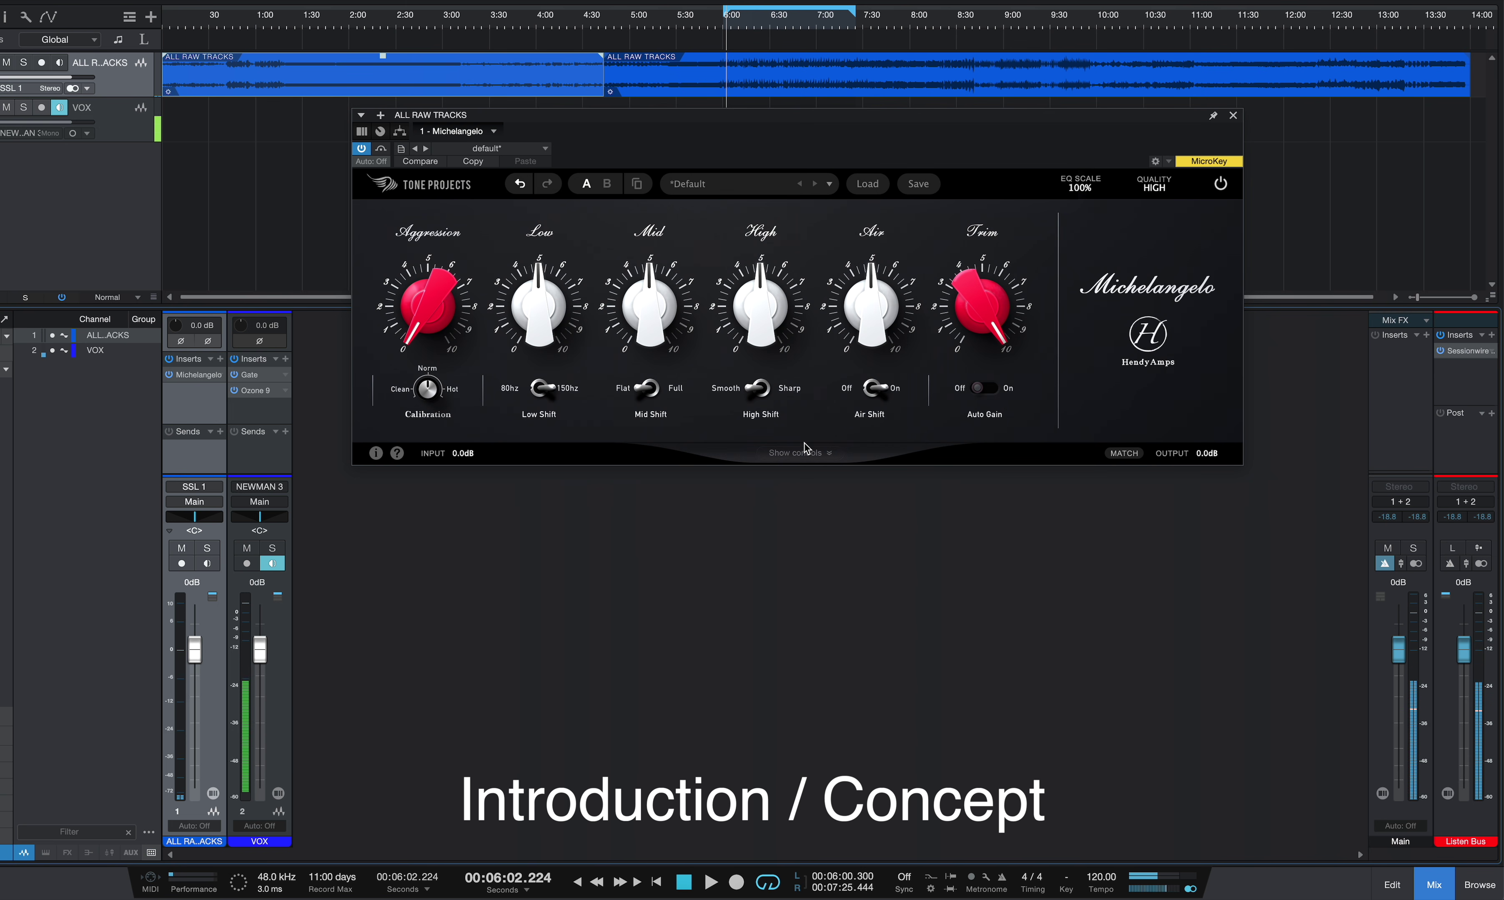
Step: Expand Michelangelo's advanced controls for a look and collapse them again
left_click(804, 456)
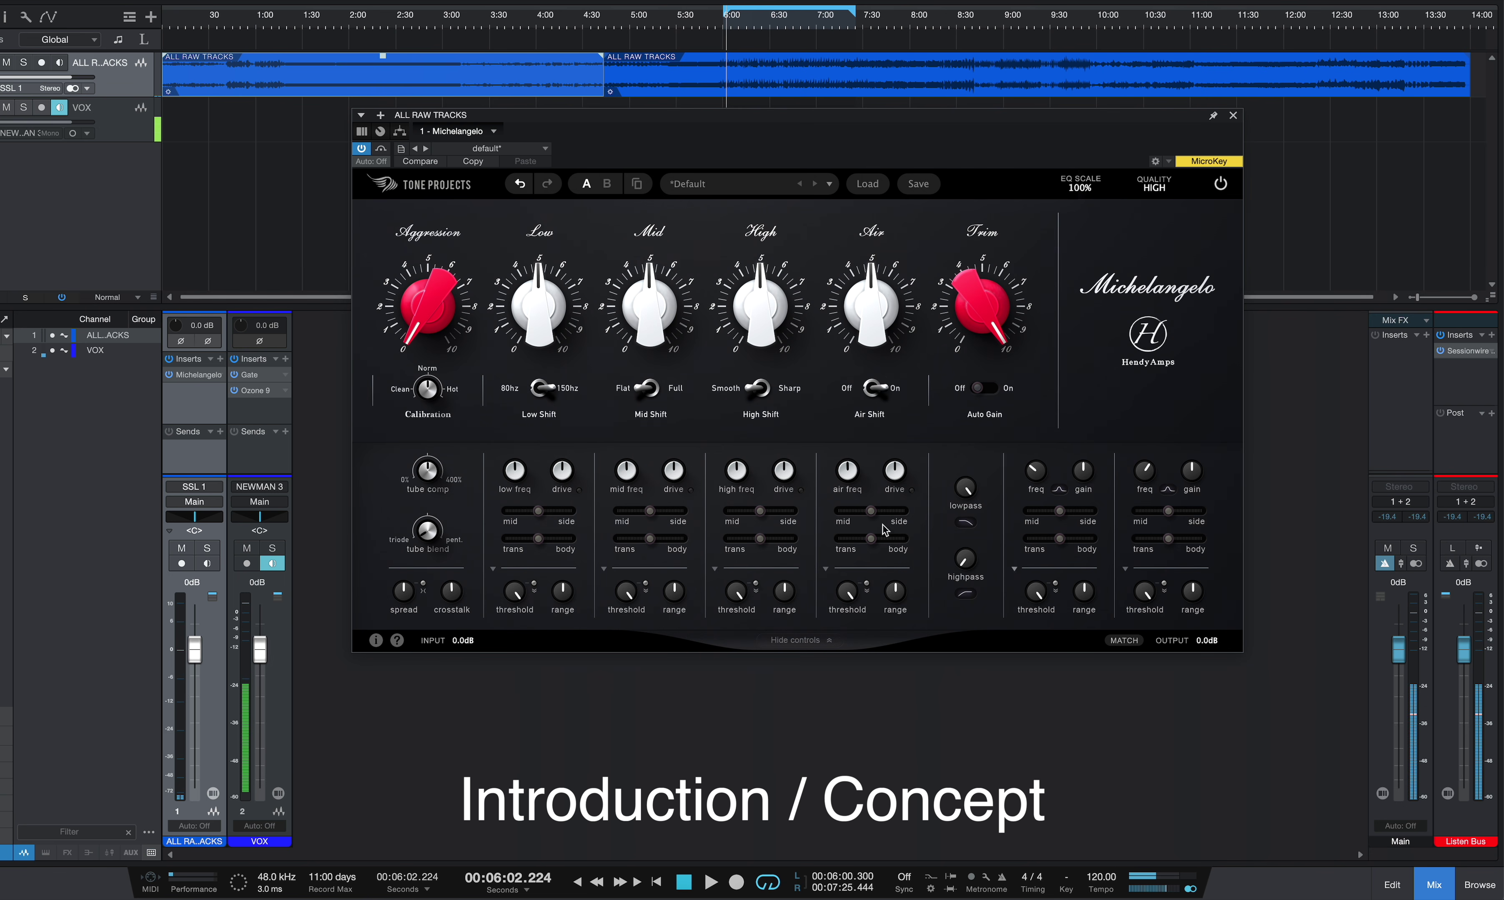
left_click(809, 645)
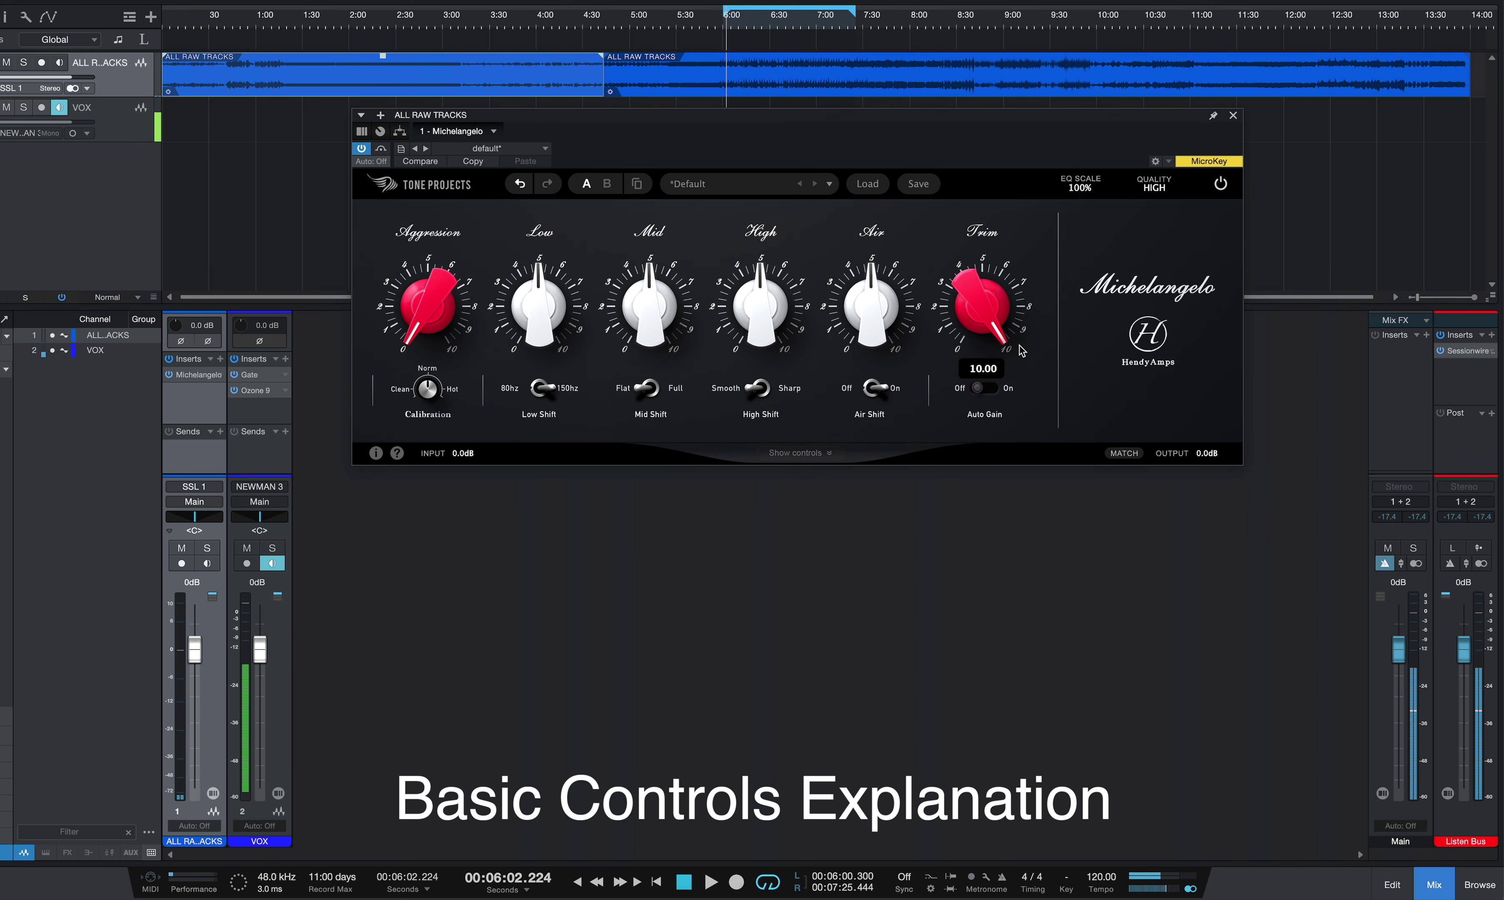
Step: Examine Michelangelo's main Aggression, Low, Mid, High and Air knobs
mouse_move(868, 276)
mouse_move(890, 301)
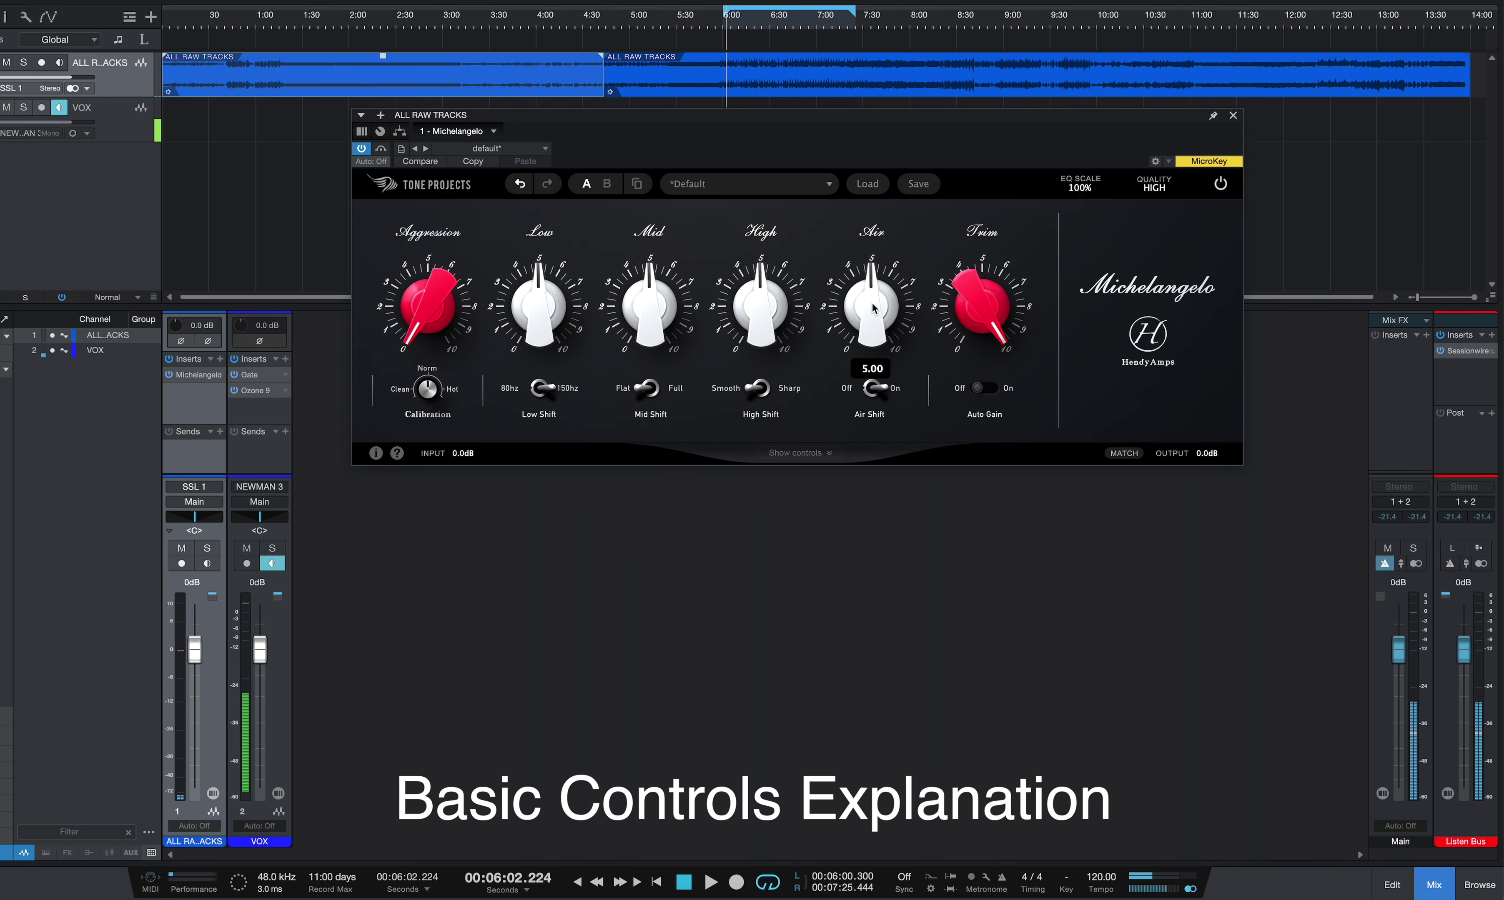
mouse_move(392, 316)
mouse_move(859, 342)
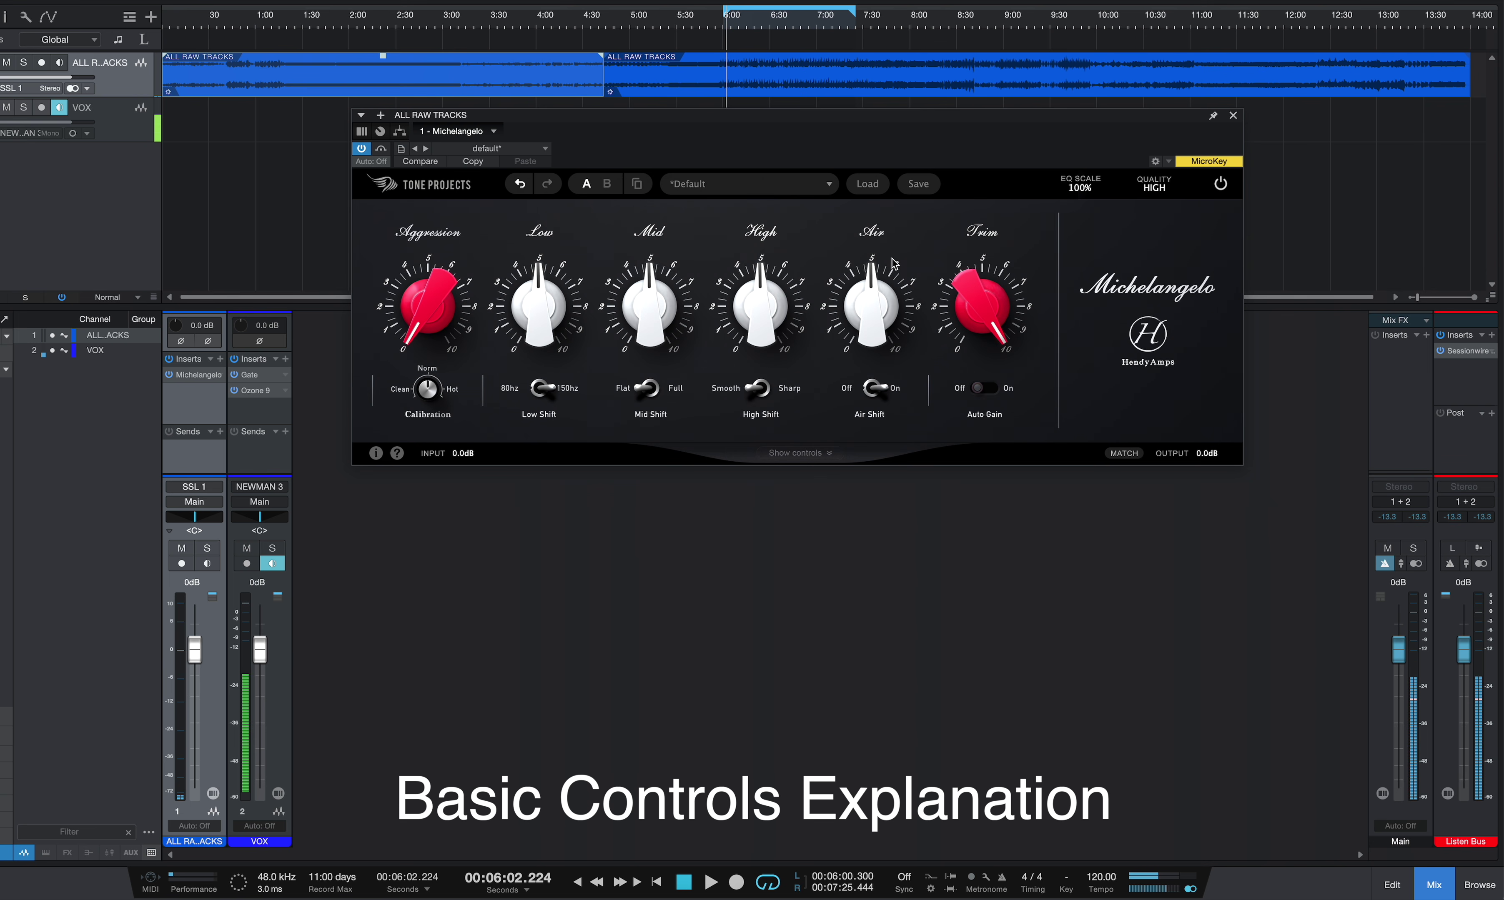
mouse_move(536, 274)
mouse_move(768, 279)
mouse_move(639, 332)
mouse_move(756, 341)
mouse_move(669, 318)
mouse_move(754, 327)
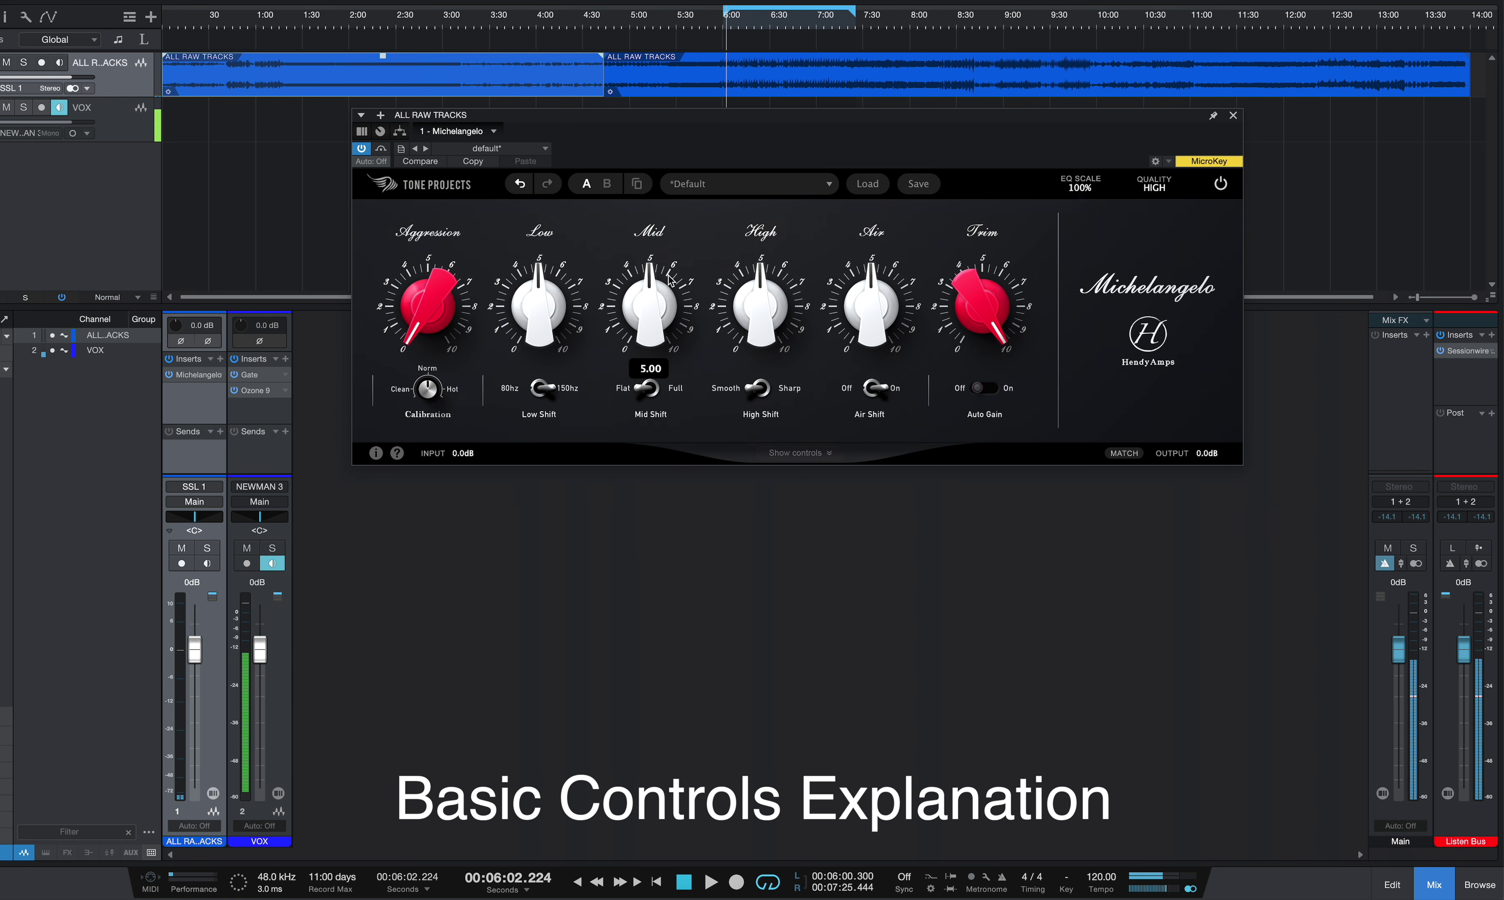
mouse_move(762, 291)
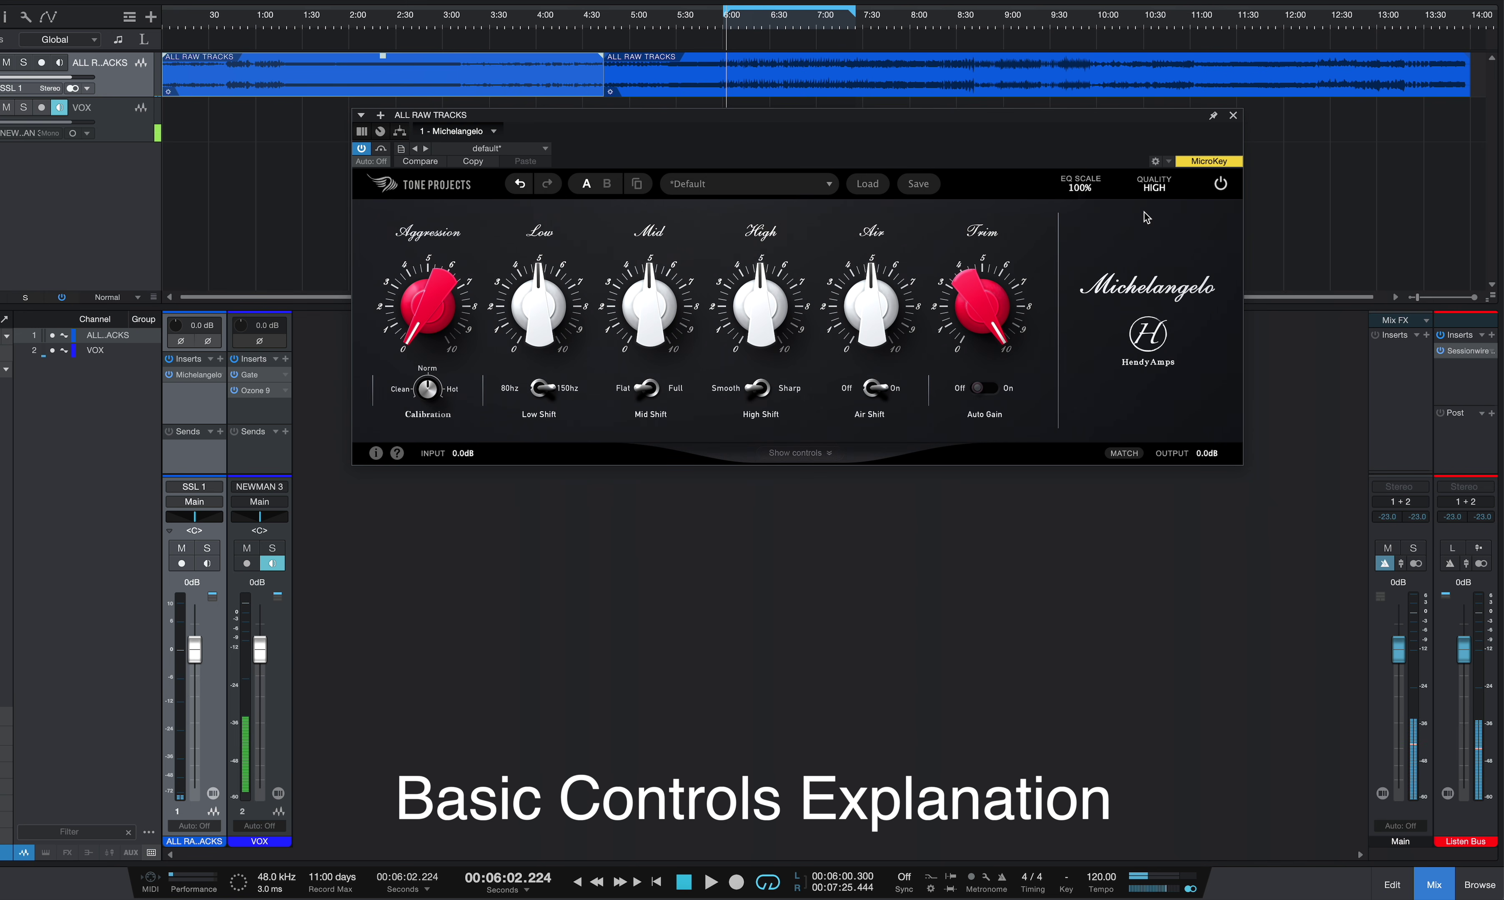
Step: Check the playback and rendering quality options without changing the selection
left_click(1151, 190)
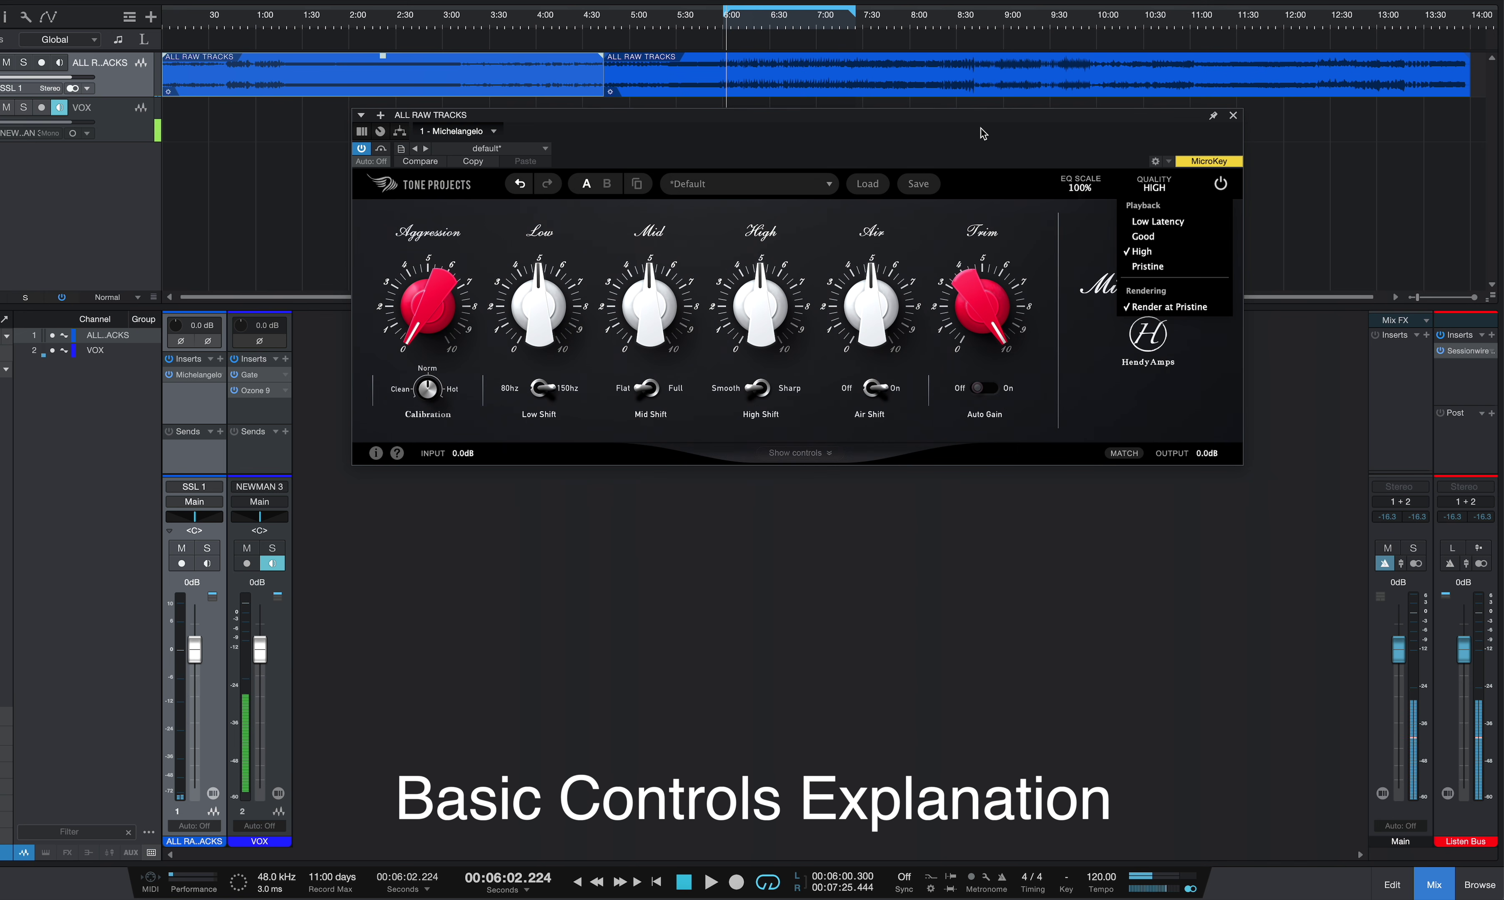
left_click(983, 143)
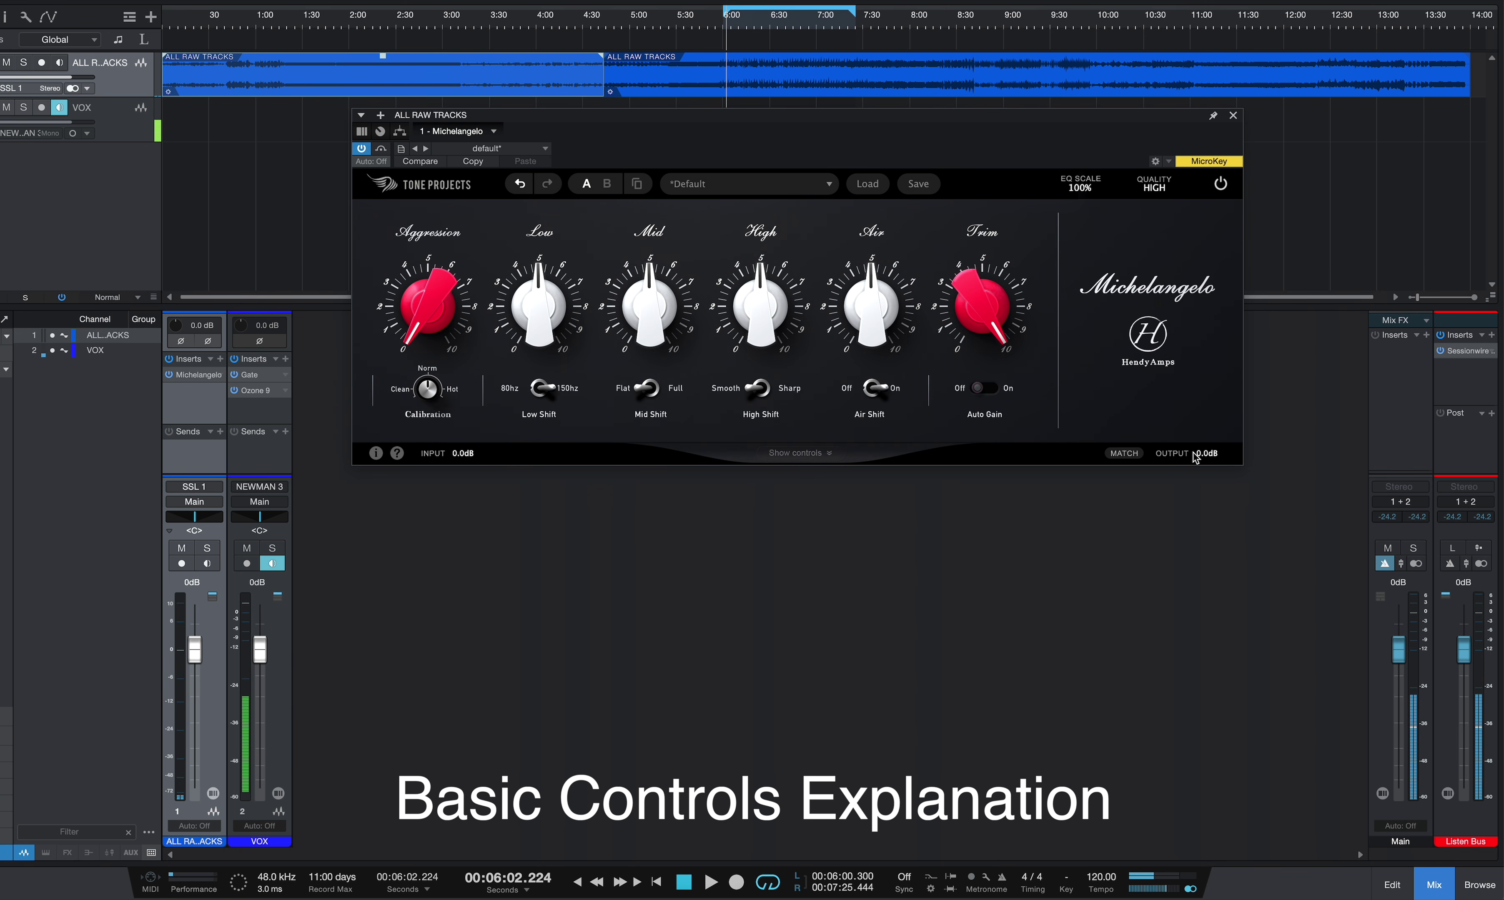
mouse_move(1005, 316)
mouse_move(452, 298)
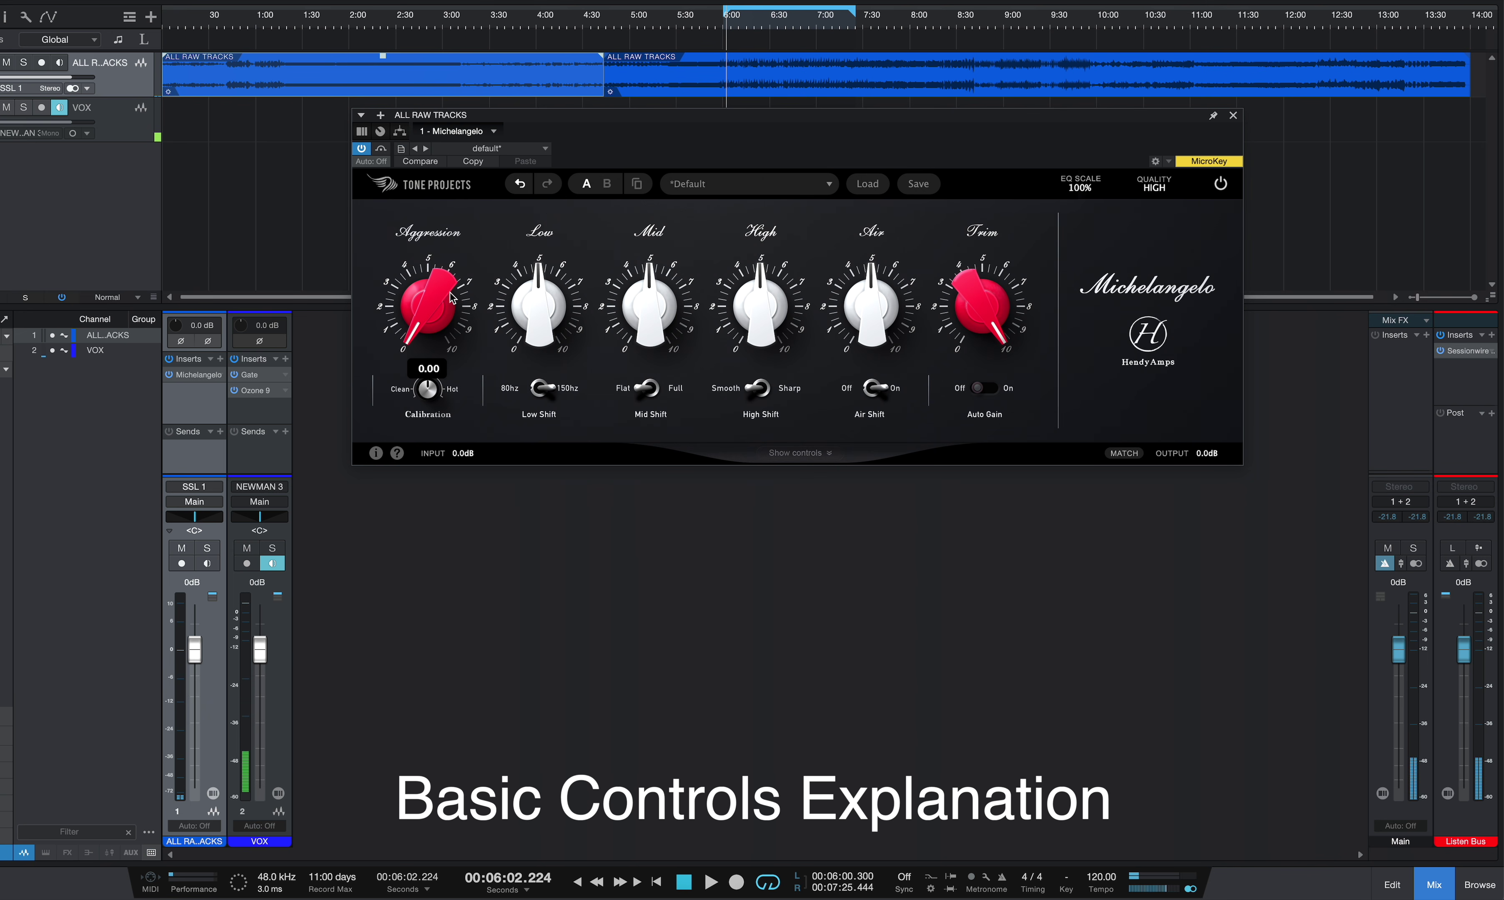
Step: Enable the plug-in's help tooltips, read the descriptions of the Low and Mid Shift controls, and disable the tooltips
mouse_move(420, 400)
left_click(398, 455)
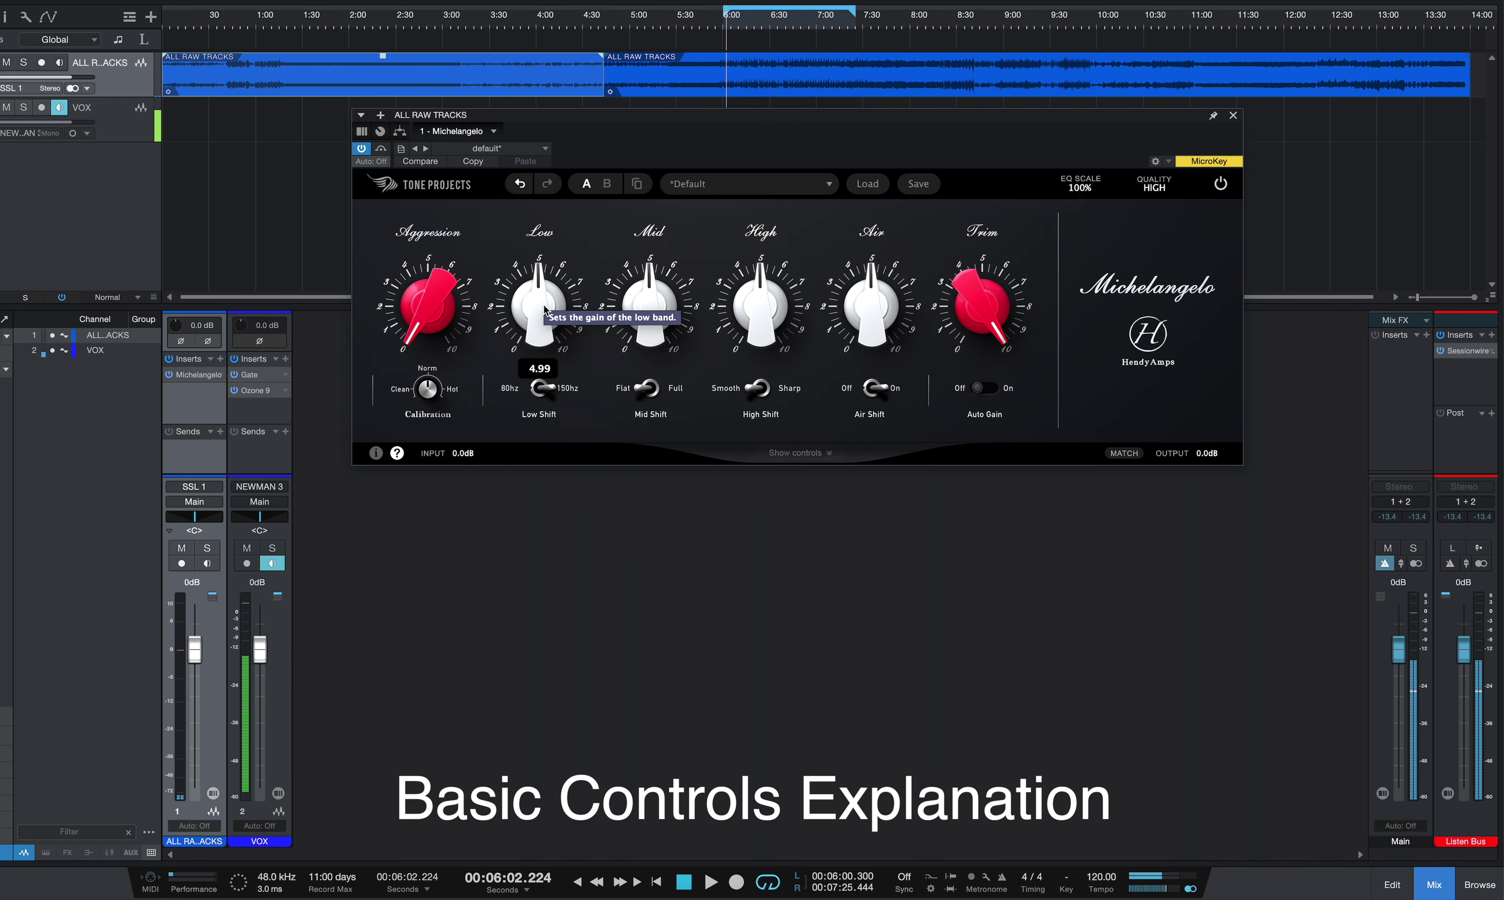
mouse_move(650, 392)
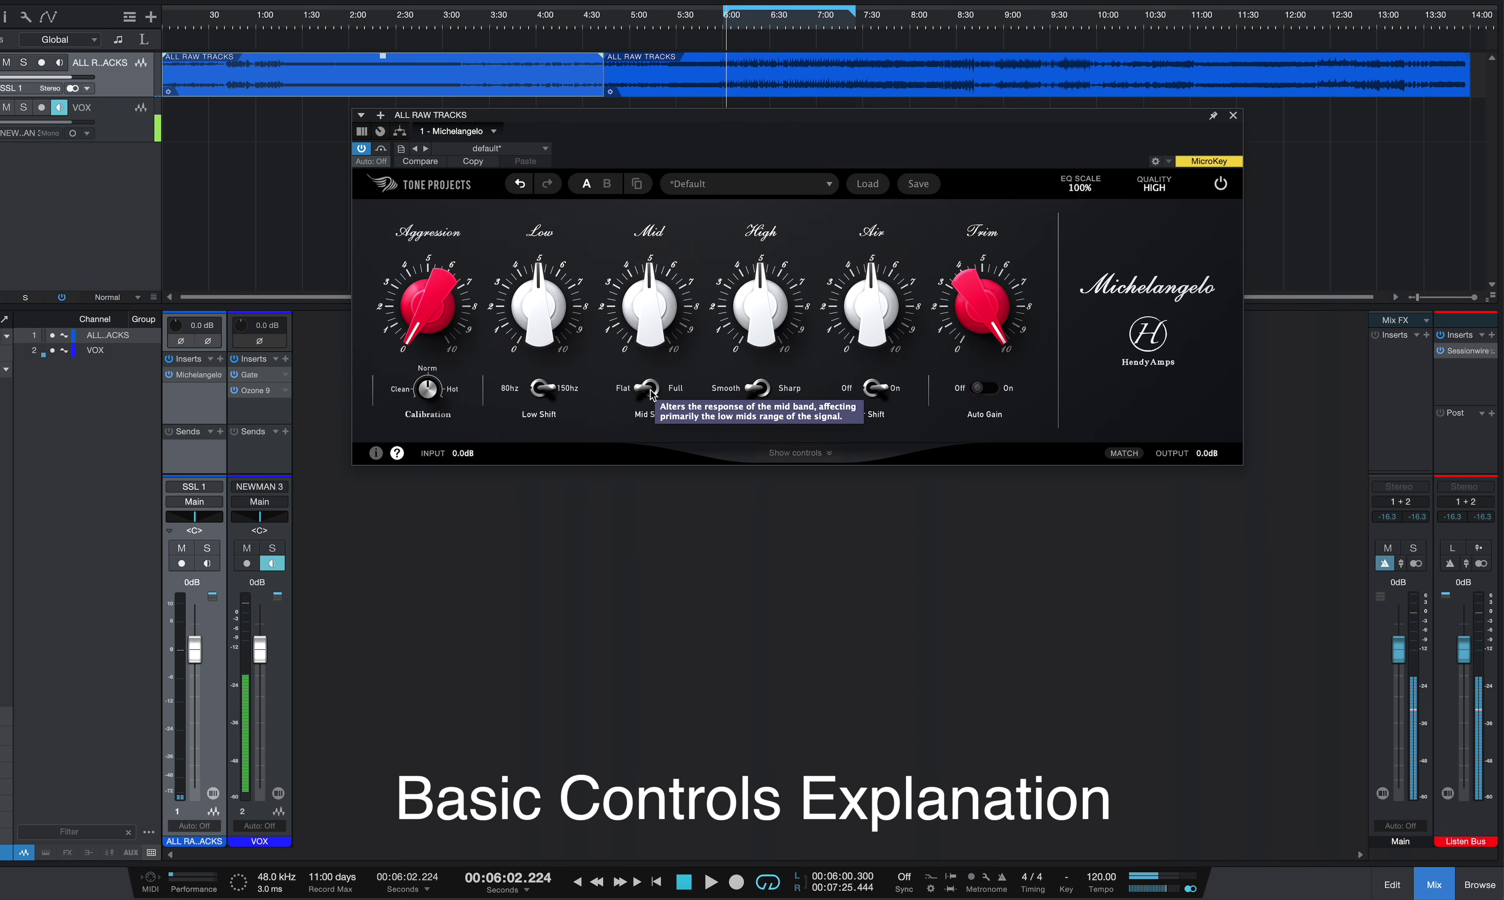
mouse_move(906, 300)
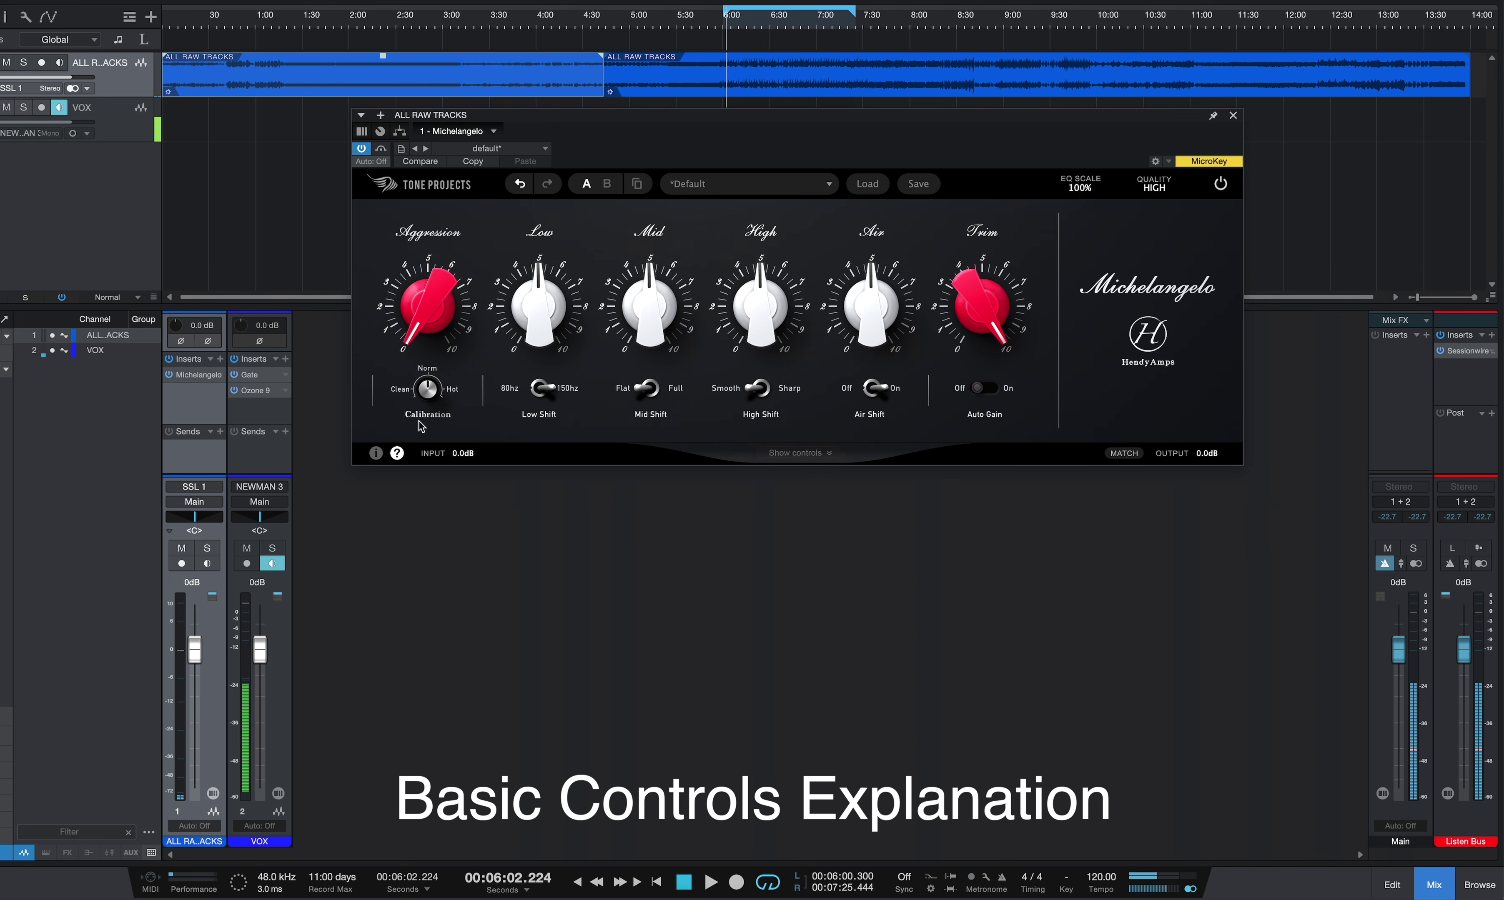
left_click(397, 456)
mouse_move(431, 391)
mouse_move(416, 325)
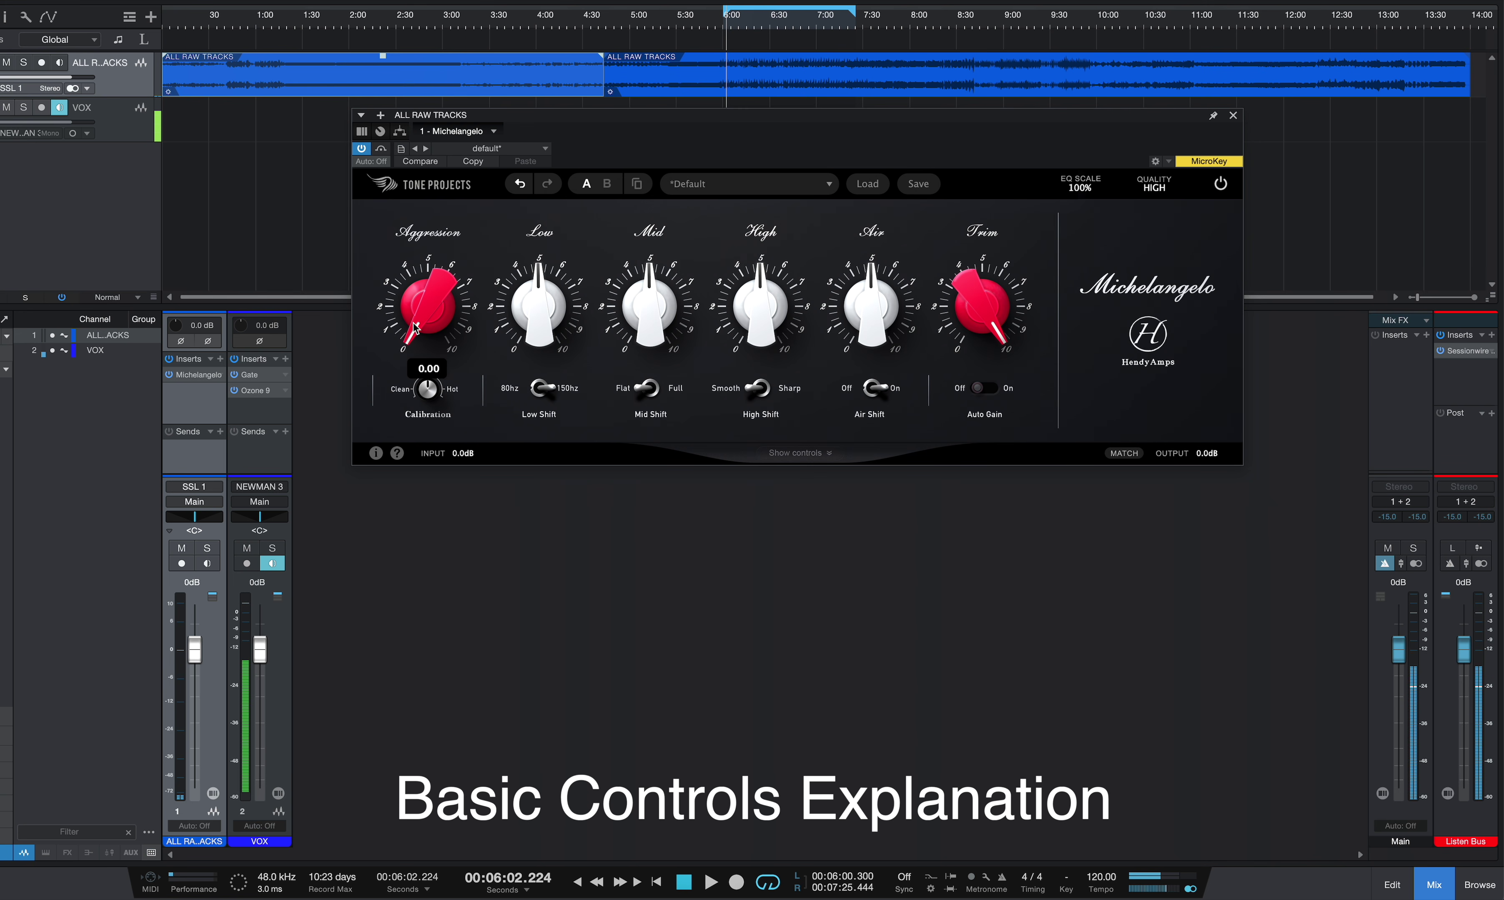
mouse_move(416, 328)
left_mouse_down()
mouse_move(420, 34)
mouse_move(396, 344)
left_mouse_up()
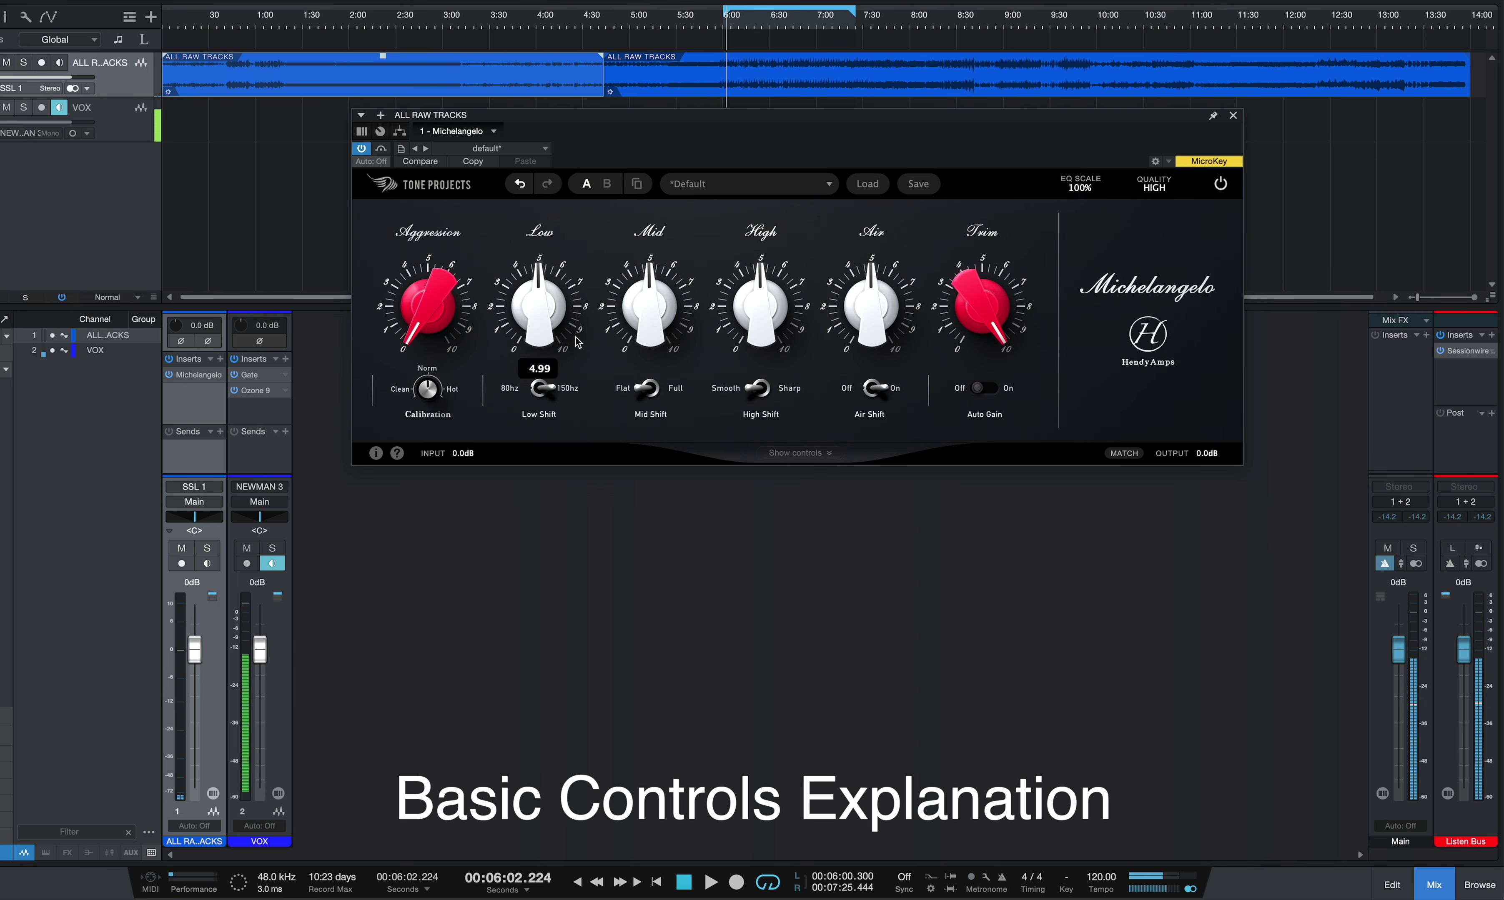
left_click_drag(424, 323, 384, 420)
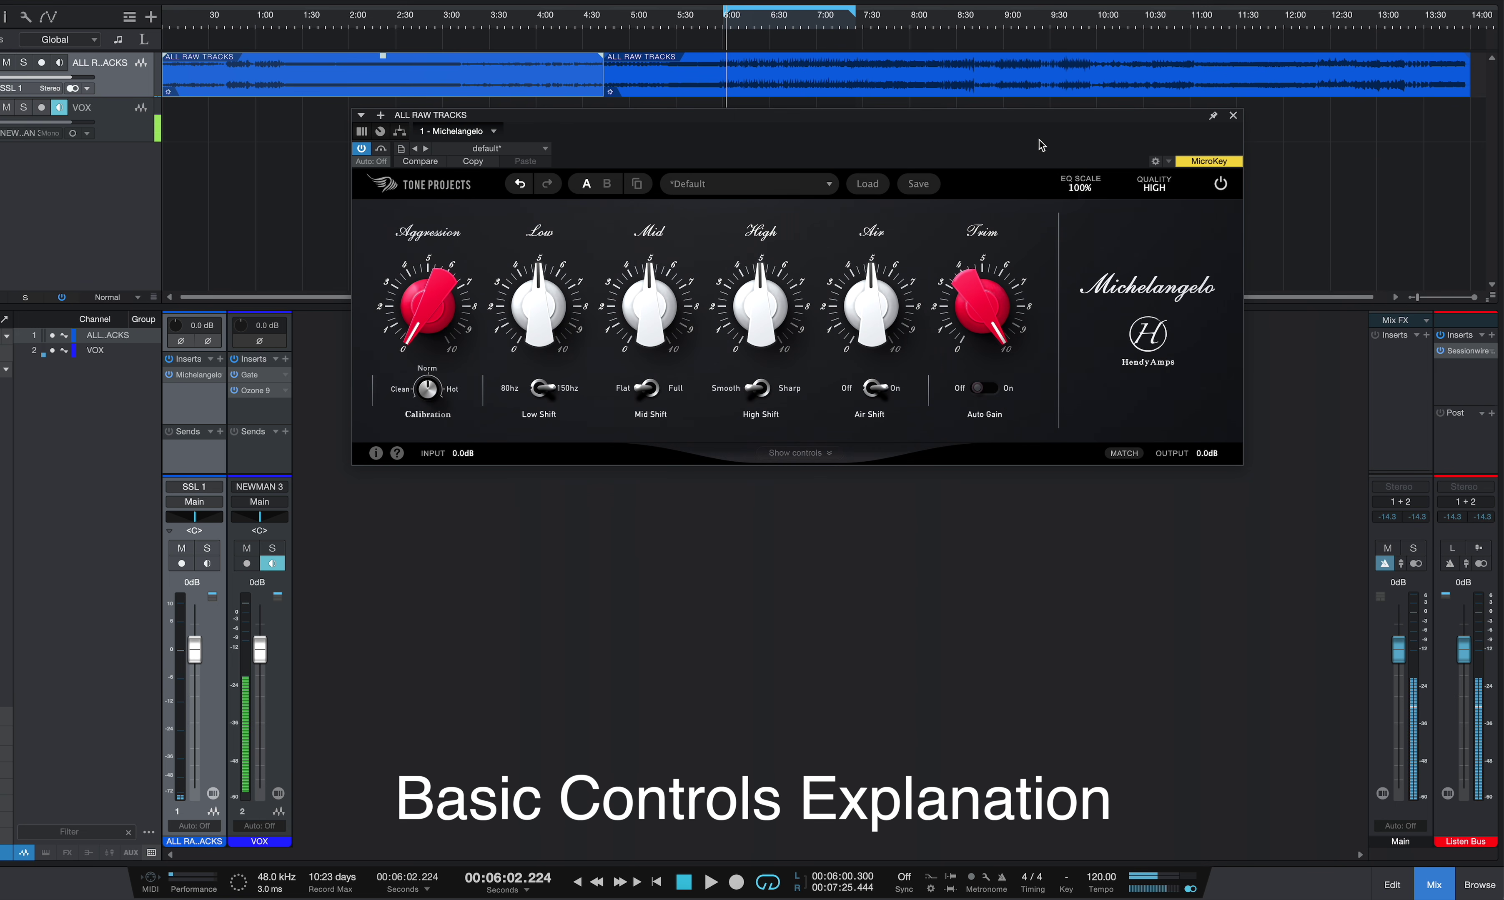
Step: Play the track while raising the Aggression knob to 10, and stop playback
mouse_move(435, 299)
mouse_move(747, 300)
key("space")
key("space")
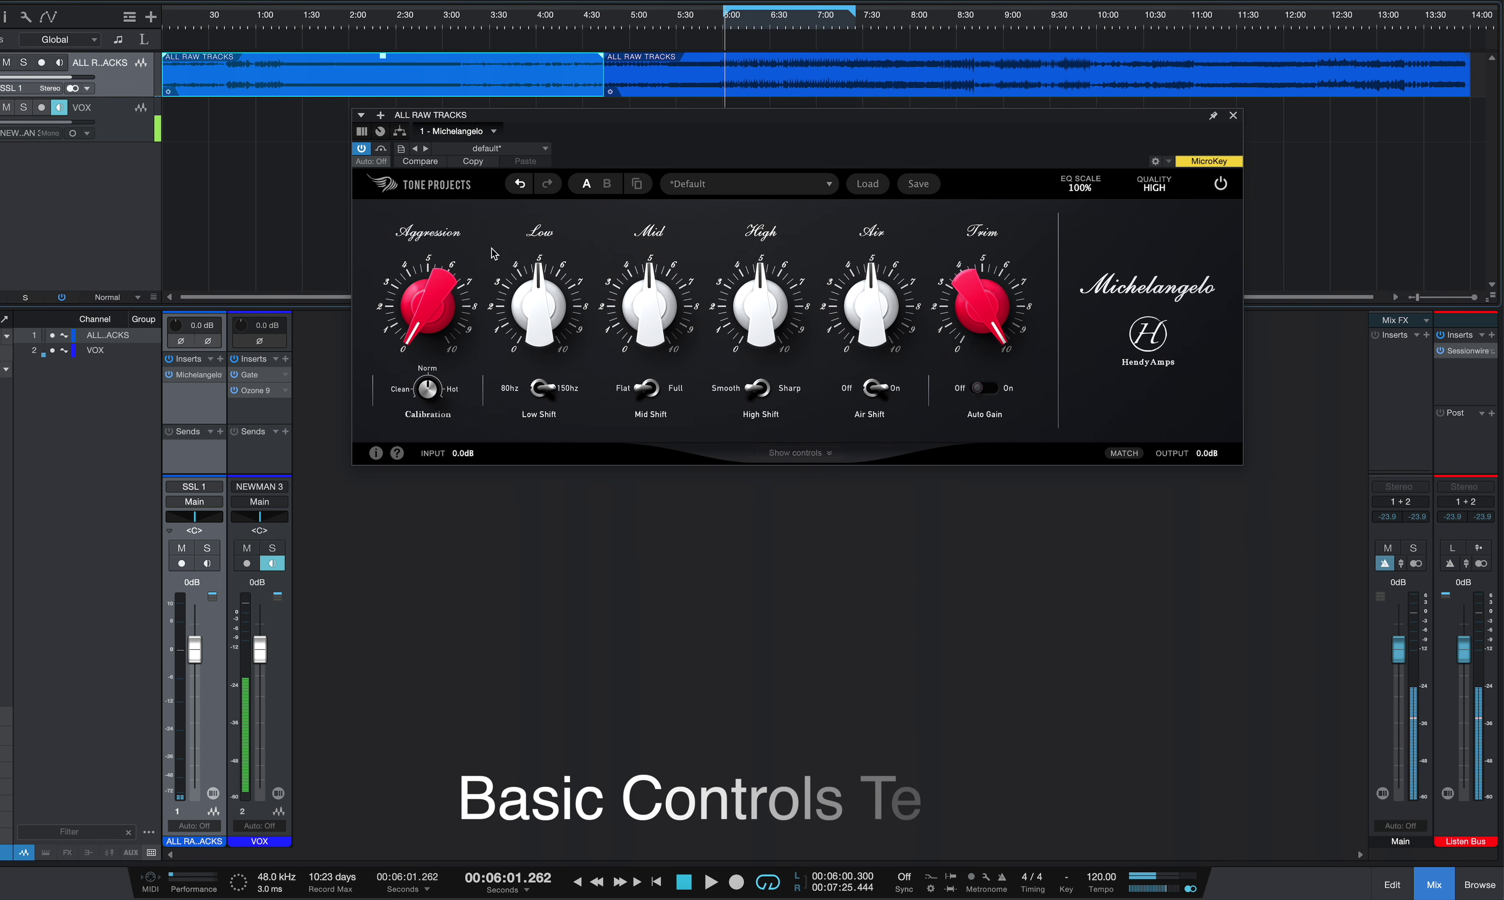
key("space")
left_click(415, 321)
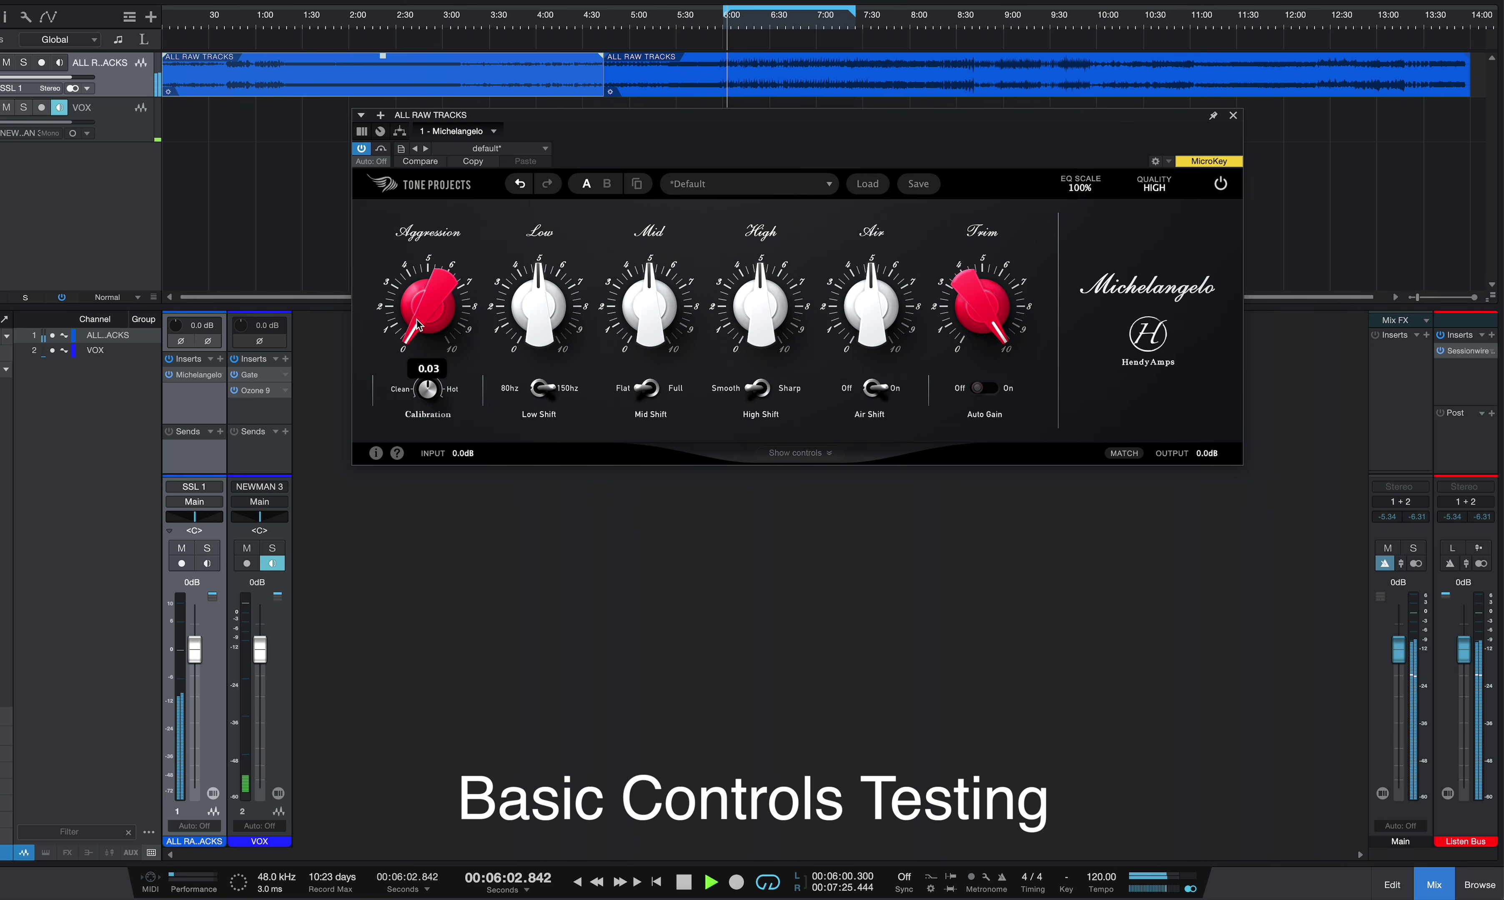
left_click_drag(415, 308, 436, 49)
left_click_drag(420, 309, 437, 61)
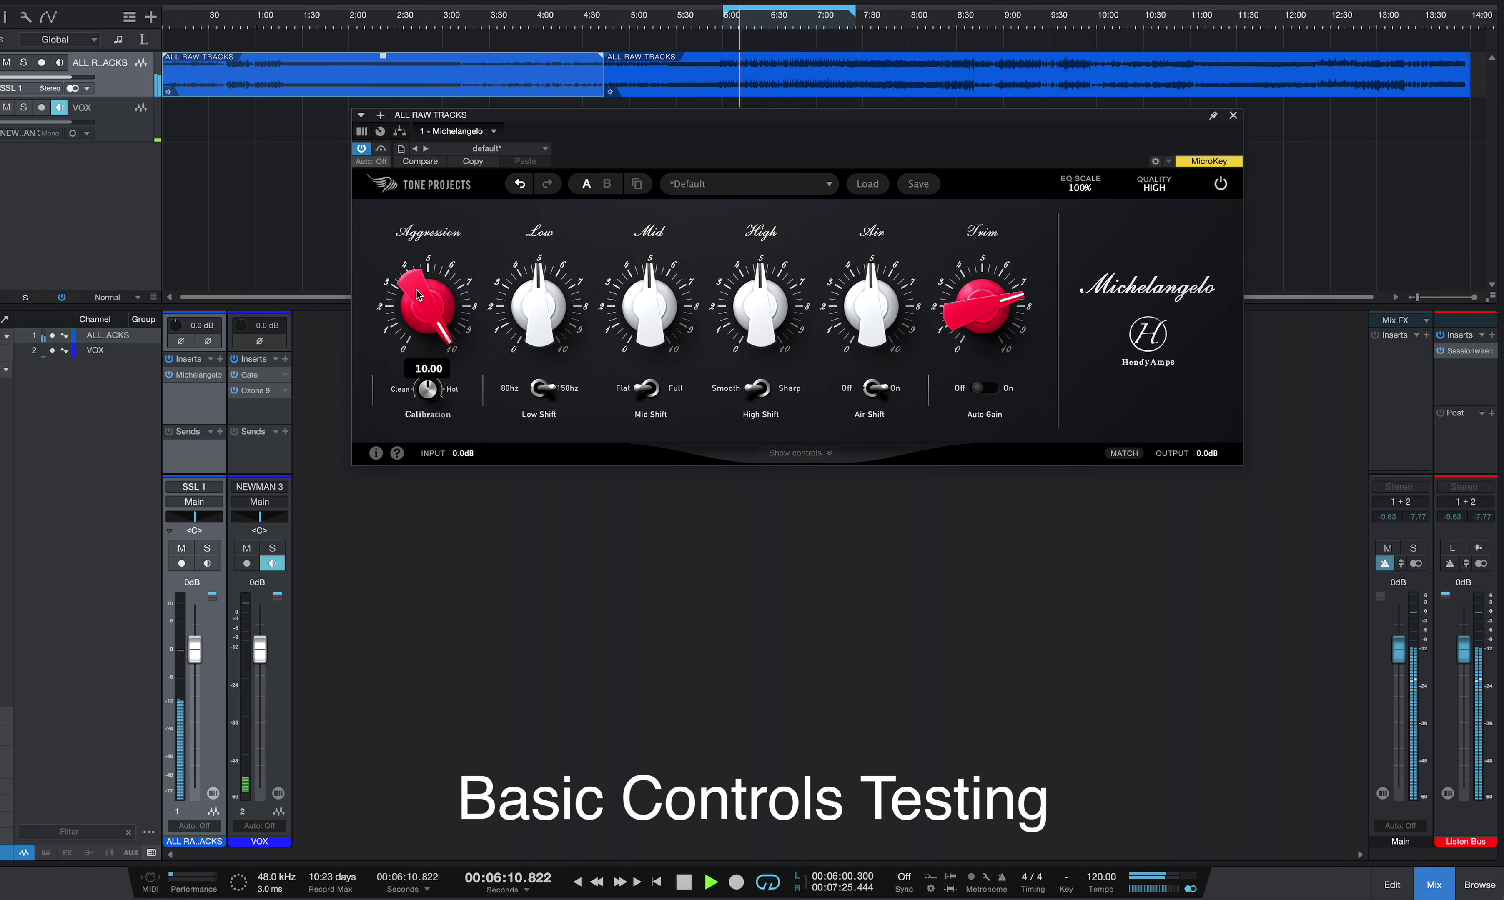
key("space")
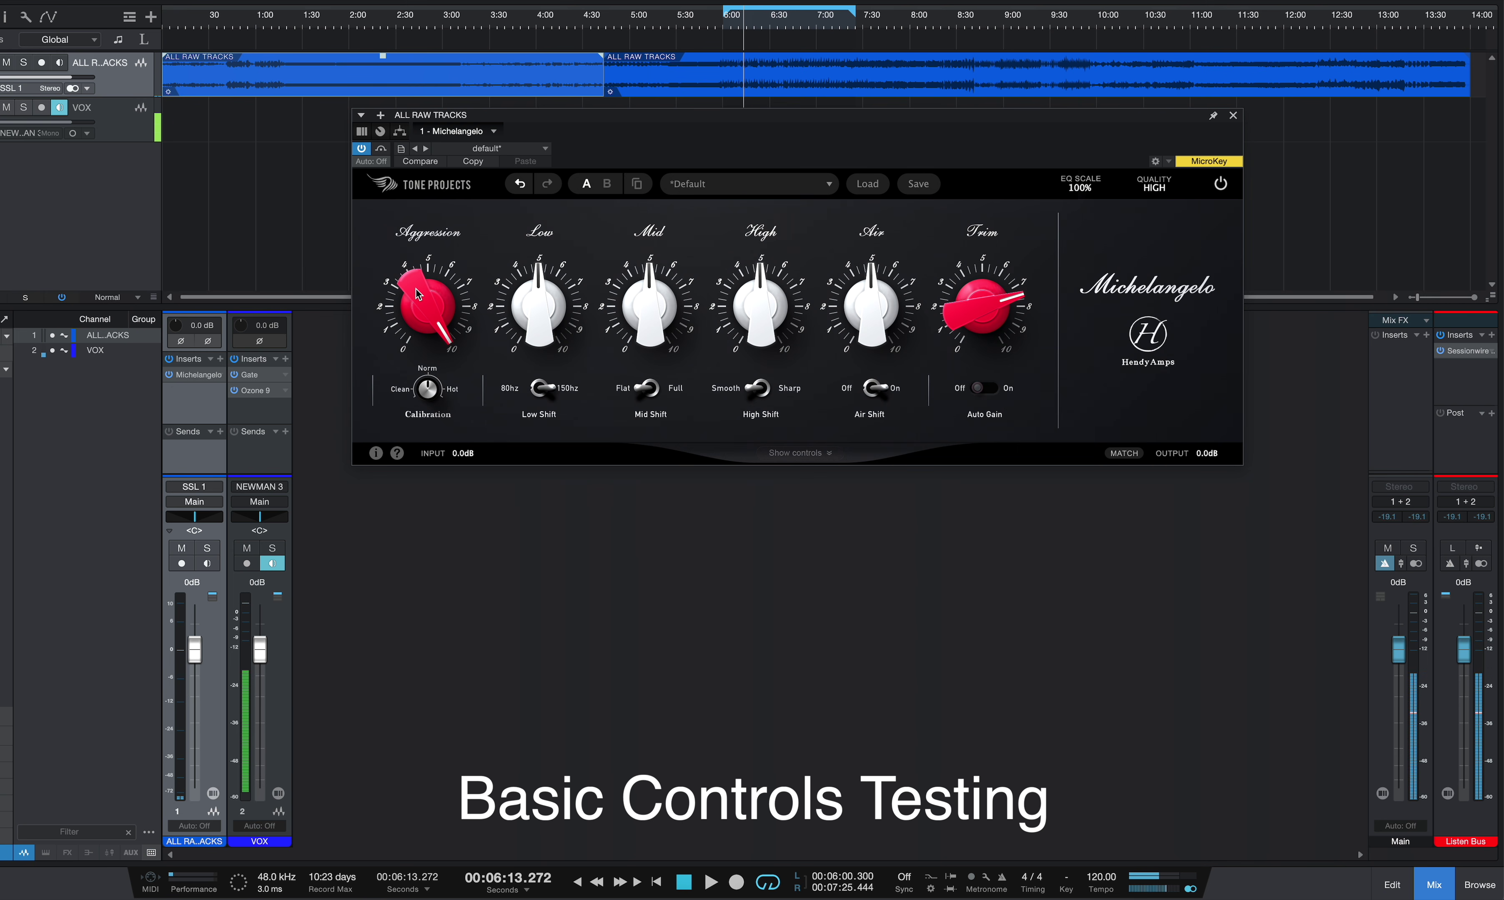
Step: Compare the track with Michelangelo bypassed and enabled, restarting playback from near the loop start
key("space")
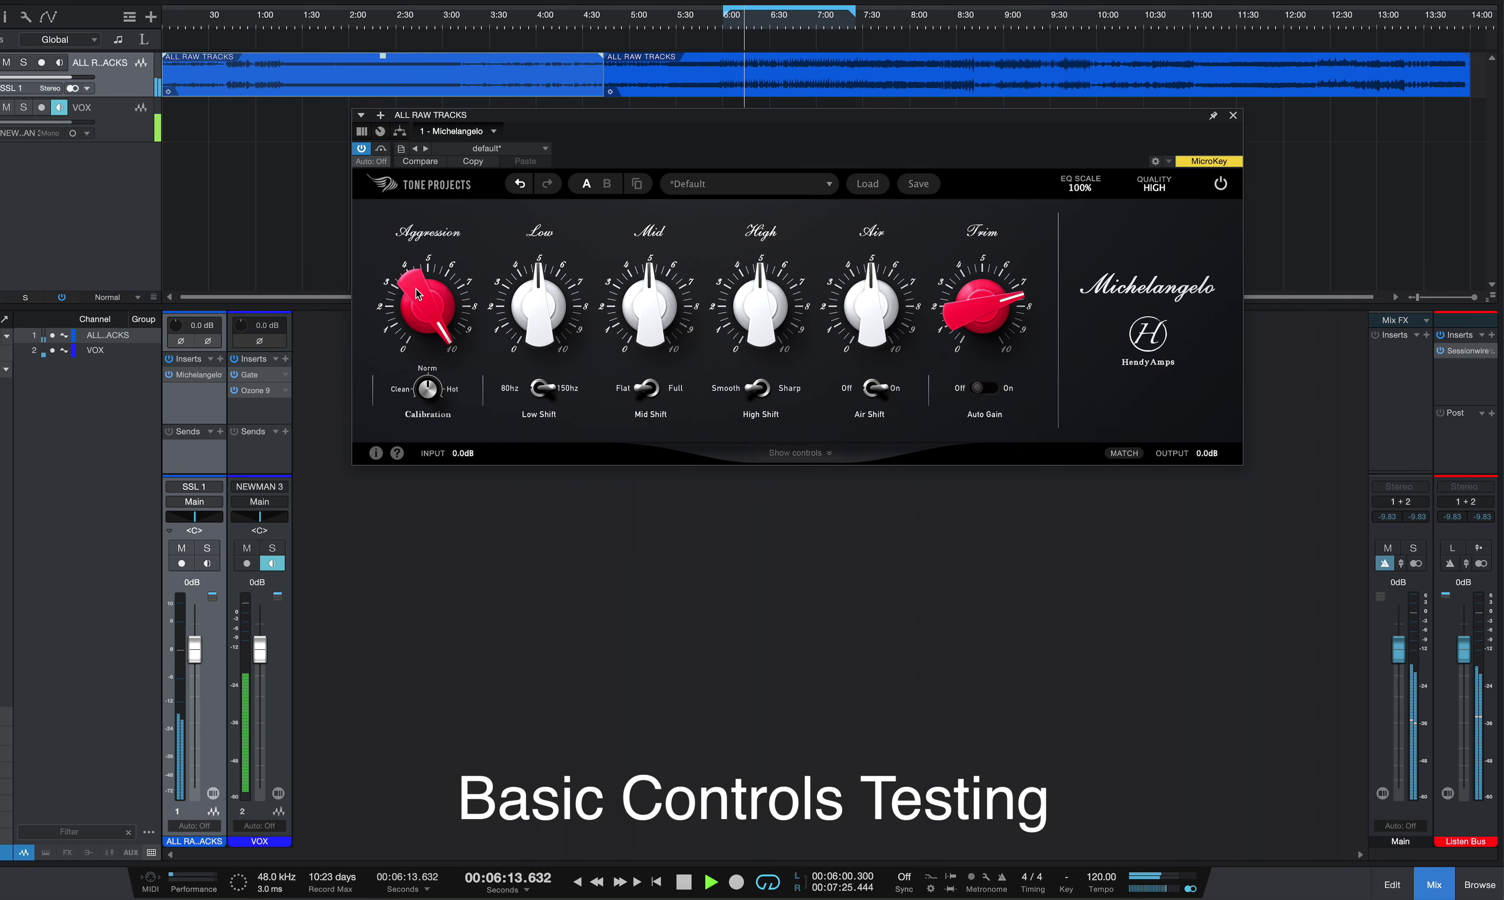
left_click(1221, 186)
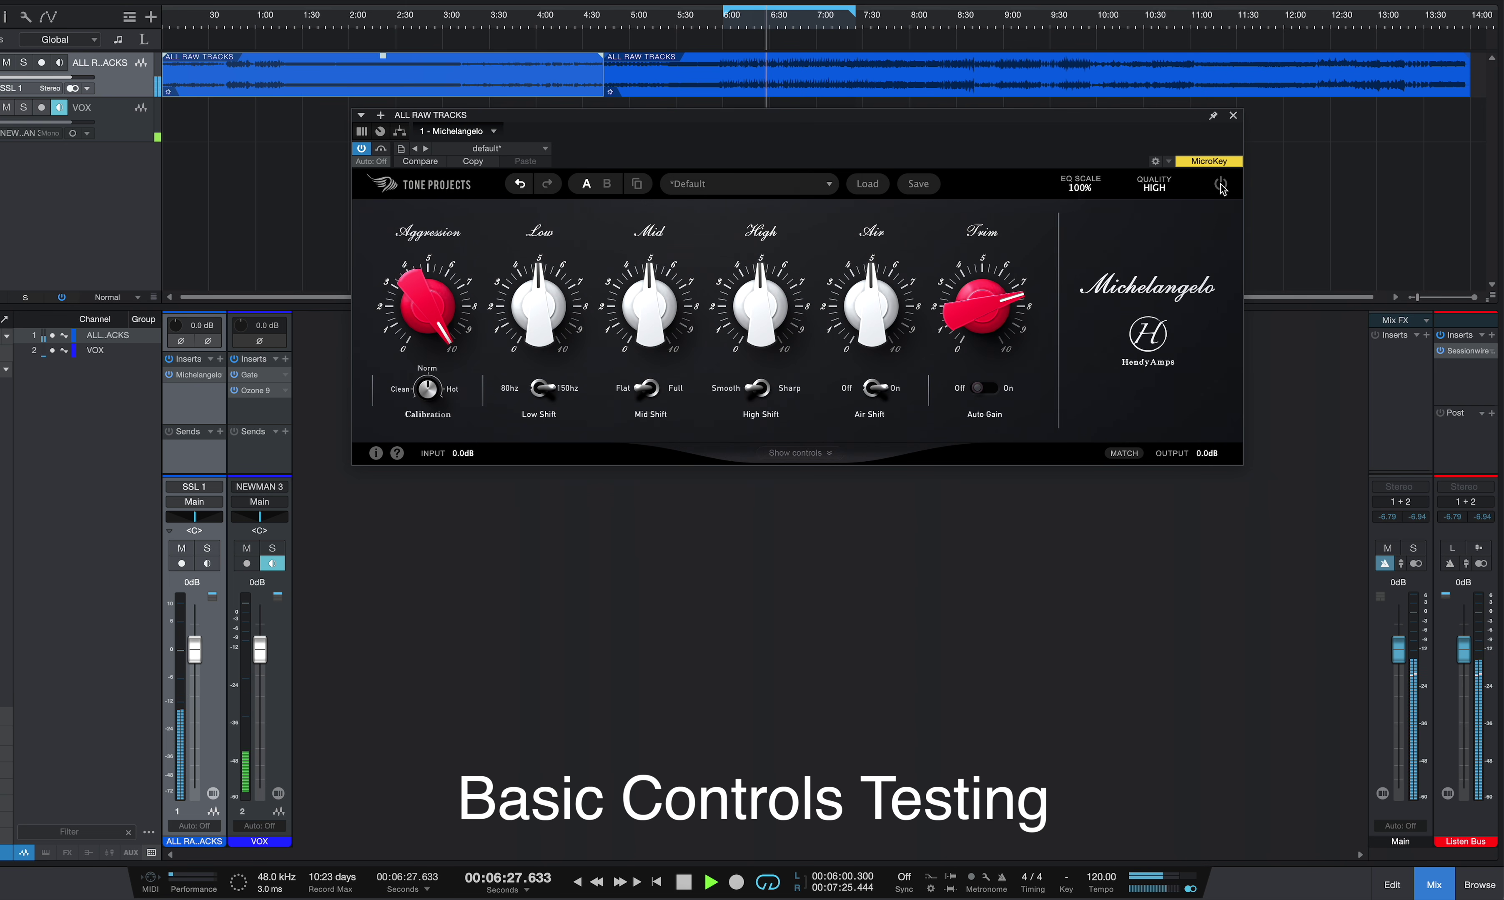
key("space")
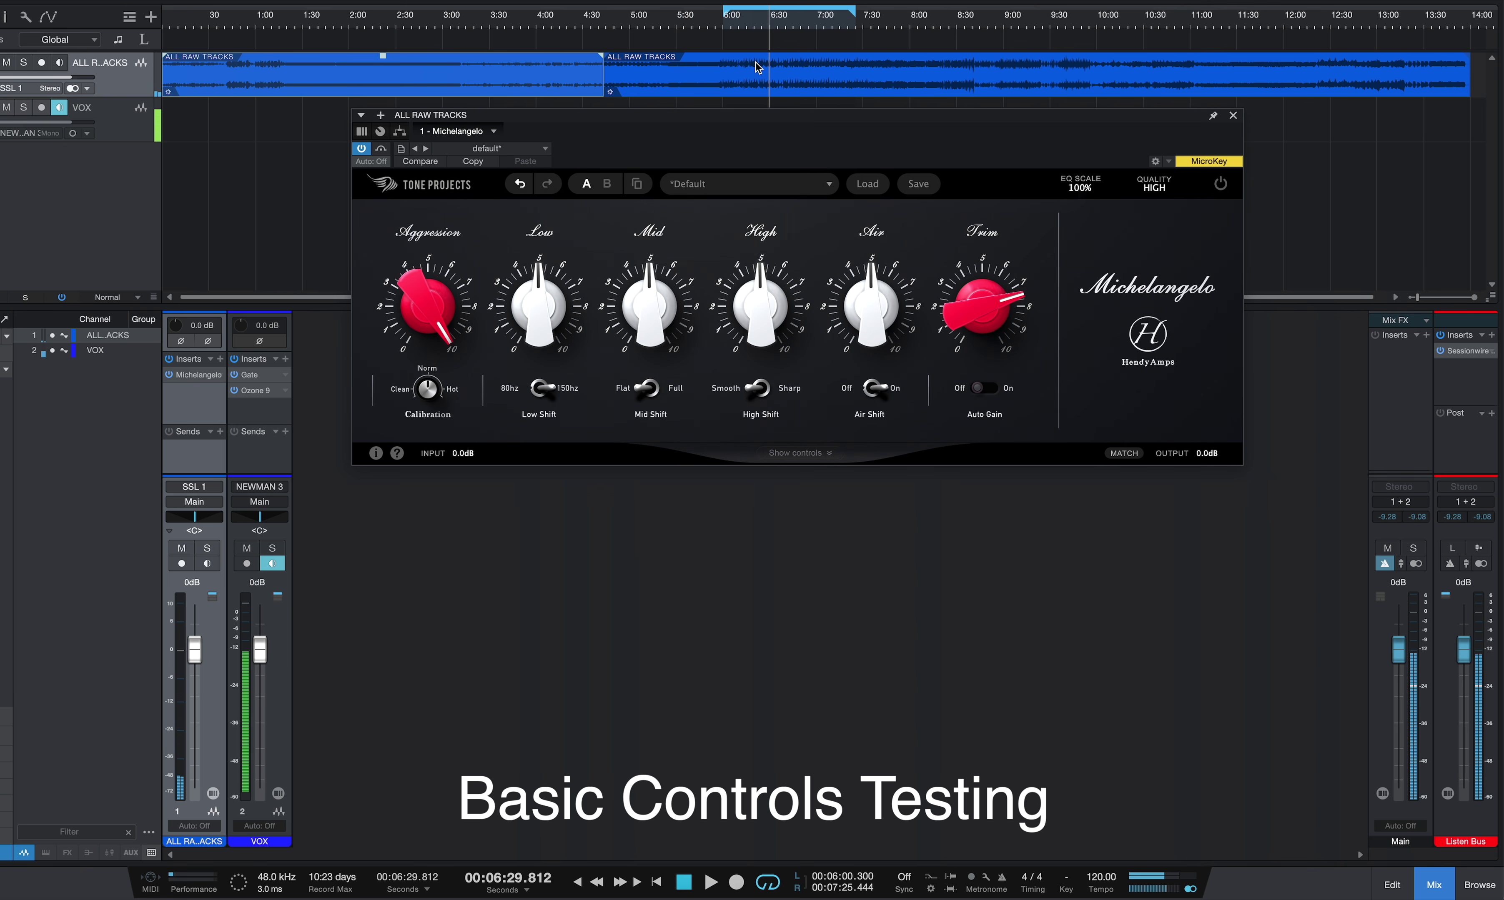
left_click(727, 22)
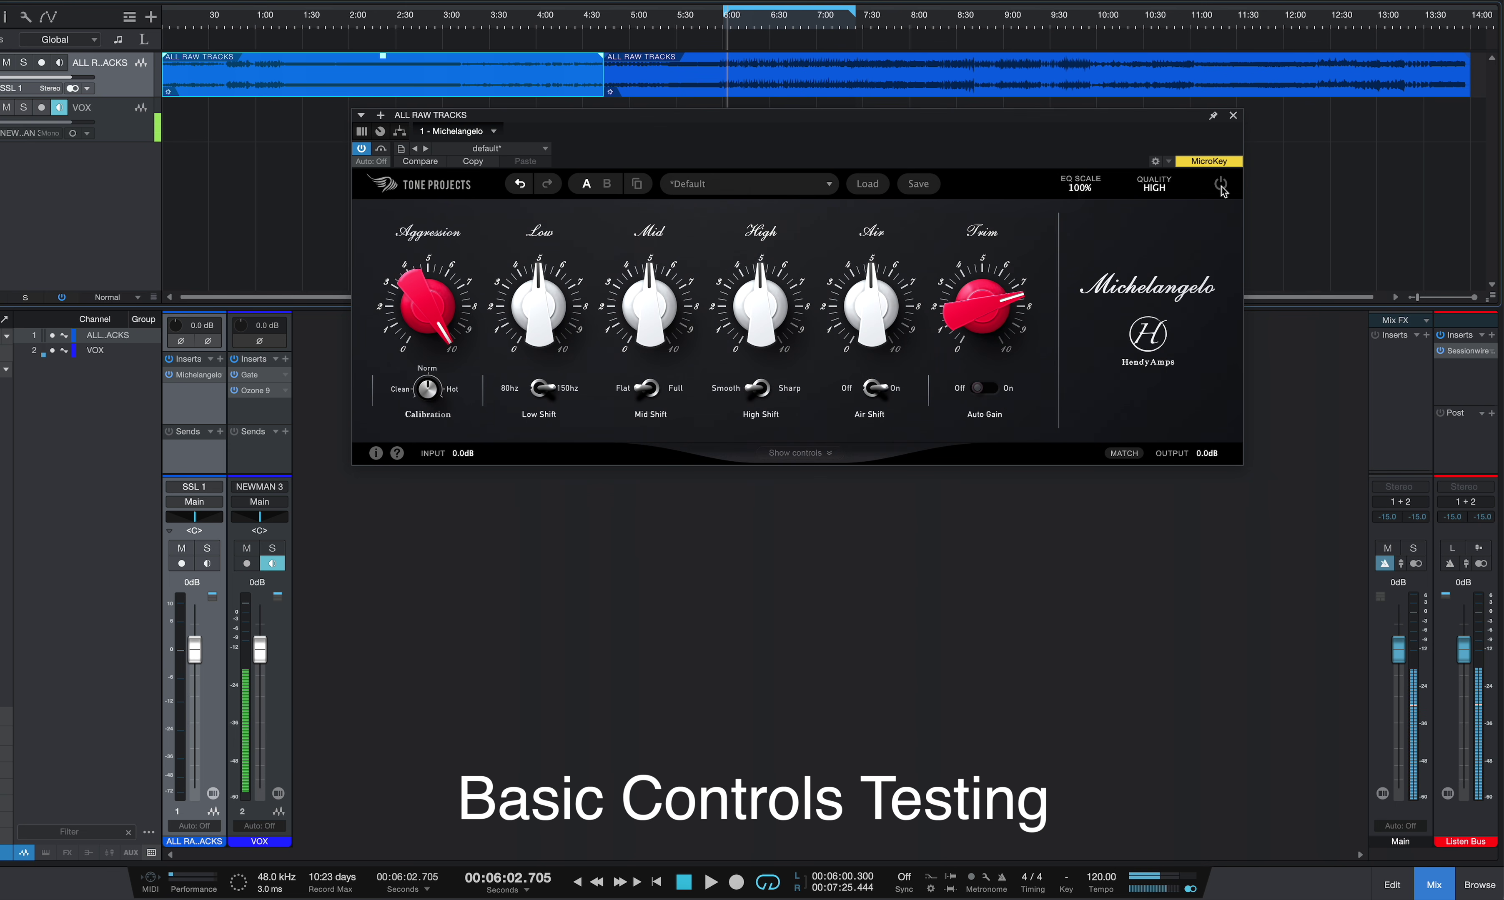
key("space")
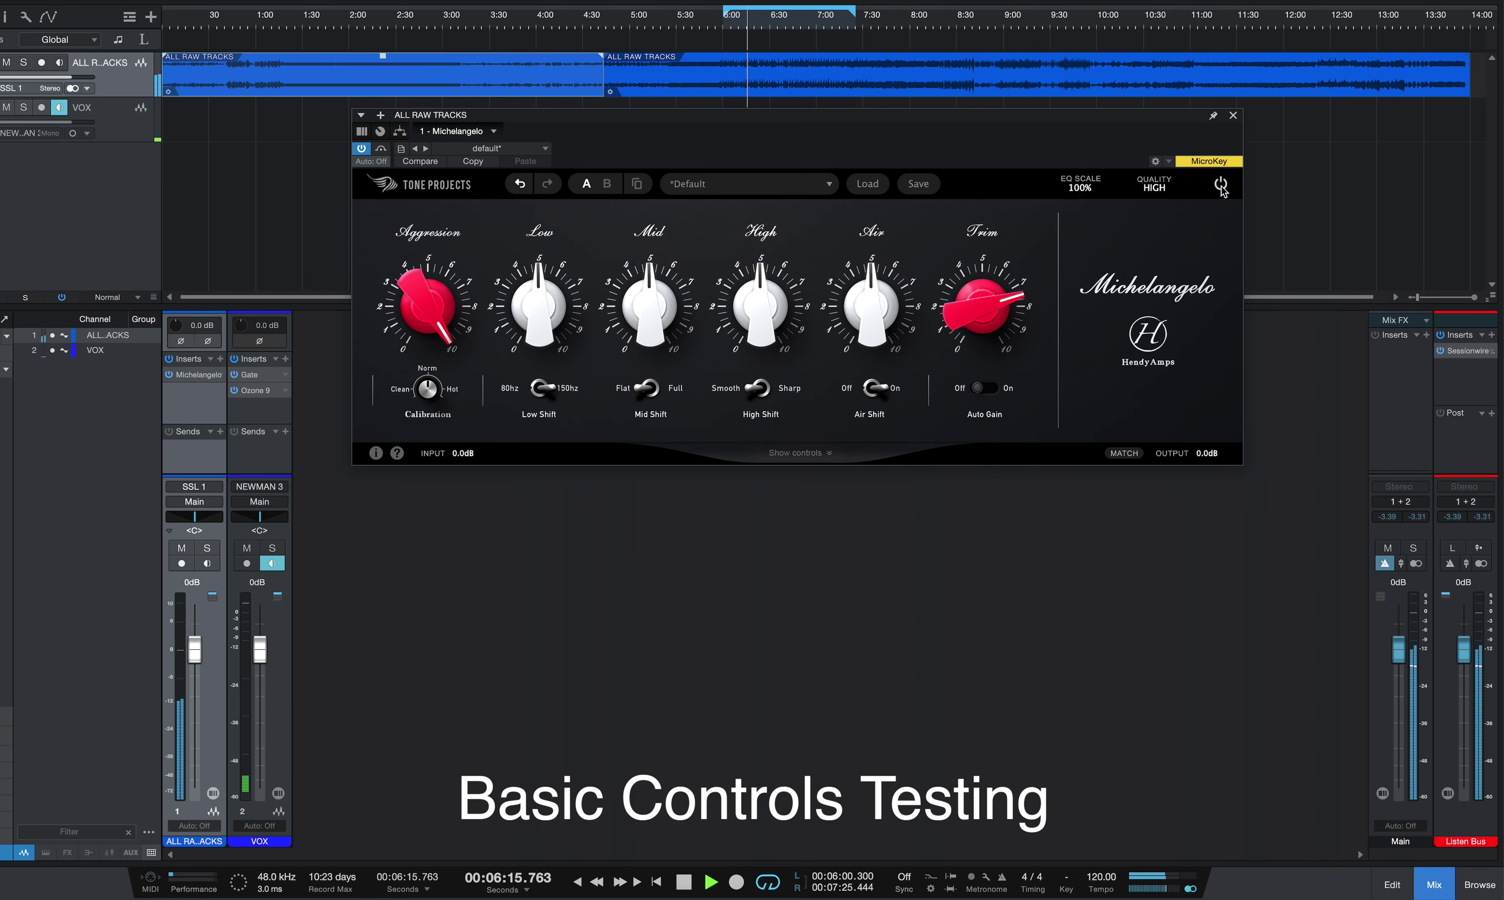
key("space")
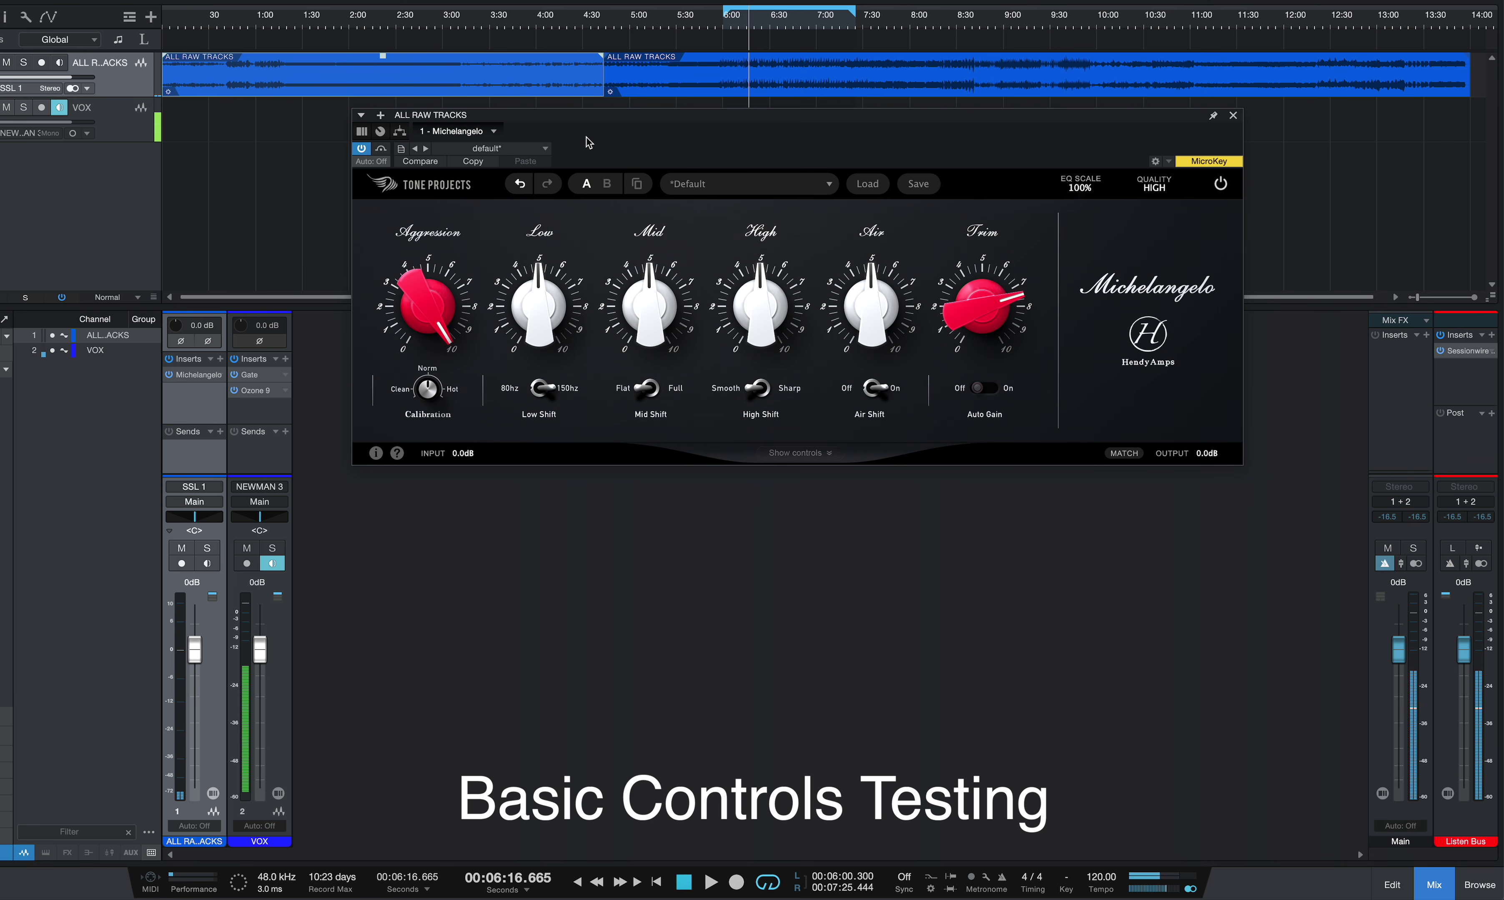
Step: Lower Aggression to 0 during playback, try it at about 0.78, and return it to 0
key("space")
mouse_move(413, 285)
left_click_drag(413, 284, 362, 824)
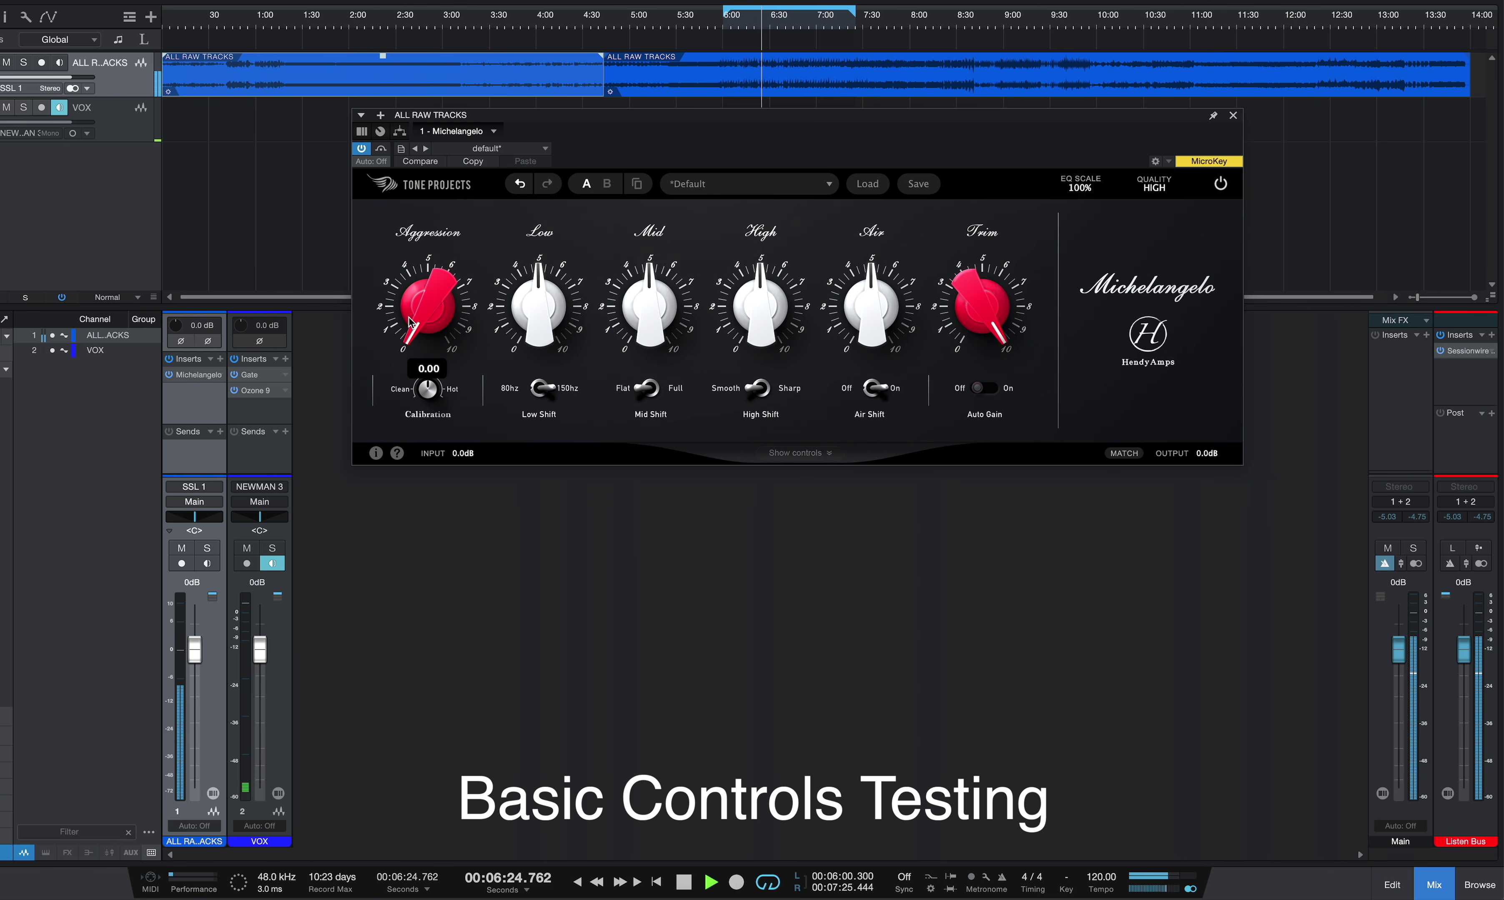
left_click_drag(414, 334, 379, 295)
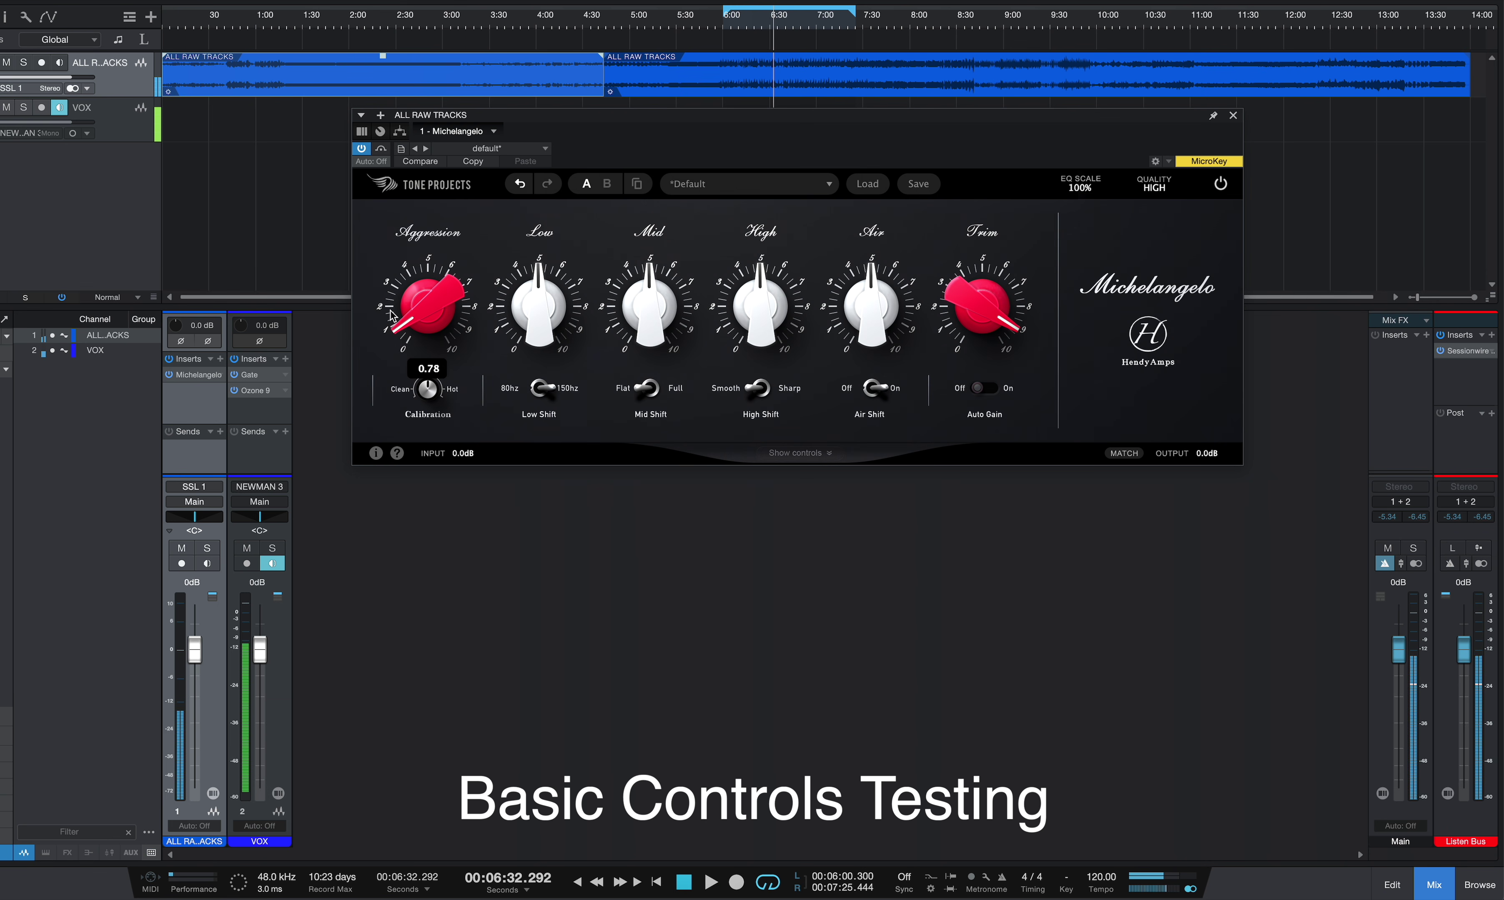
left_click_drag(407, 337, 381, 378)
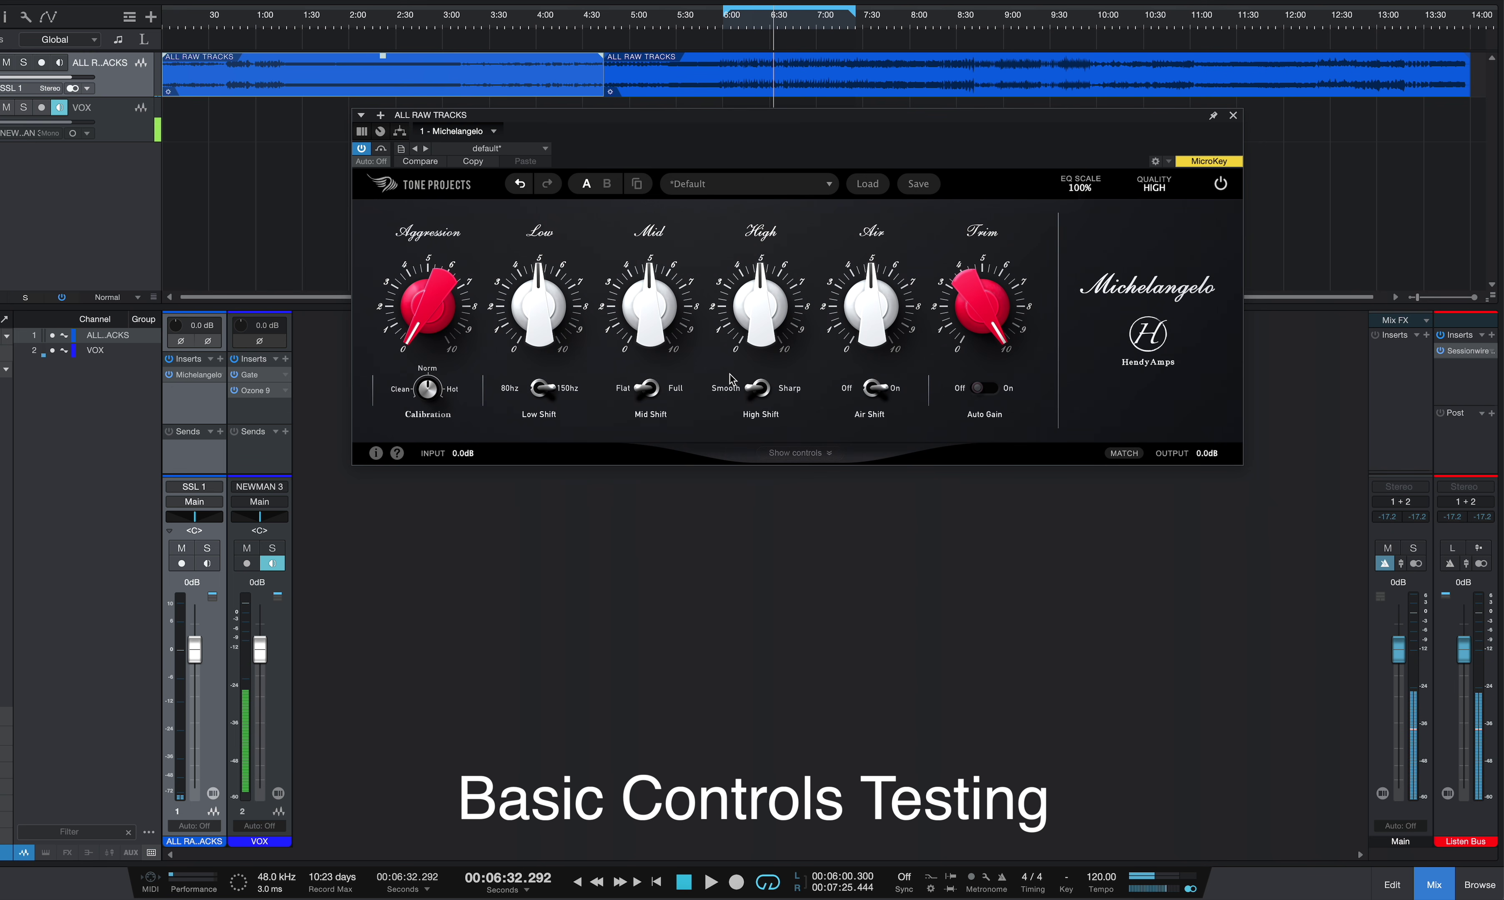
Step: Audition the Low knob at 10 with Low Shift on 80hz from near the loop start, and reset the knob
left_click(731, 27)
key("space")
left_click_drag(537, 305, 521, 2)
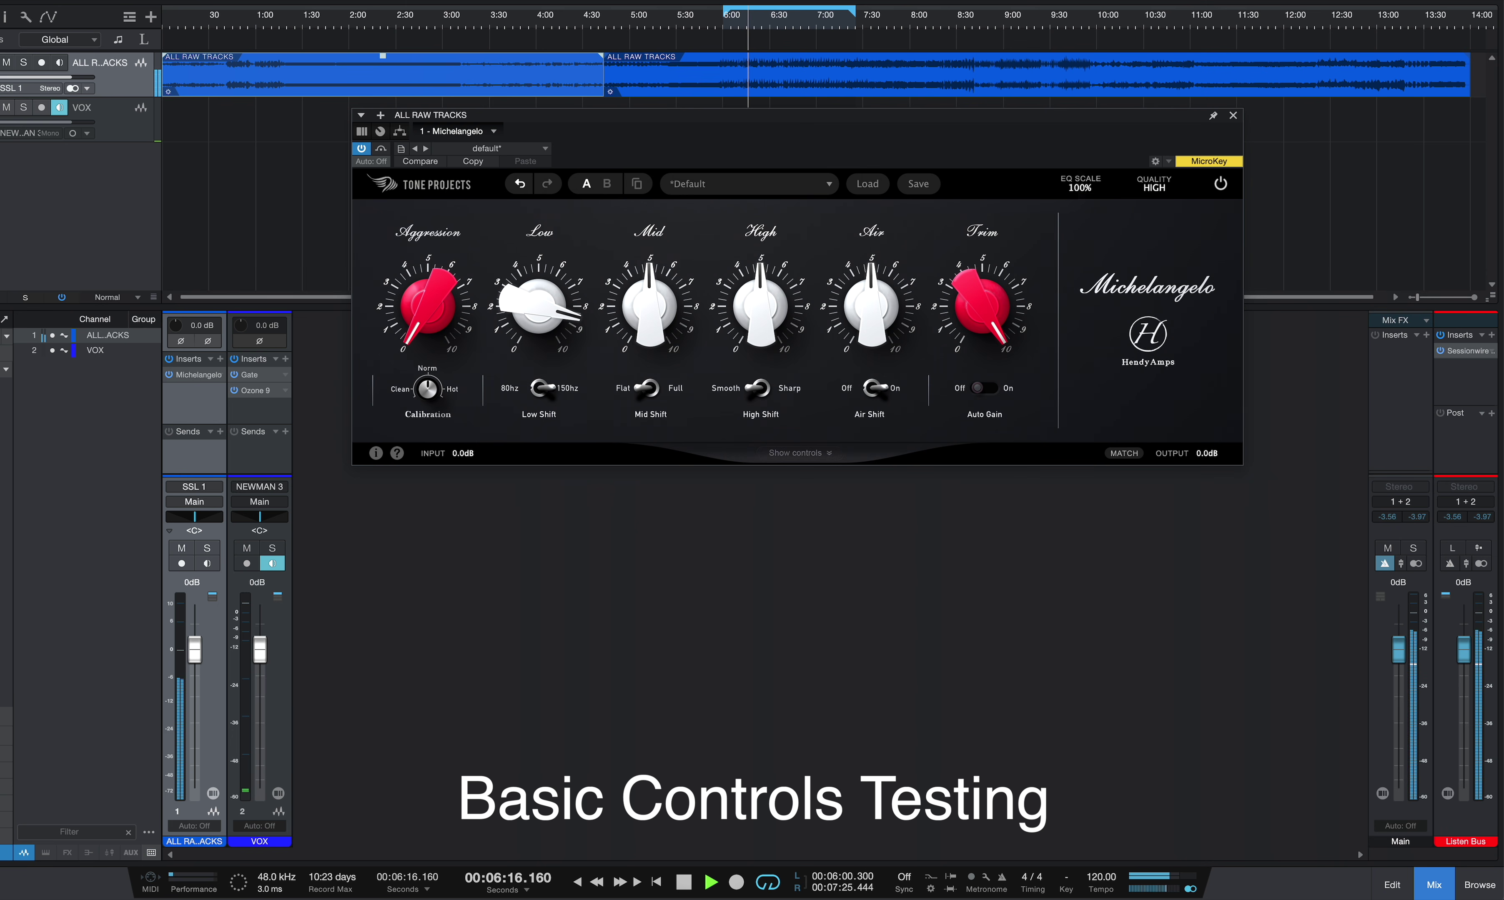
left_click_drag(525, 296, 523, 201)
left_click(540, 388)
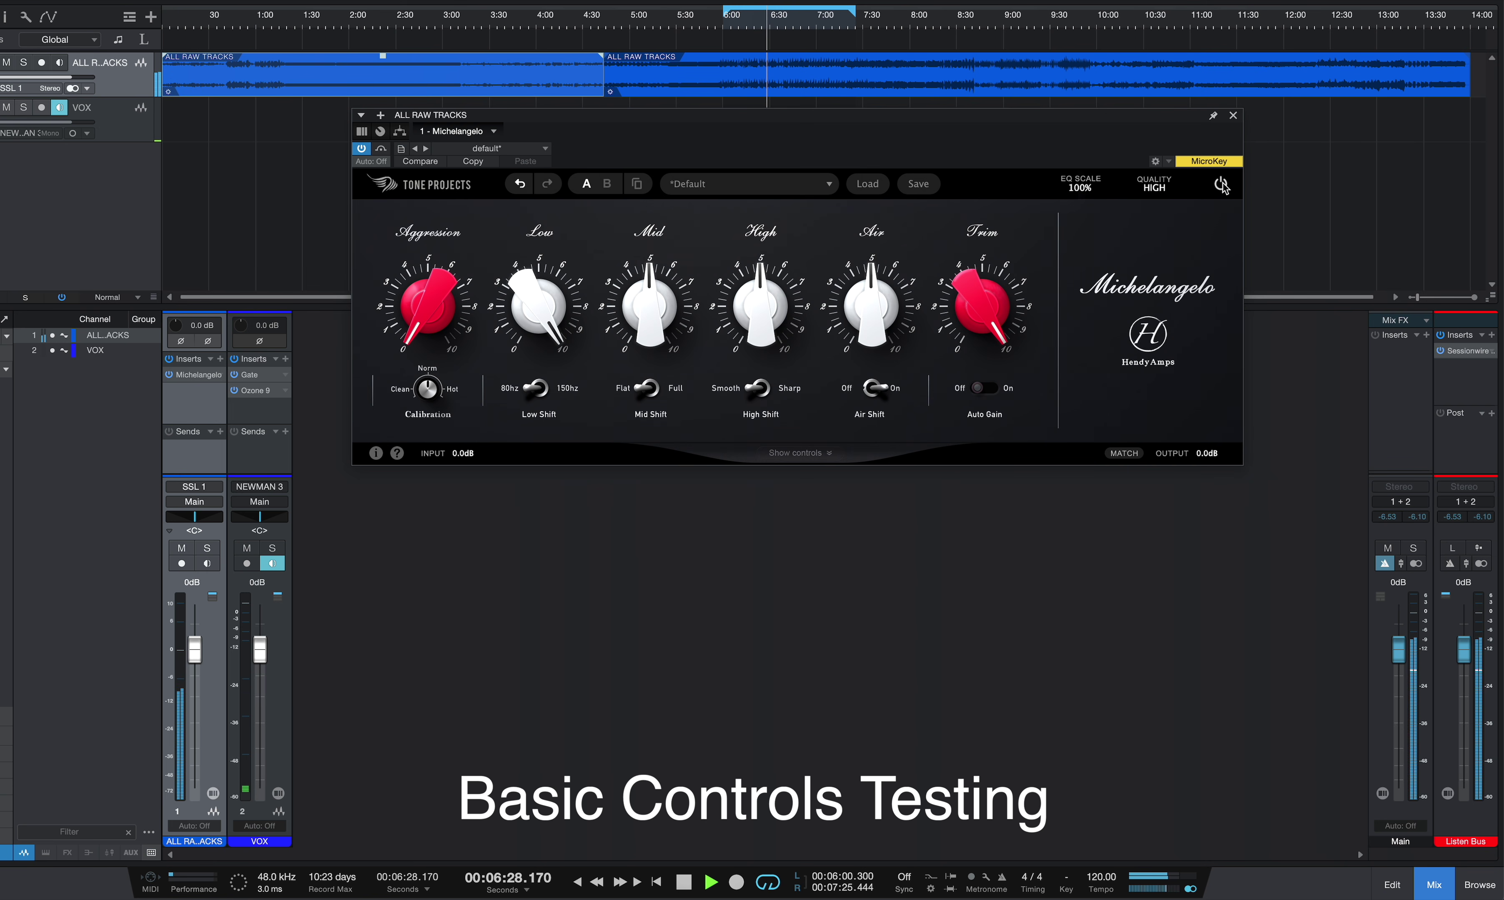
mouse_move(534, 307)
double_click(534, 307)
Step: Audition a Mid boost at about 7.4 and a stronger one with Mid Shift on Full, and return the switch to Flat
mouse_move(663, 317)
left_click_drag(664, 317, 642, 202)
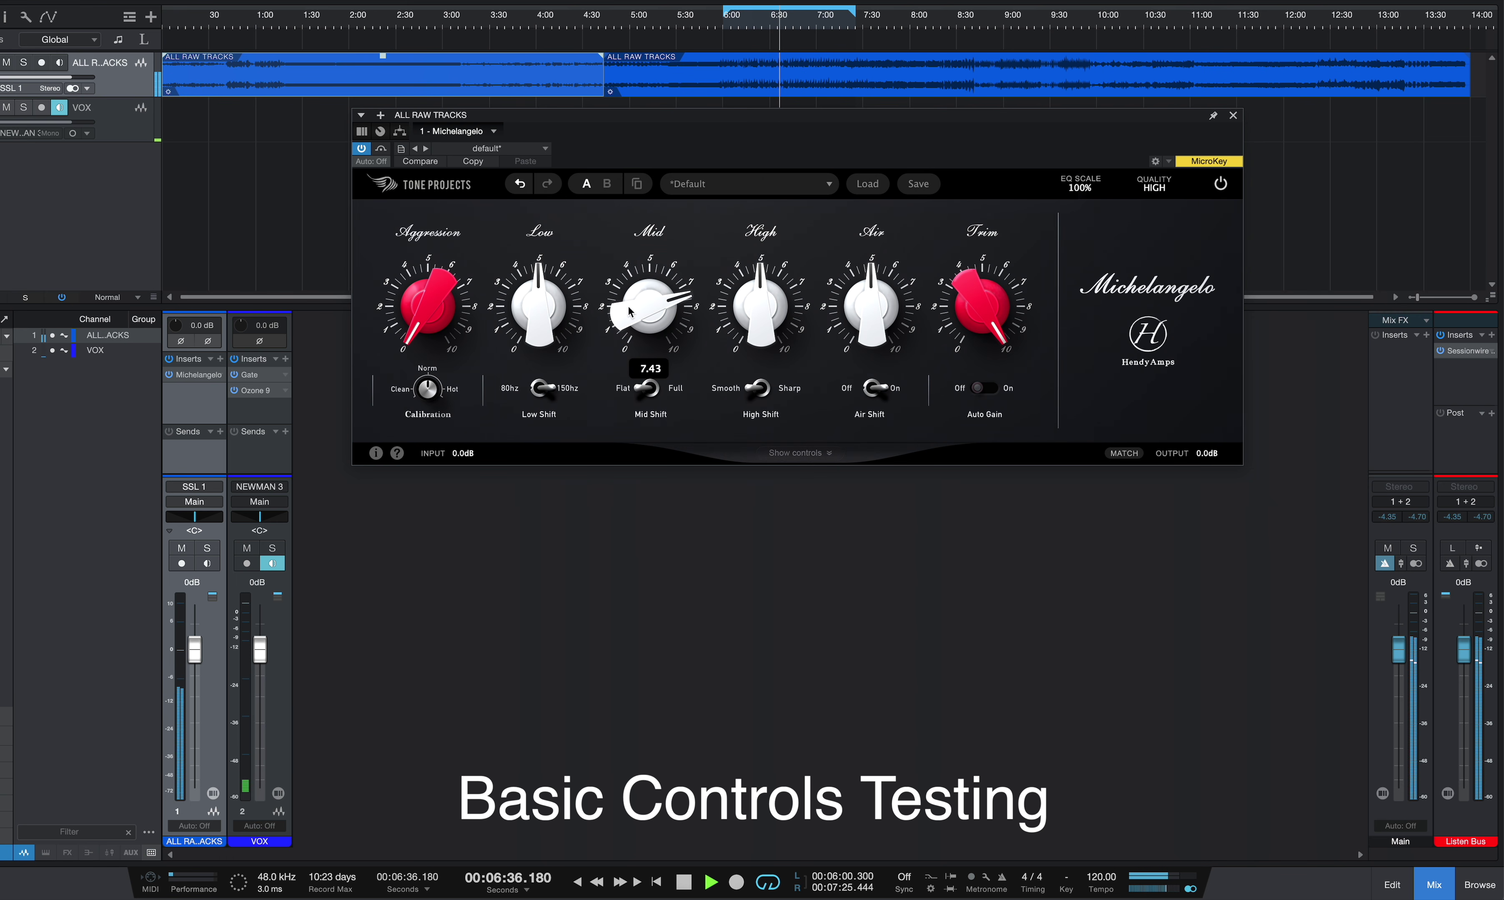
left_click_drag(628, 306, 554, 433)
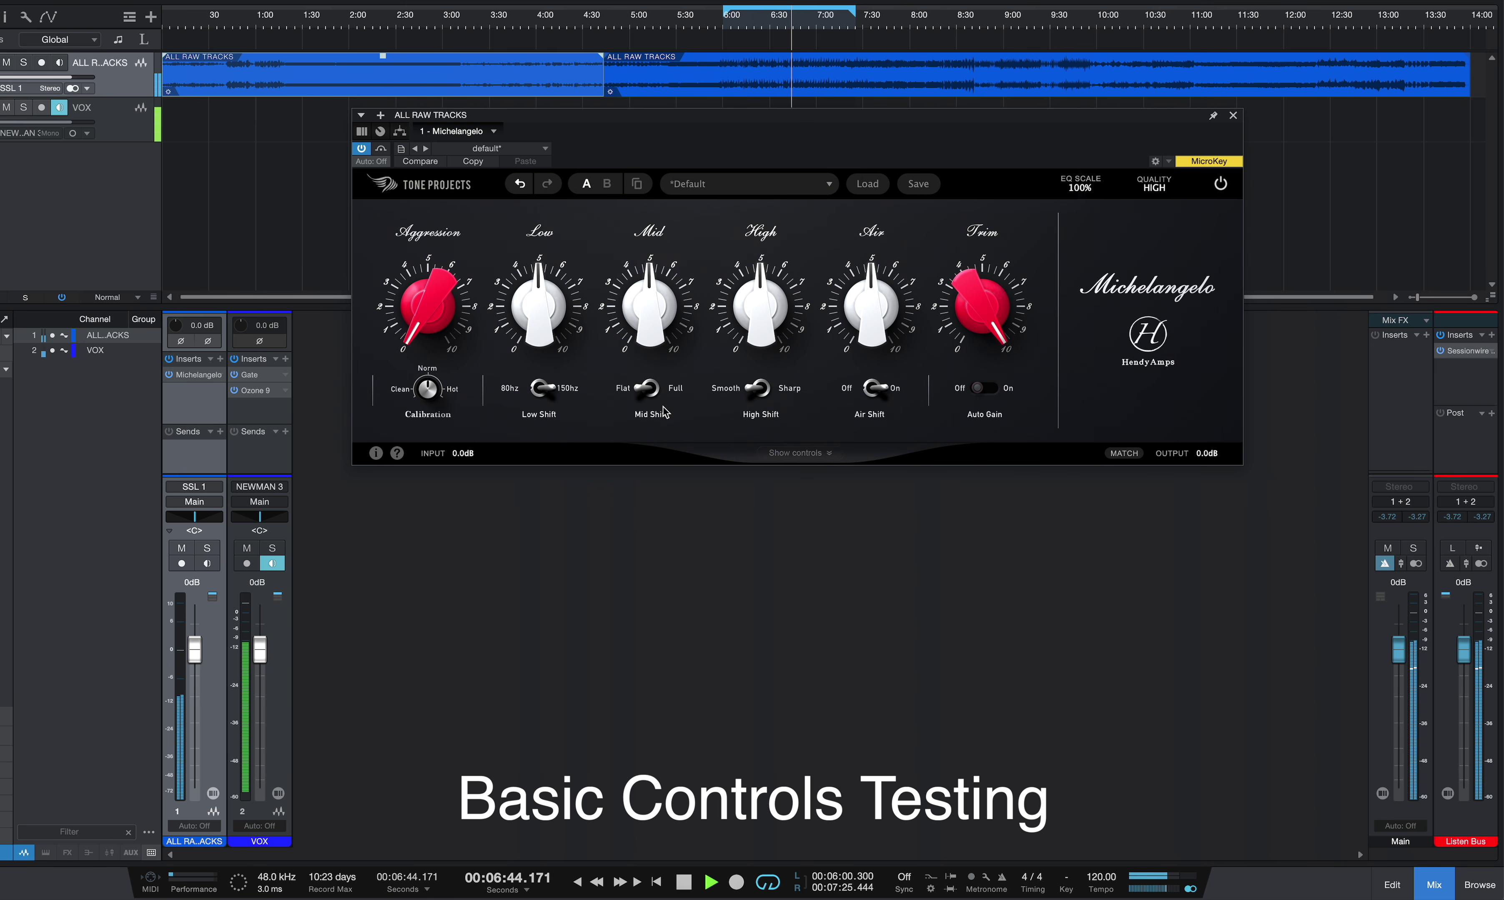
left_click_drag(649, 345, 633, 147)
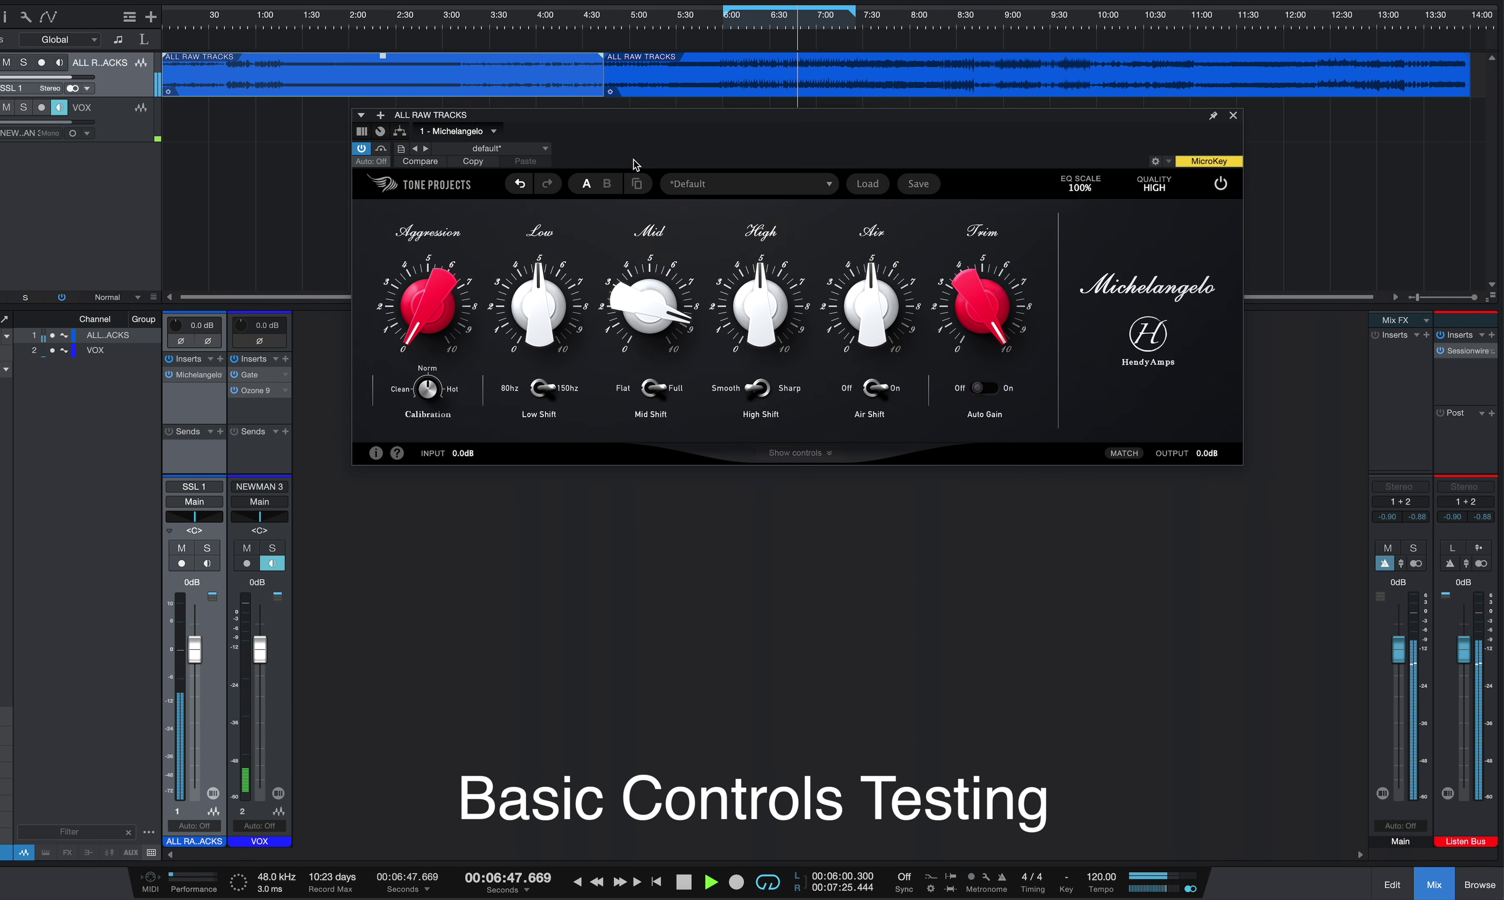
left_click(650, 392)
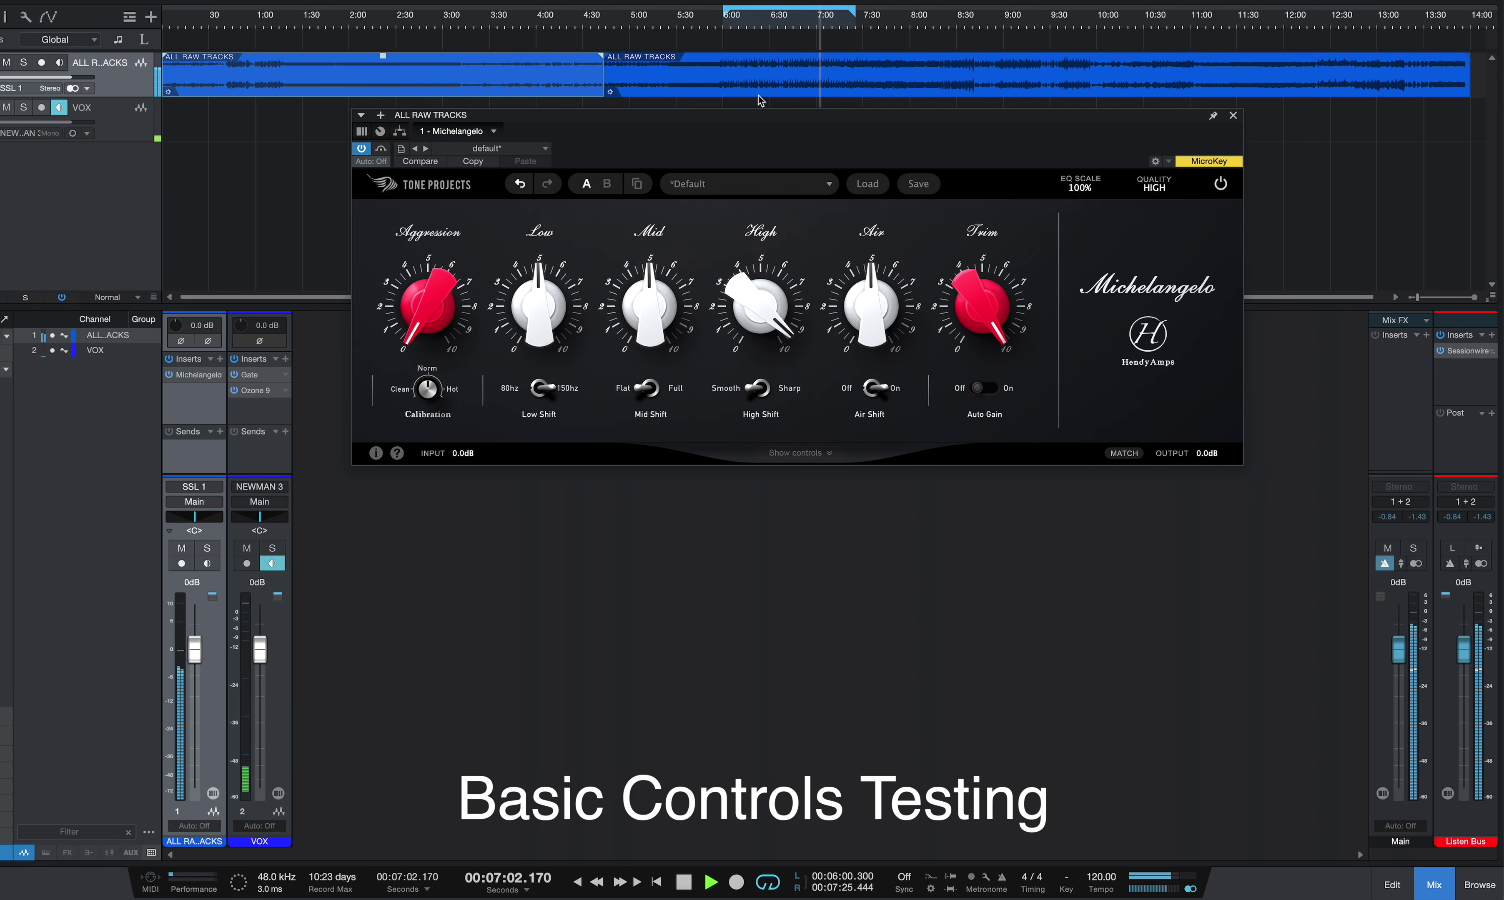
Step: Switch High Shift to Sharp for the boosted High band
left_click(764, 390)
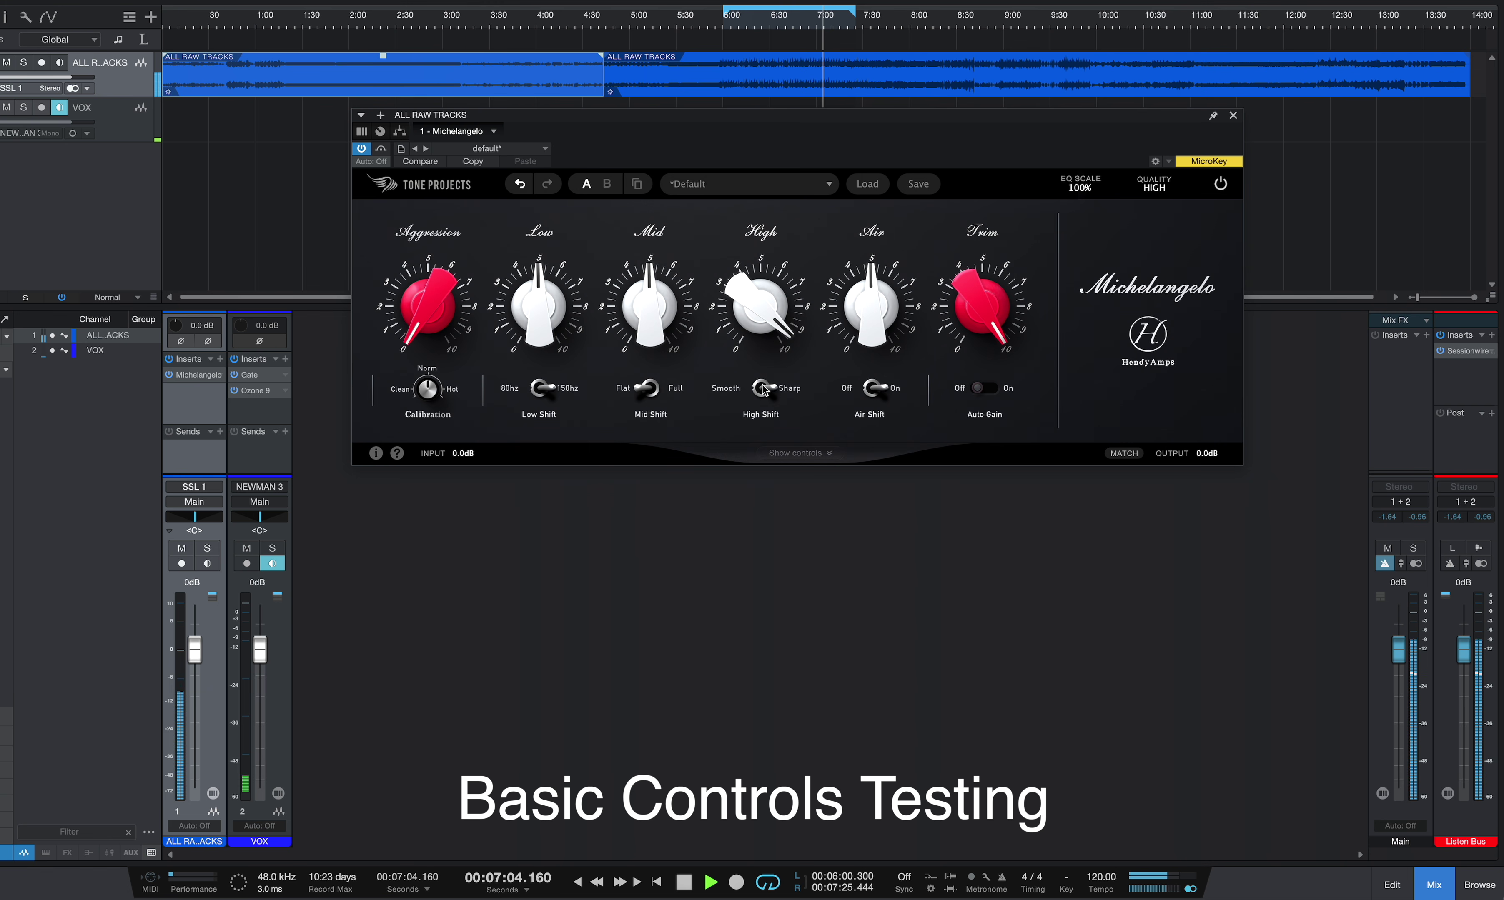
Step: Audition High cut to about 0.48 with High Shift on Smooth, and return the High knob to about 4.99
left_click(764, 389)
left_click_drag(742, 299, 686, 735)
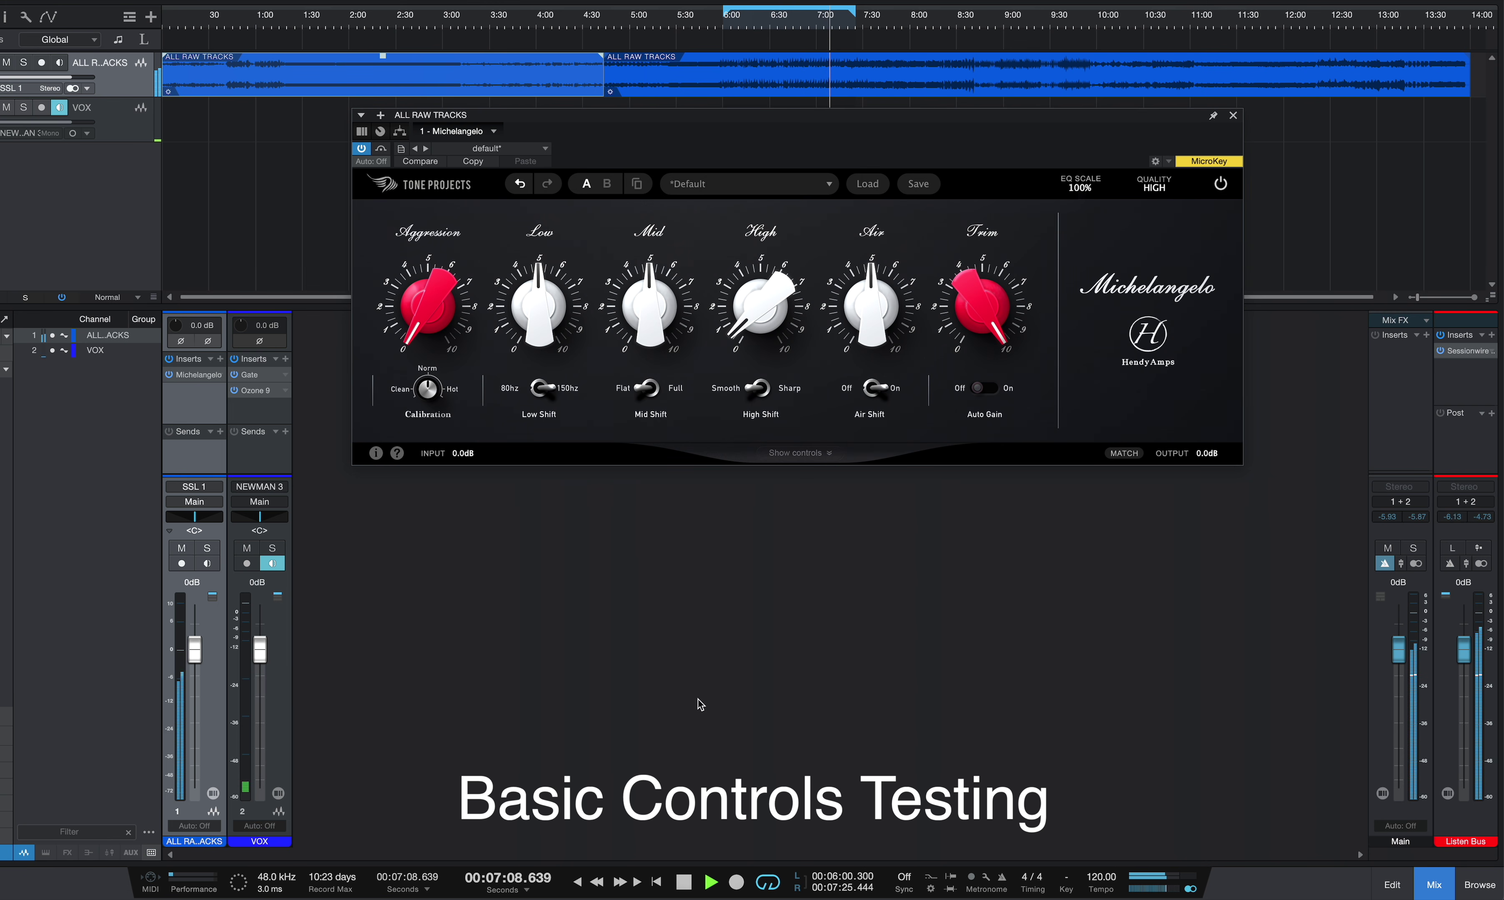
left_click(763, 389)
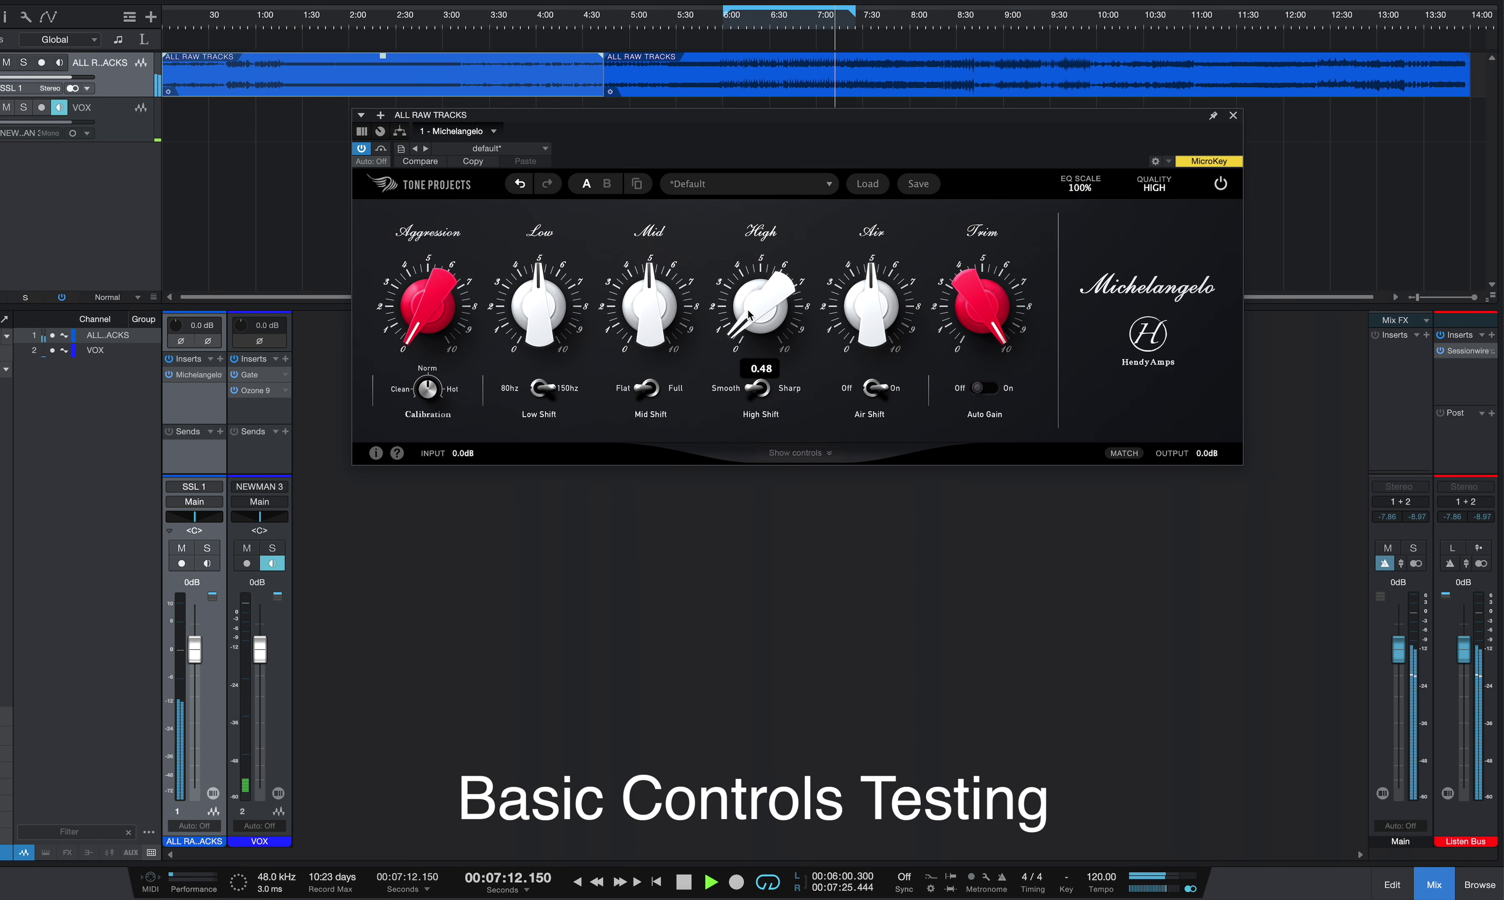
left_click_drag(740, 300, 781, 84)
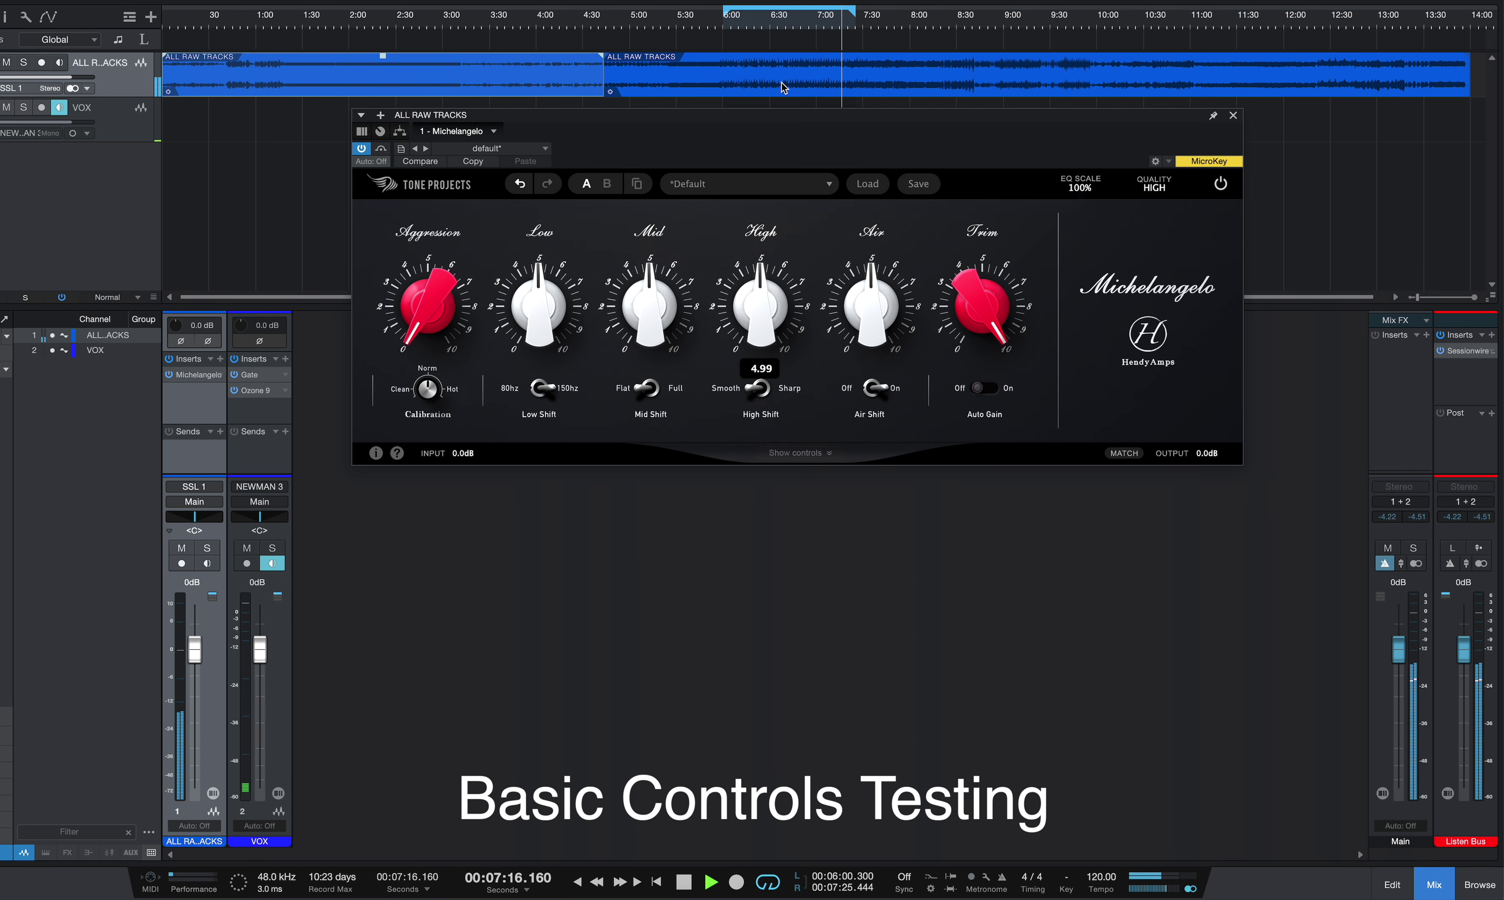
Step: Audition a strong Air boost during playback, return the Air knob to its centre, and stop playback
mouse_move(847, 280)
scroll(854, 286, "up", 10)
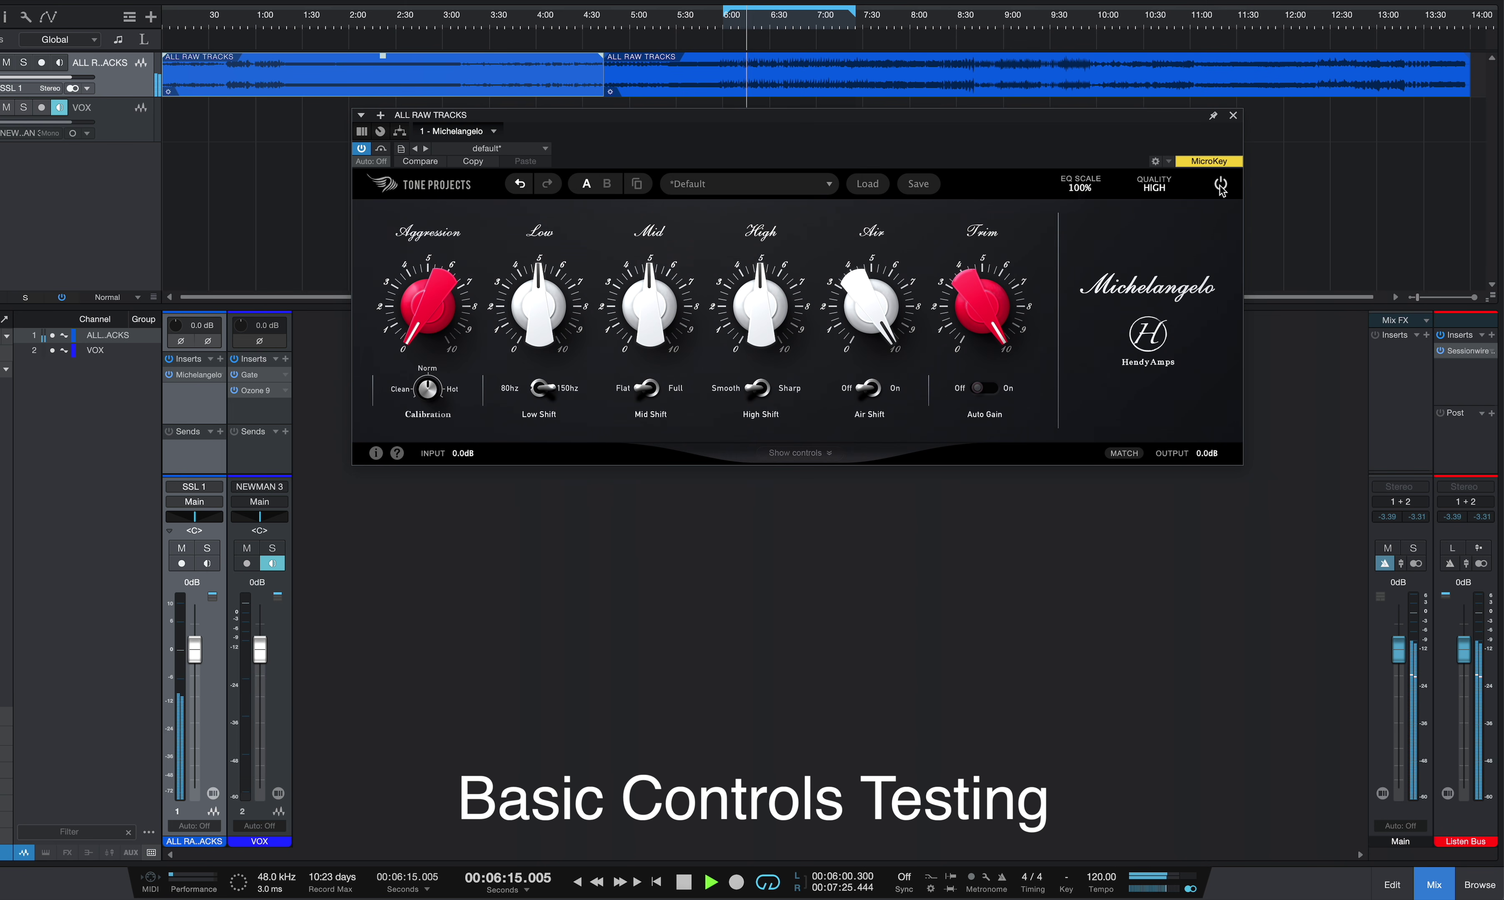
key("space")
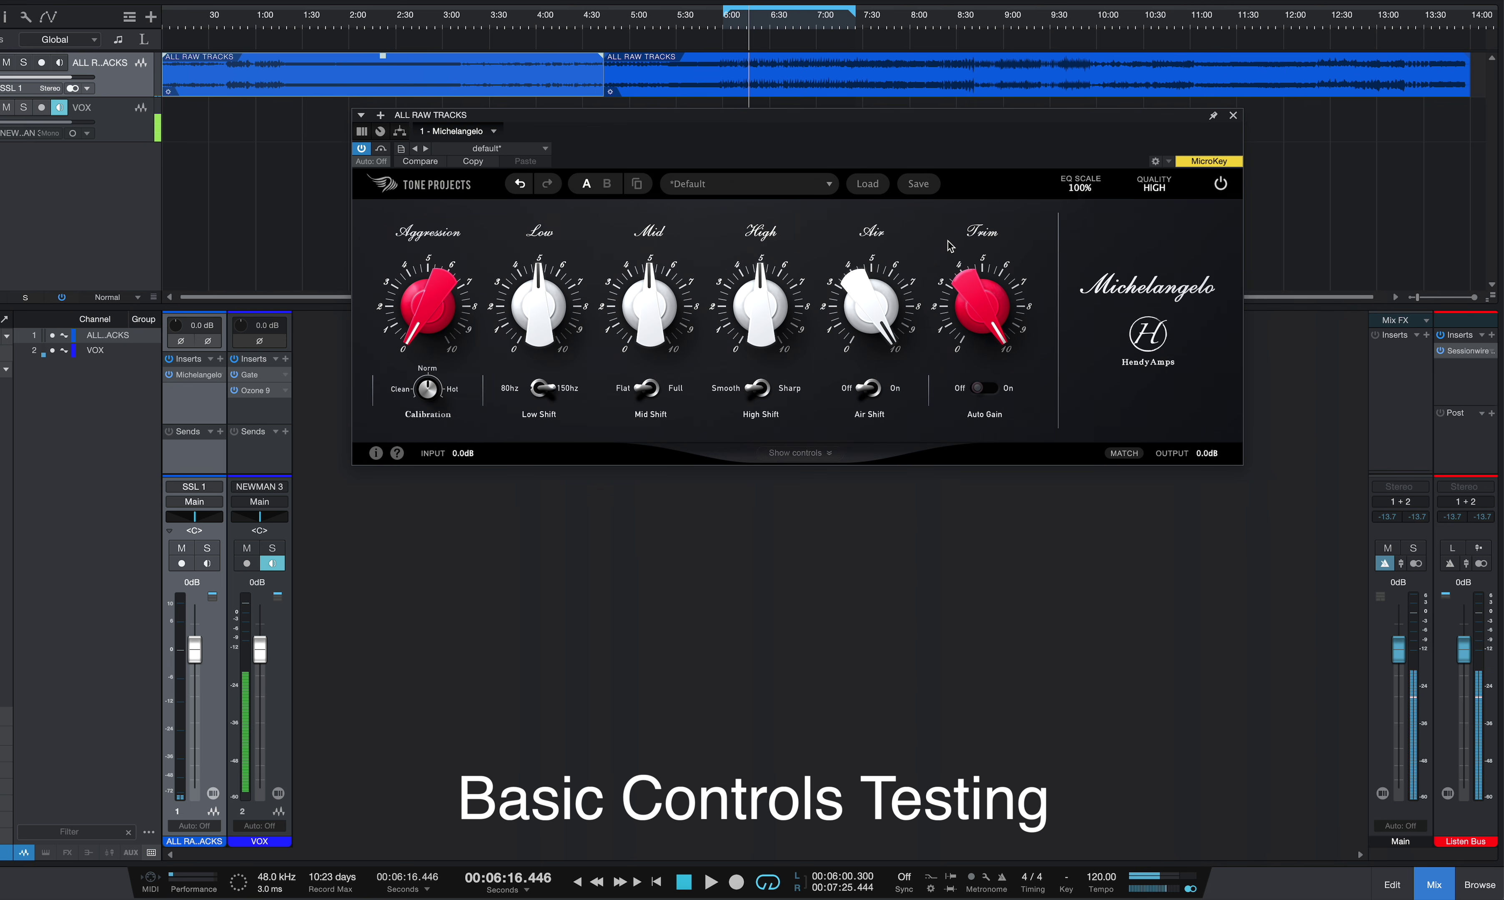
mouse_move(872, 306)
key("space")
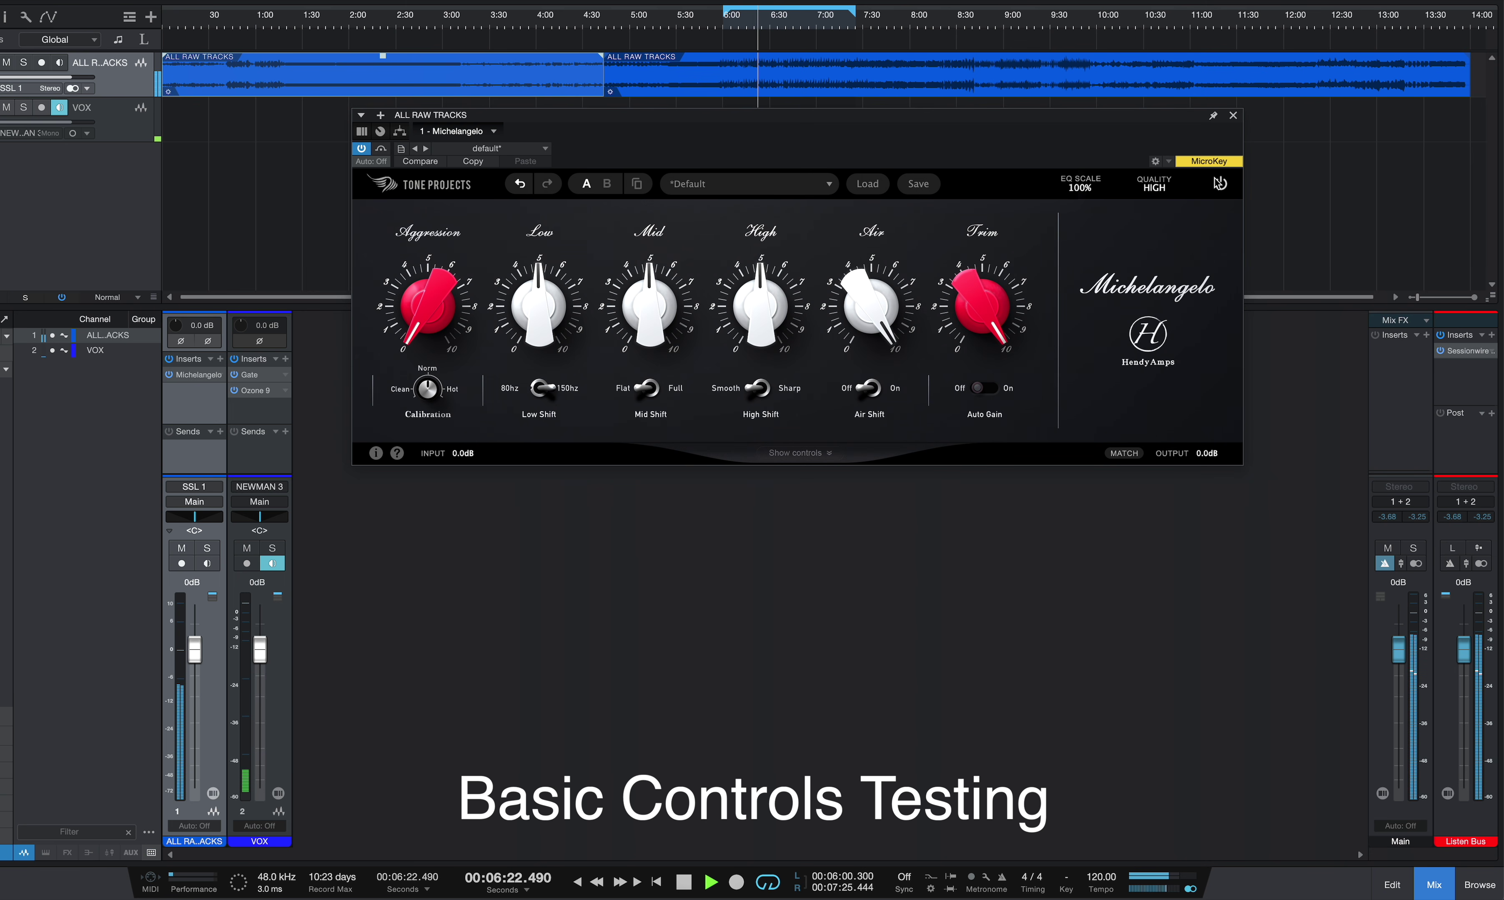
left_click_drag(872, 305, 870, 559)
key("space")
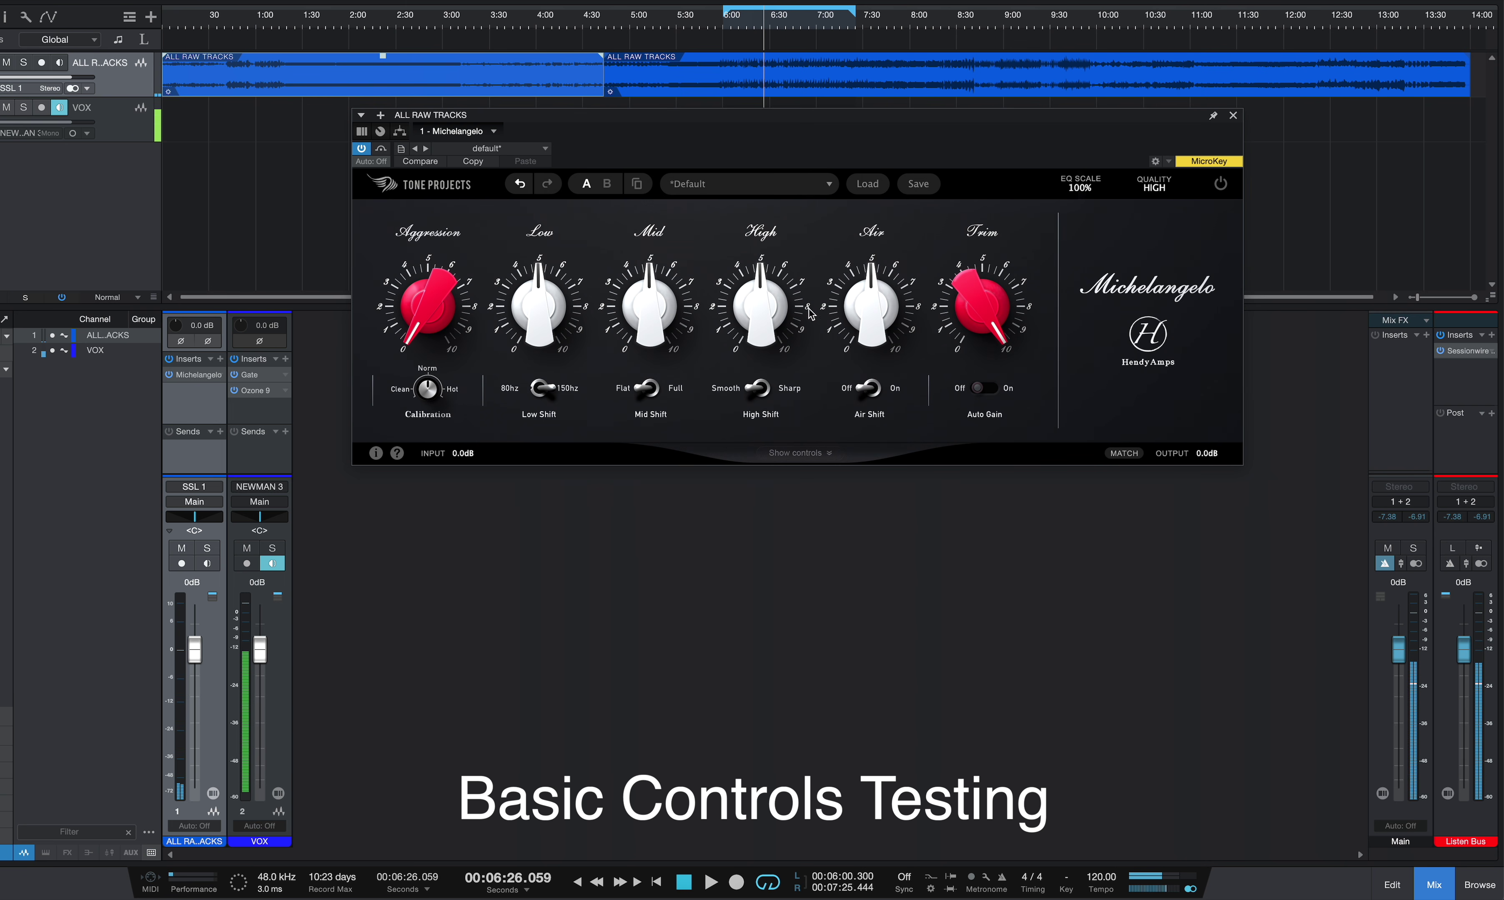
Step: Show the plug-in's advanced controls and go over the tube, band and filter sections
mouse_move(662, 313)
mouse_move(528, 308)
left_mouse_down()
mouse_move(528, 342)
mouse_move(527, 307)
left_mouse_up()
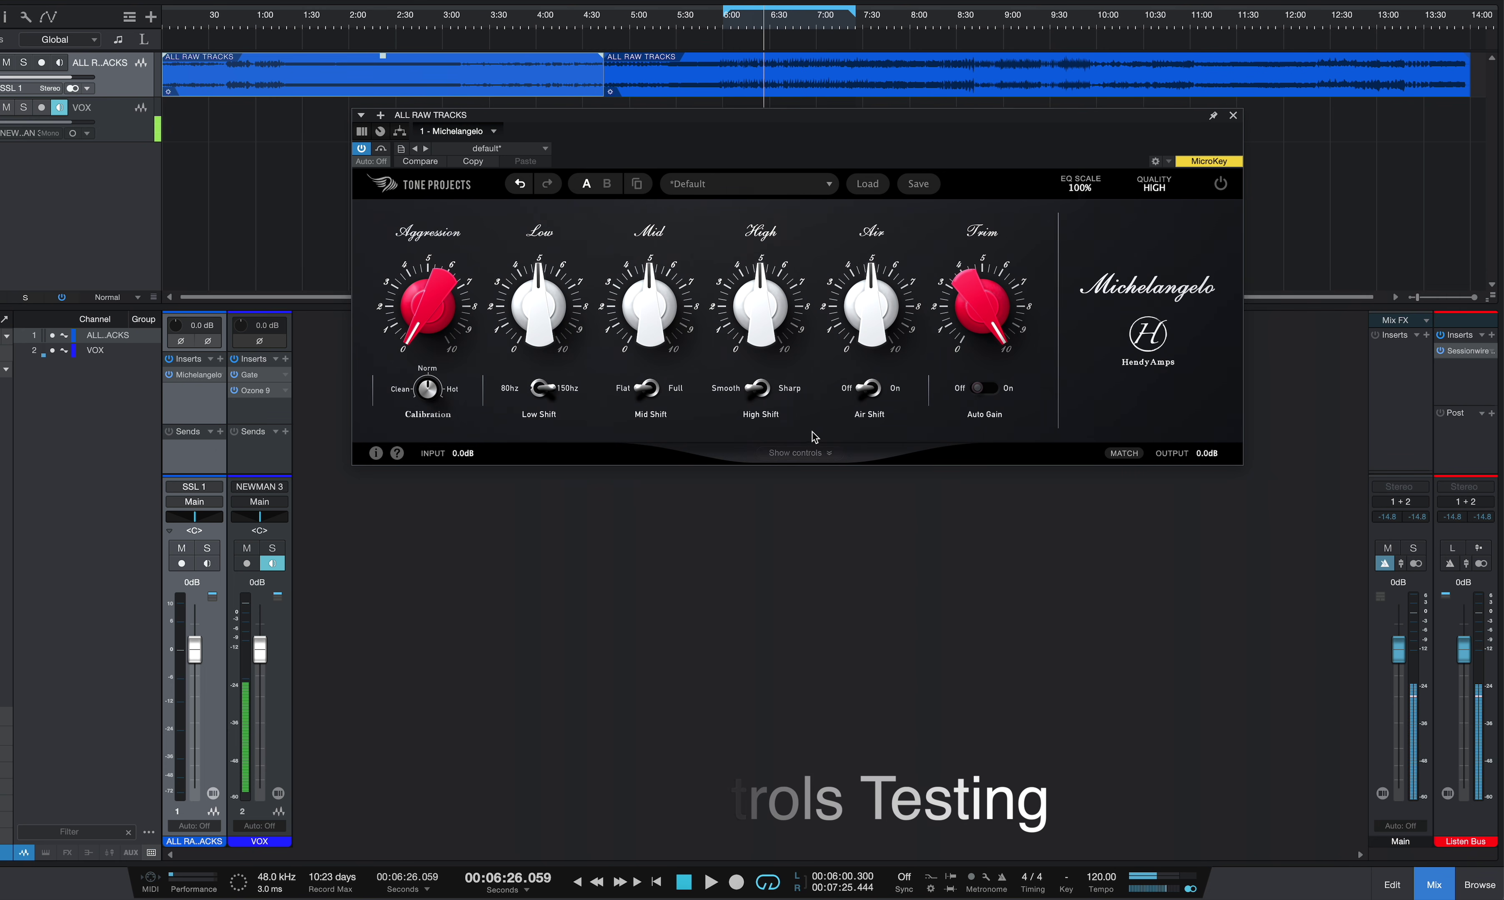
left_click(808, 456)
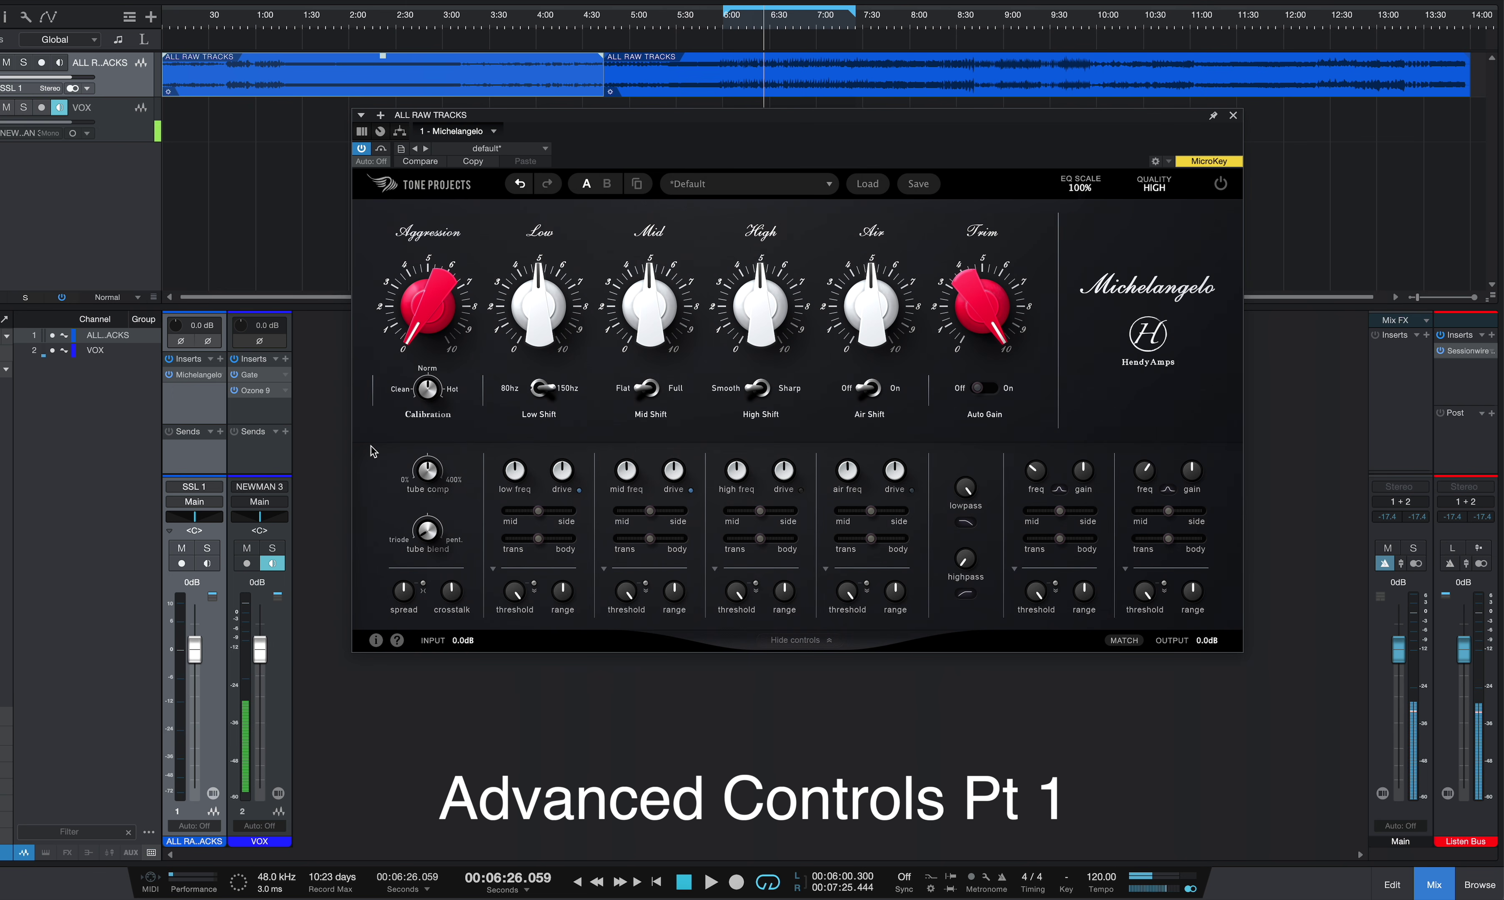
mouse_move(1176, 569)
mouse_move(533, 513)
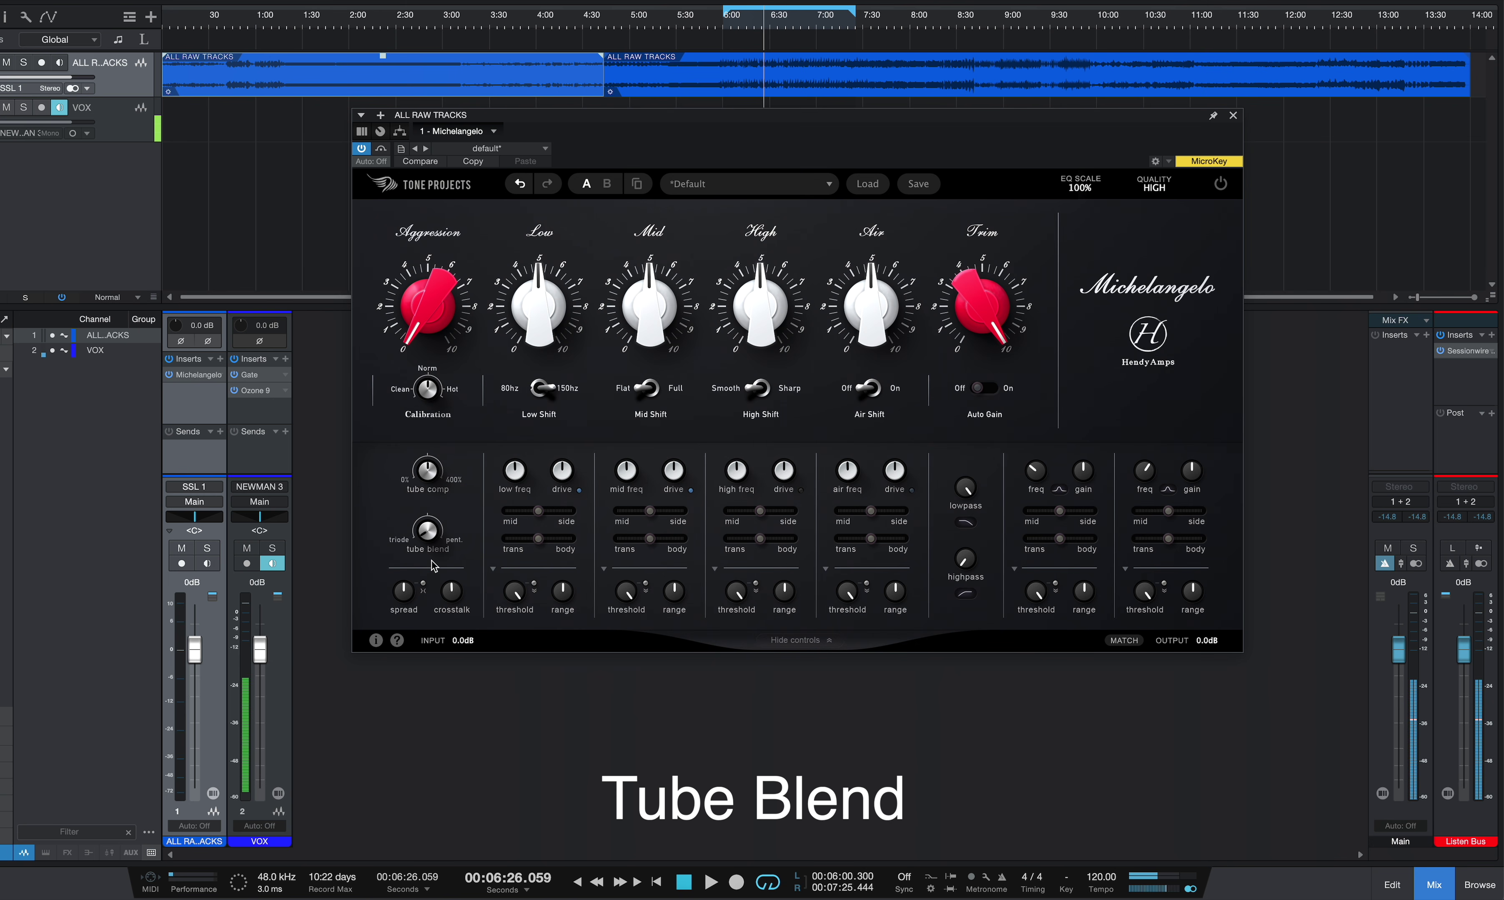
mouse_move(652, 303)
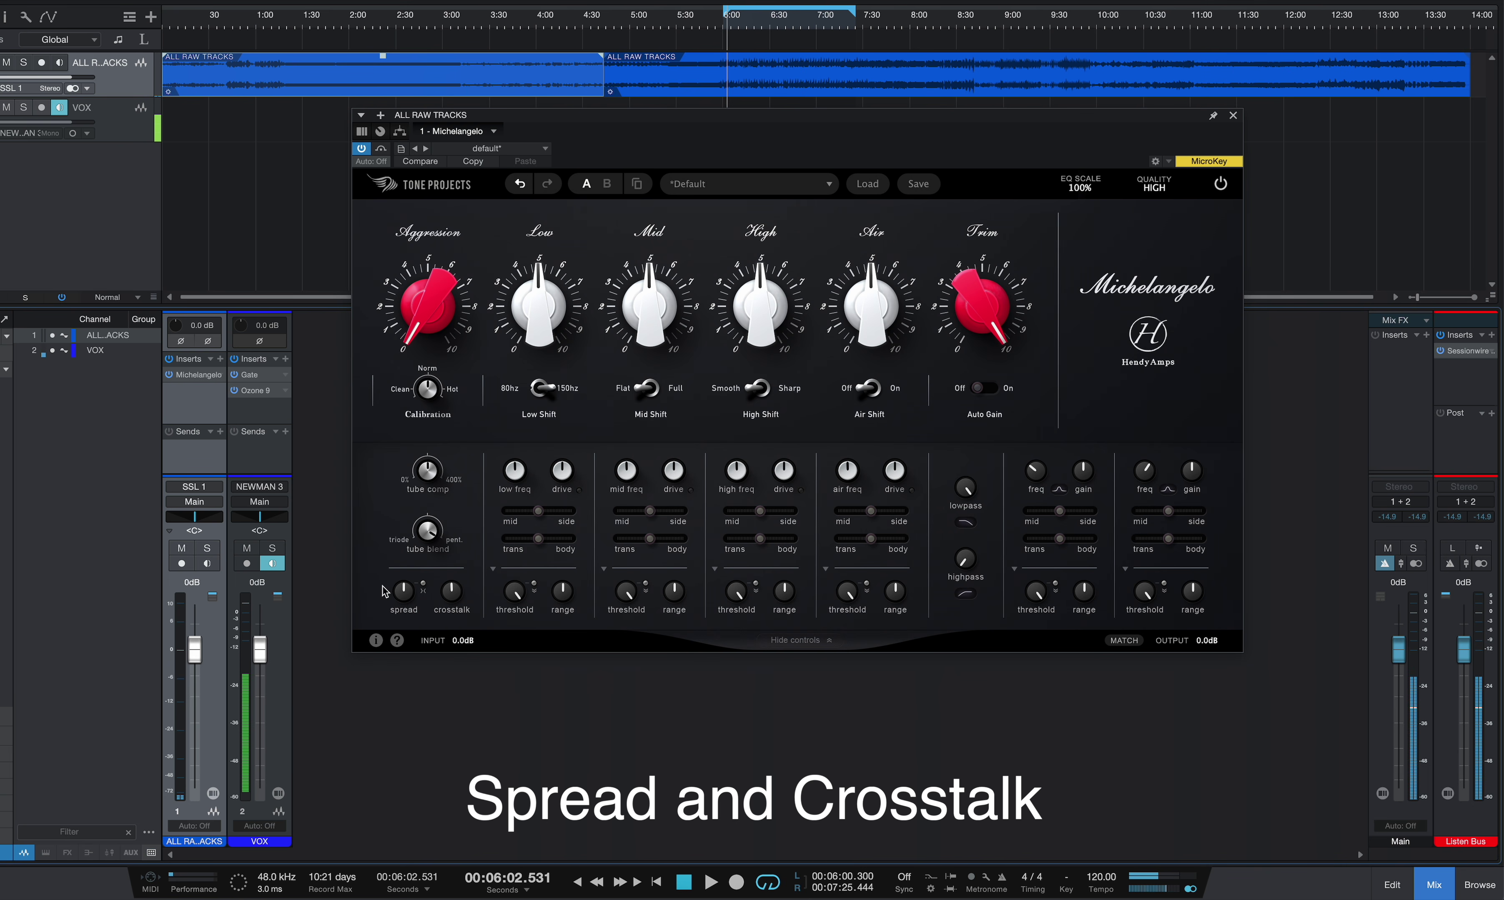
Step: Audition a strongly raised Spread against the bypassed signal during playback, and return Spread to its centre
mouse_move(409, 595)
left_click_drag(401, 593, 433, 589)
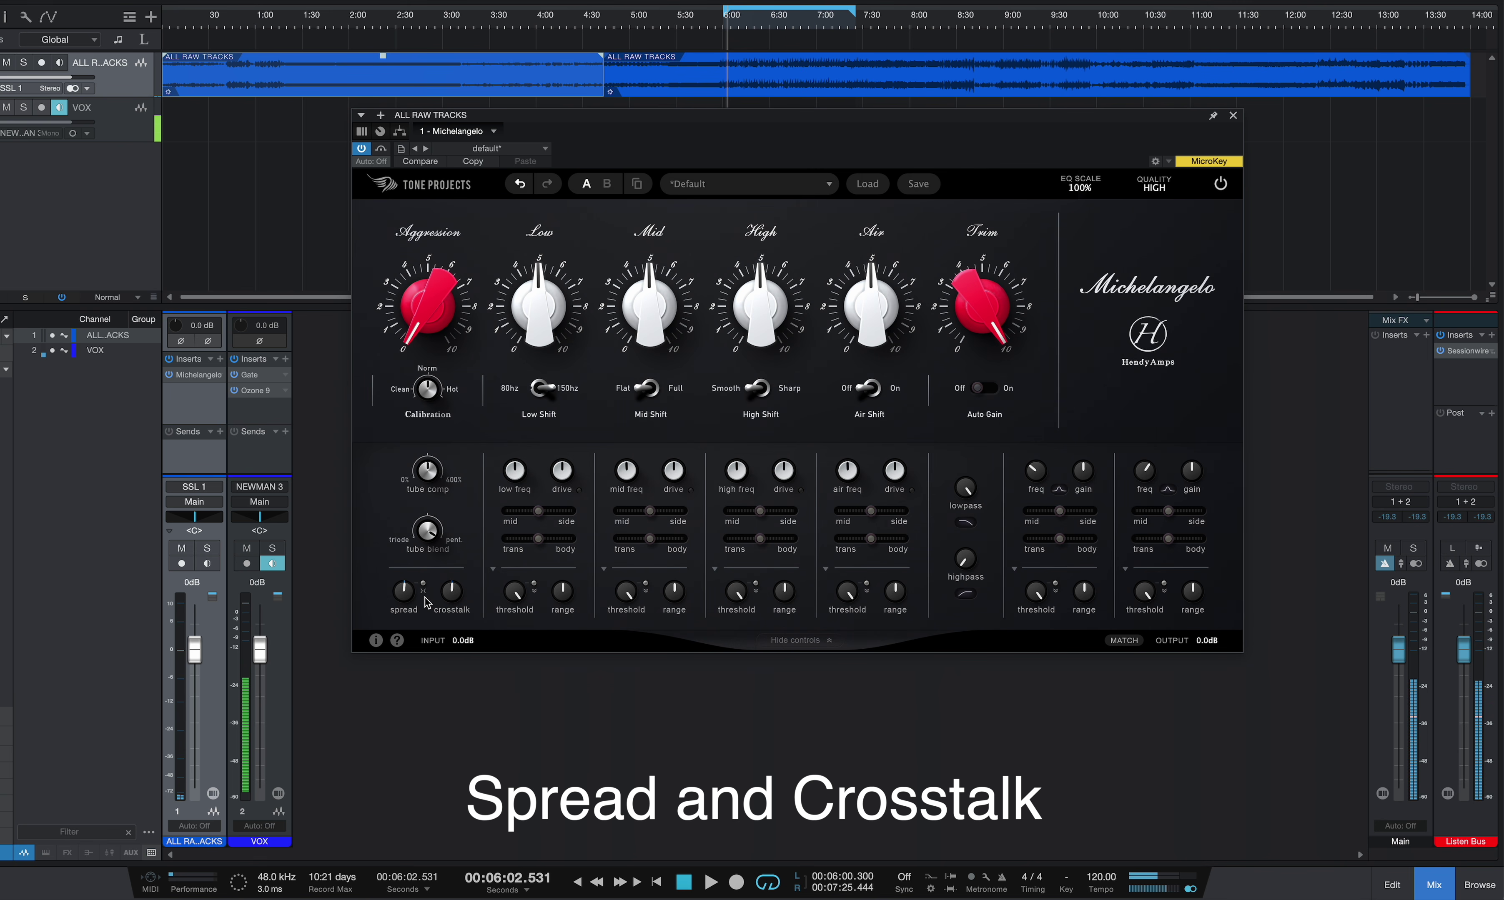
key("space")
mouse_move(406, 597)
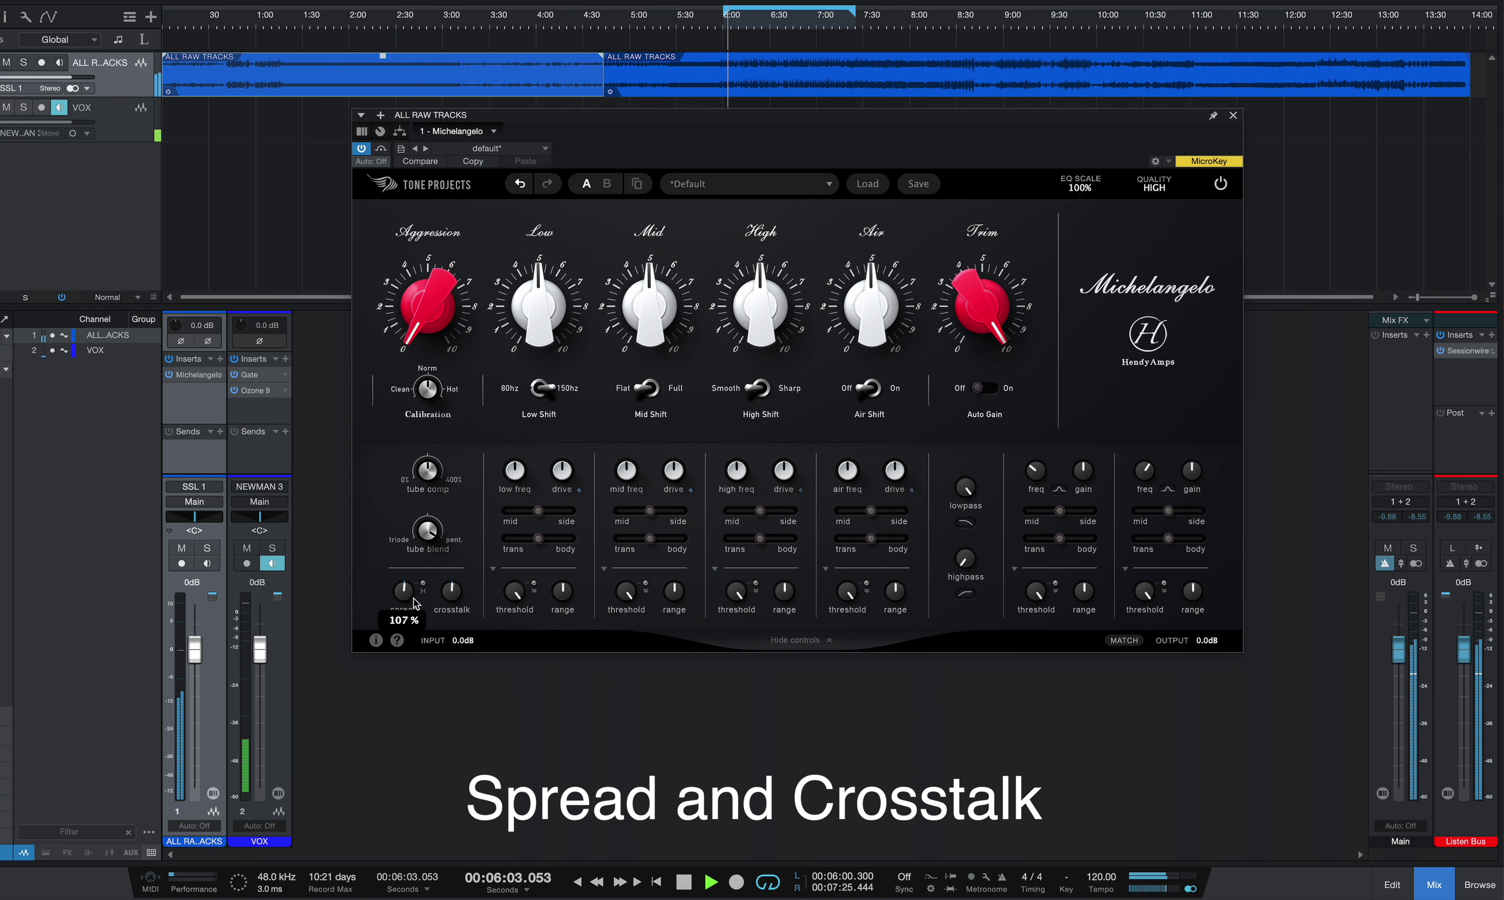
left_click_drag(406, 596, 428, 369)
left_click(1221, 185)
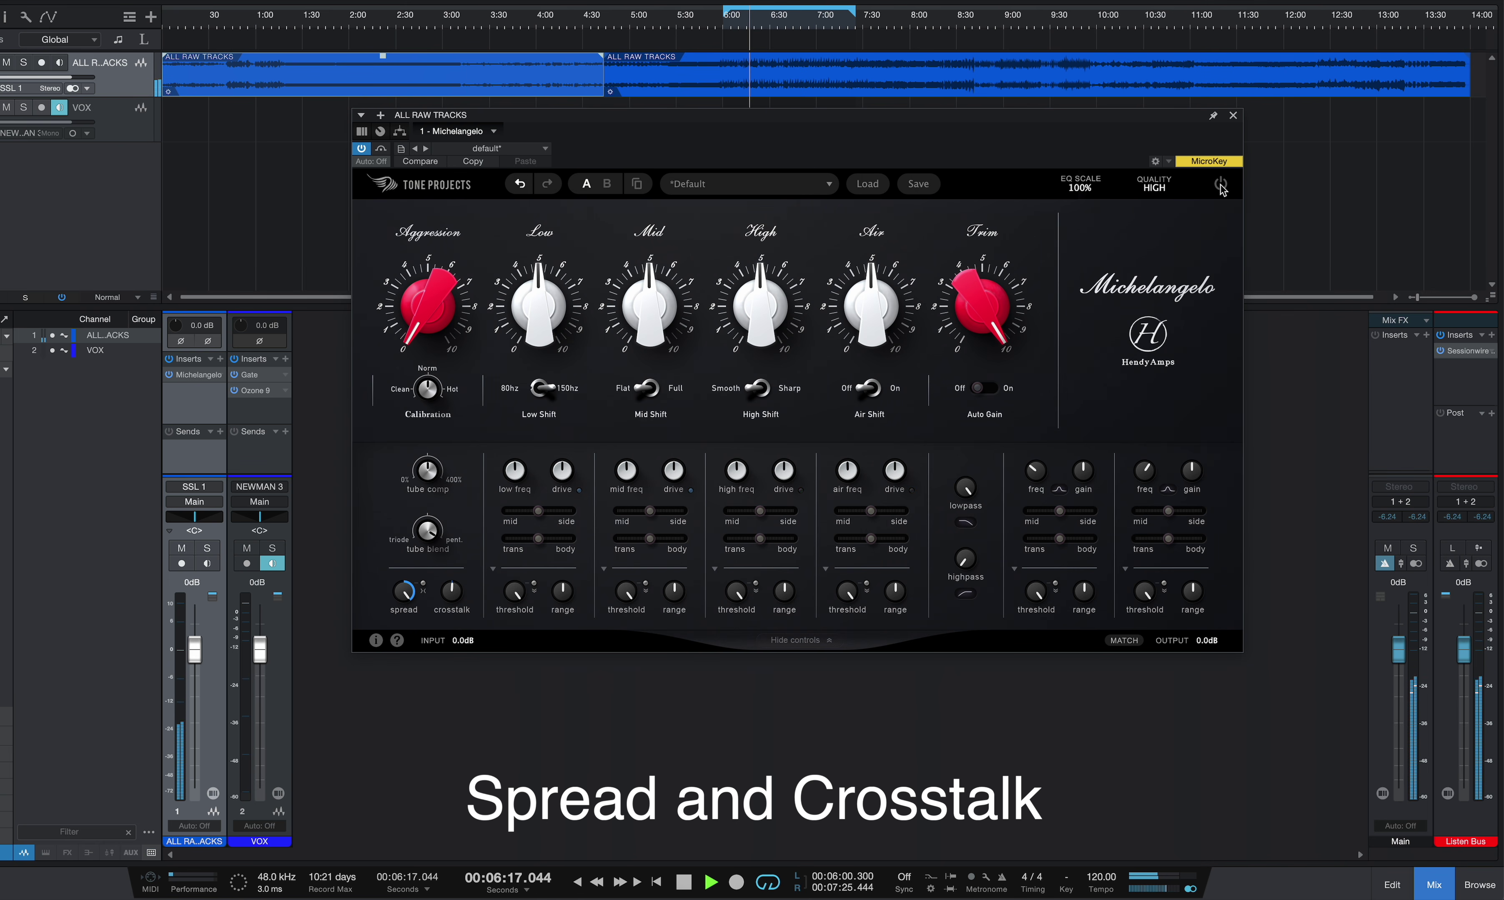
left_click(1221, 185)
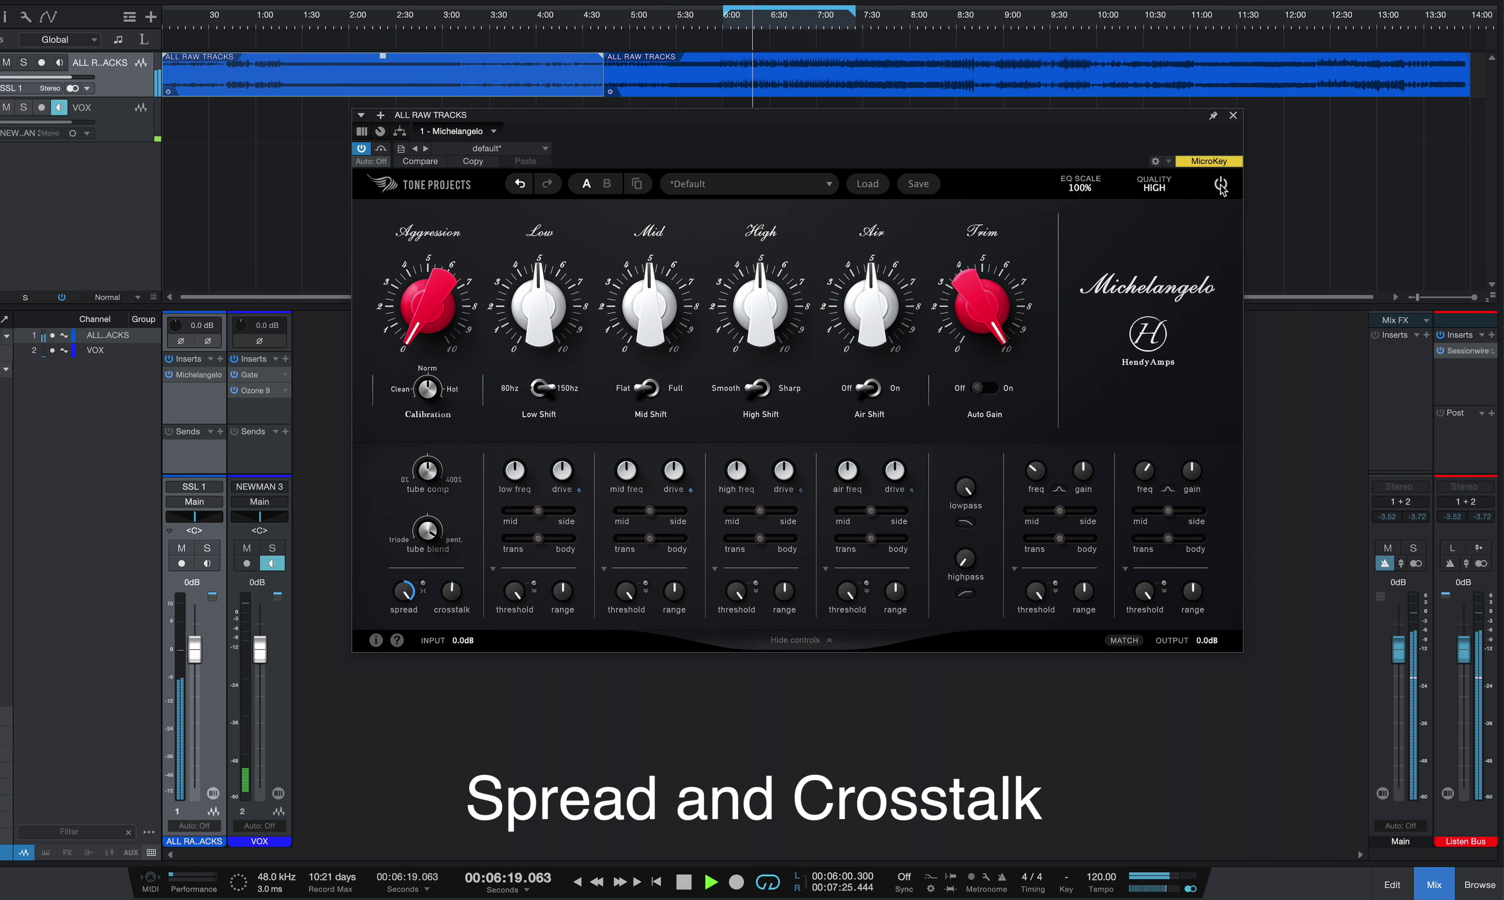
mouse_move(408, 595)
left_click_drag(407, 595, 362, 756)
Step: Audition a strongly raised Crosstalk during playback and compare it with the plug-in bypassed
mouse_move(453, 598)
left_click_drag(452, 598, 452, 529)
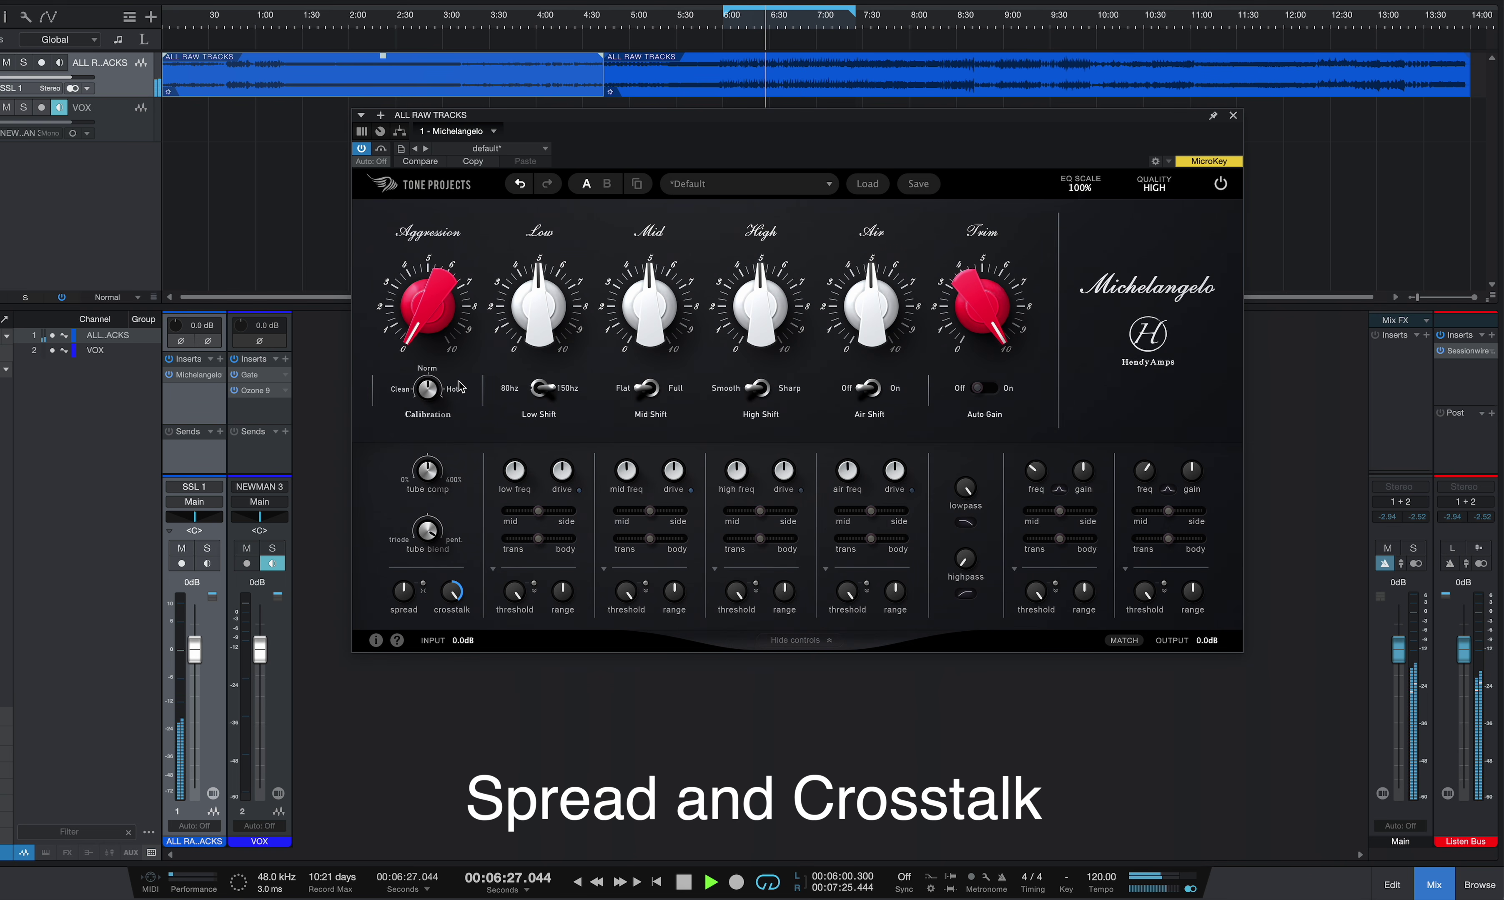
left_click_drag(451, 592, 458, 517)
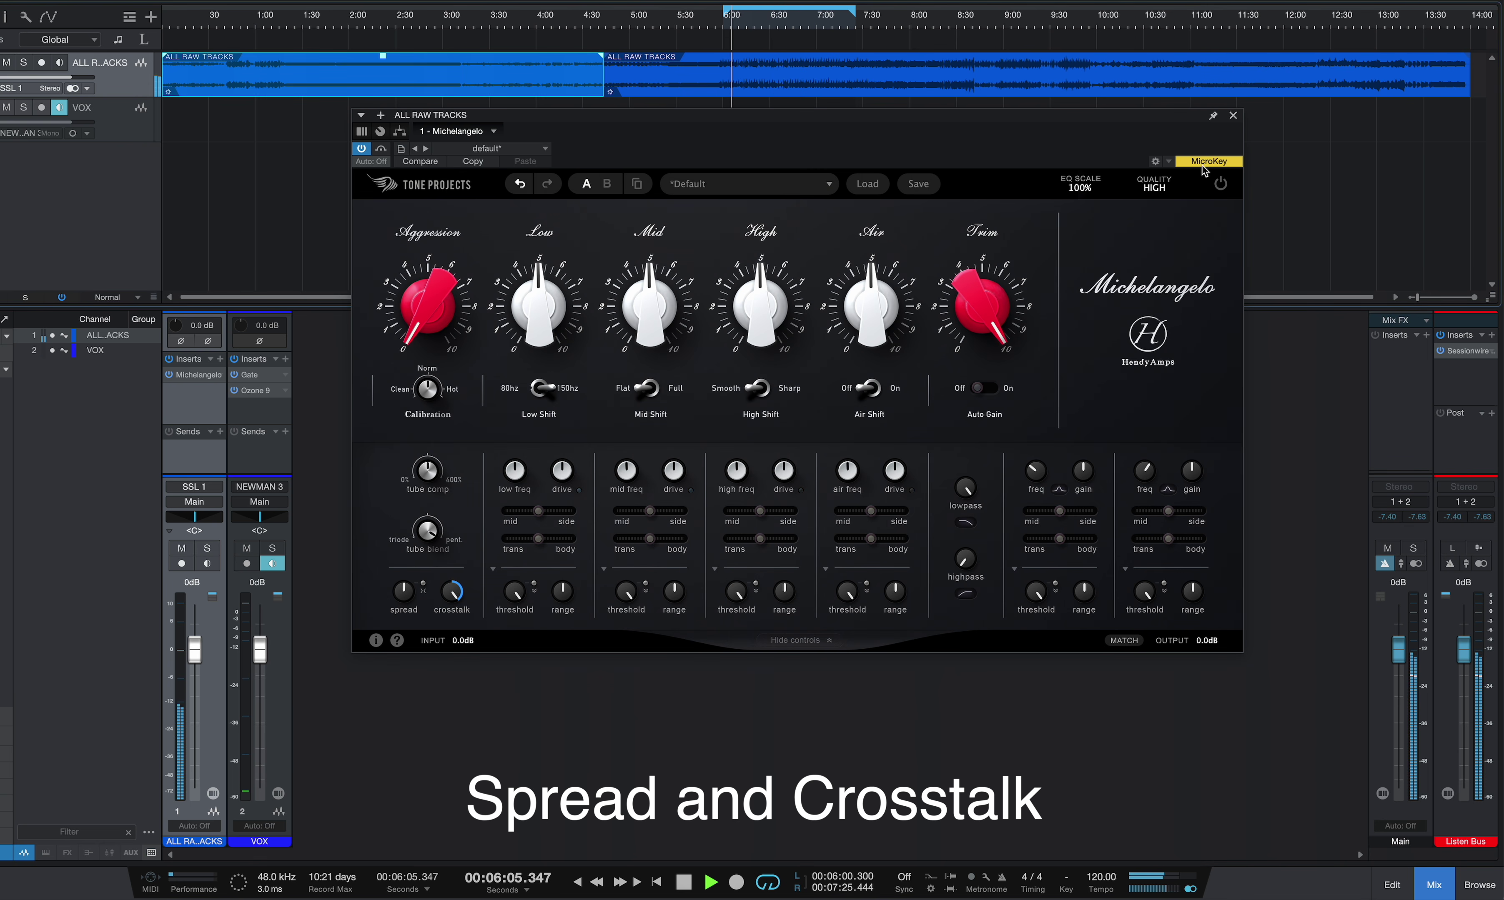
left_click(1221, 185)
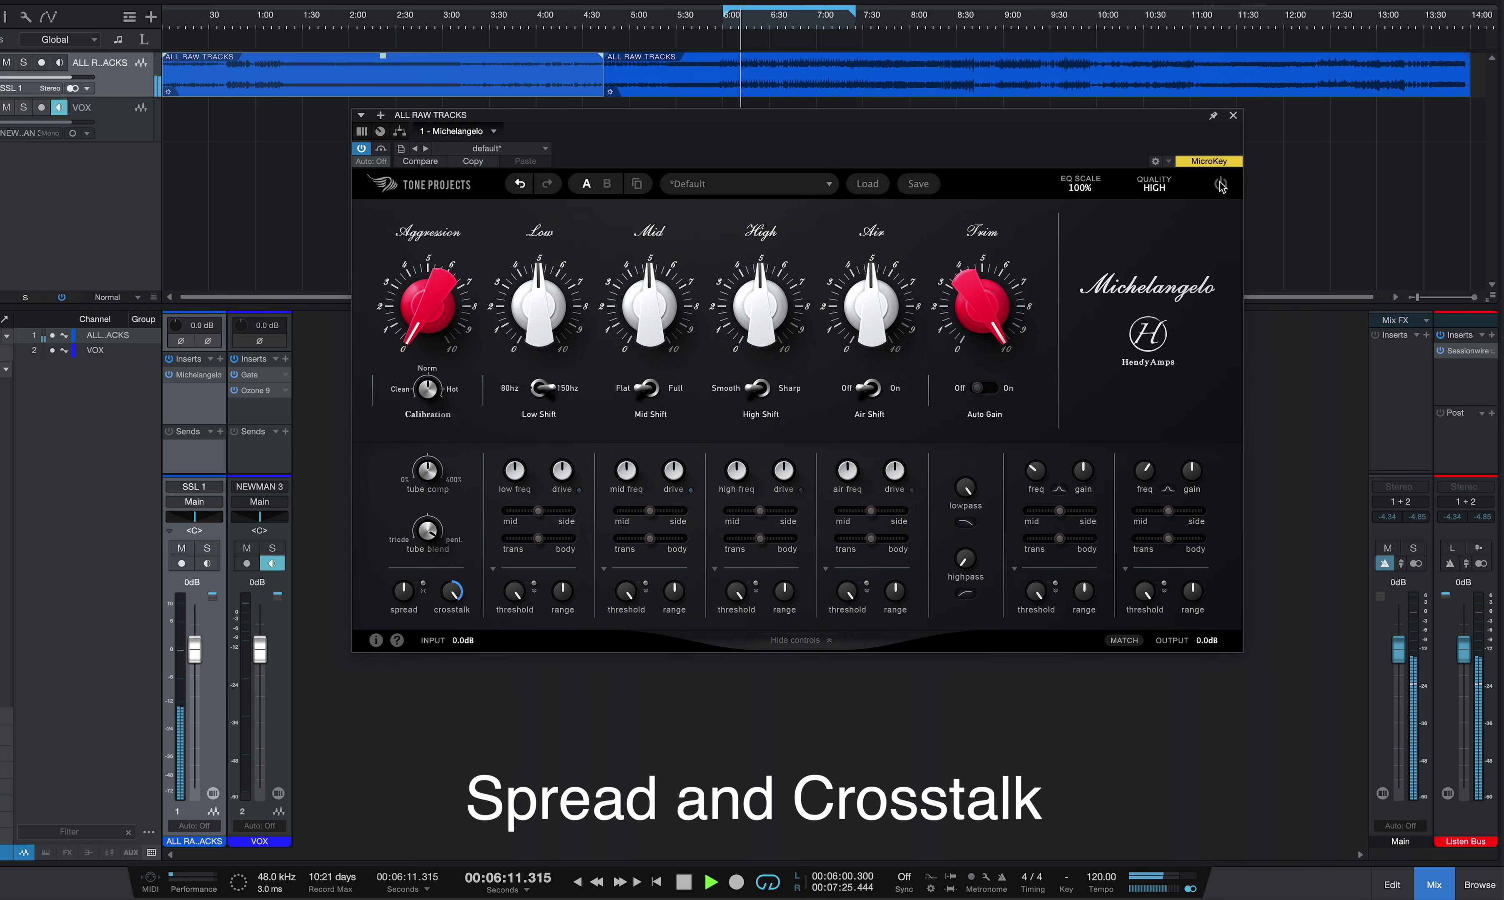
left_click(1221, 185)
Step: Reduce Crosstalk to a moderate boost, compare with bypass, and set Spread to 143%
mouse_move(452, 592)
left_click_drag(452, 593, 402, 700)
left_click(1221, 185)
left_click(1219, 180)
key("space")
left_click_drag(451, 595, 452, 595)
mouse_move(407, 589)
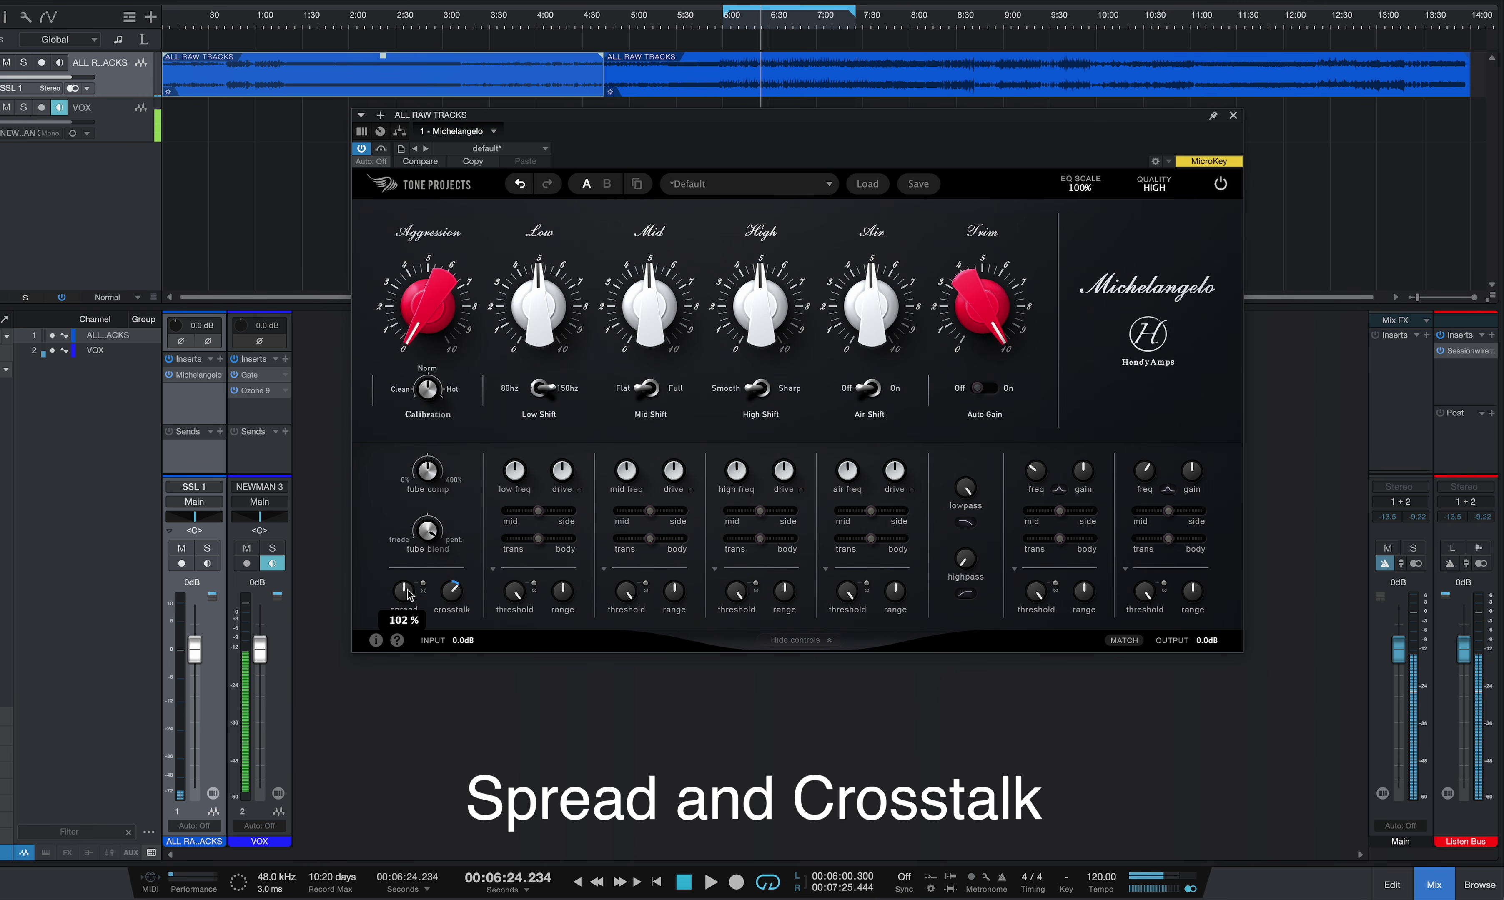
Step: Set Tube Blend to T100 / P0 and audition the spread and crosstalk against bypass from near the loop start
mouse_move(421, 532)
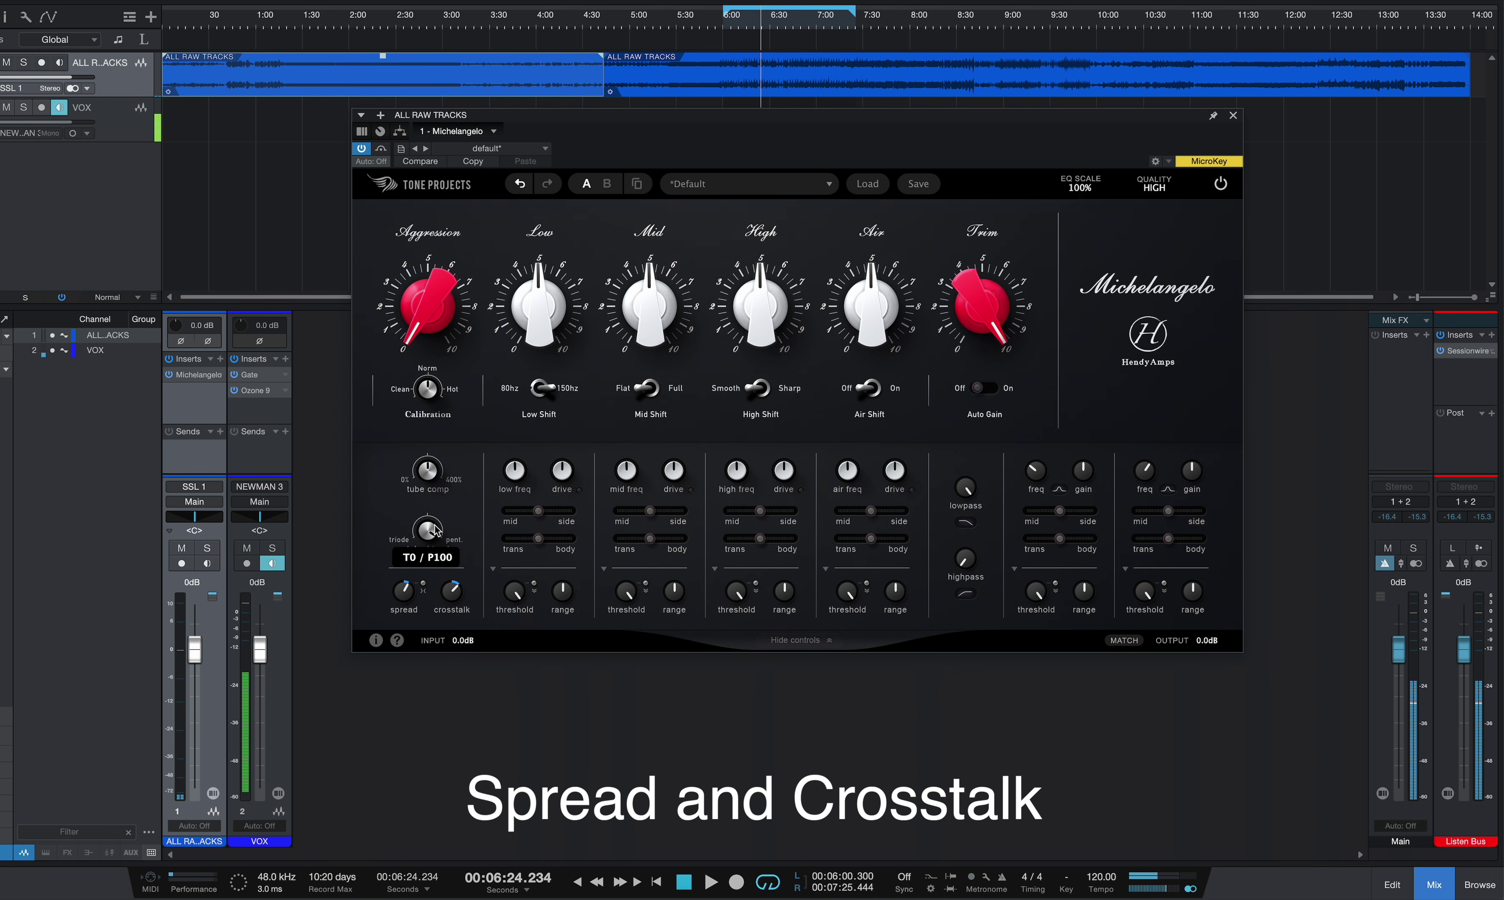
left_click_drag(419, 534, 419, 897)
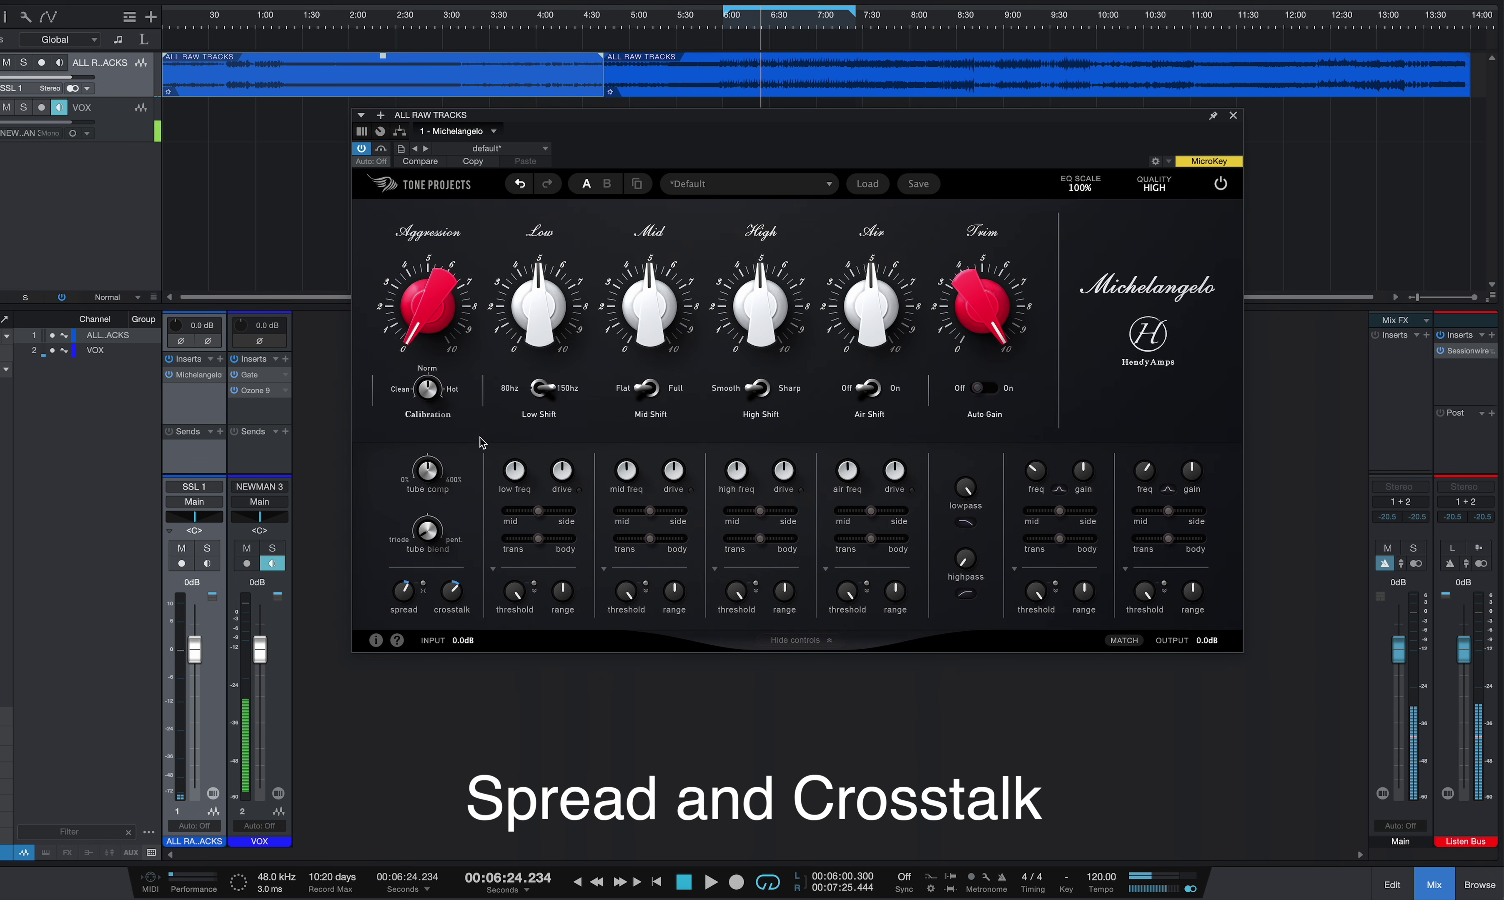
key("space")
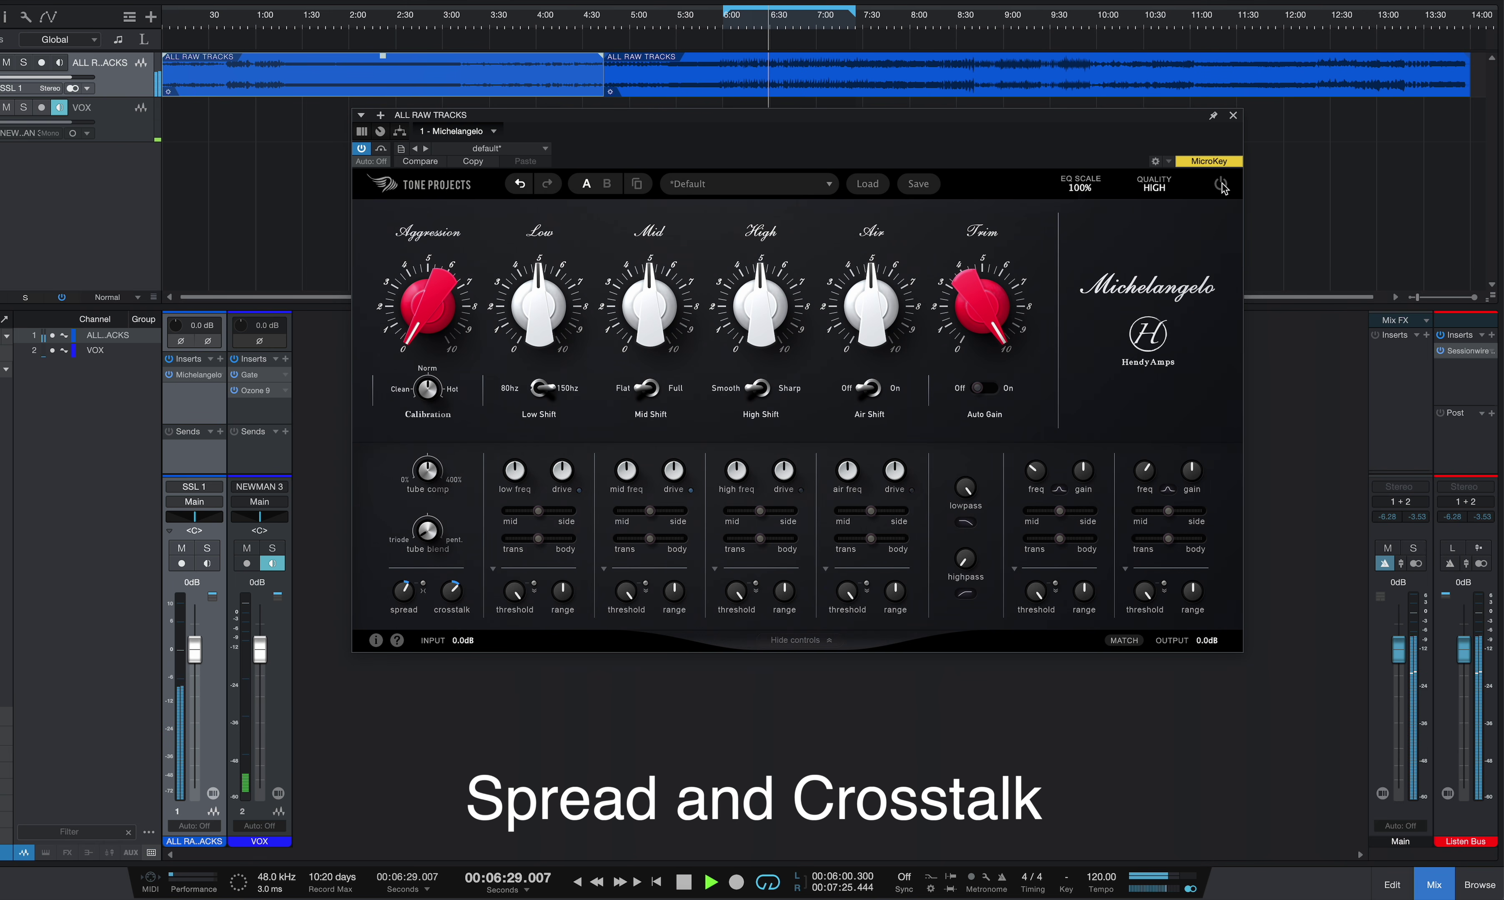
left_click(734, 24)
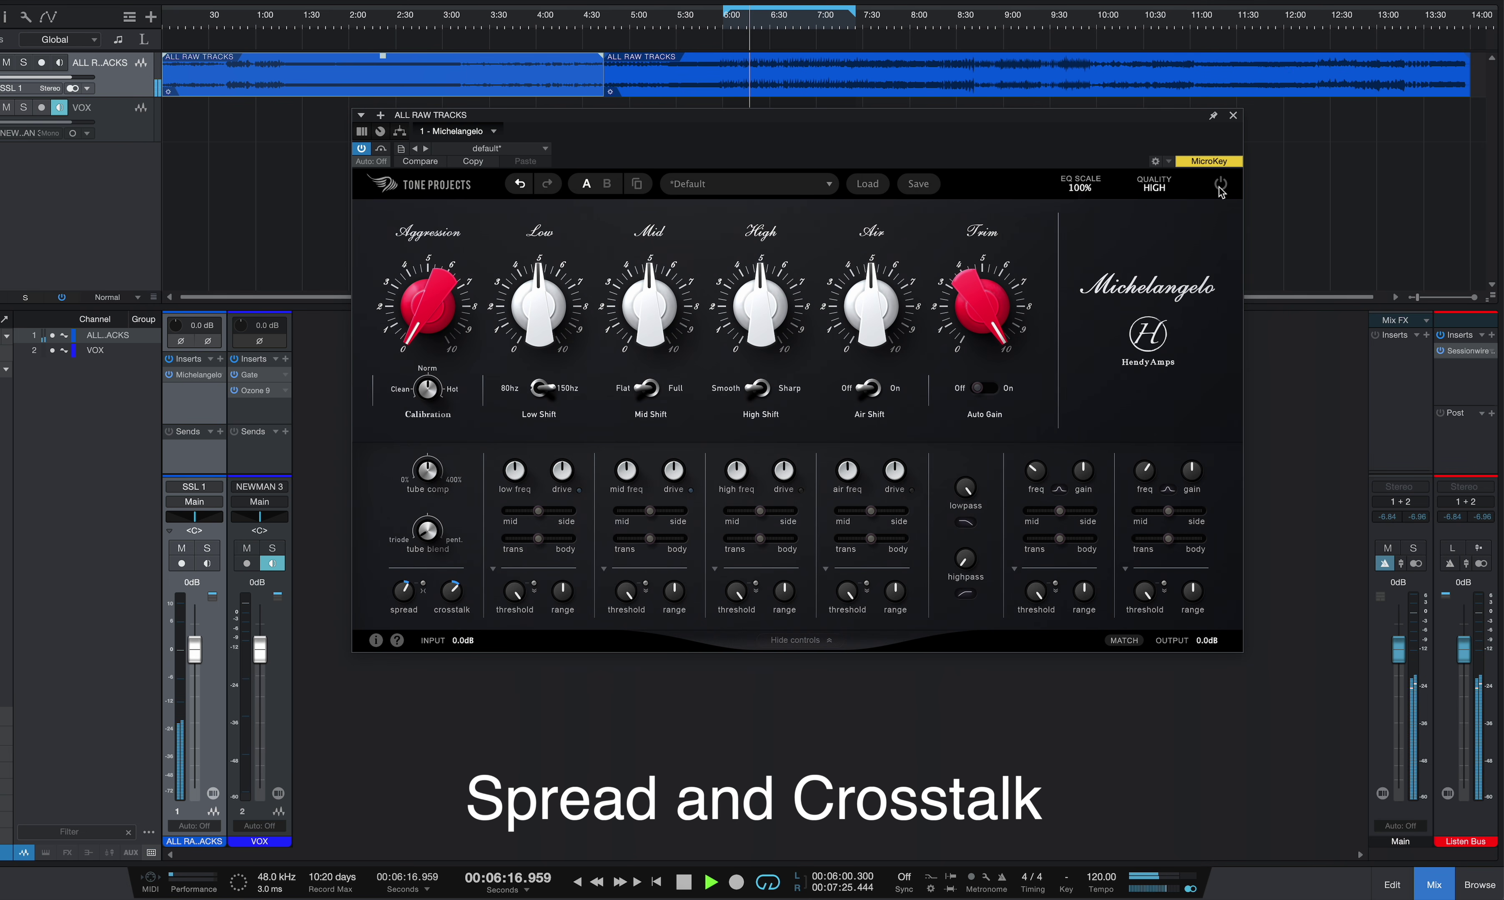
key("space")
Step: Set Tube Blend to T0 / P100 and start playback from about 1:23 in the song
mouse_move(425, 528)
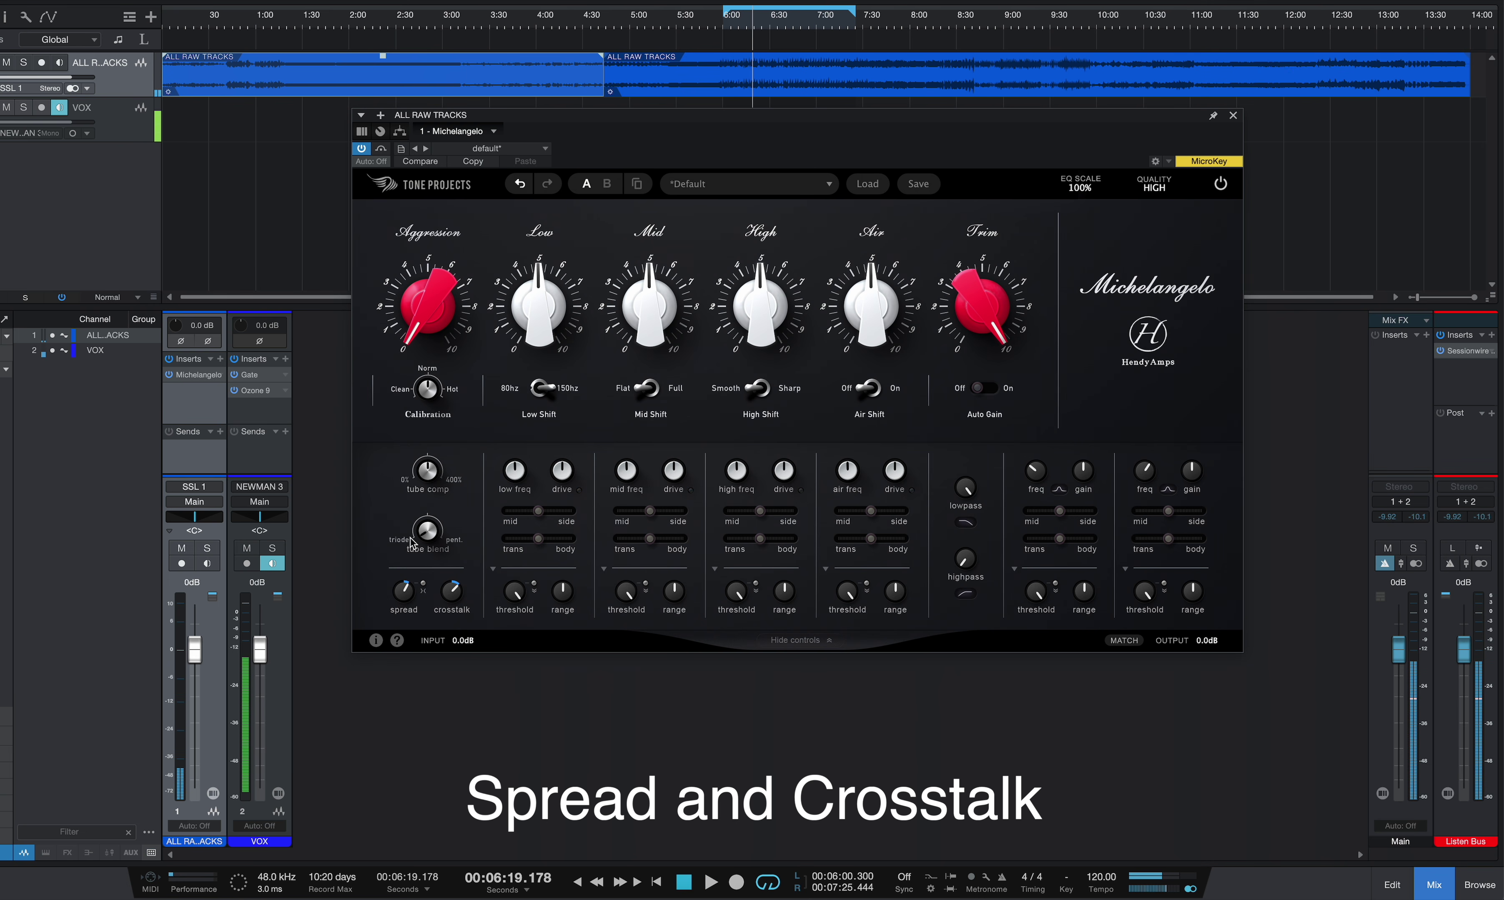
mouse_move(408, 595)
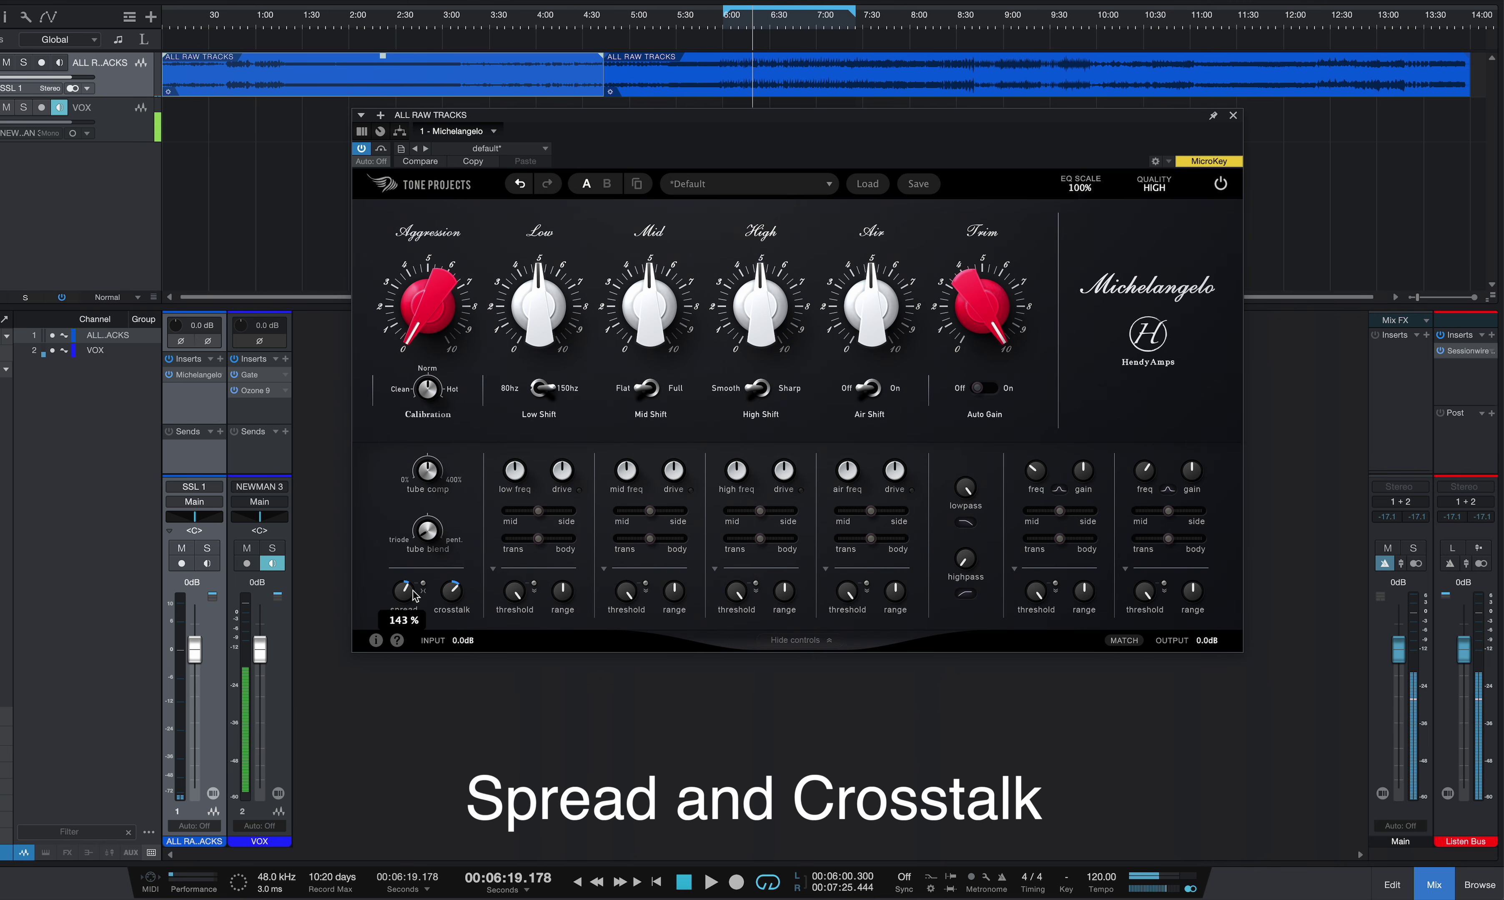
mouse_move(454, 595)
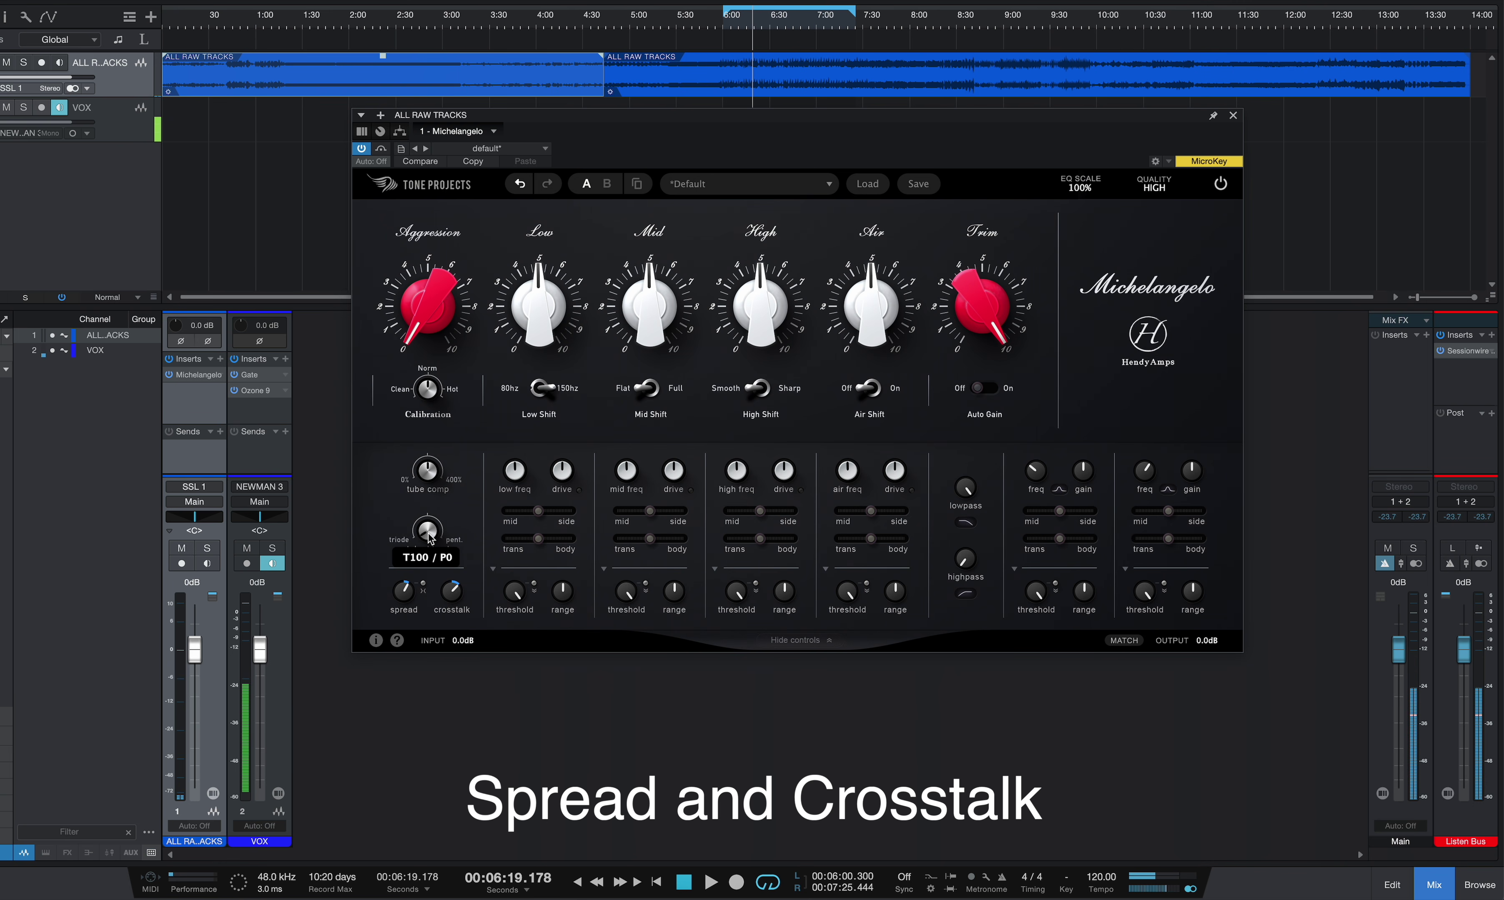
left_click_drag(428, 533, 429, 3)
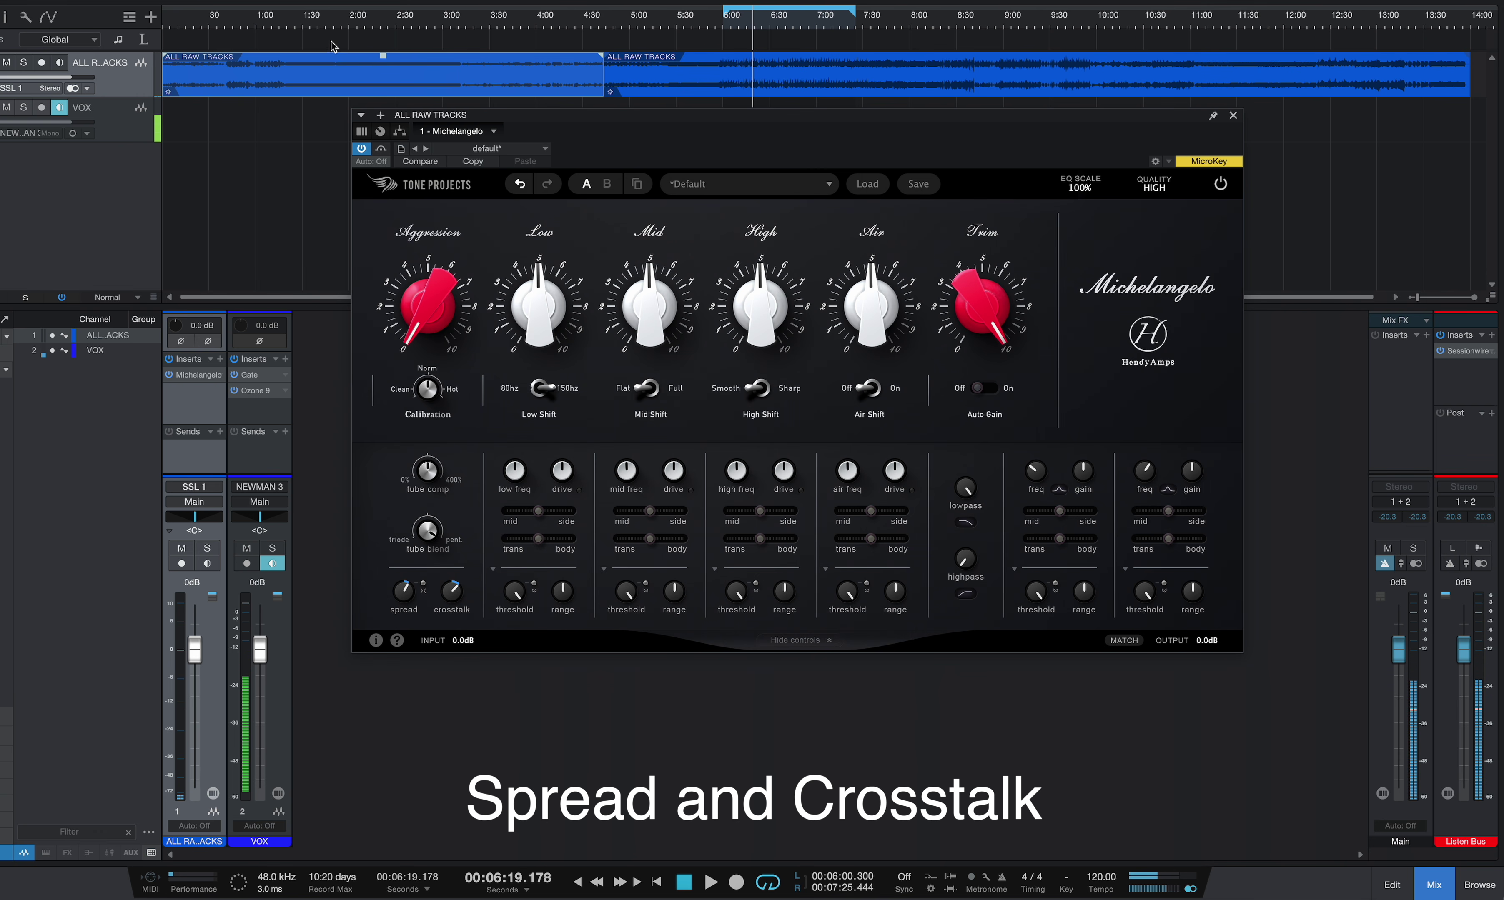
left_click(293, 27)
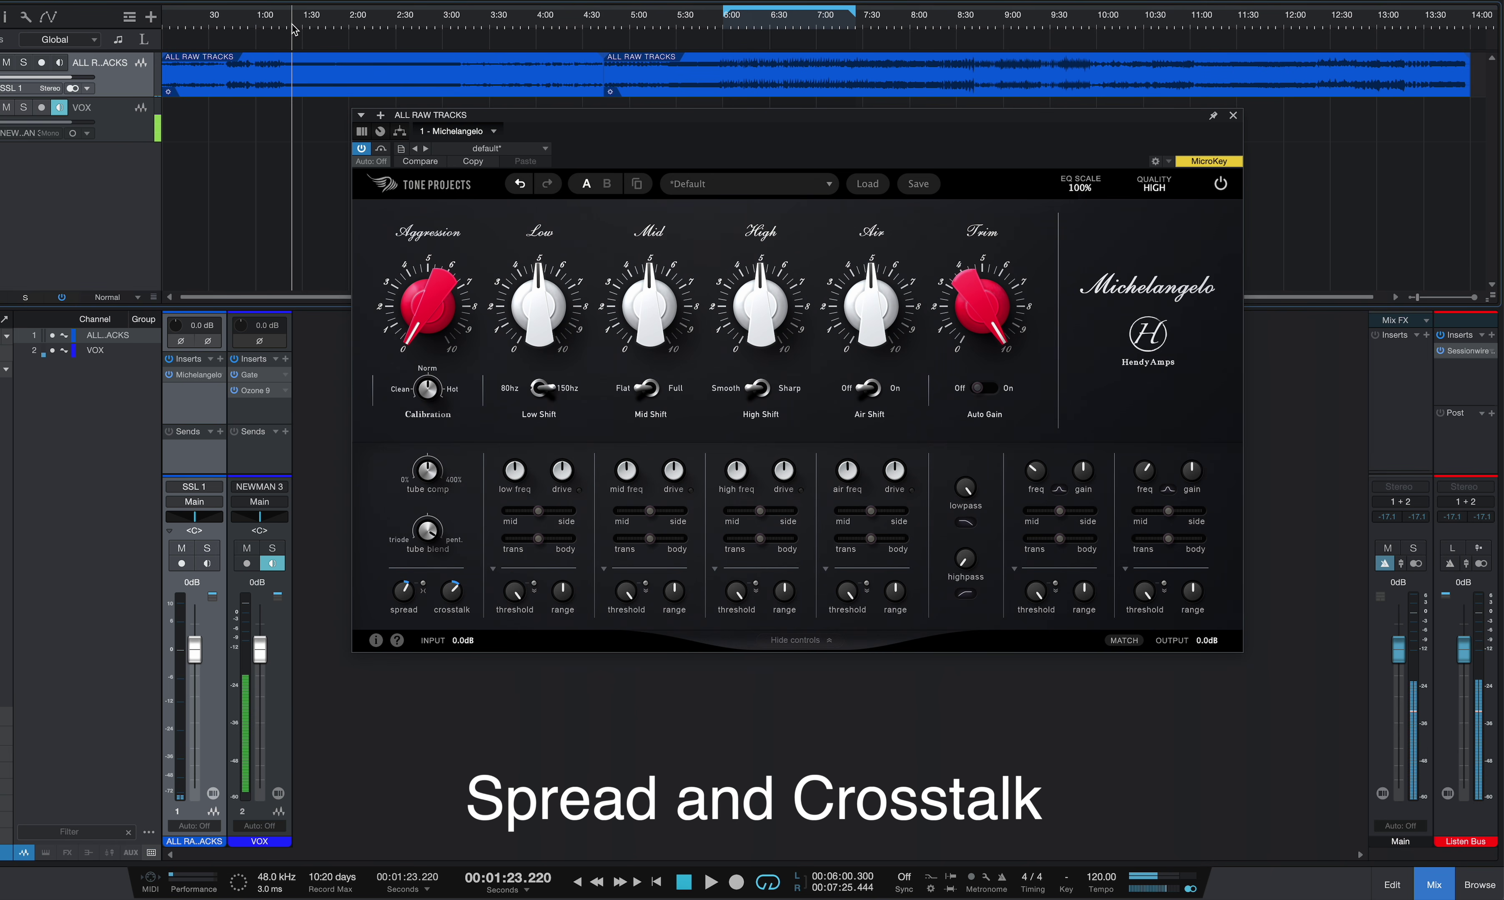
key("space")
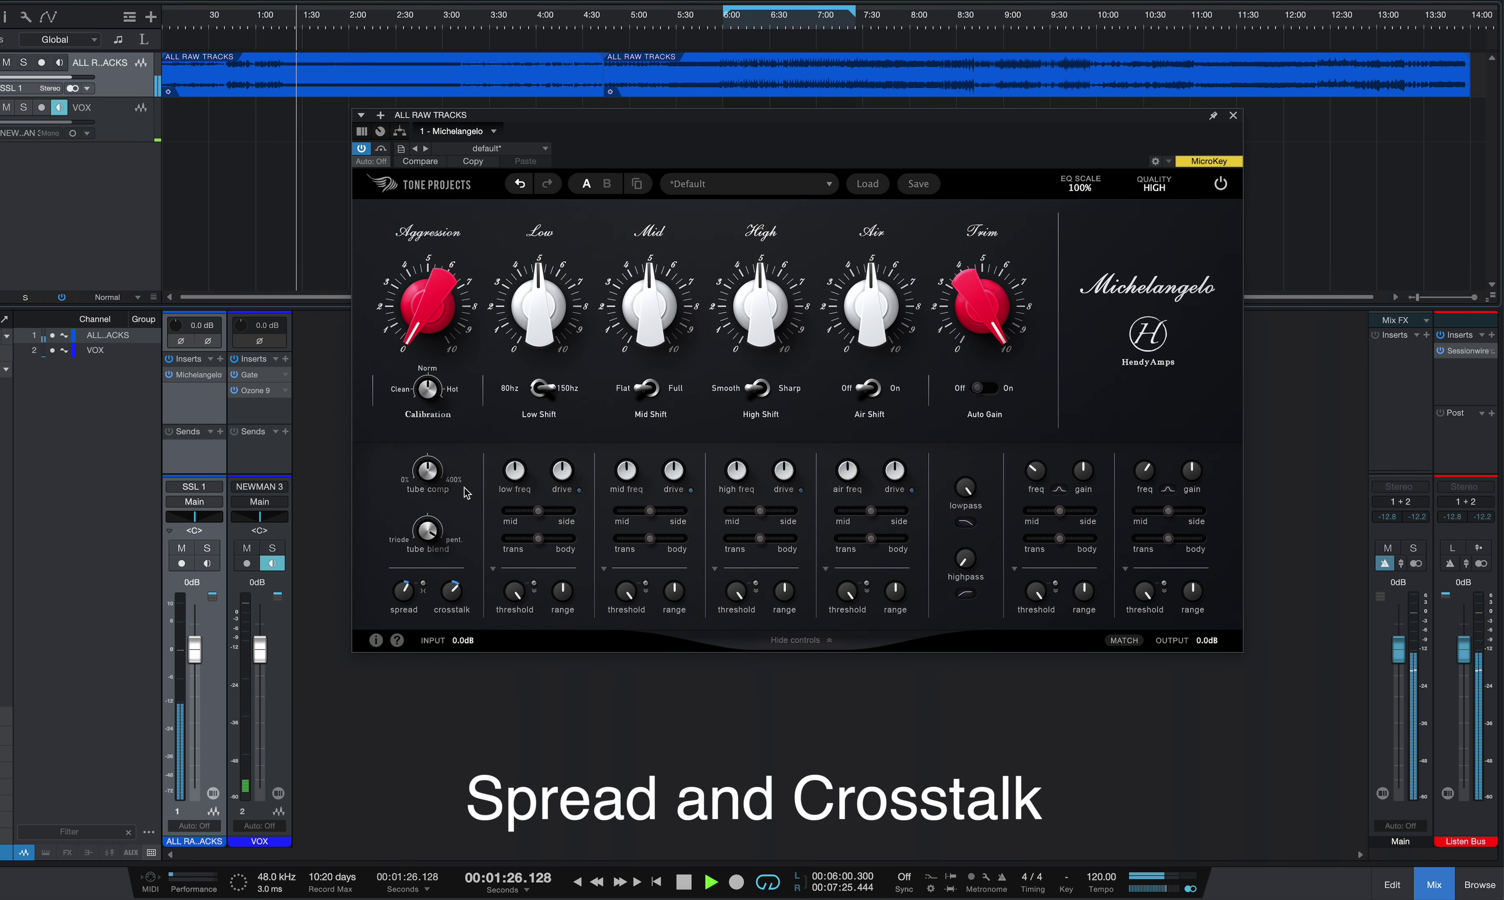
Step: Compare Tube Blend at T100 / P0 and T0 / P100 around 1:23, leave it at T0 / P100, and stop playback
left_click_drag(453, 547, 453, 578)
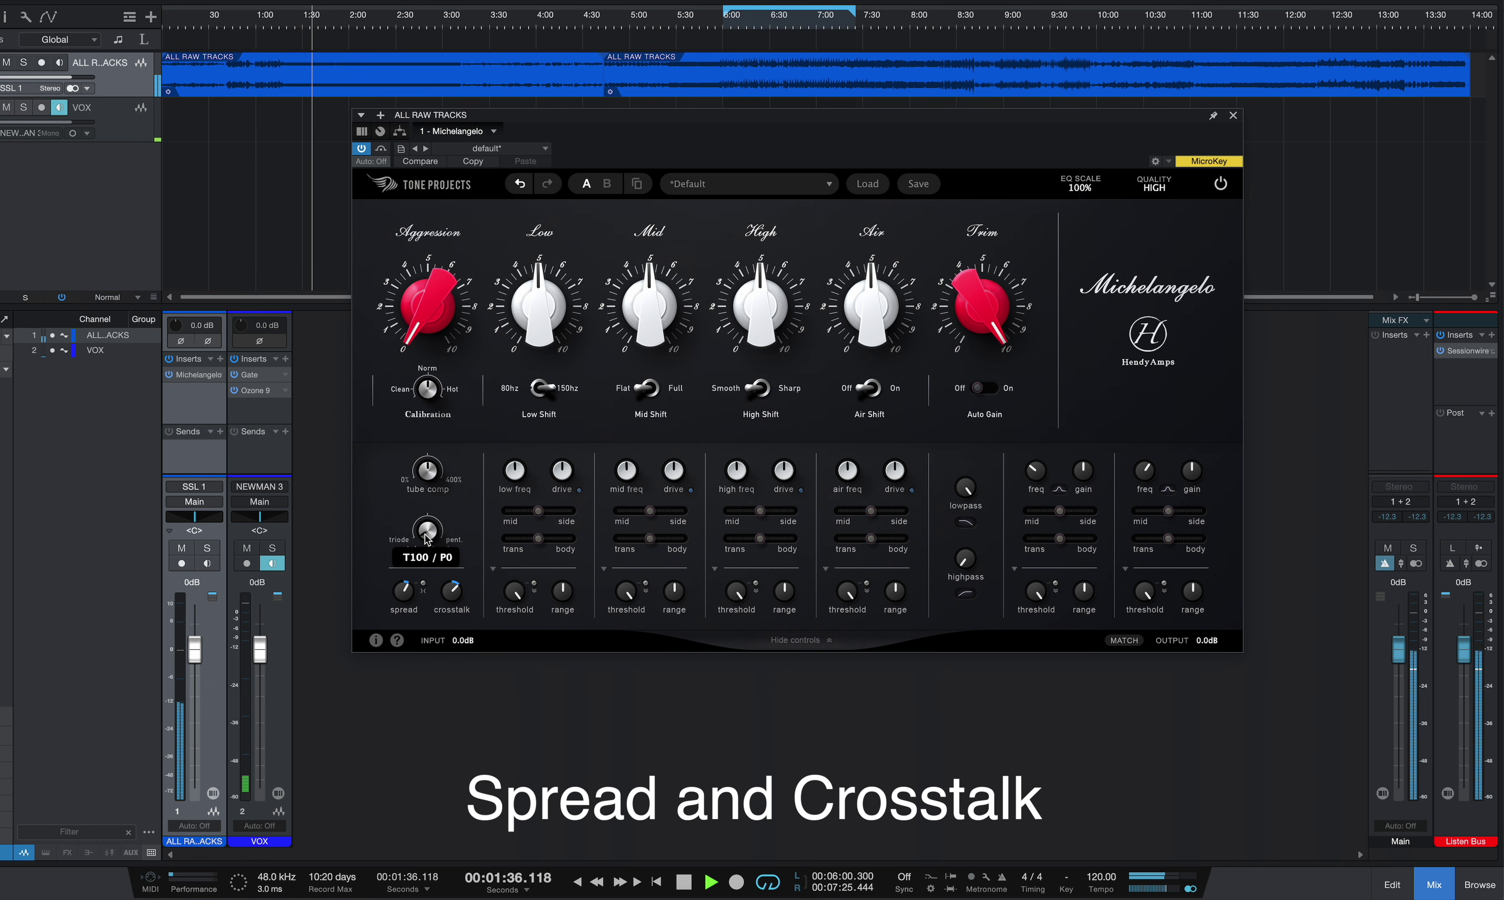
left_click_drag(428, 539, 428, 488)
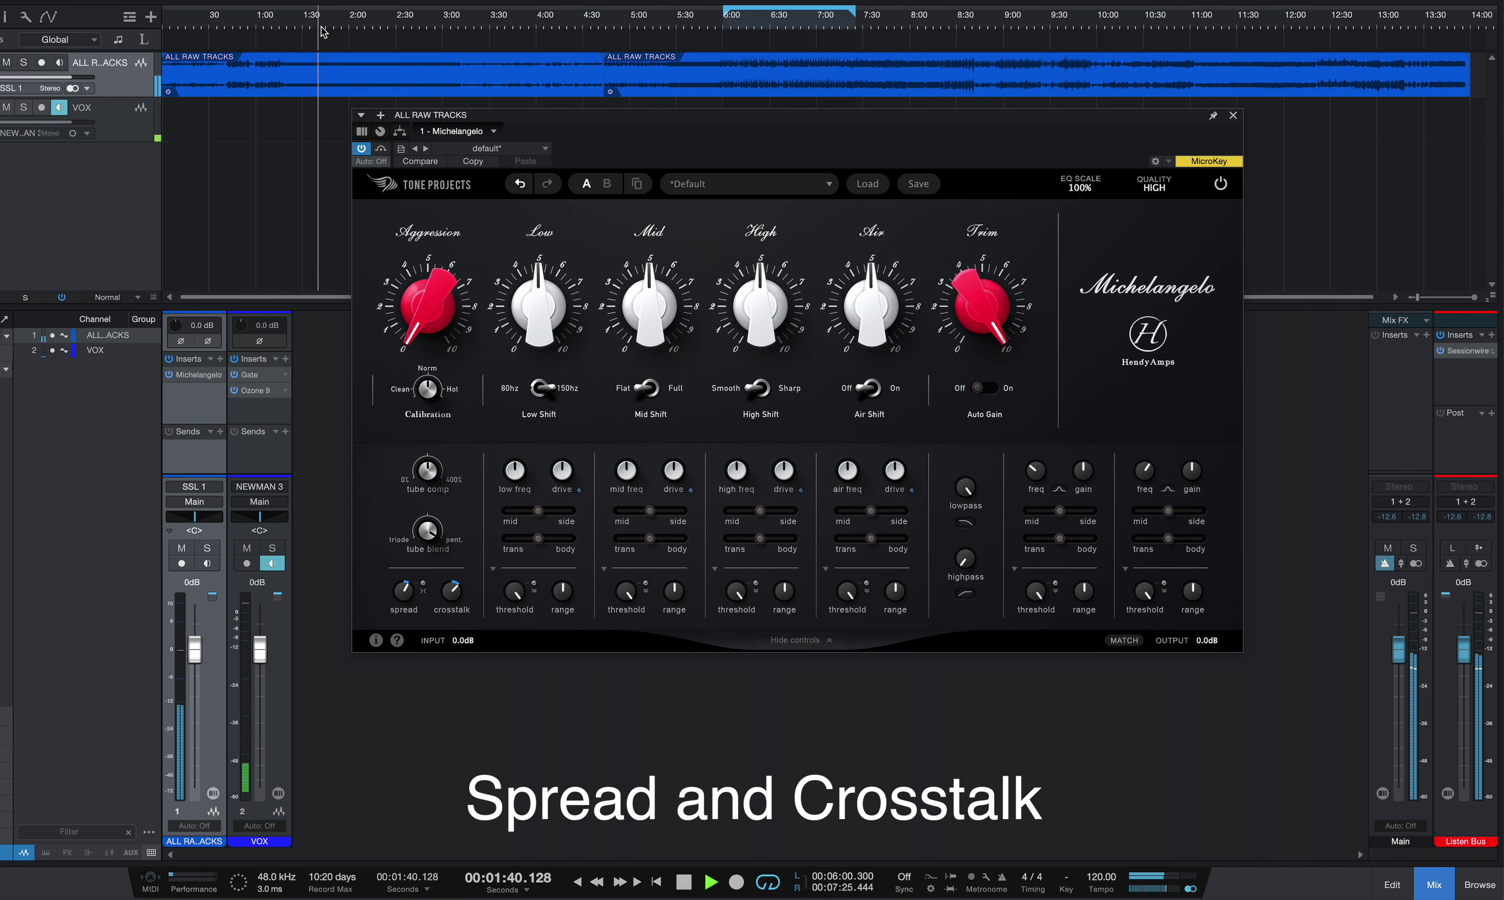
left_click(289, 28)
mouse_move(429, 531)
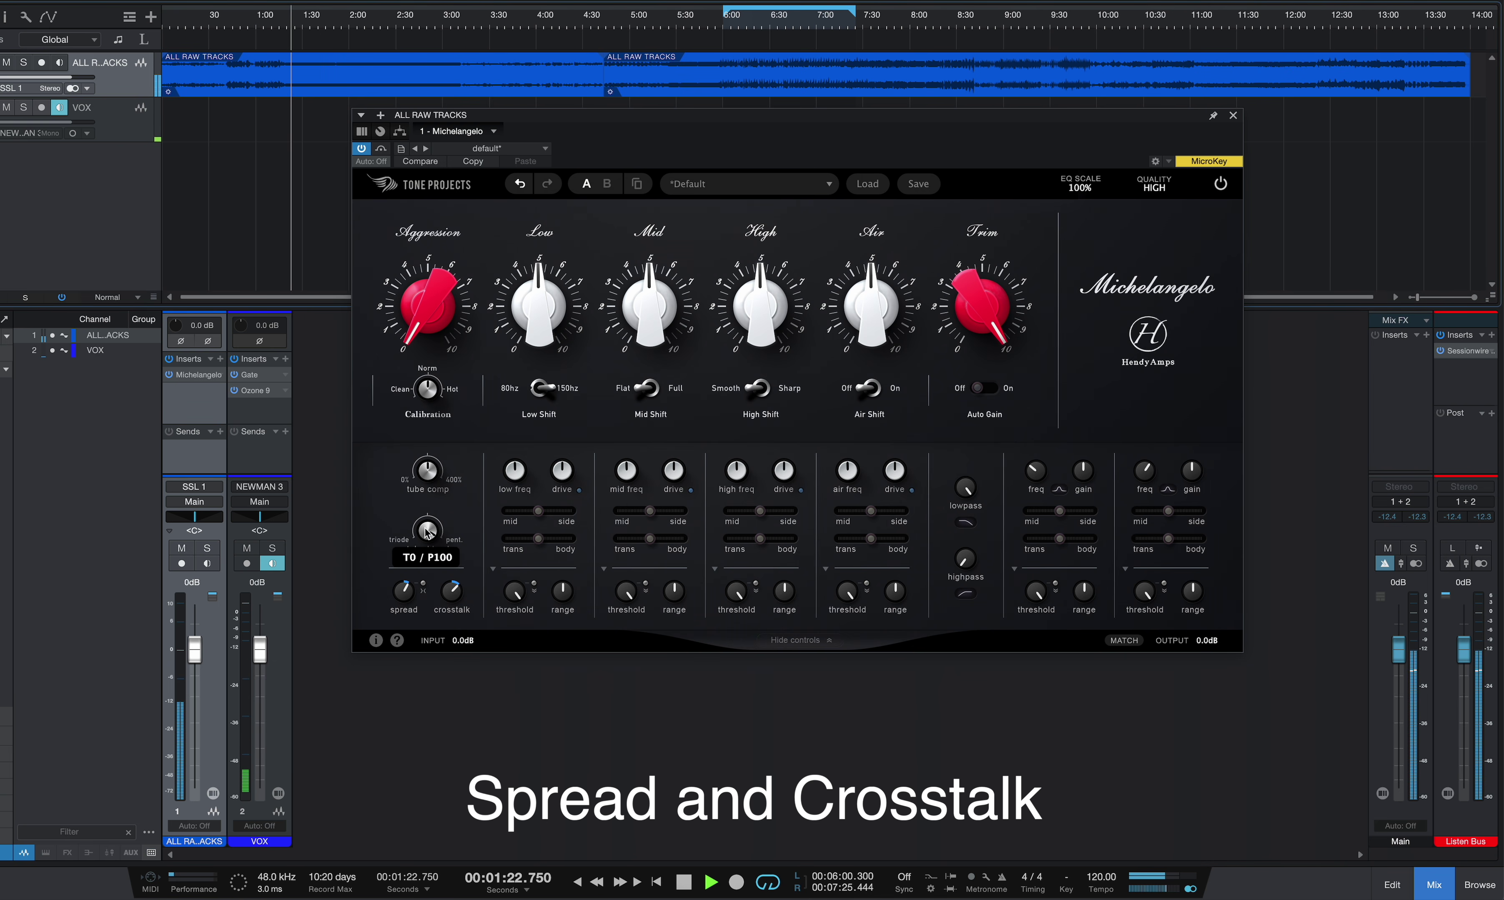
left_click_drag(430, 533, 430, 586)
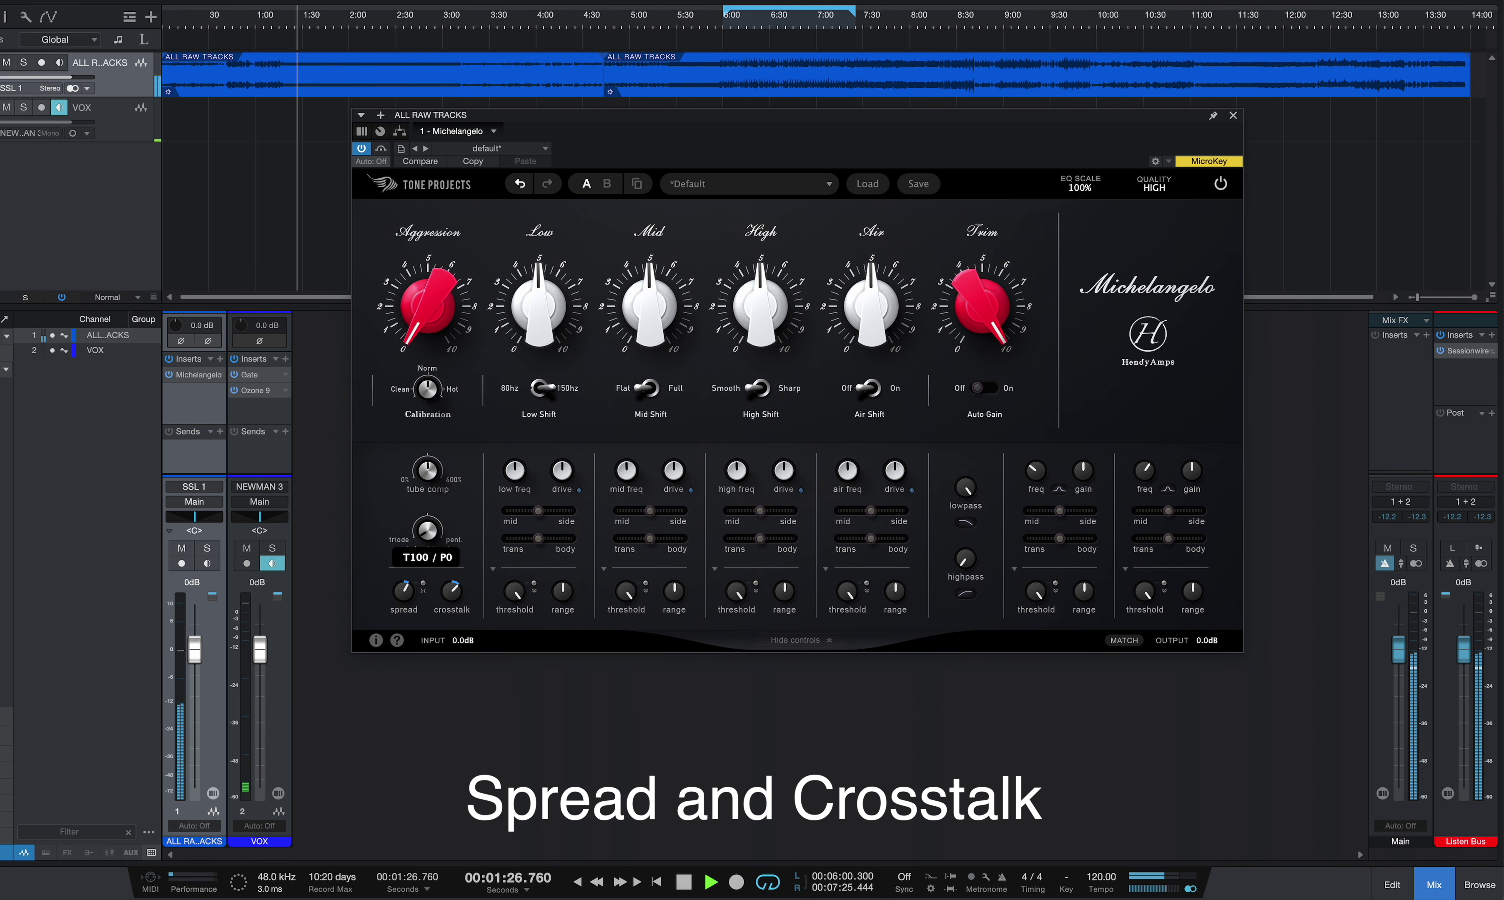
left_click_drag(427, 530, 428, 488)
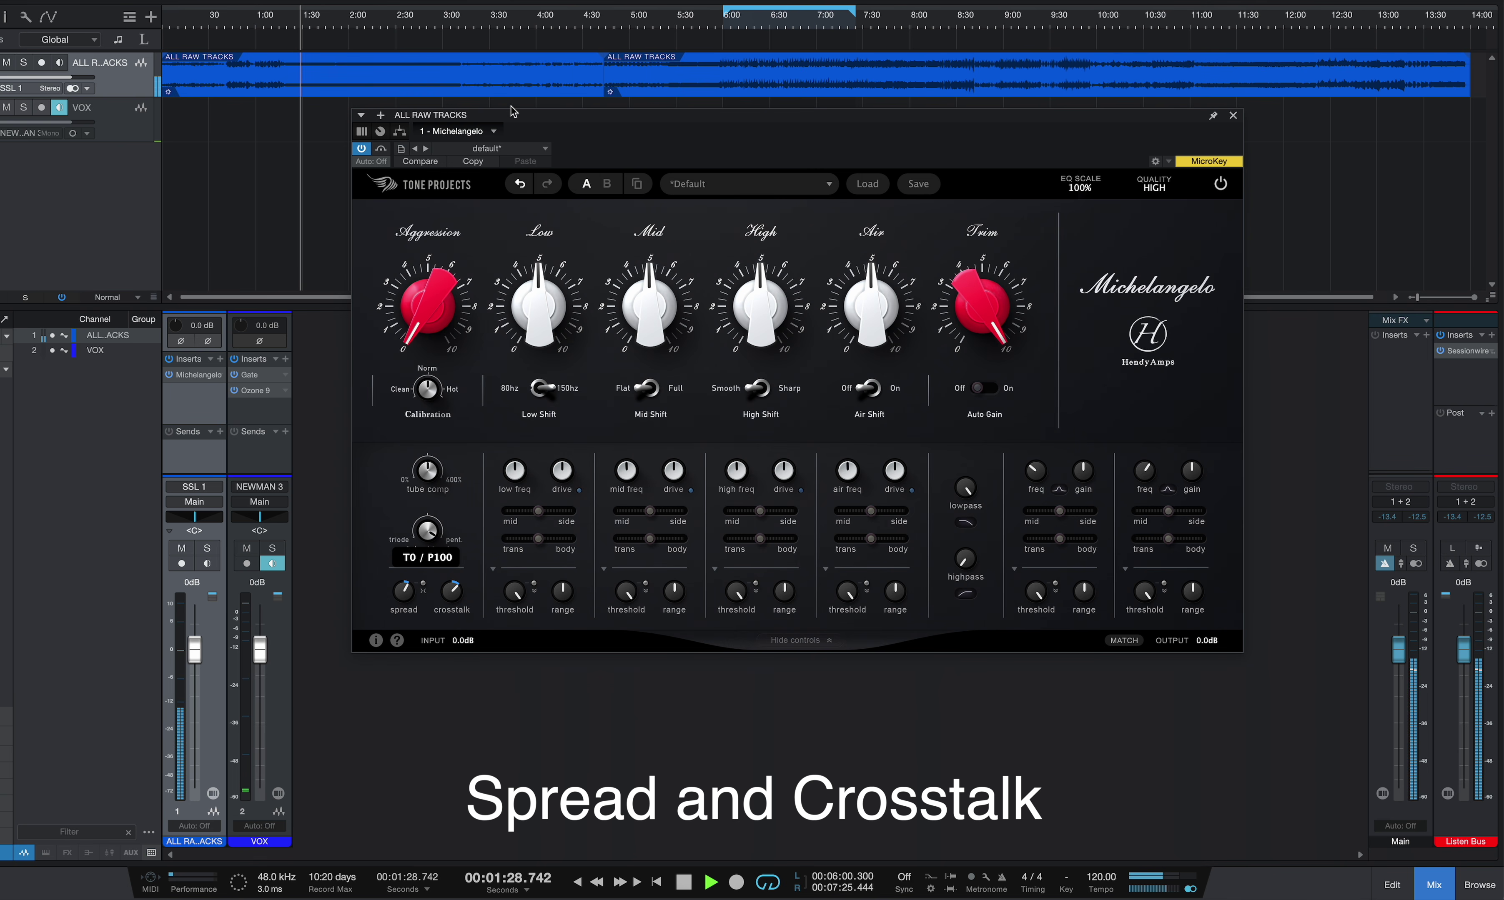
key("space")
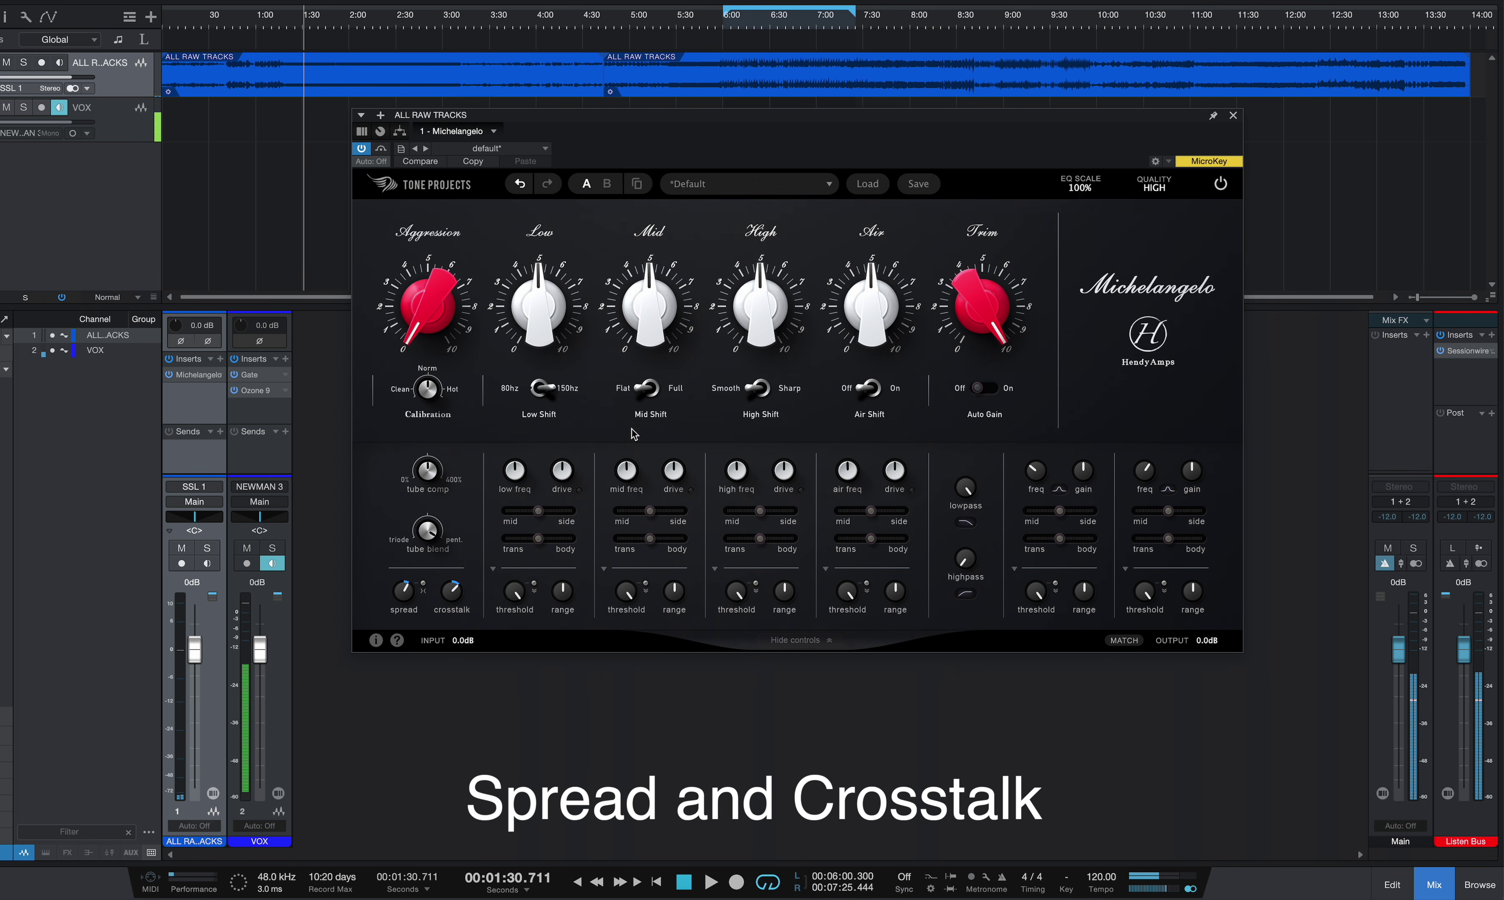
Step: Place the playhead at about 6:02 and reset Crosstalk to 0.0 dB and Spread to its default
left_click(728, 29)
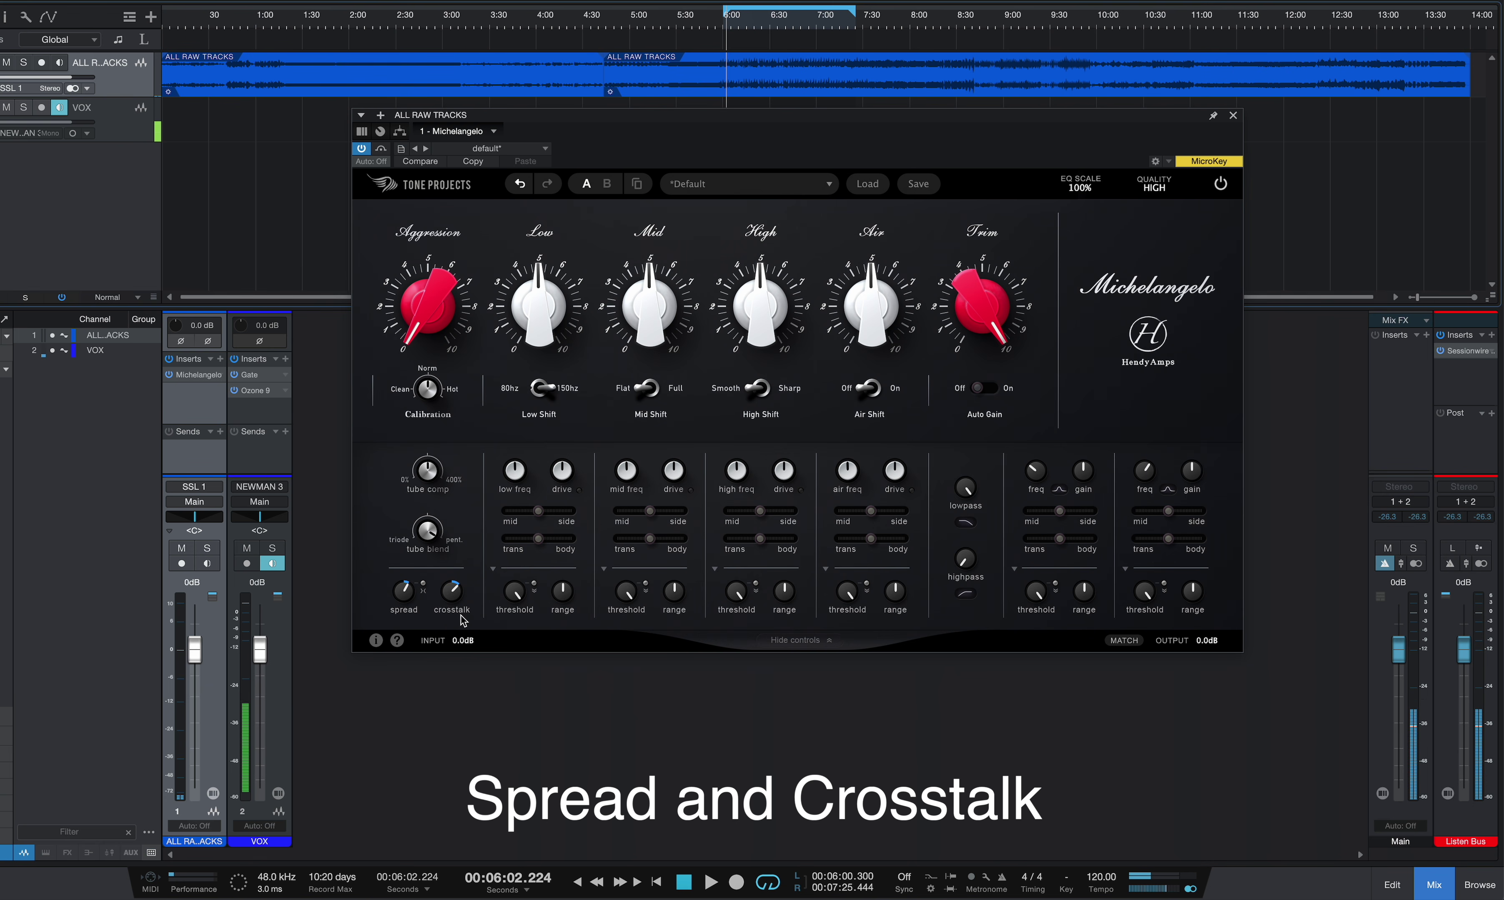
double_click(446, 592)
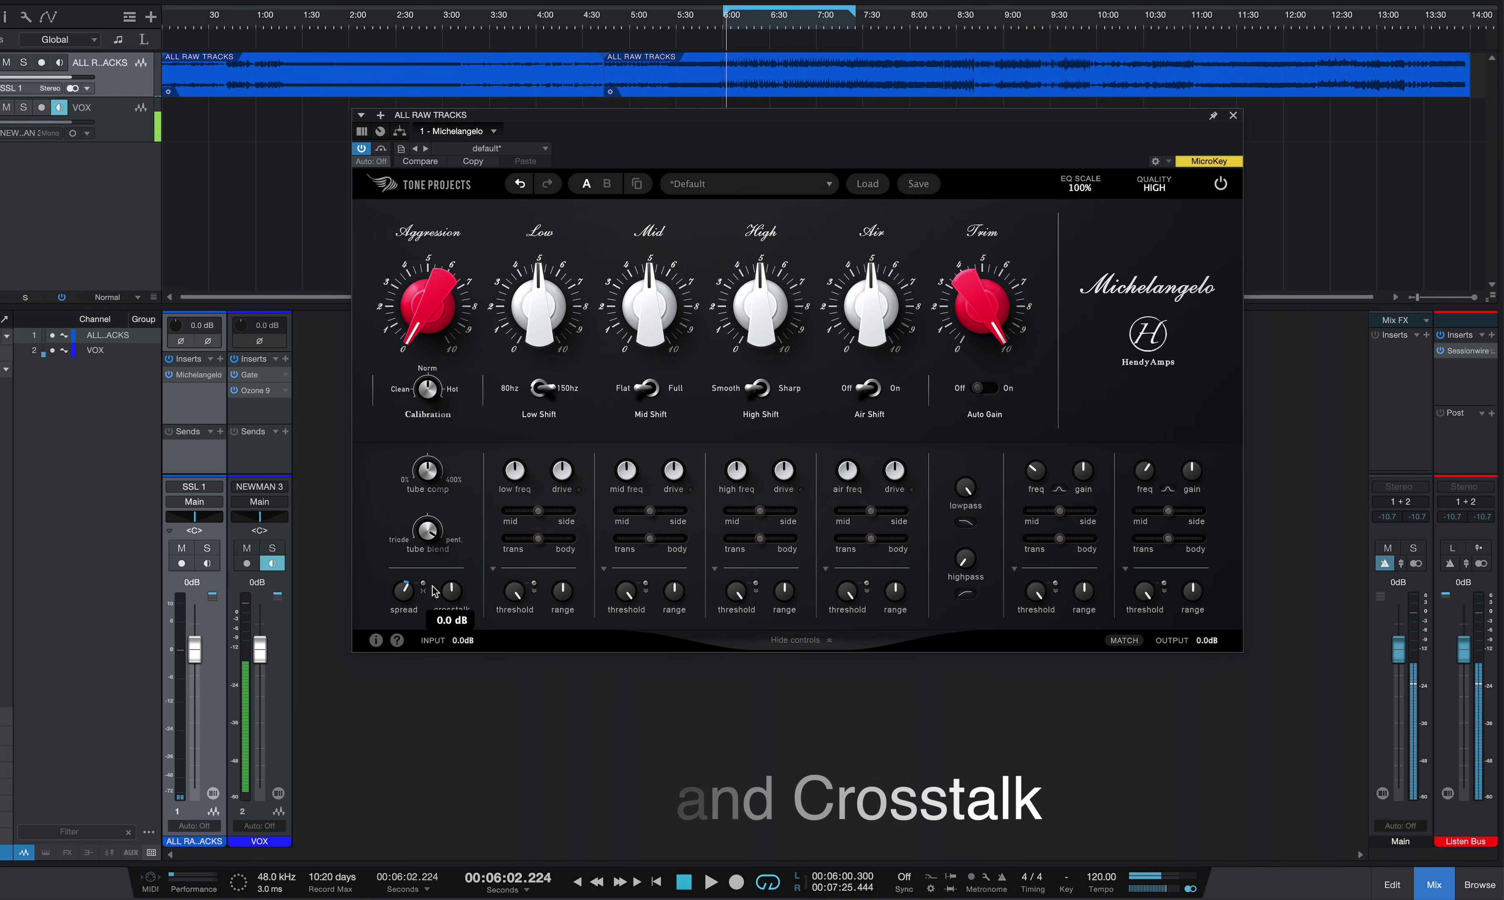
left_click_drag(435, 548, 440, 537)
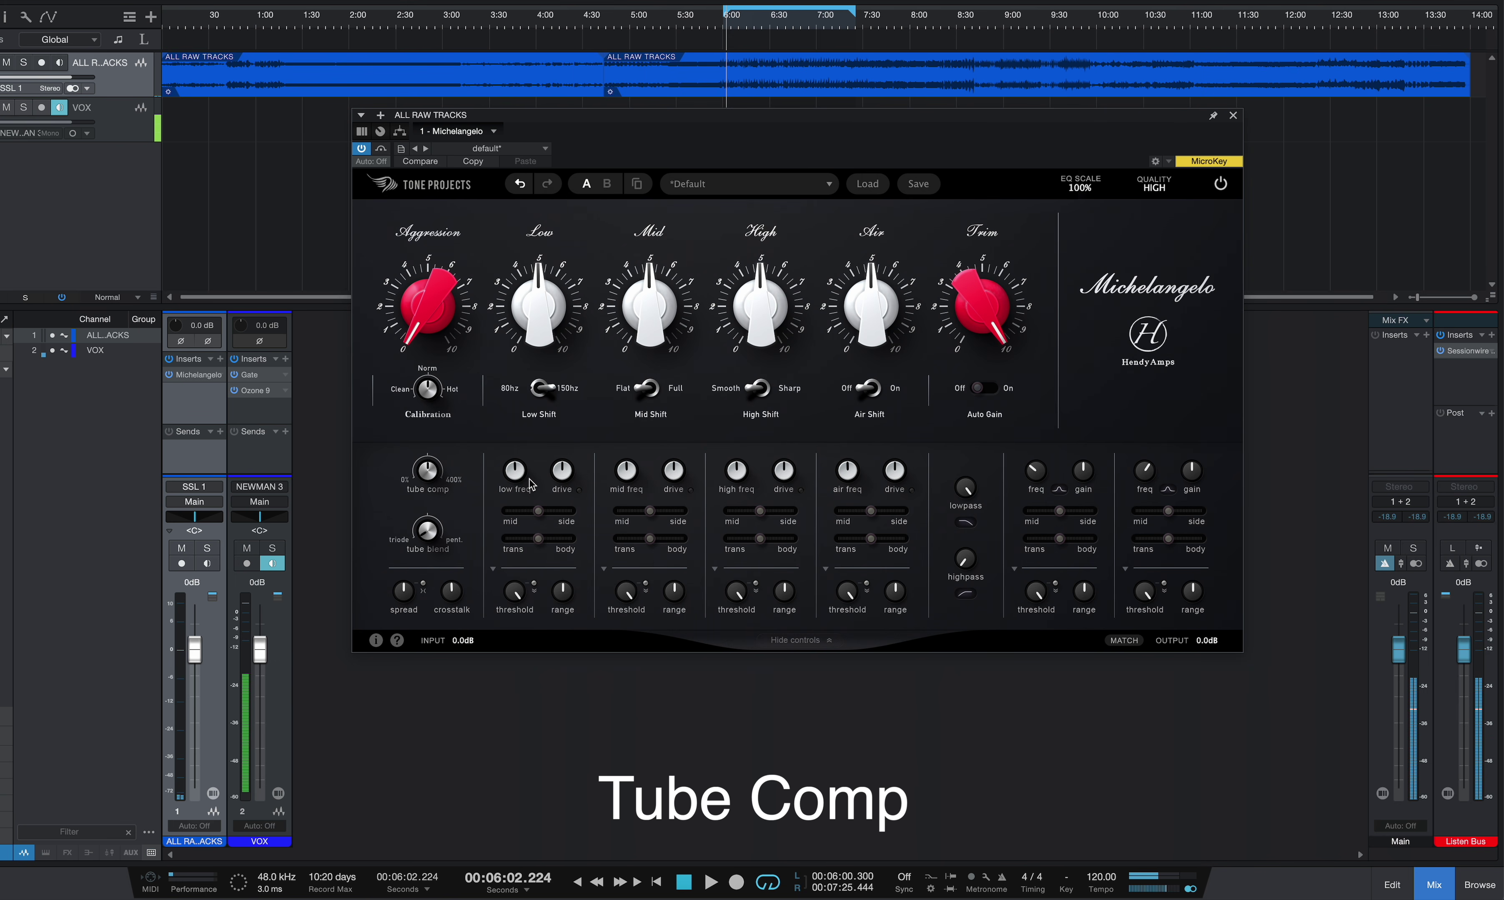
mouse_move(535, 312)
mouse_move(427, 484)
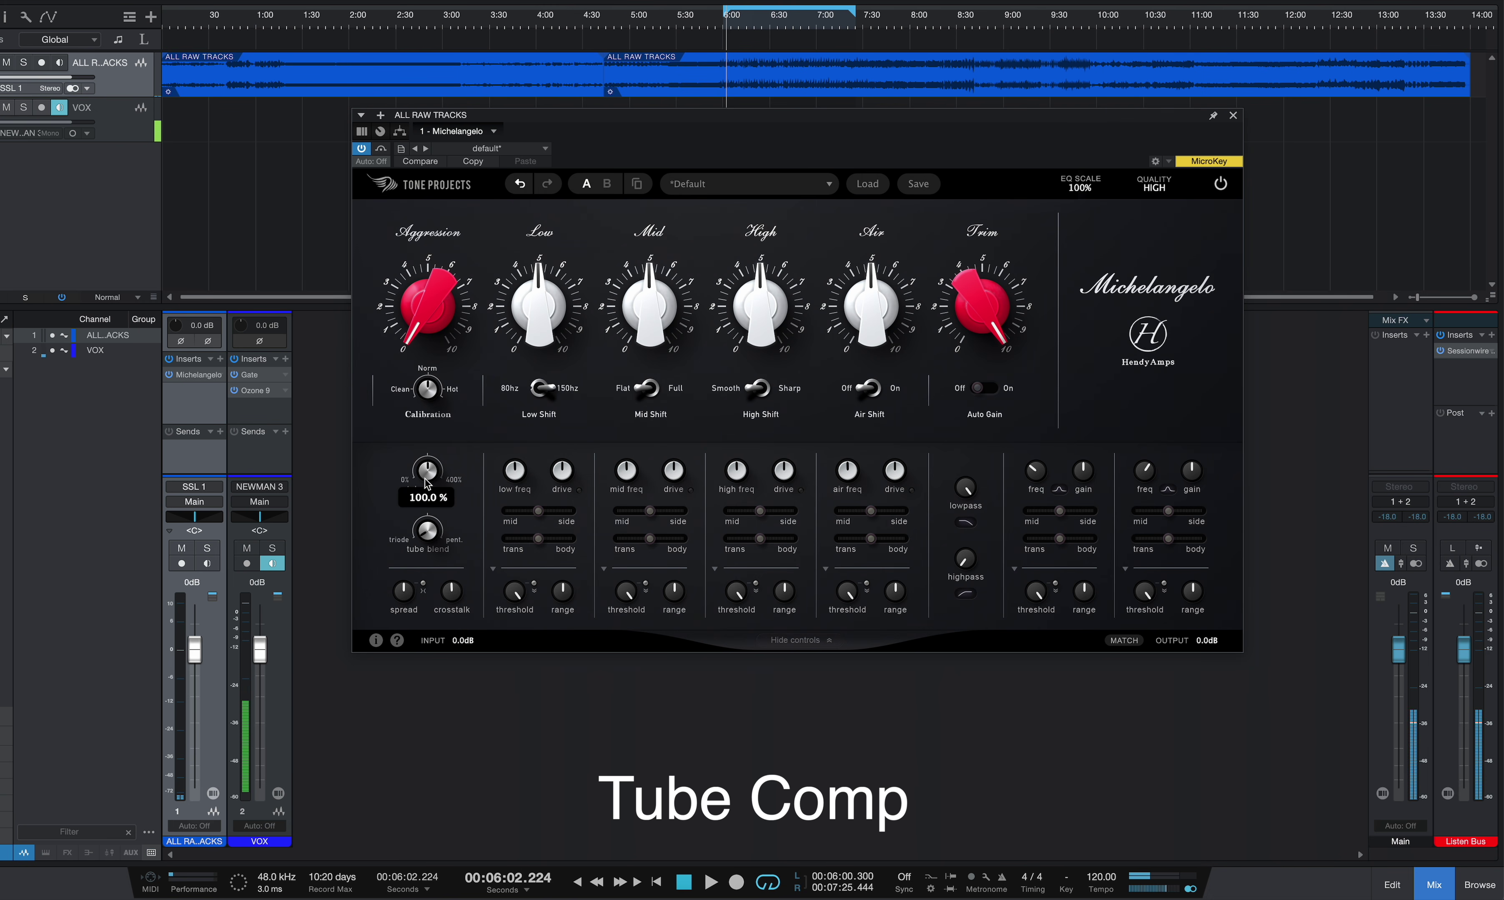
mouse_move(623, 314)
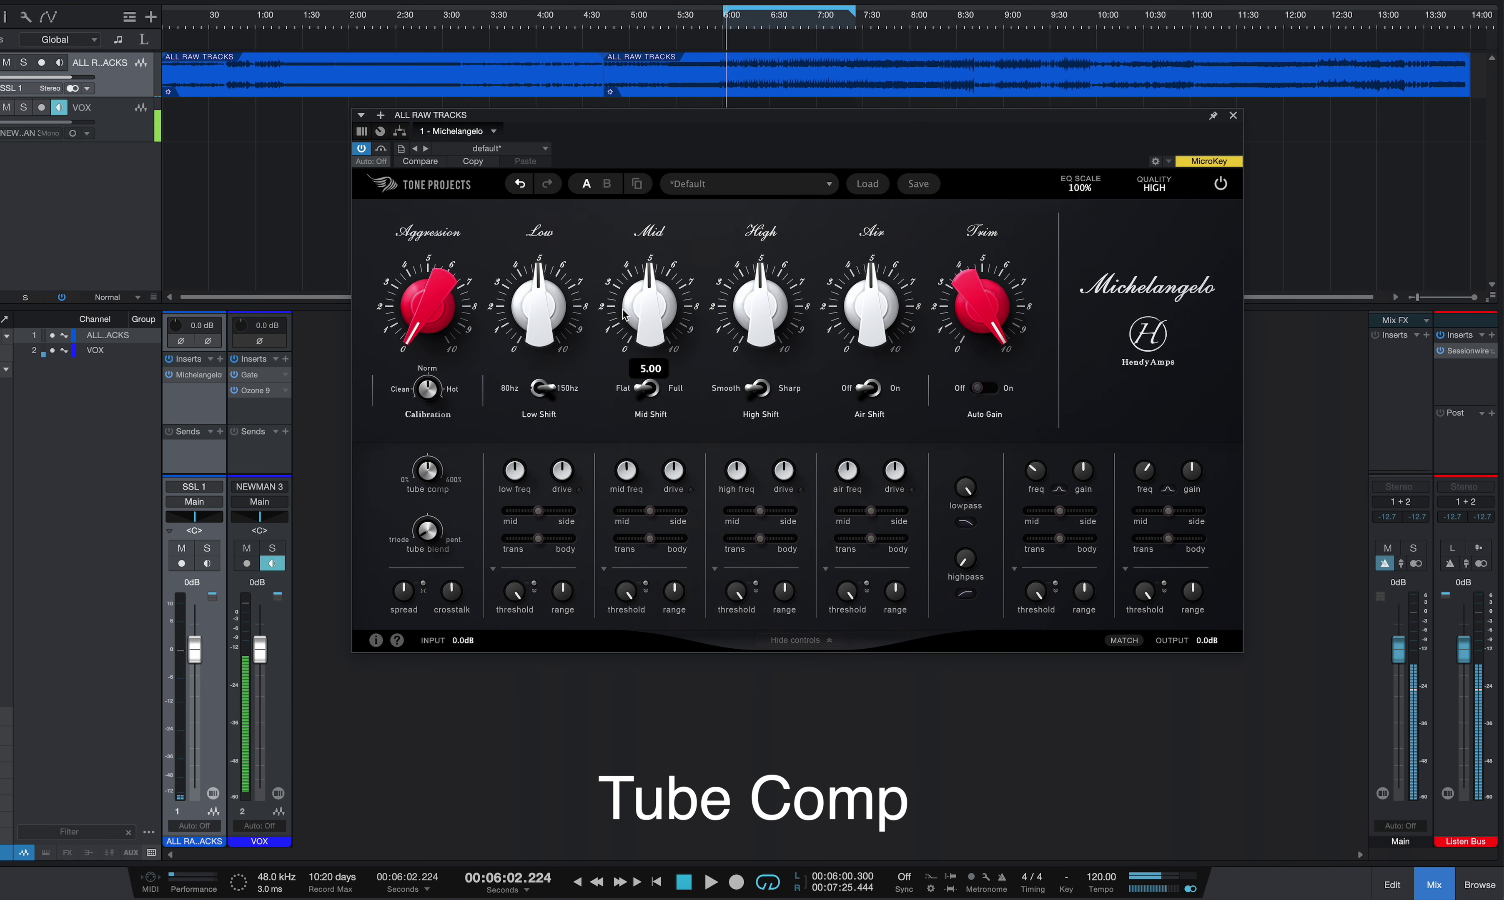
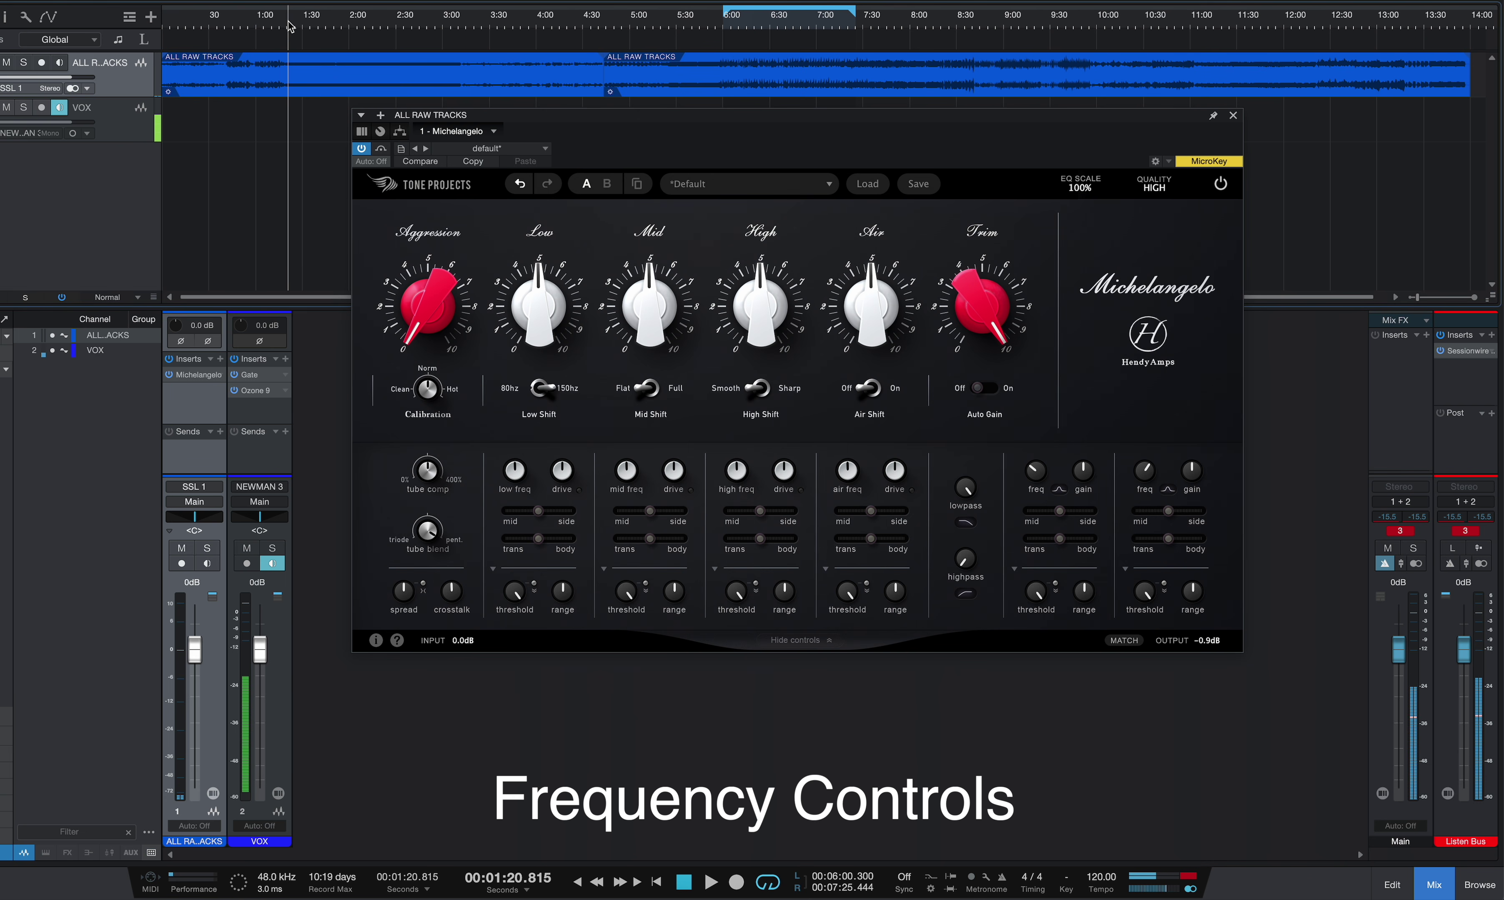
Step: Play from about 1:21, boost Mid, sweep the mid frequency, and return it to 1.00x and Mid to its default
key("space")
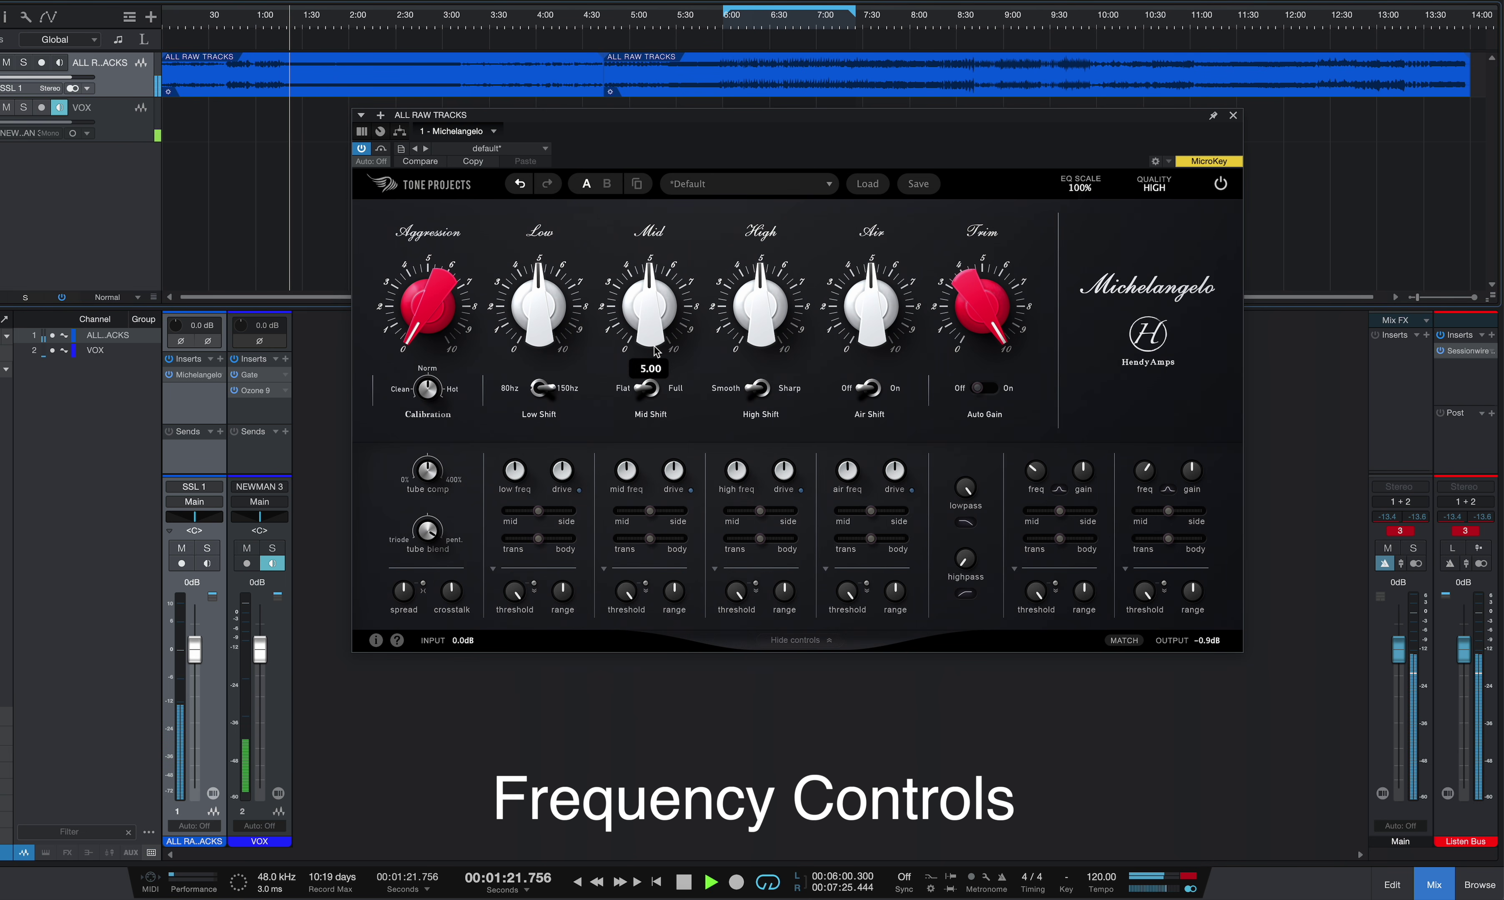
left_click_drag(623, 477, 640, 250)
left_click_drag(626, 471, 603, 755)
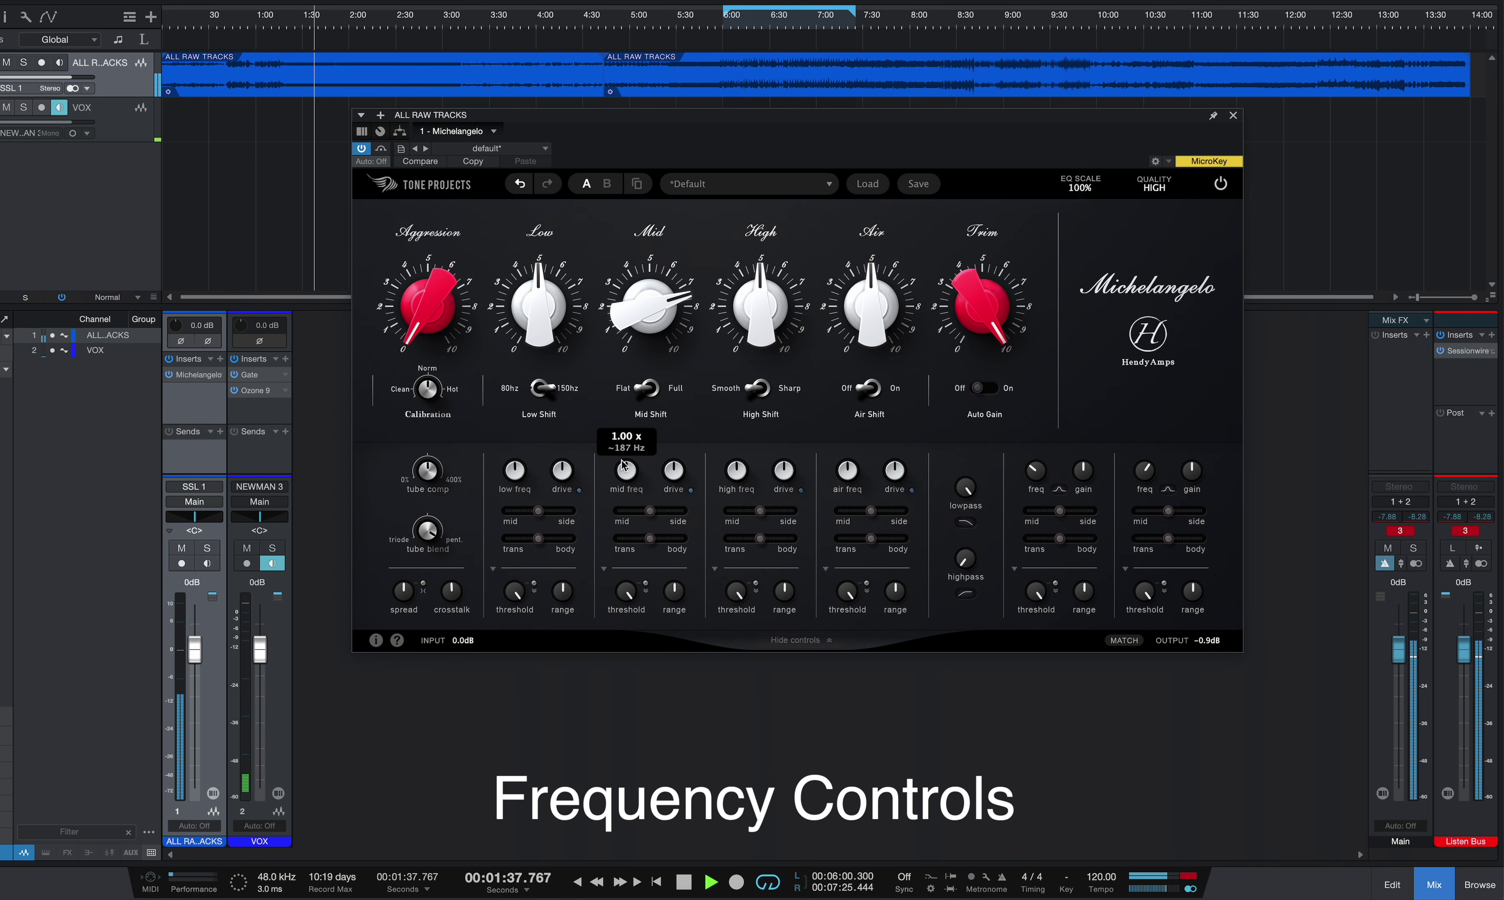
double_click(650, 305)
Step: Boost High, sweep the high frequency while listening, and reset both controls to their defaults
left_click_drag(760, 305, 741, 174)
left_click_drag(727, 473, 752, 353)
double_click(752, 353)
double_click(737, 470)
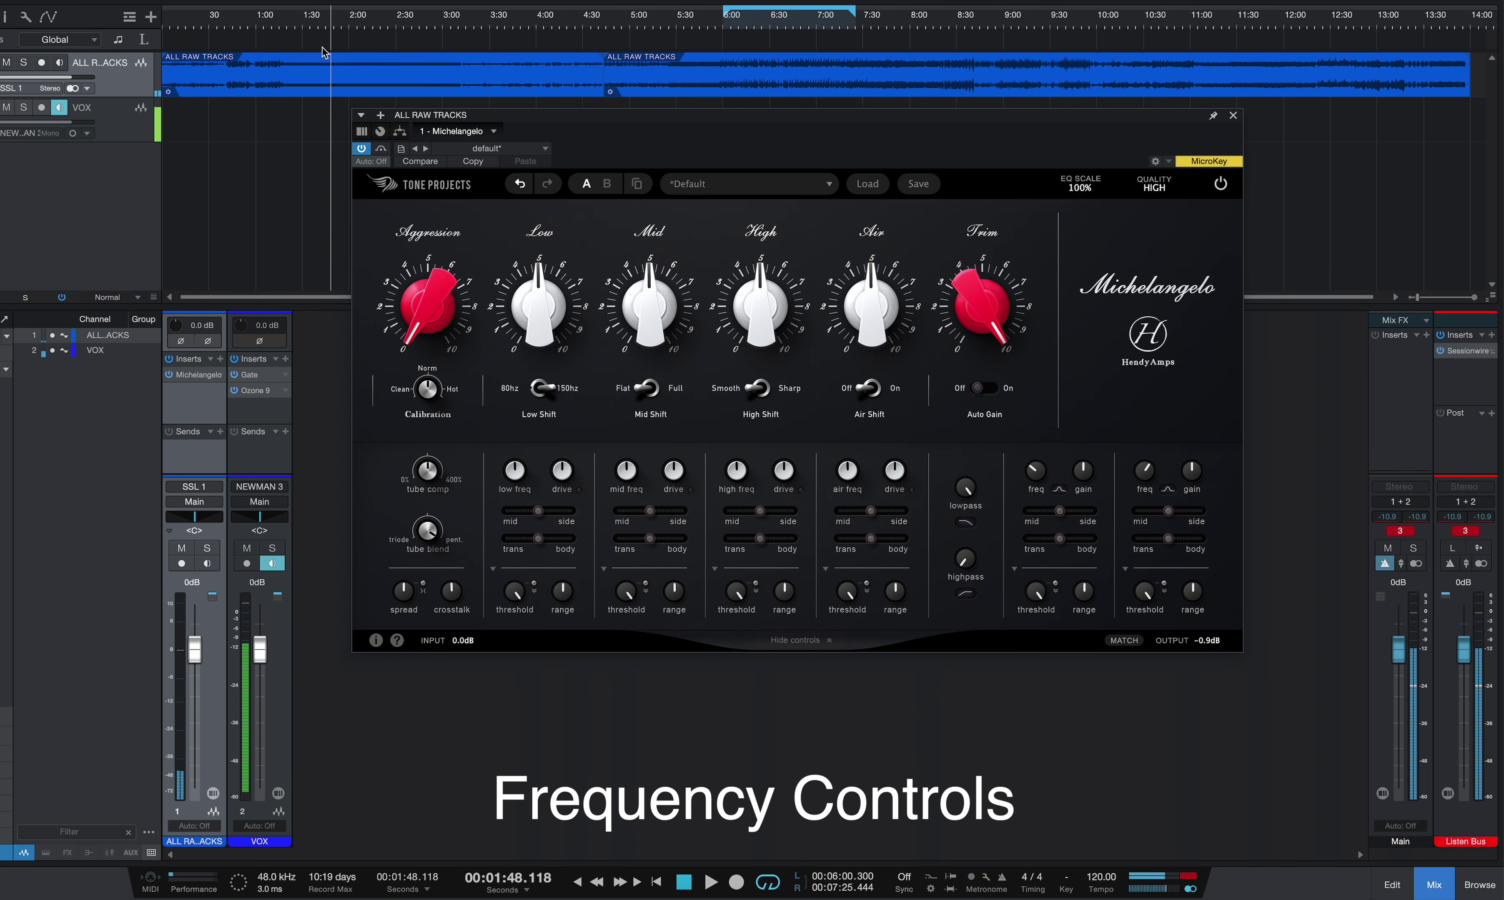
Step: Play from about 1:23, boost Low to 8.71 with a raised low frequency, reset both controls, and stop playback
left_click(294, 27)
key("space")
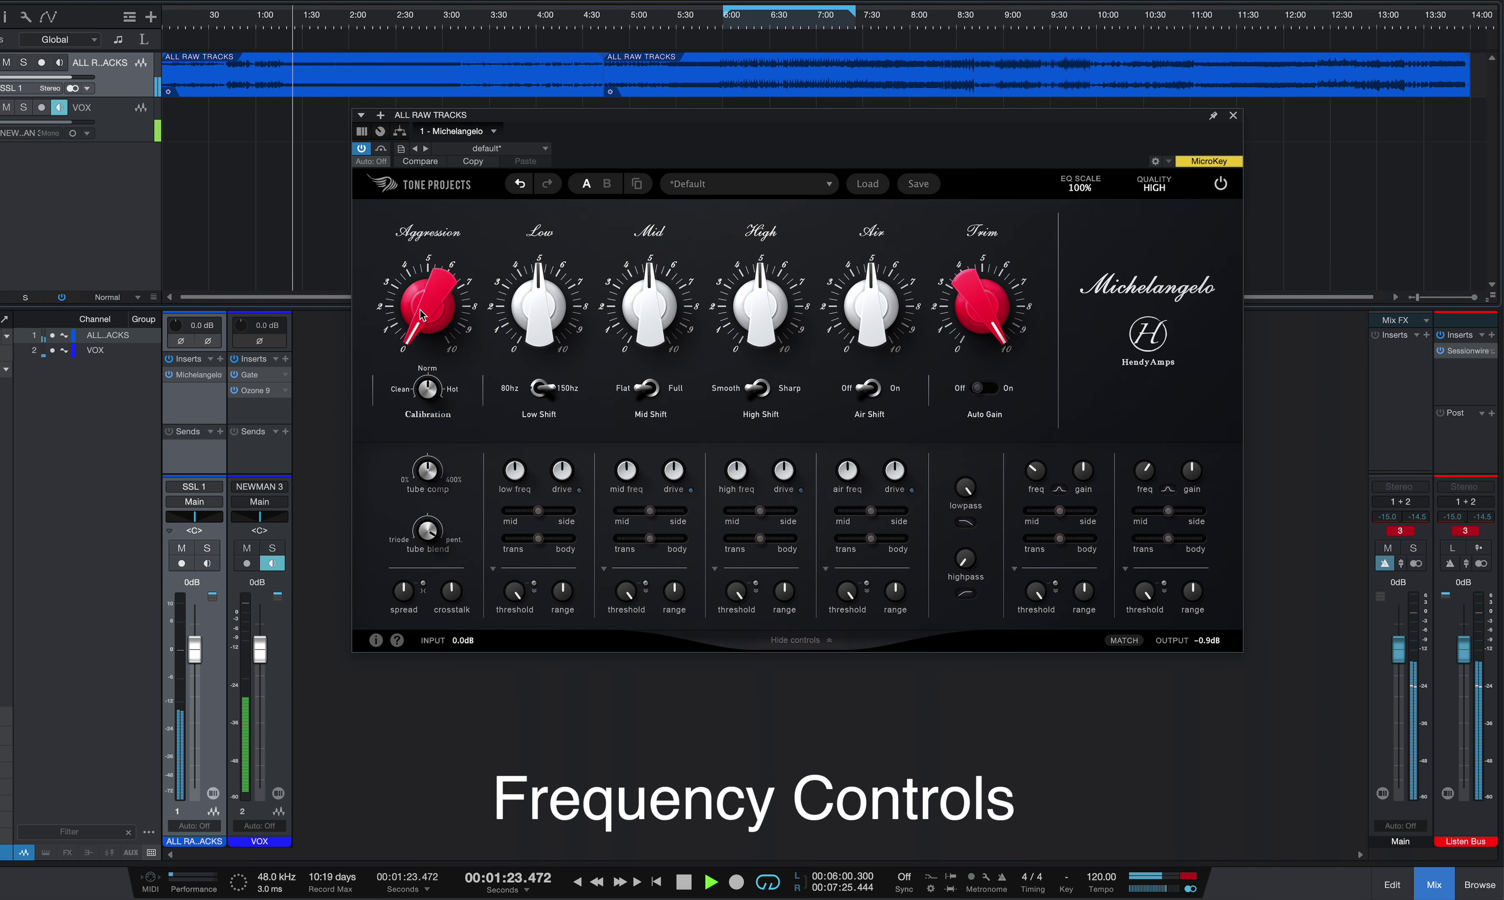
left_click_drag(531, 316, 533, 268)
mouse_move(515, 480)
left_click_drag(514, 480, 498, 398)
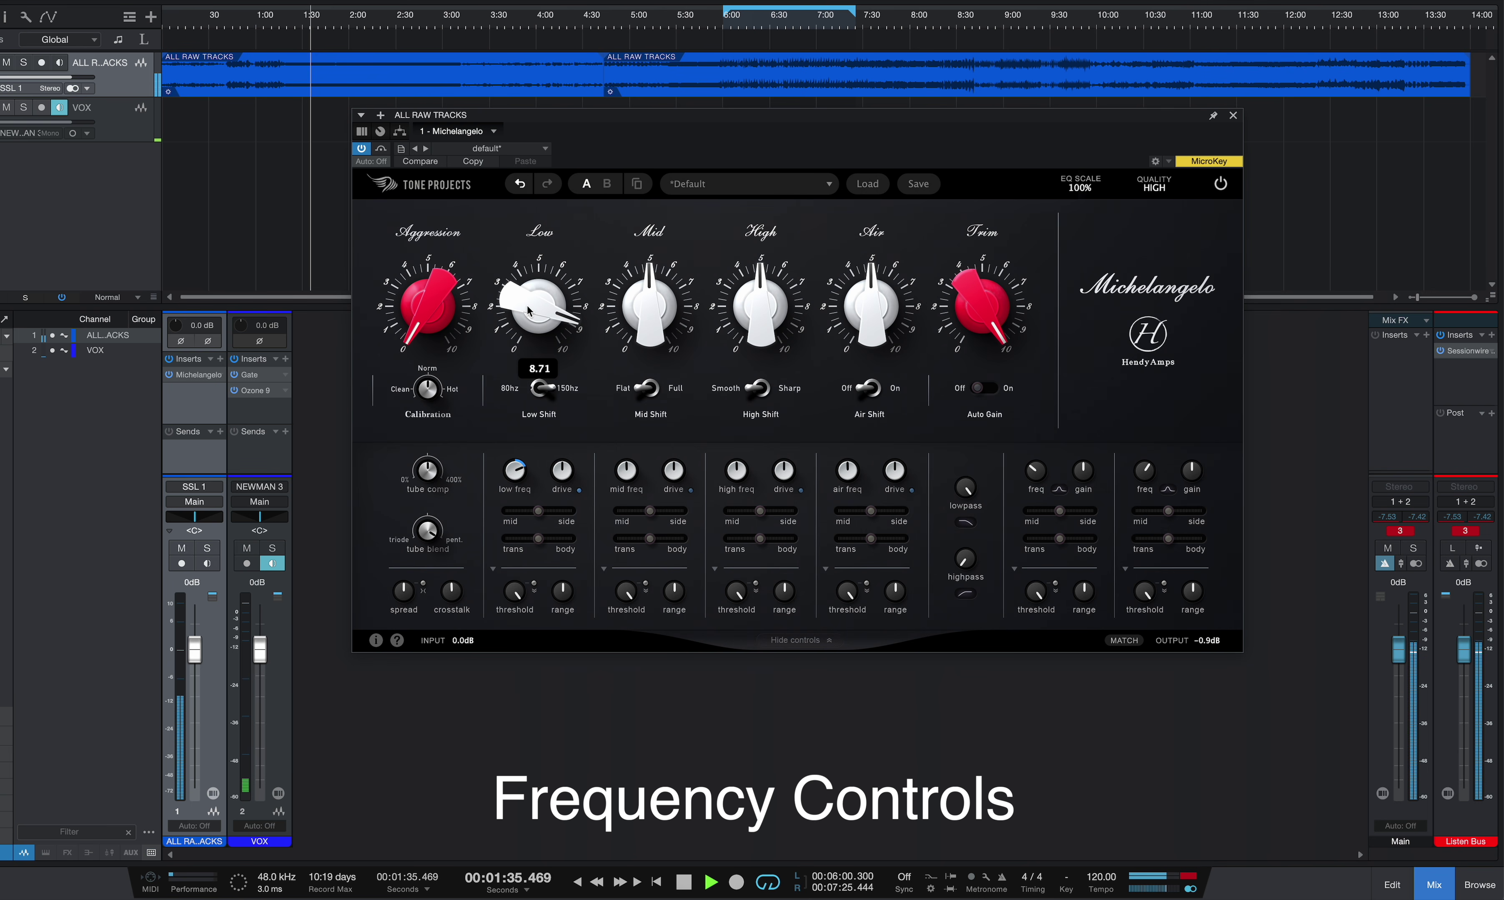
double_click(535, 307)
double_click(517, 472)
key("space")
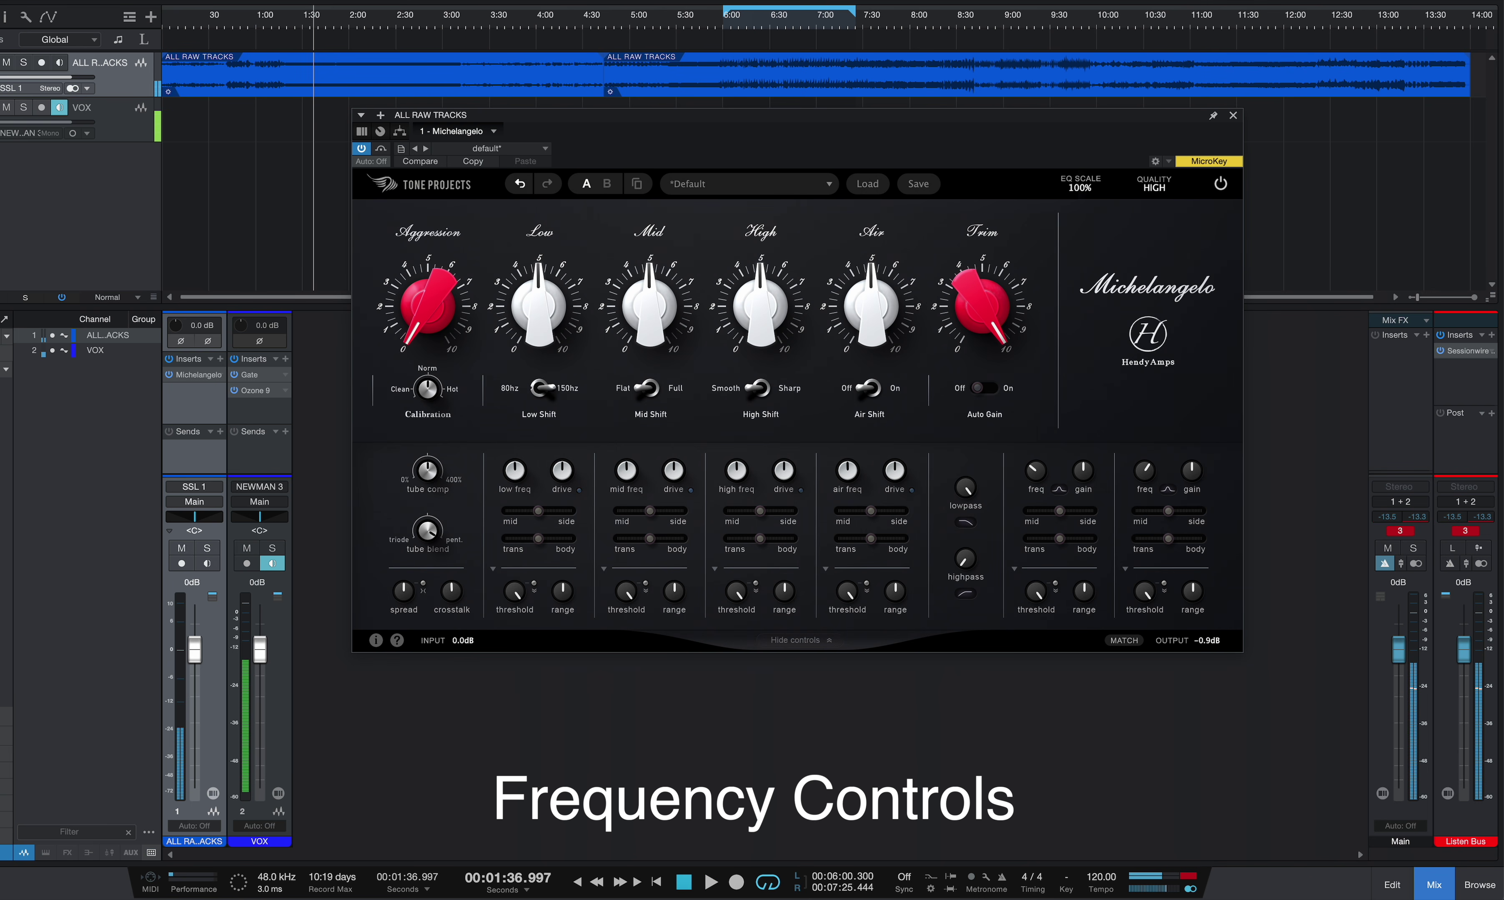
Step: Play from about 1:23, boost Low strongly, and shift its mid/side balance fully to mid
left_click(294, 37)
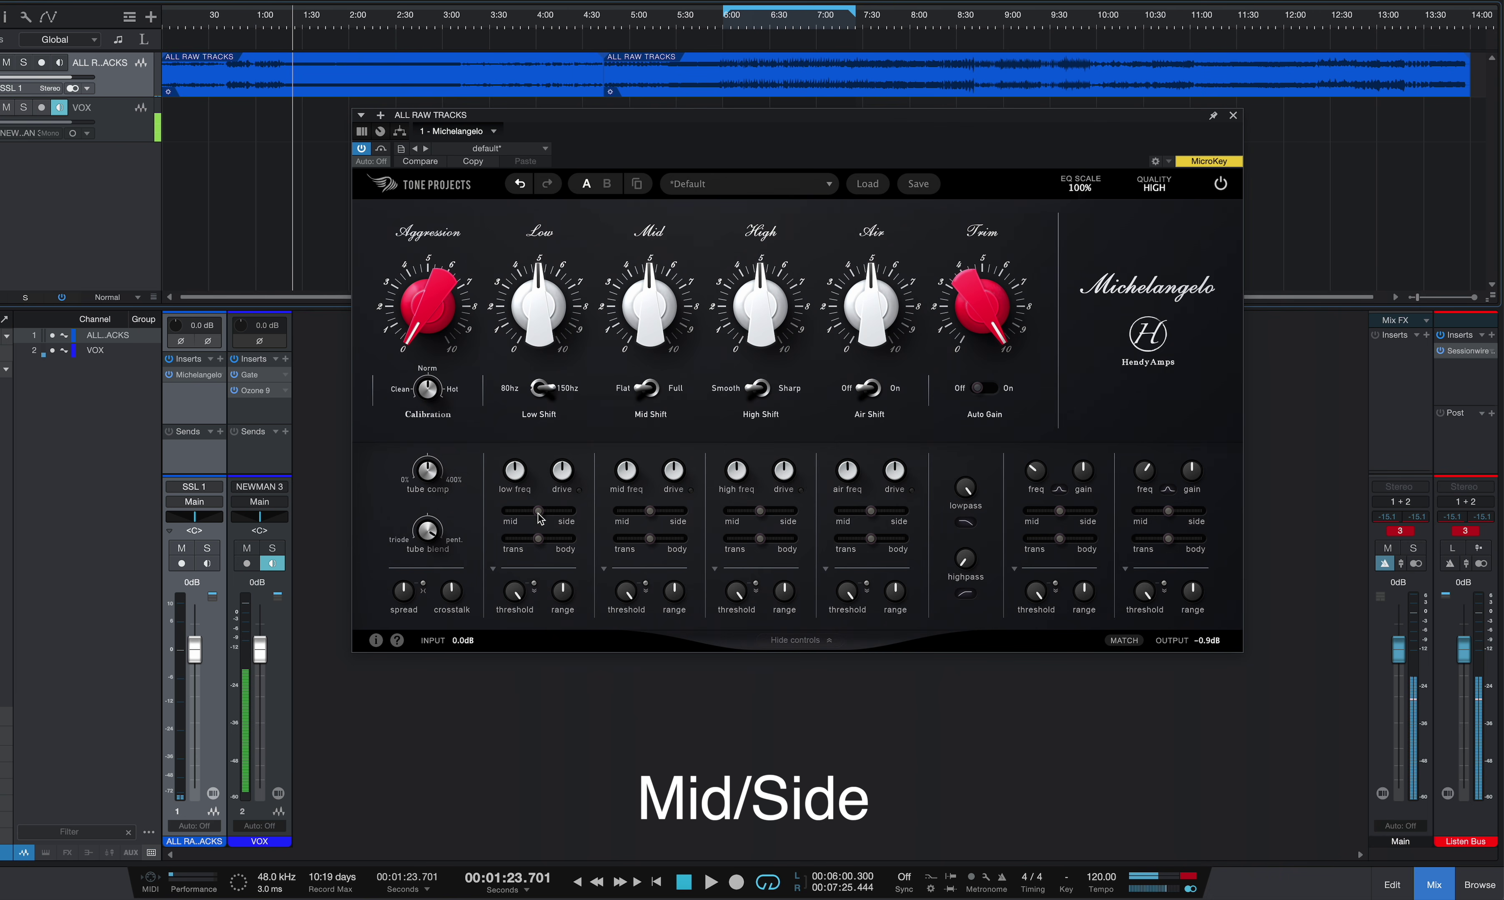
mouse_move(539, 526)
key("space")
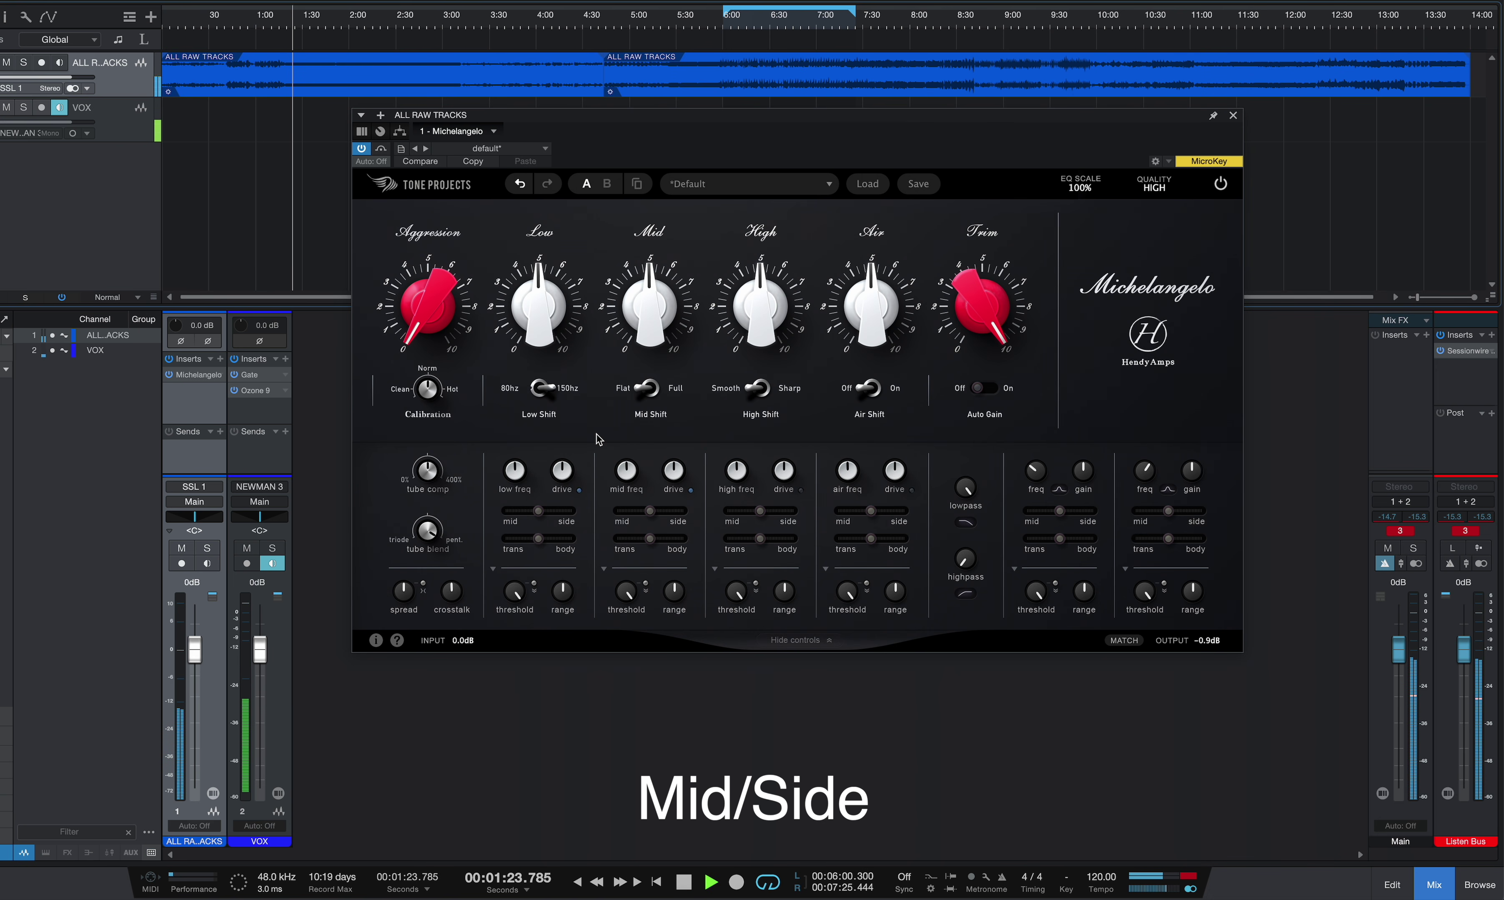
left_click_drag(535, 343, 536, 238)
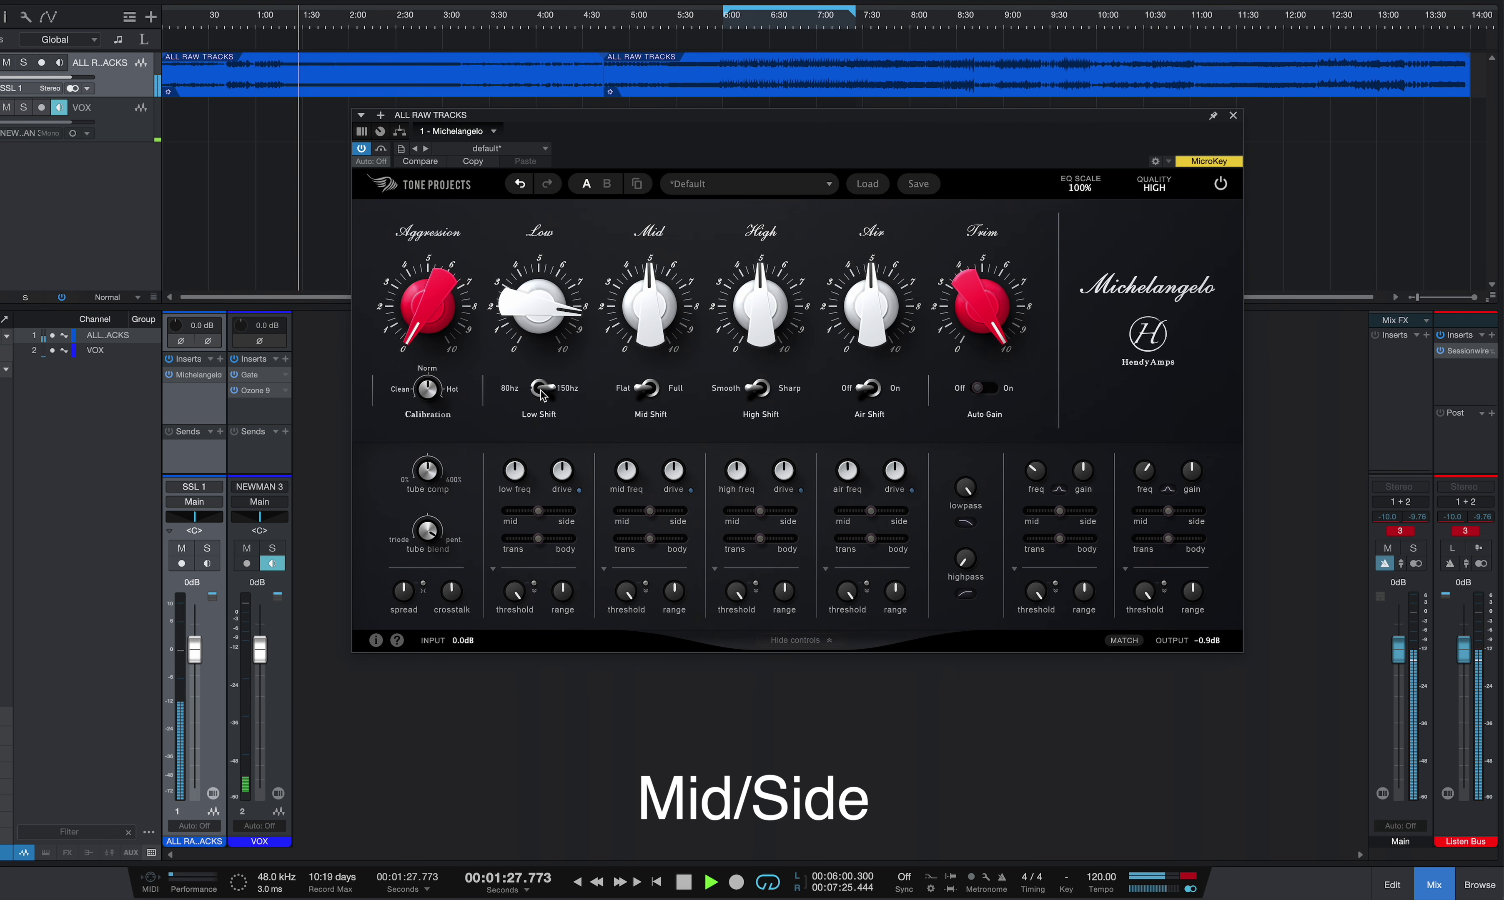
left_click_drag(540, 516, 316, 501)
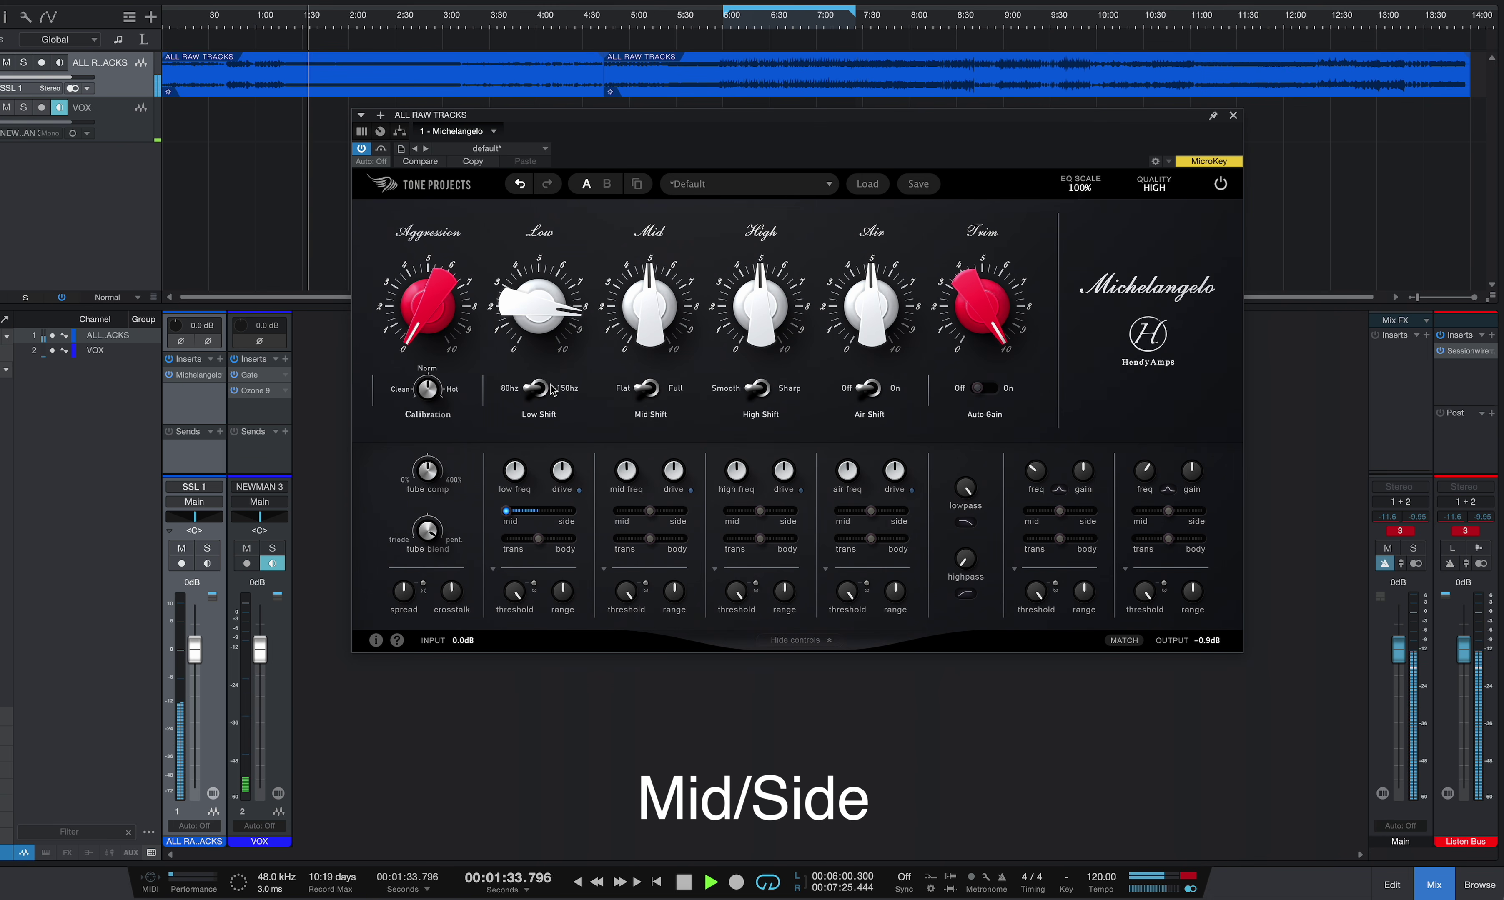
Step: Compare the boosted Low band at full side and full mid, leave it at mid, and stop with the playhead at about 1:22
mouse_move(510, 516)
left_click_drag(510, 515, 577, 513)
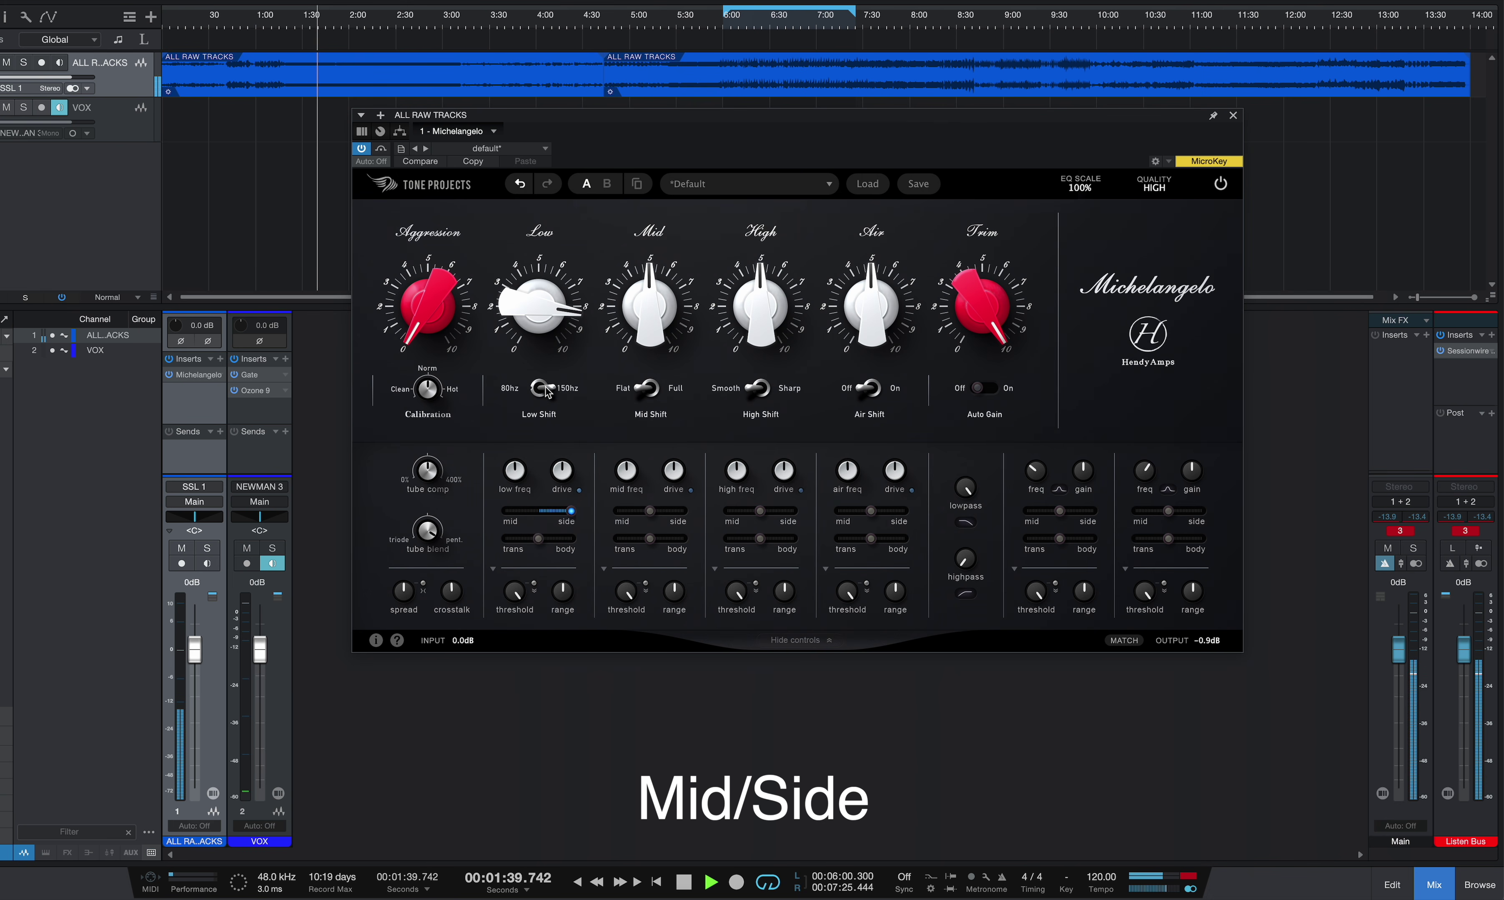
left_click(547, 391)
left_click_drag(568, 514, 506, 513)
left_click_drag(278, 500, 221, 488)
key("space")
left_click(290, 26)
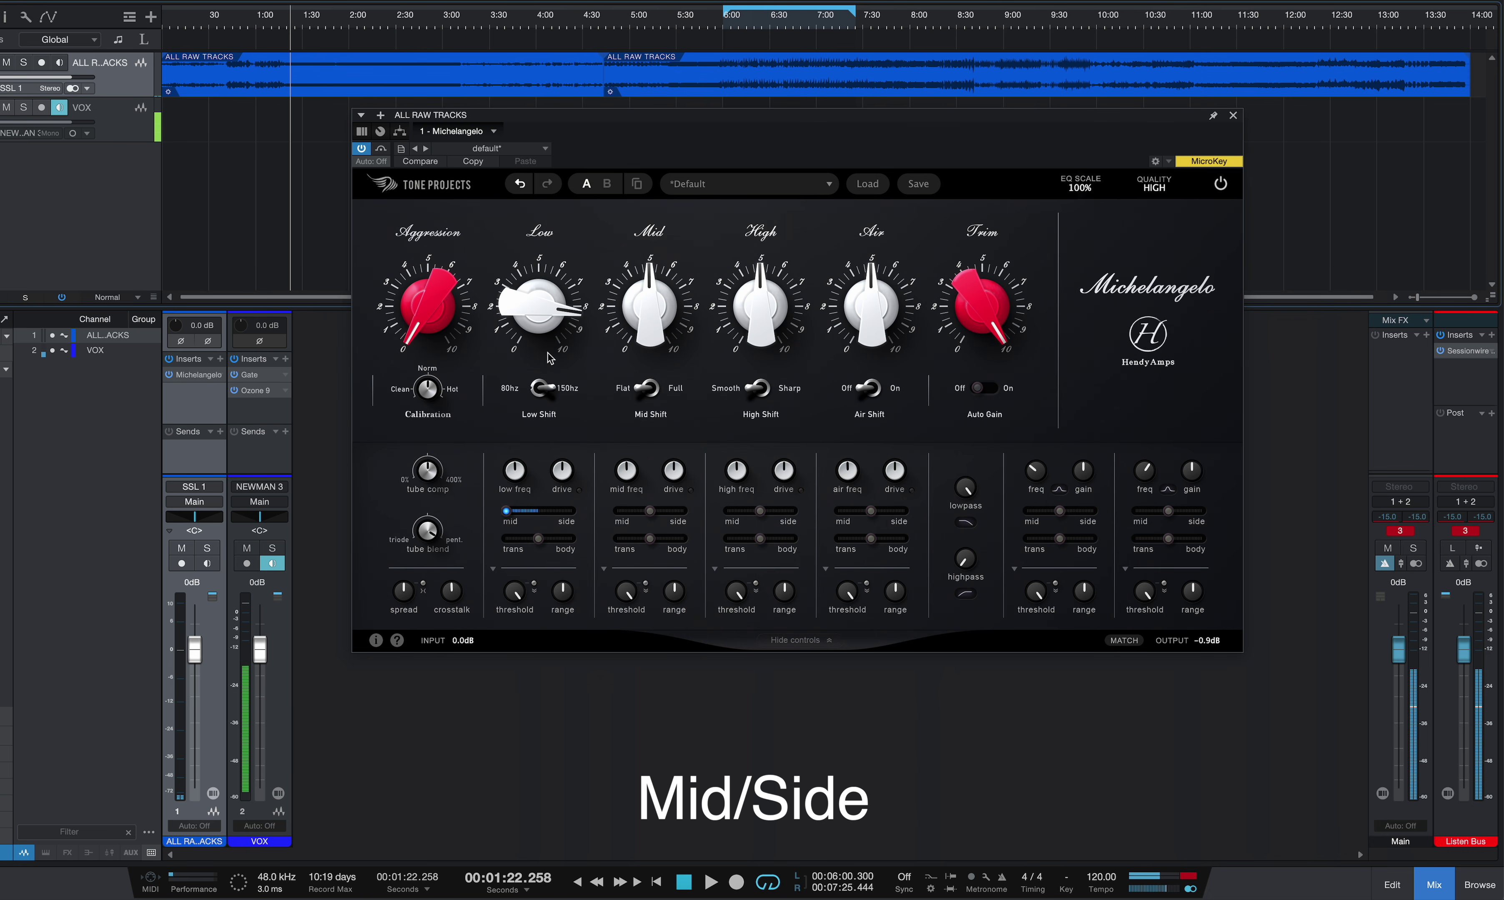
Step: Start playback from about 1:22 and reset the Low gain and its mid/side balance
mouse_move(571, 521)
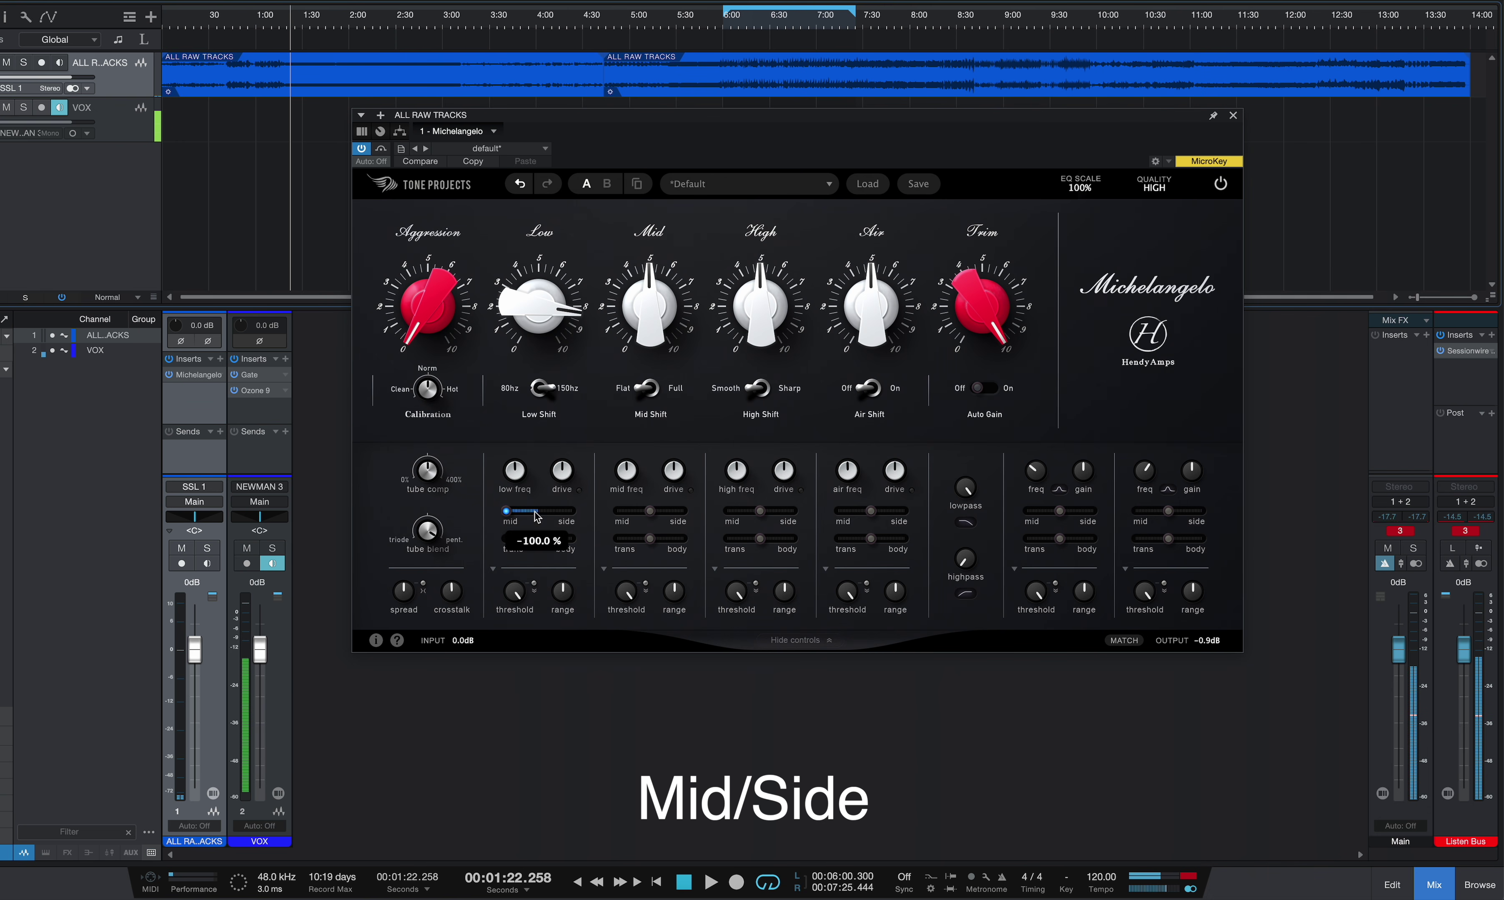
mouse_move(528, 511)
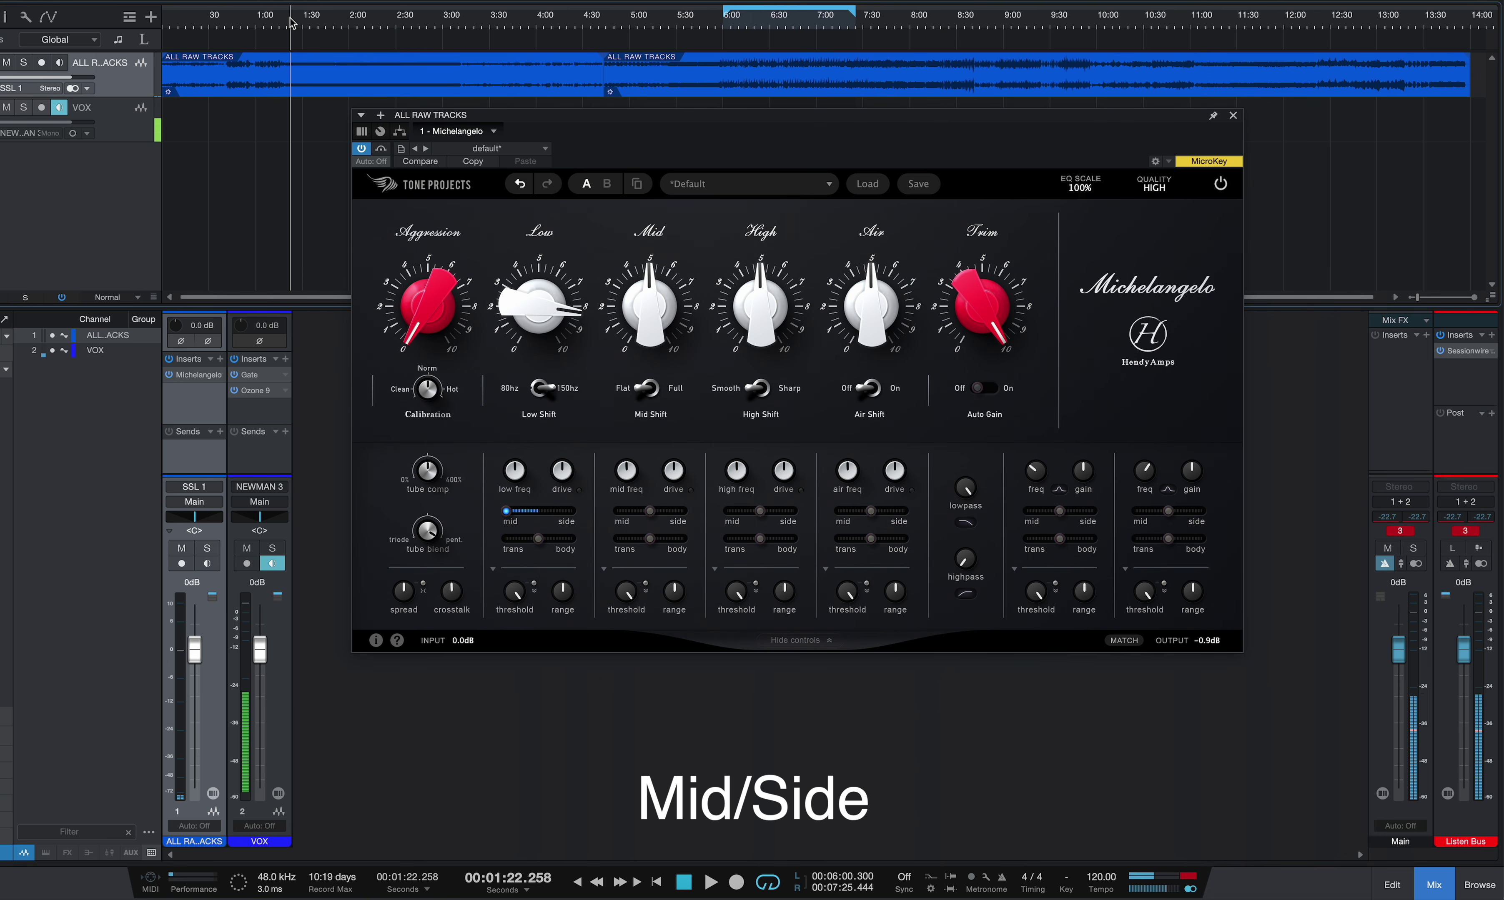
key("space")
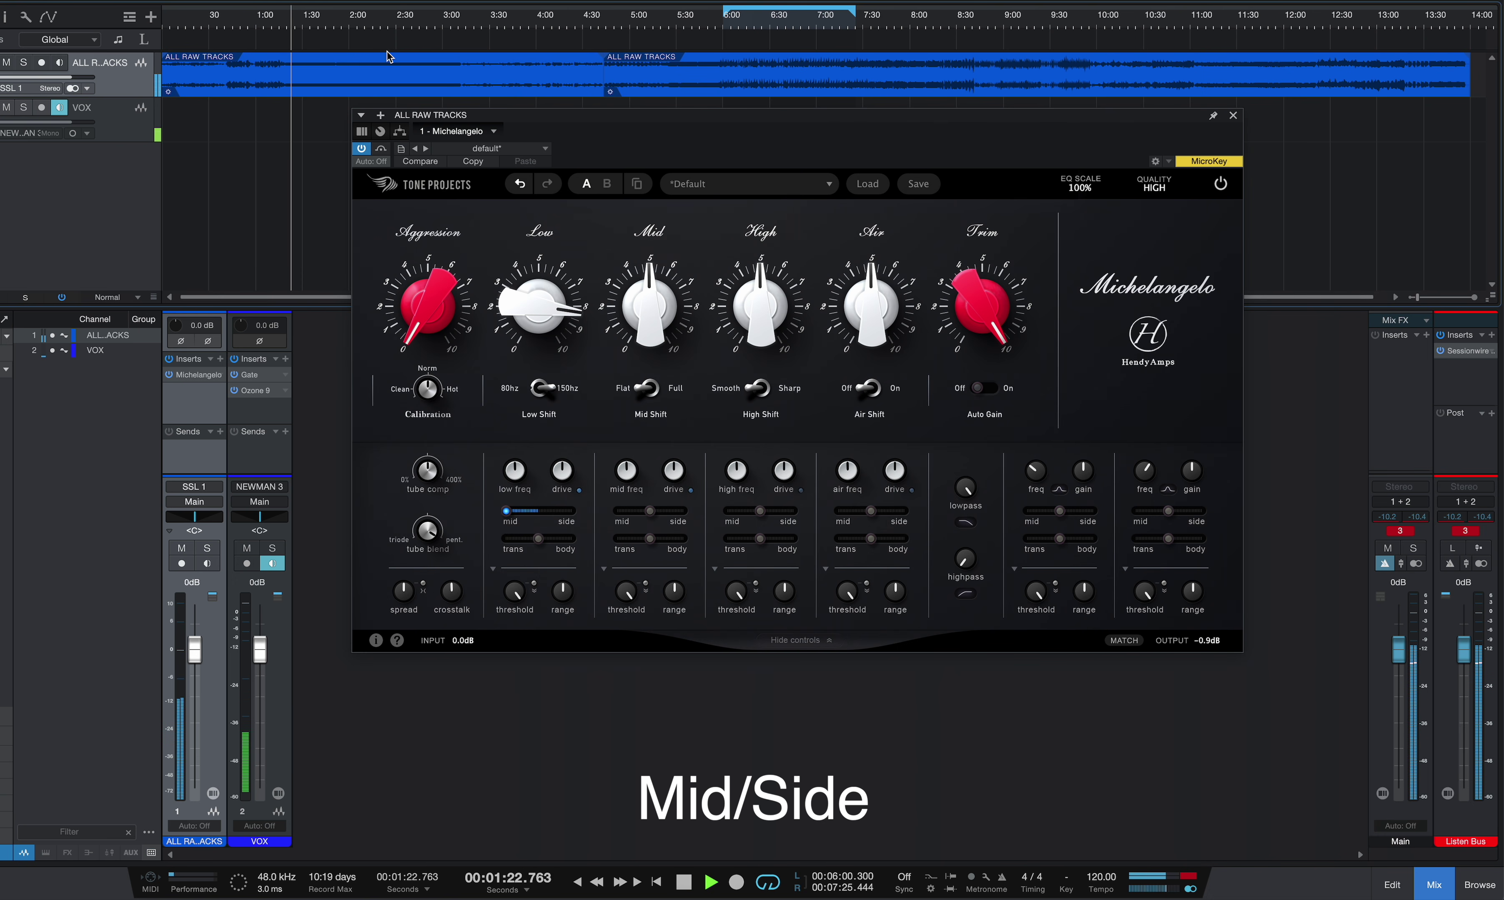
double_click(537, 305)
double_click(529, 515)
Step: Boost High to 7.70 and on to maximum, comparing its mid/side balance at full side and full mid
left_click_drag(761, 305, 752, 192)
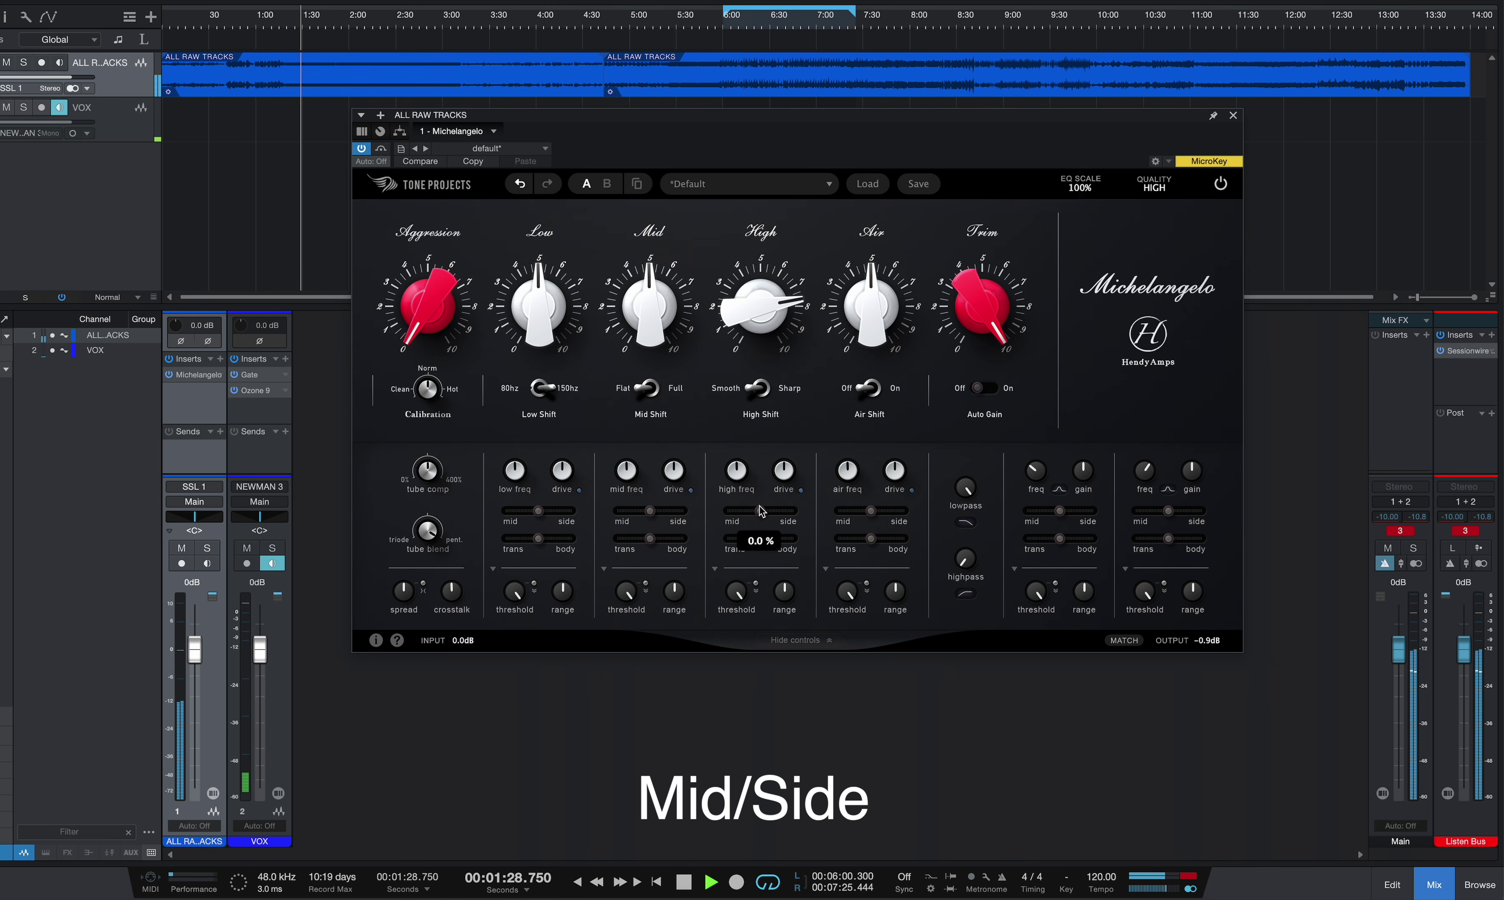
left_click_drag(760, 510, 935, 506)
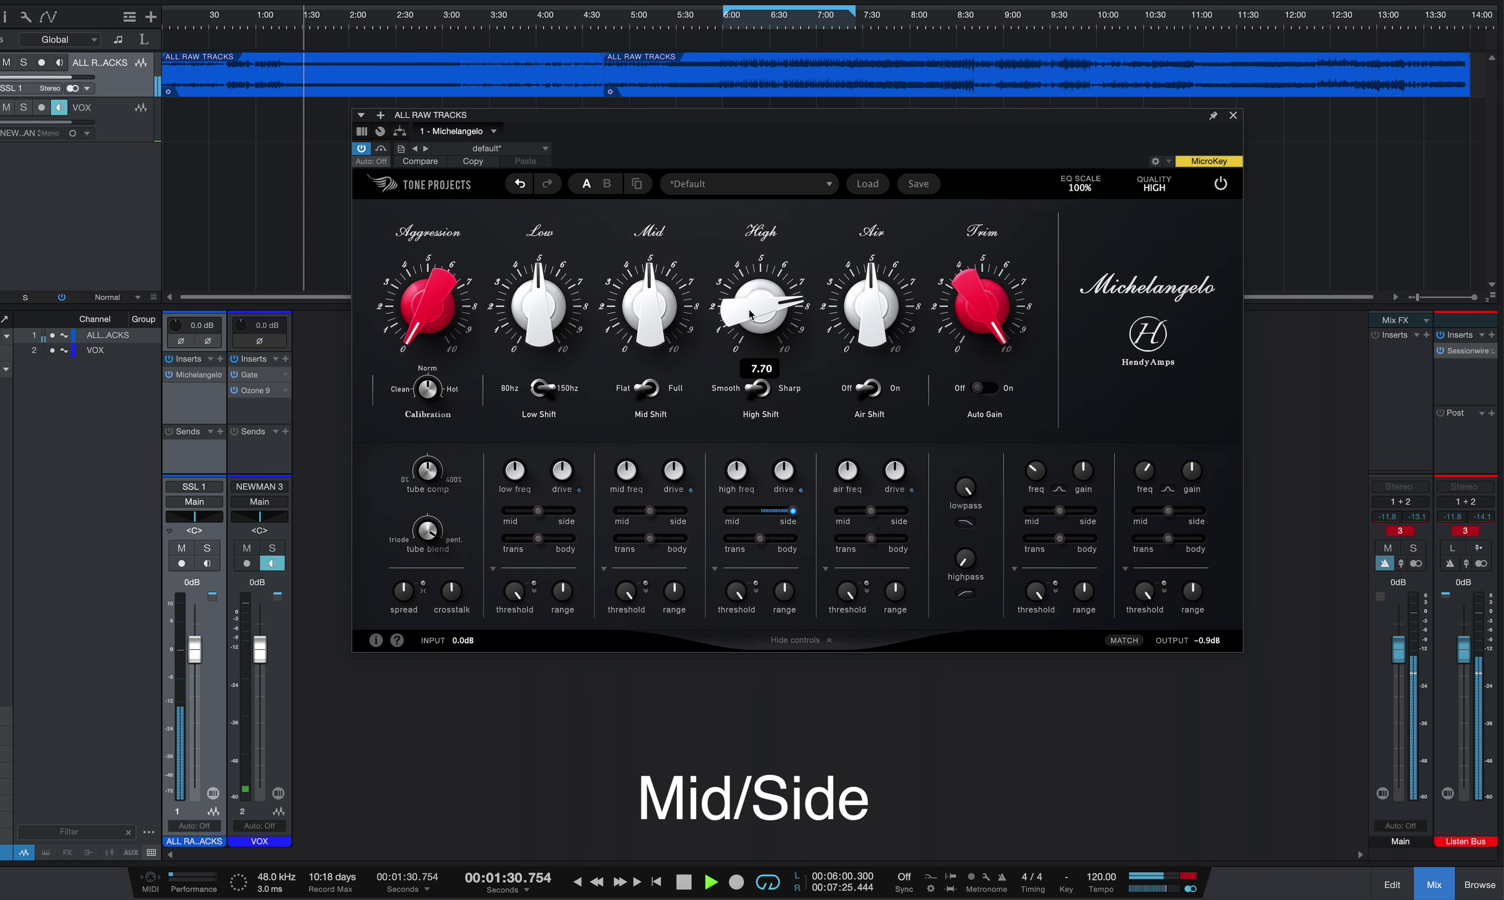
left_click_drag(748, 308, 748, 419)
left_click_drag(792, 511, 726, 511)
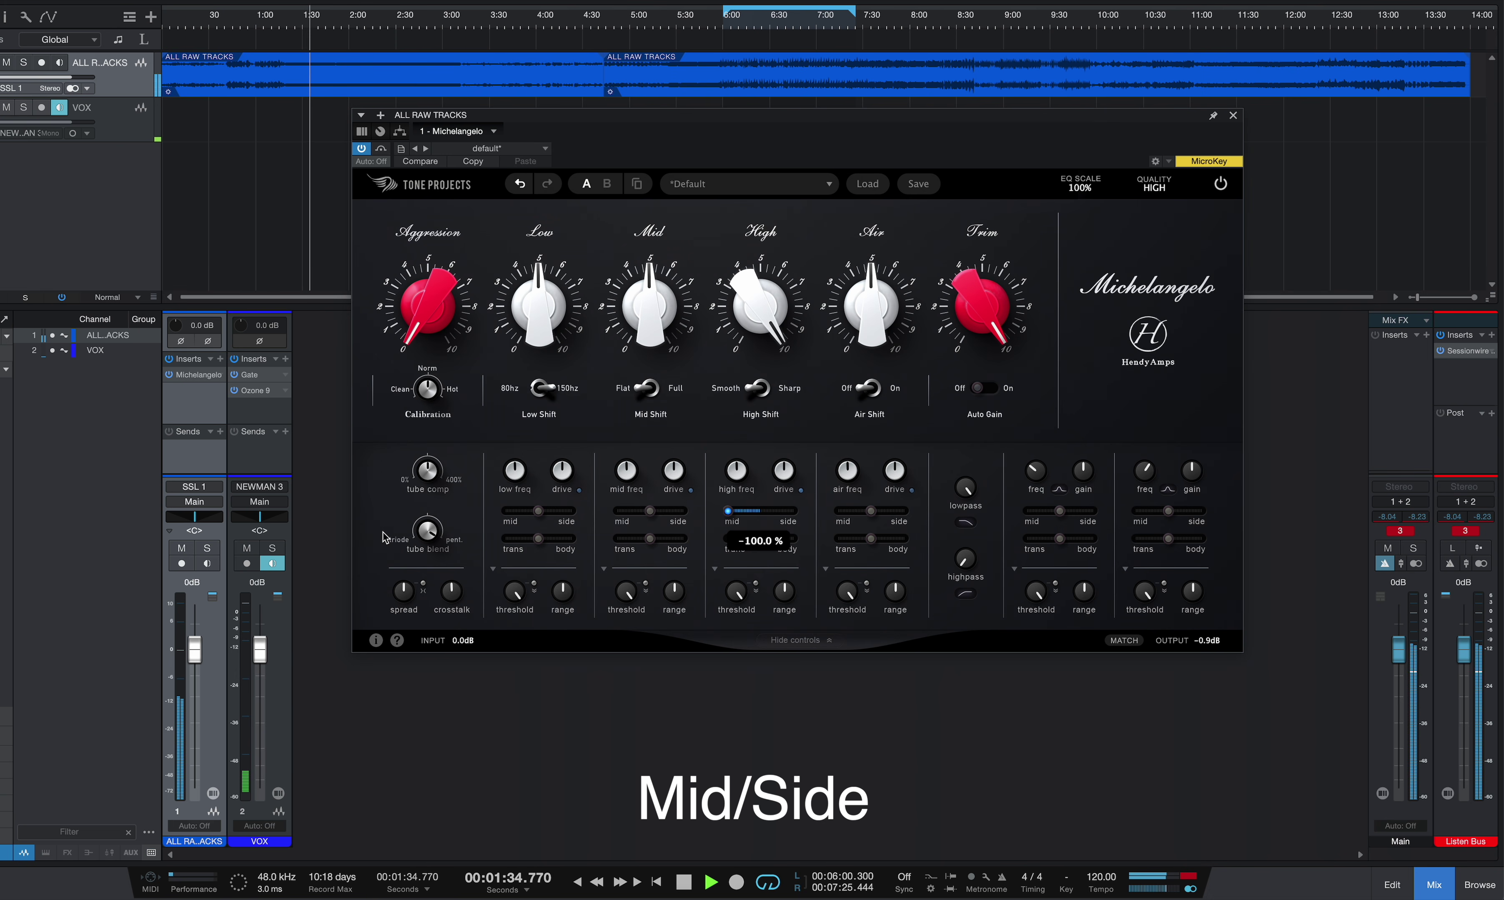
left_click_drag(727, 511, 792, 511)
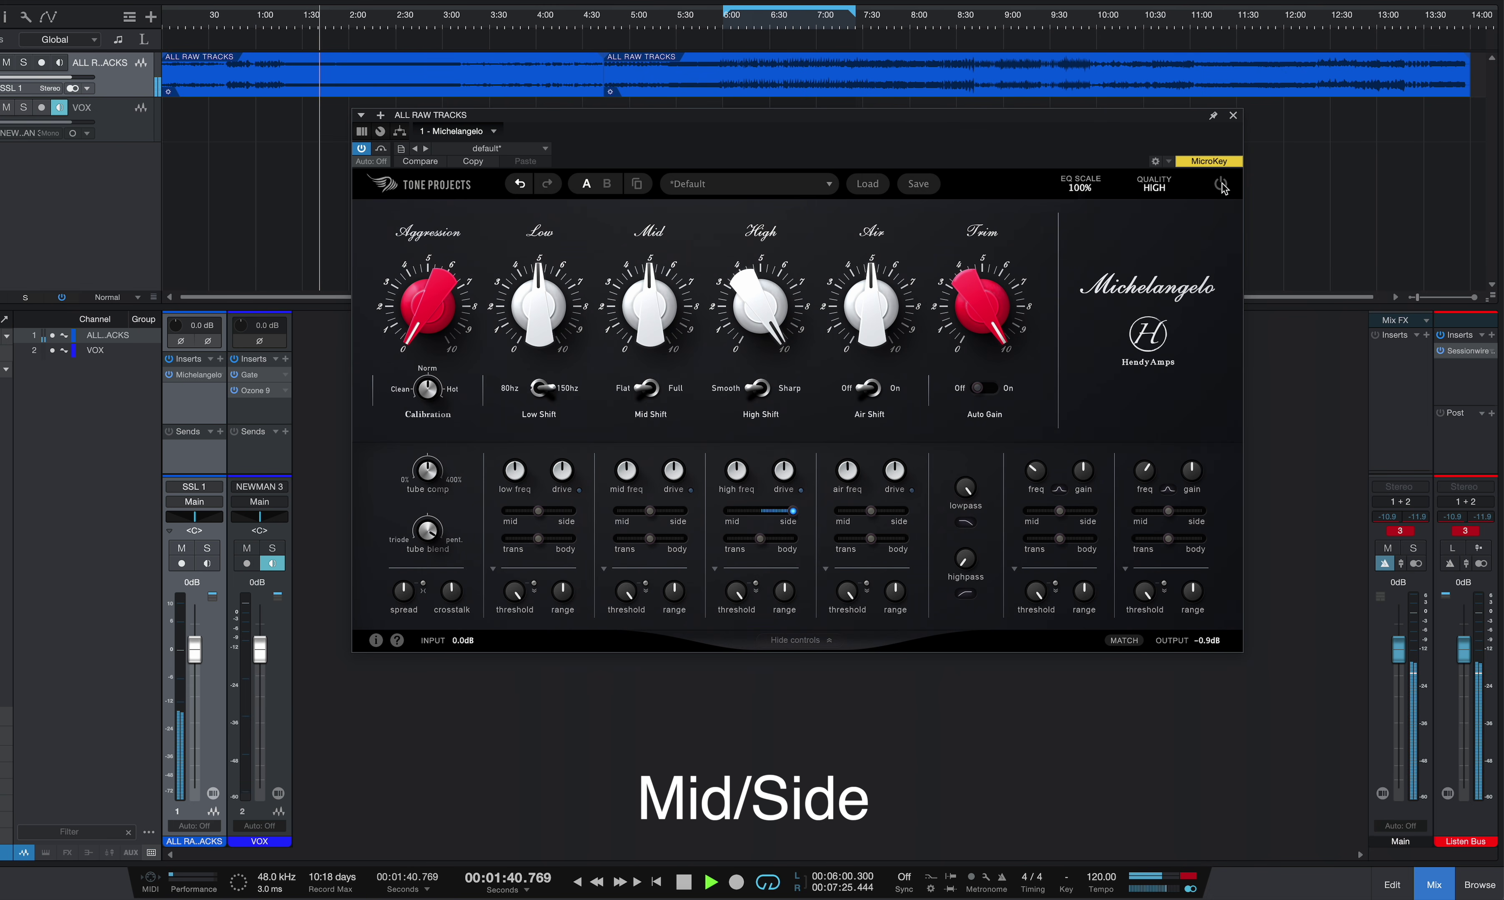
Step: Compare the side-only High boost with bypass, stop playback, and reset the High gain and its mid/side balance
mouse_move(1149, 595)
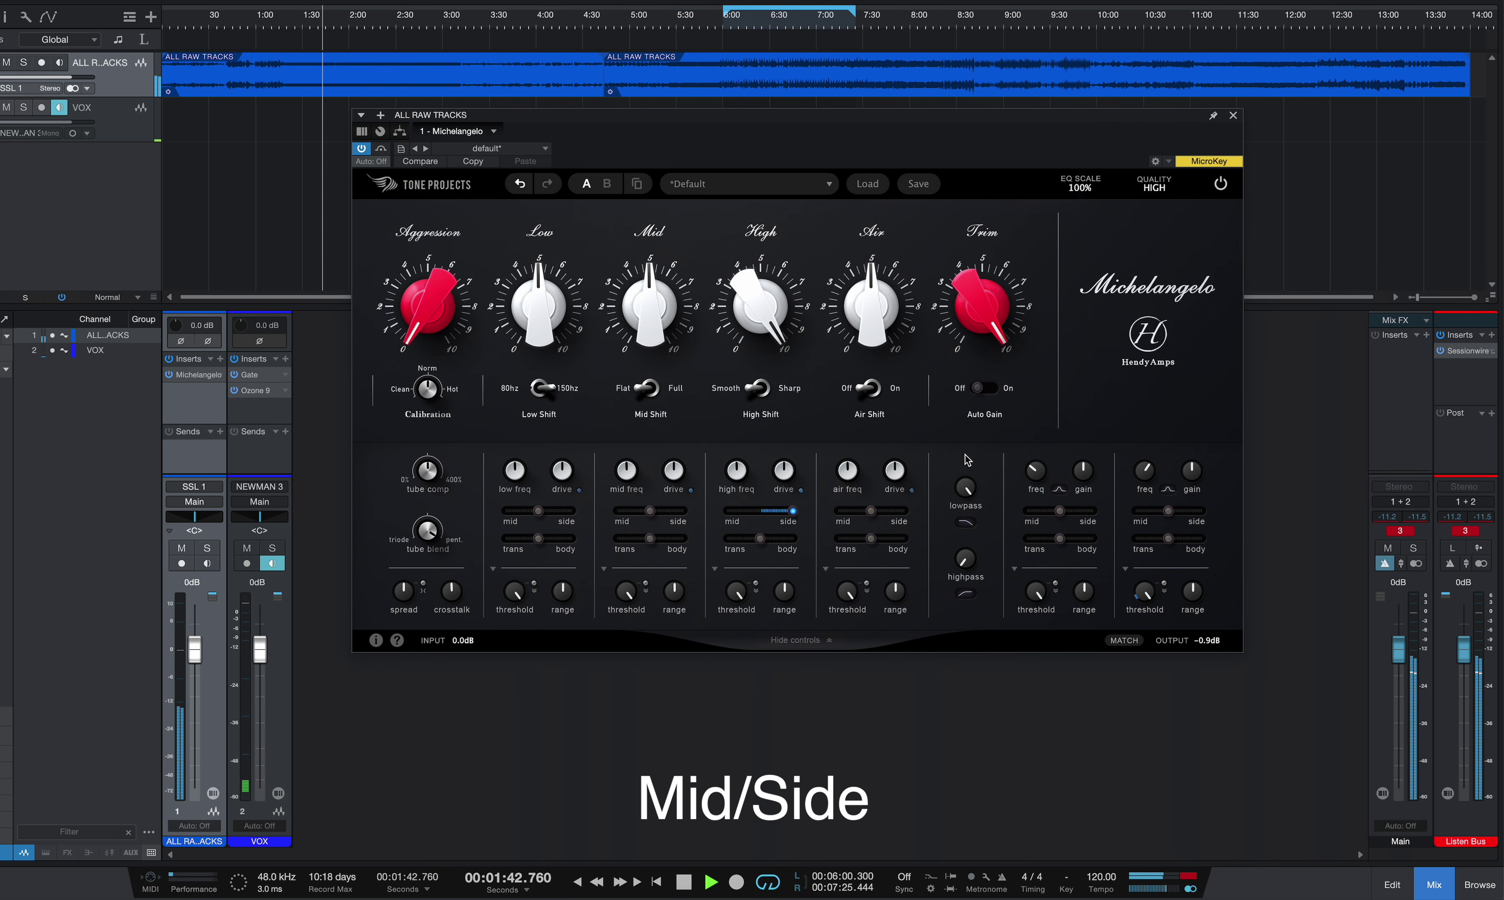
key("space")
mouse_move(764, 509)
double_click(751, 323)
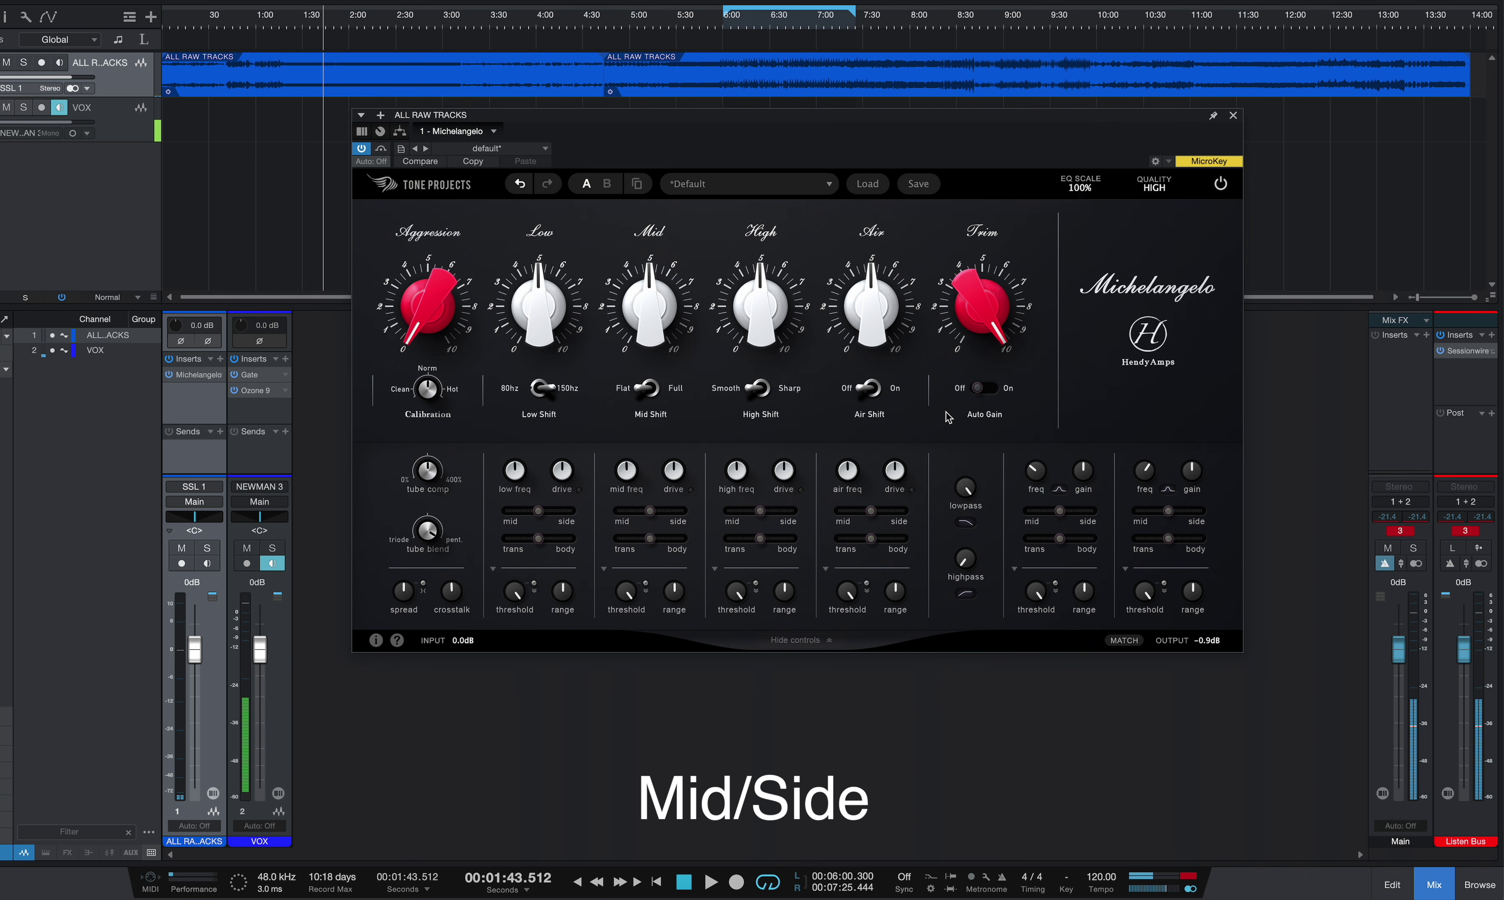
Step: Place the playhead at about 1:22 and switch Low Shift to 80hz
mouse_move(570, 476)
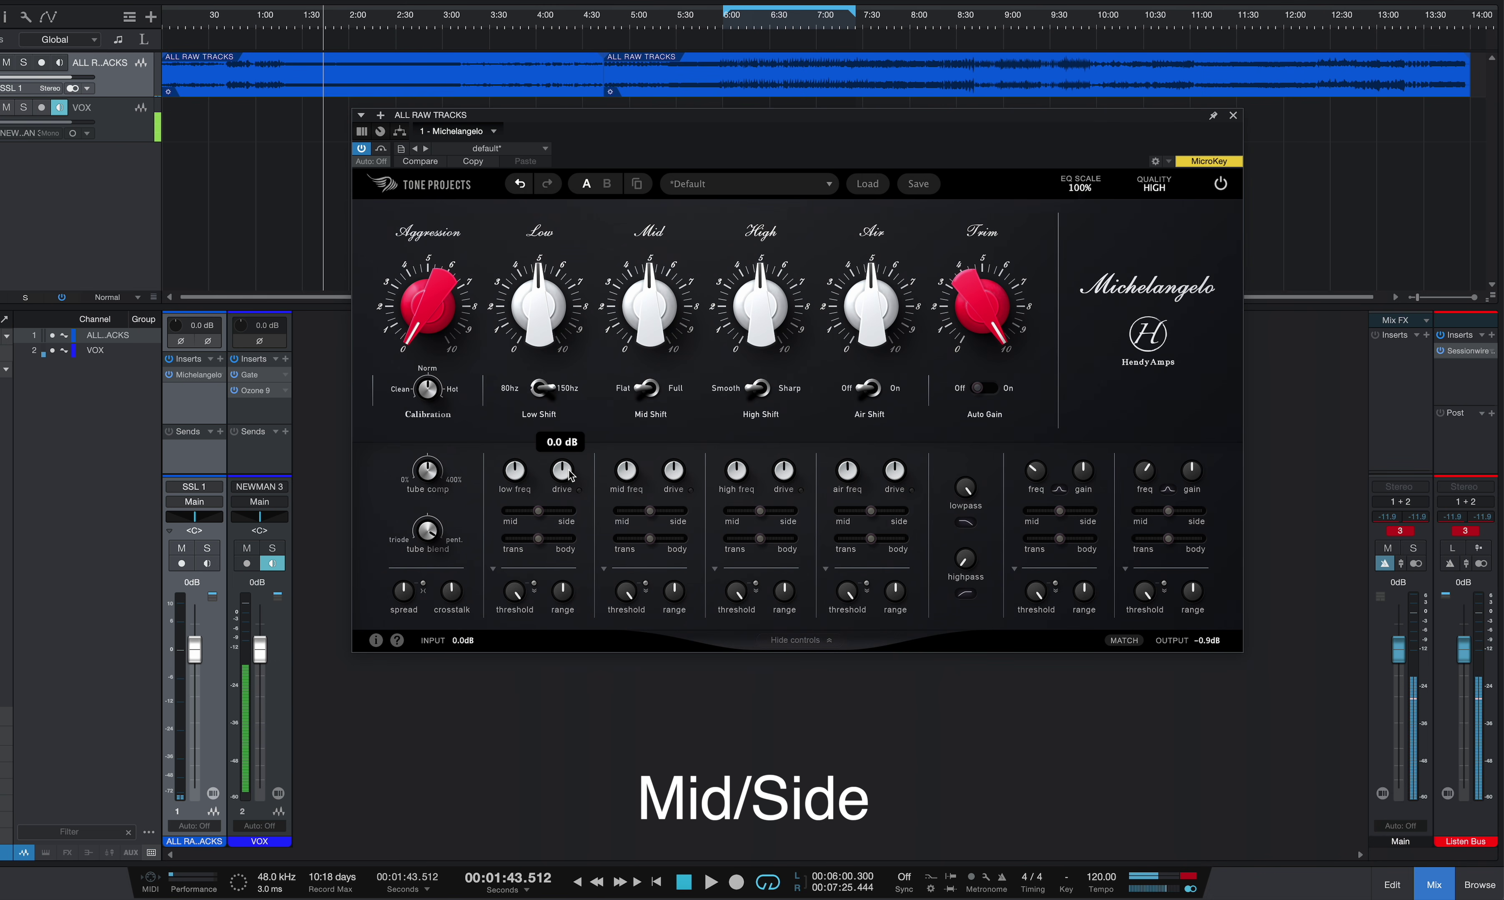
mouse_move(555, 521)
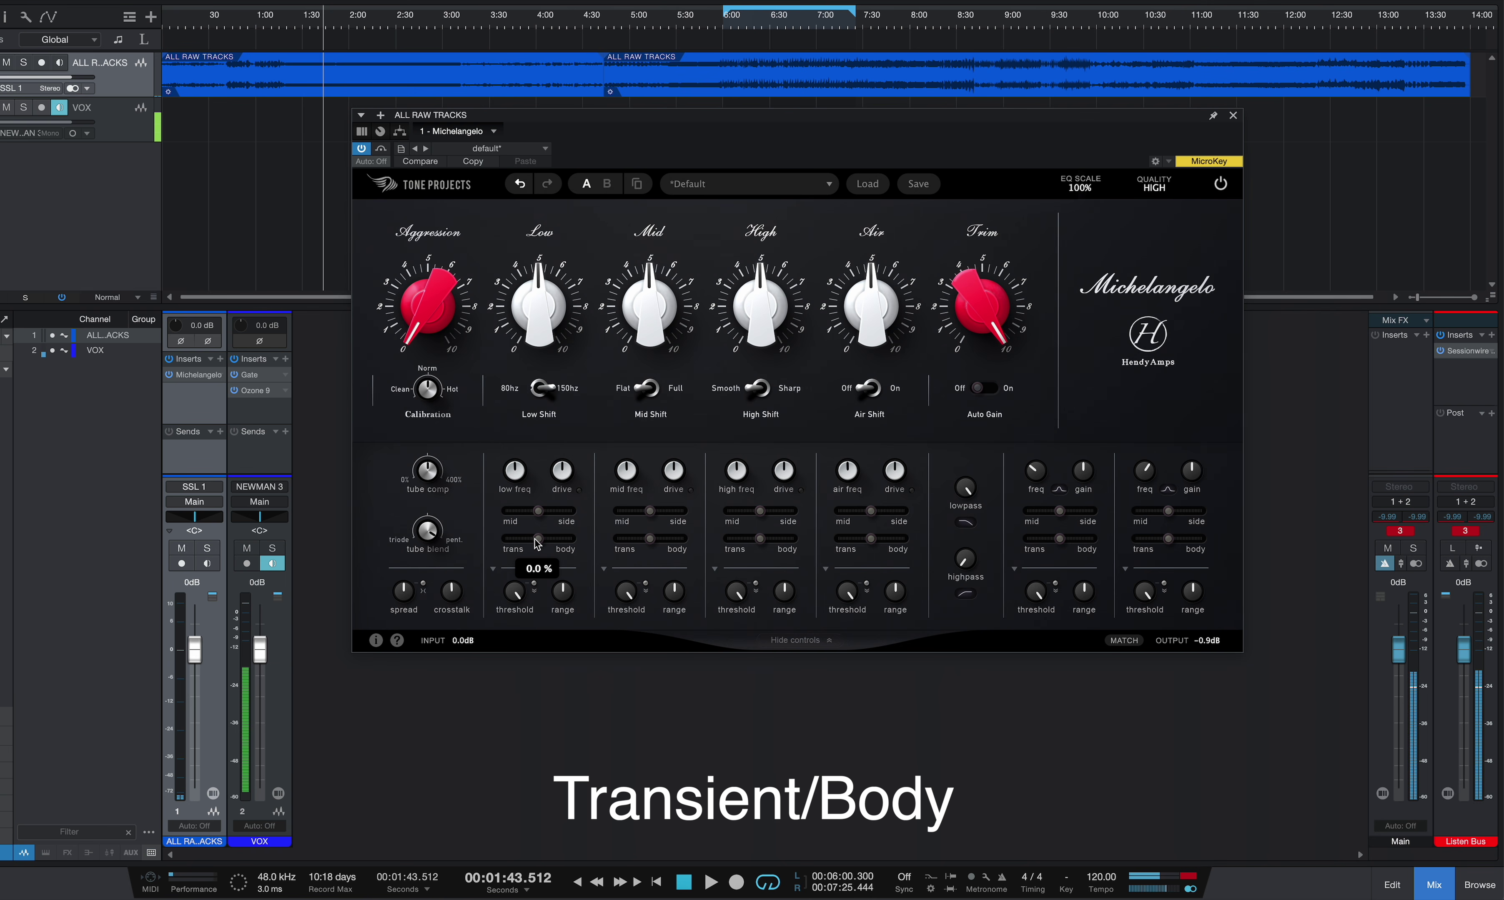
mouse_move(530, 308)
left_click(291, 36)
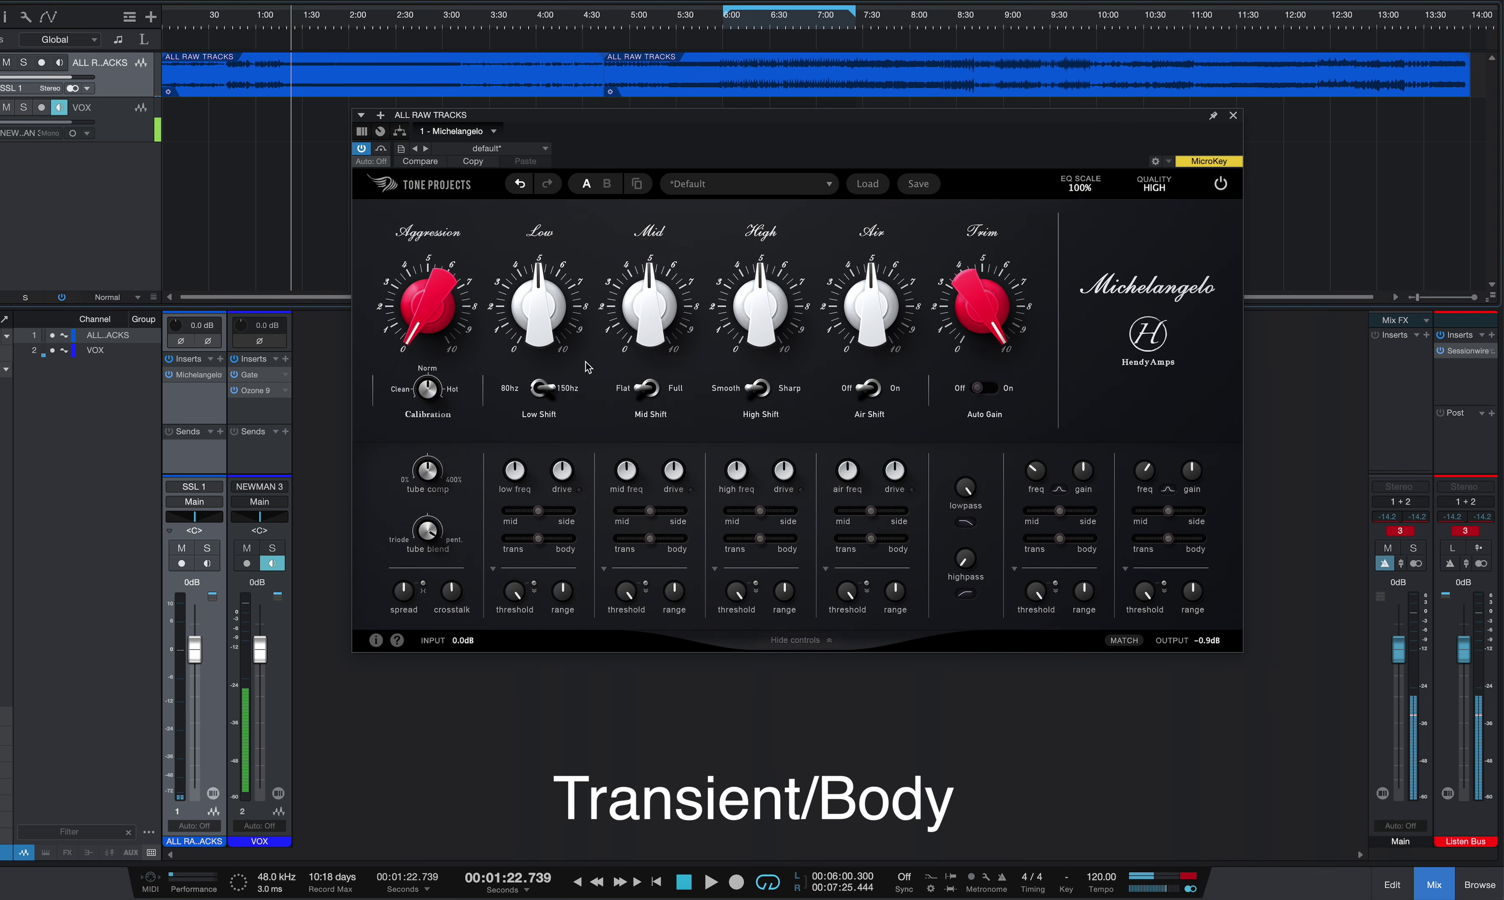
left_click(549, 389)
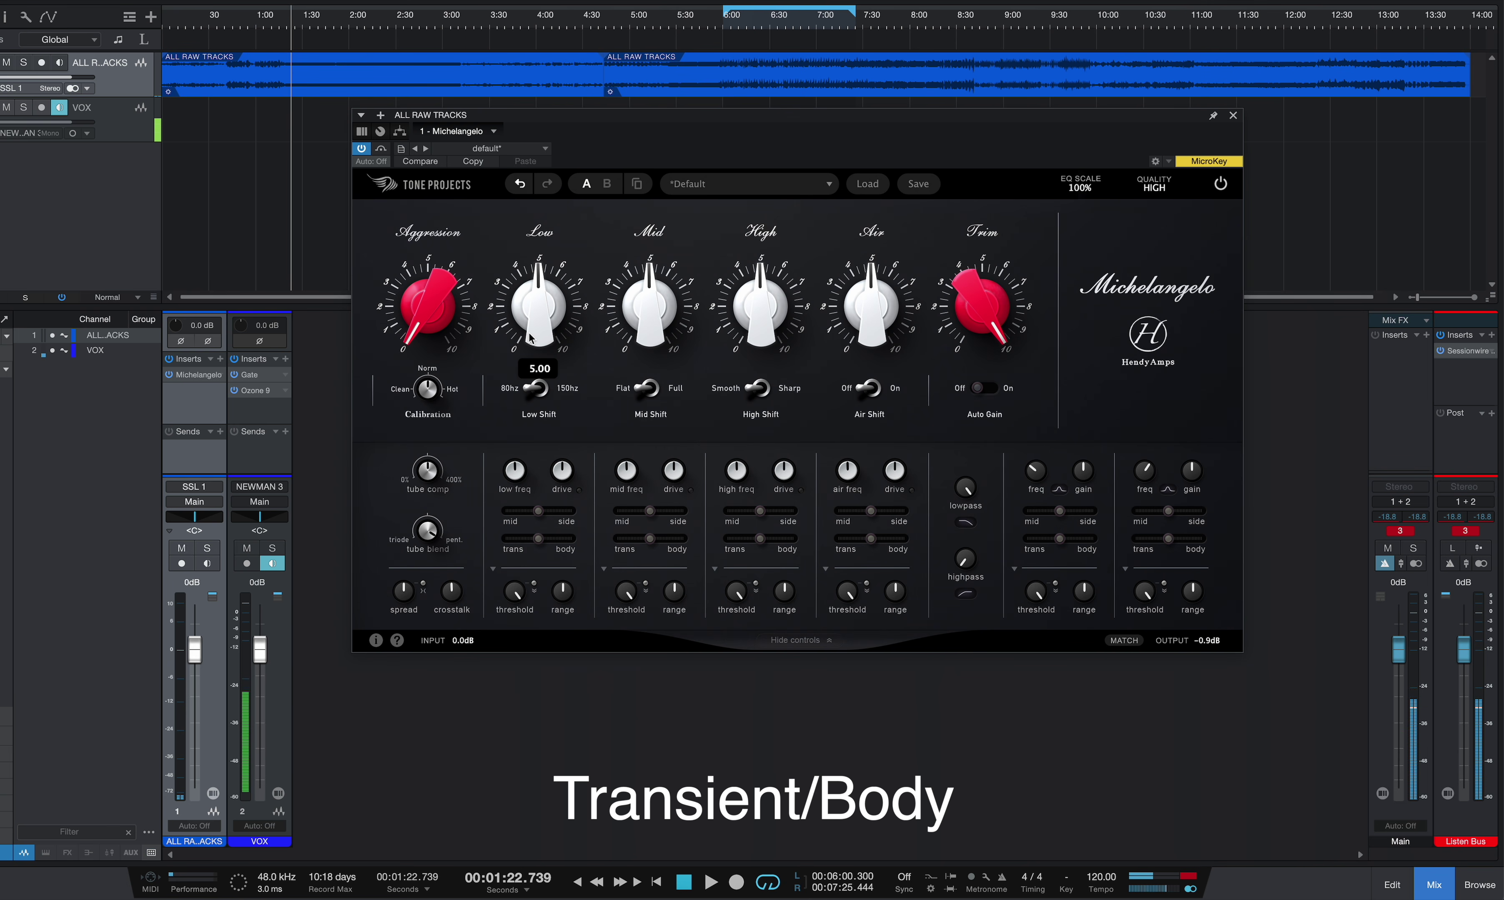
mouse_move(540, 330)
Step: Start playback, shift the Low band fully to transient, and boost Low to maximum
key("space")
left_click_drag(538, 538, 506, 539)
left_click_drag(538, 308, 537, 76)
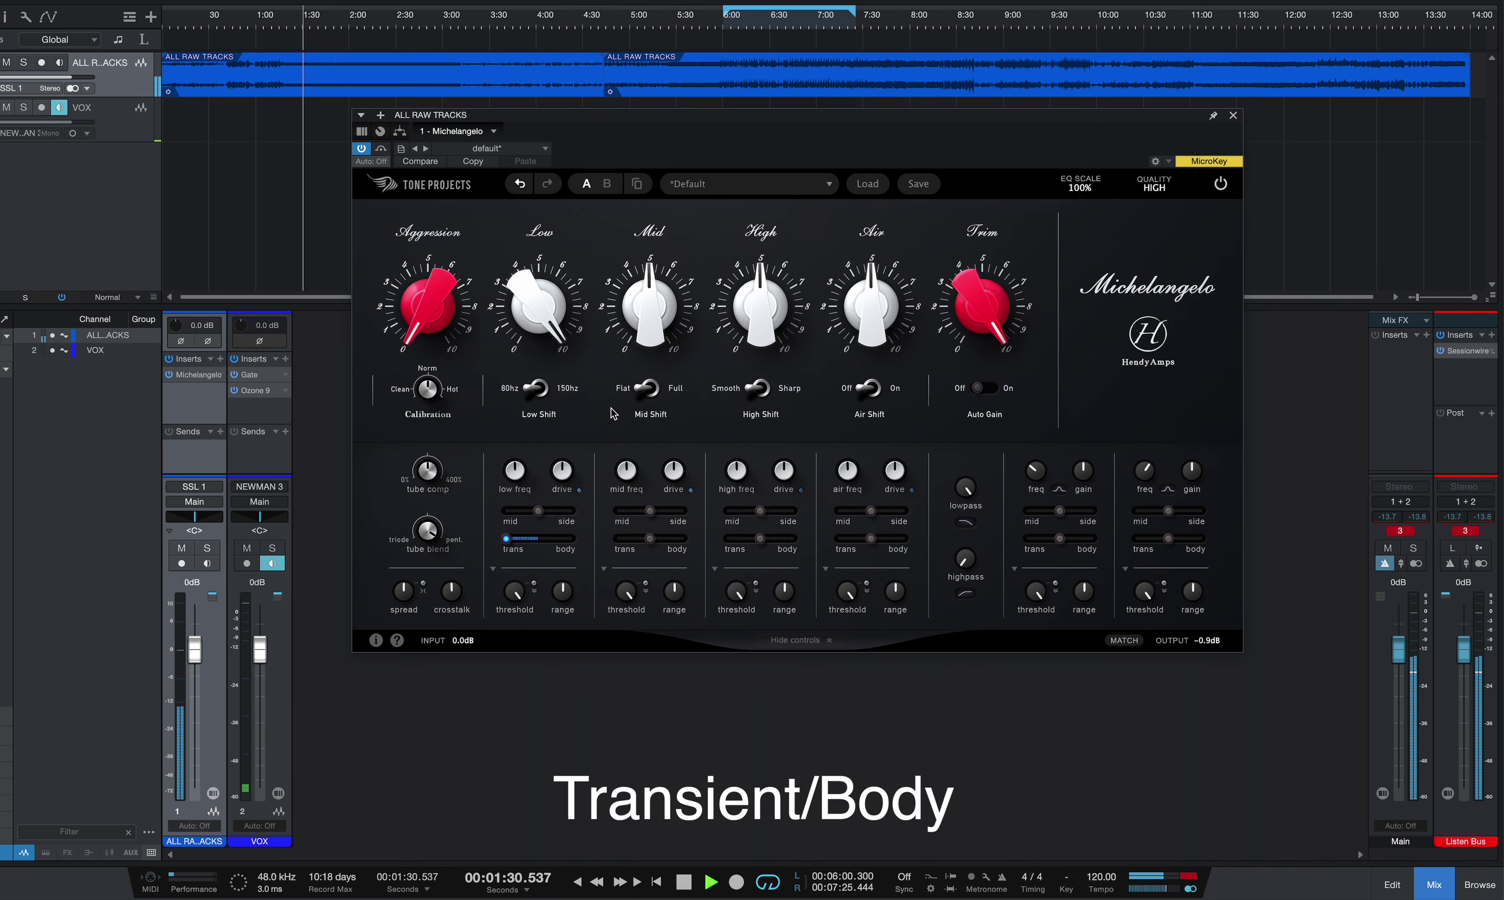
Step: Stop playback, shift the Low band fully to body, and place the playhead at about 1:21
mouse_move(514, 540)
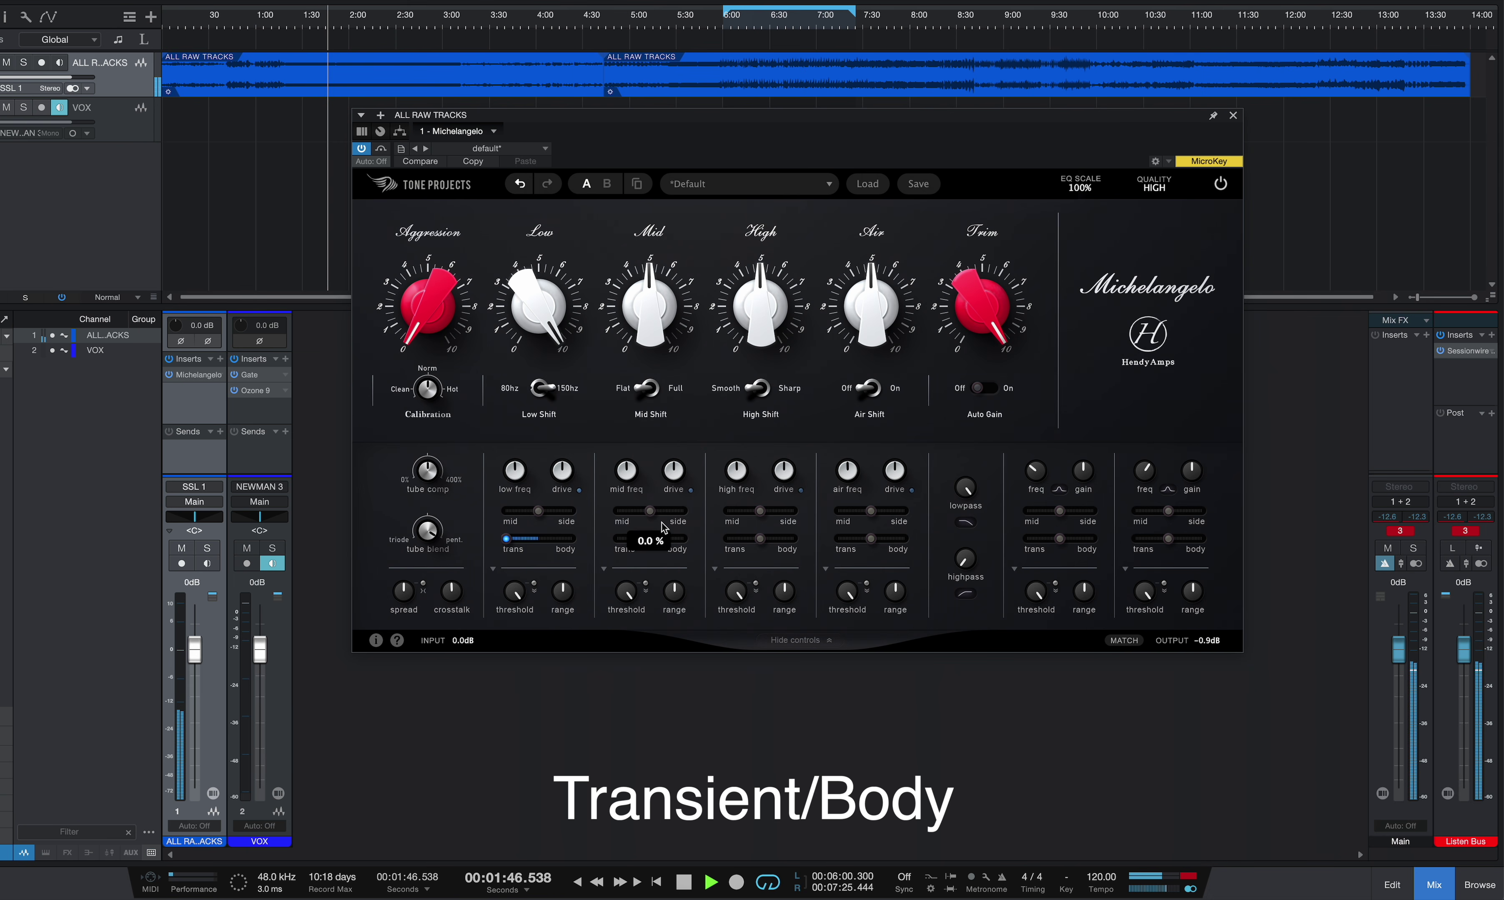
key("space")
left_click_drag(506, 538, 529, 539)
left_click_drag(629, 542, 866, 537)
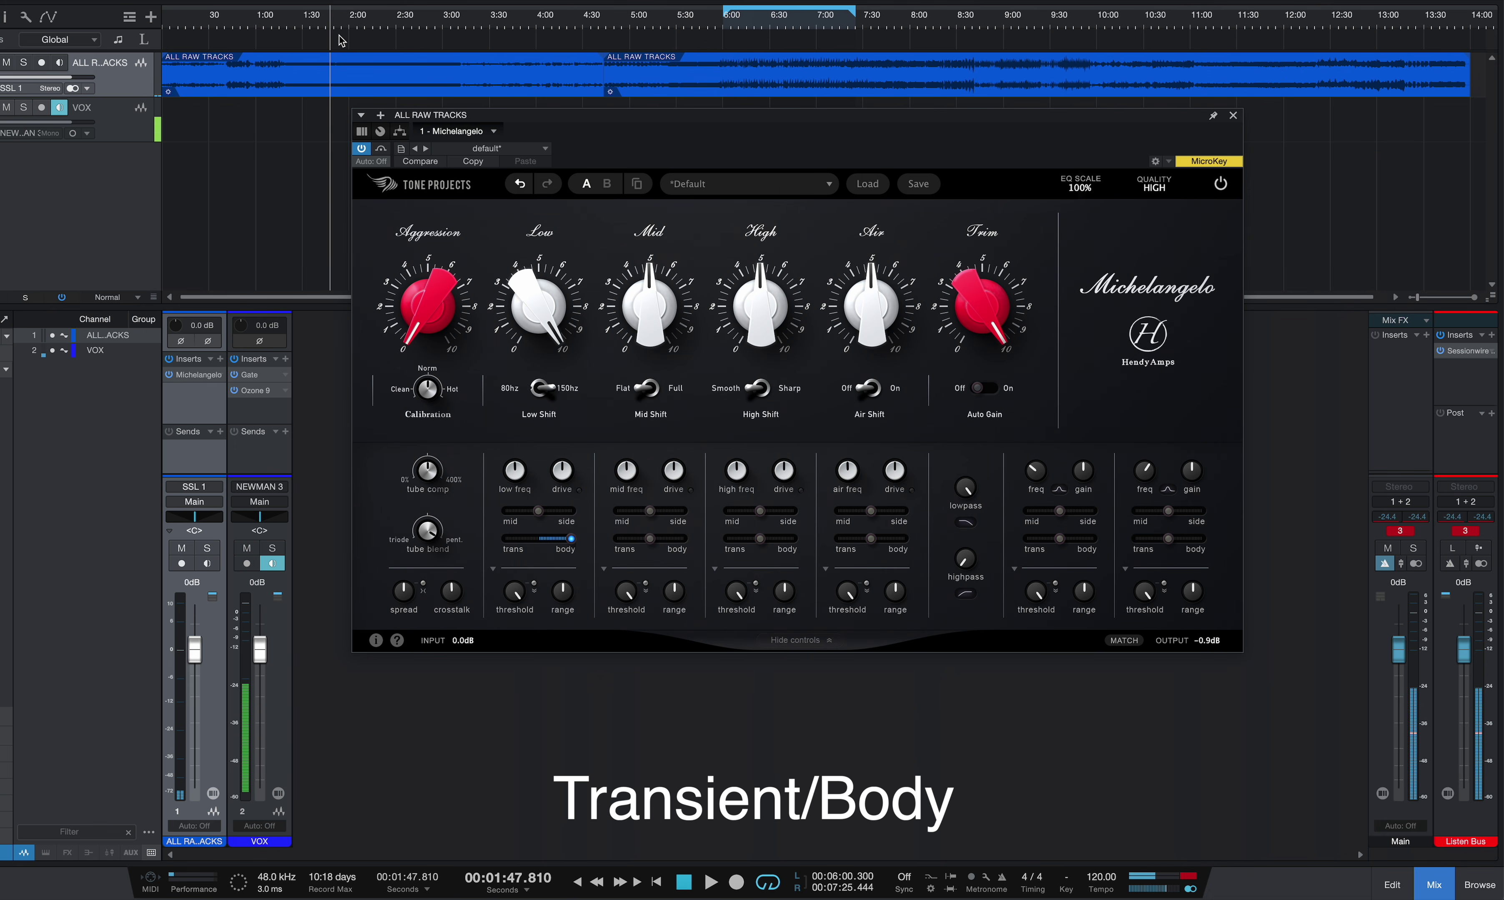
left_click(291, 25)
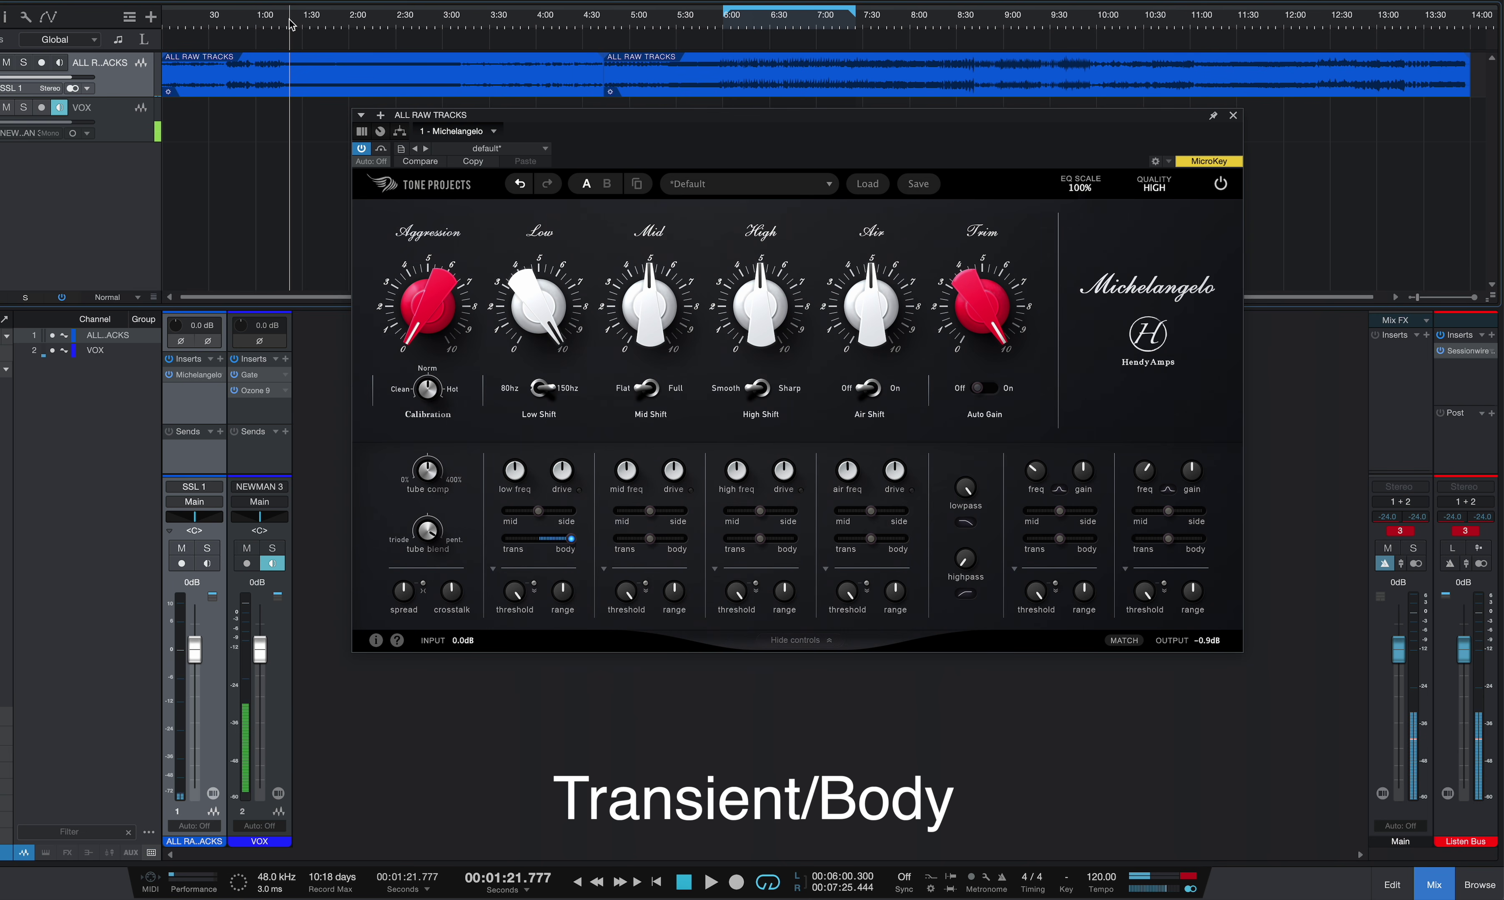
Step: Play the mix and compare the boosted Low band at full body and full transient, finishing at -100% transient, and stop playback
key("space")
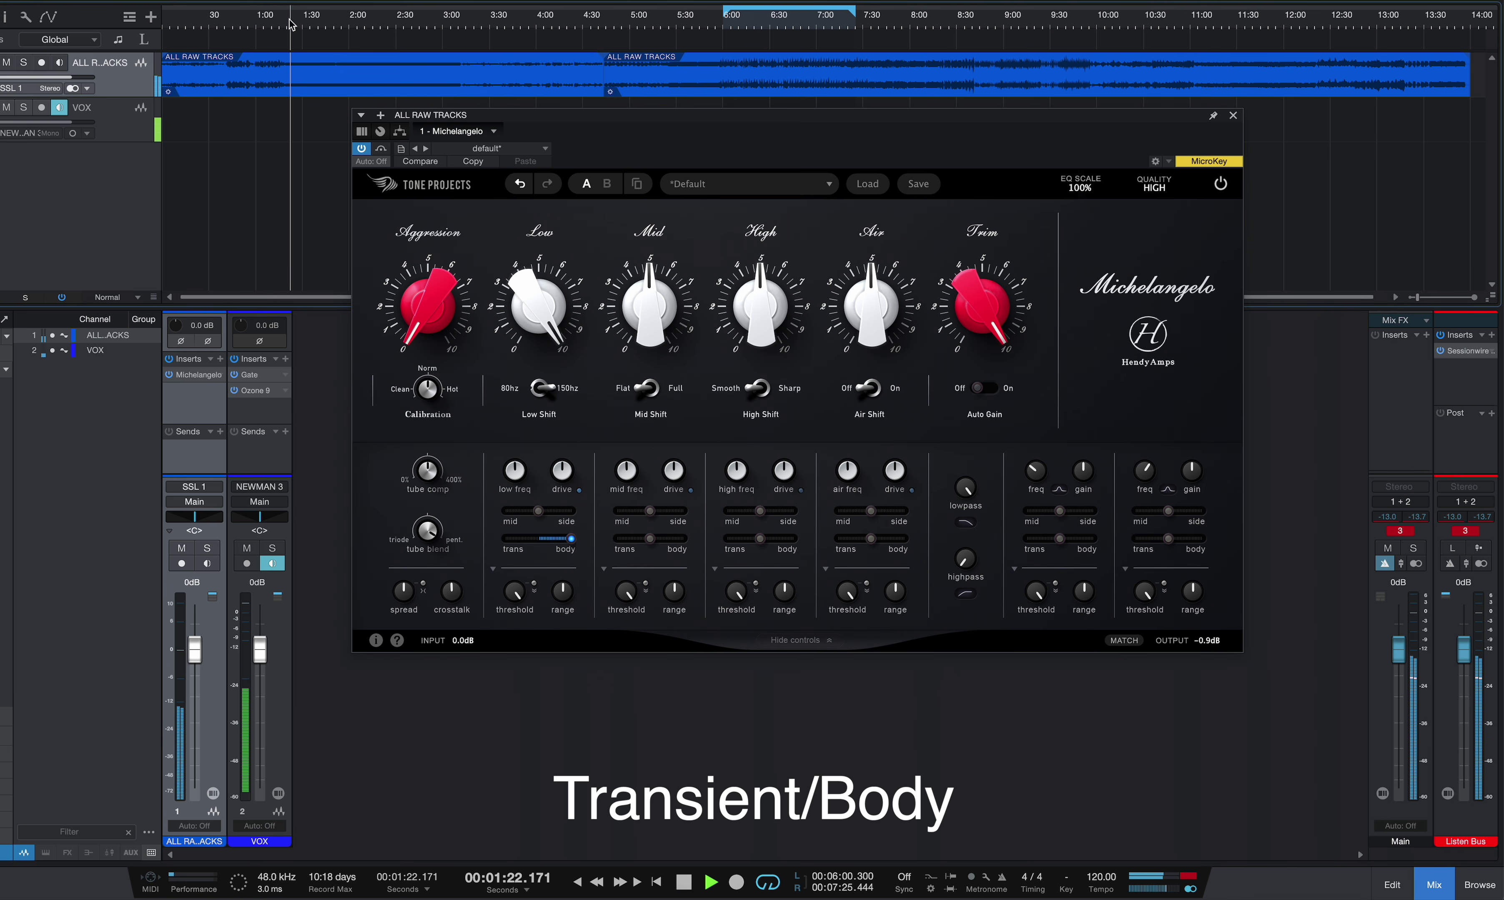
mouse_move(531, 298)
left_click_drag(530, 289, 488, 237)
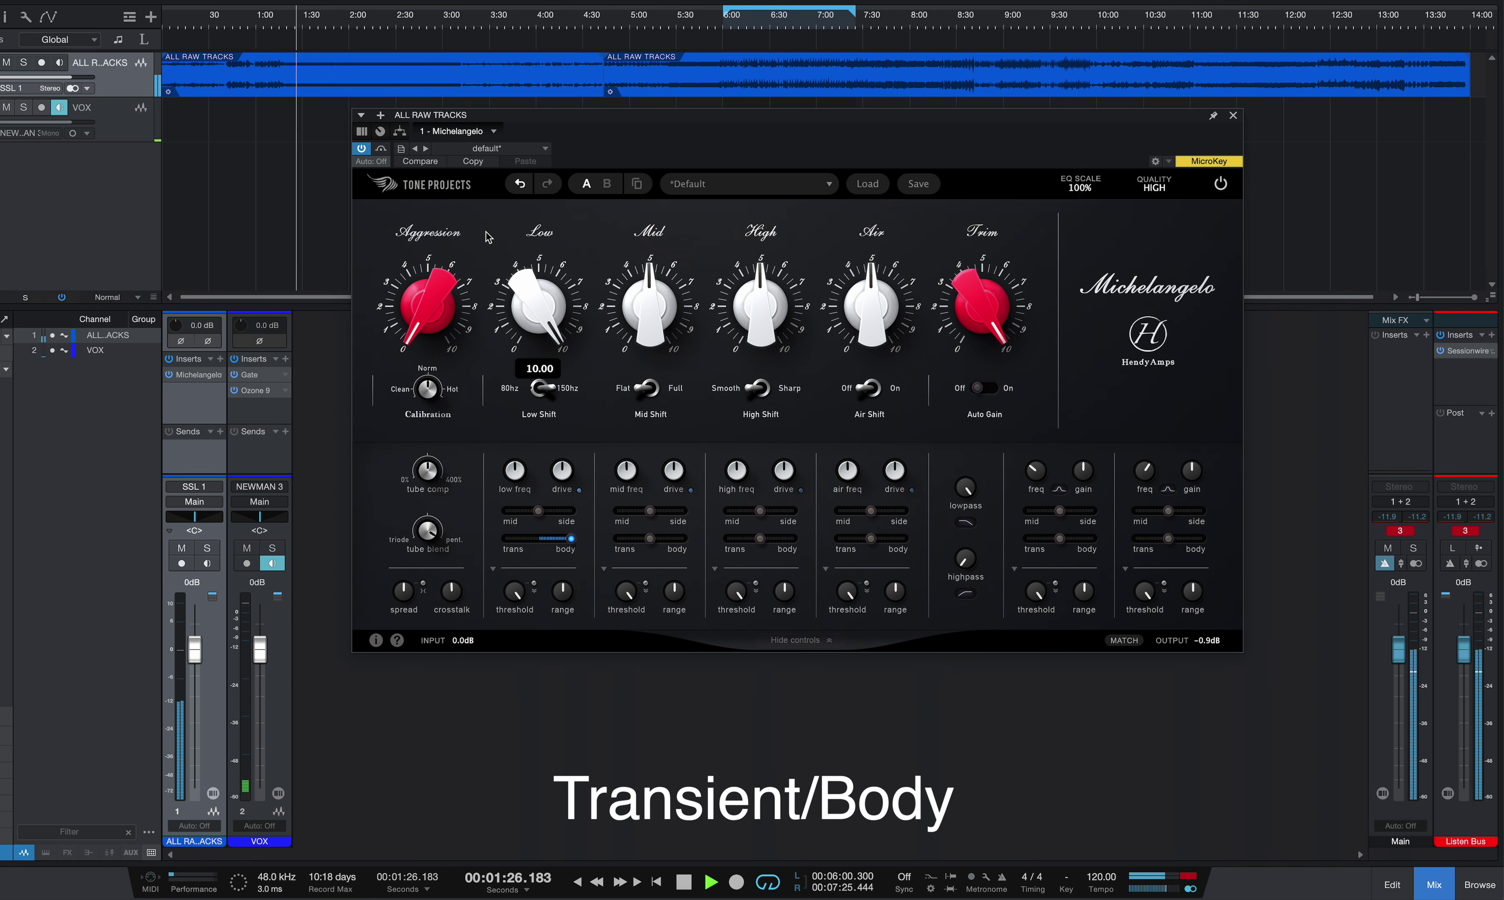
mouse_move(559, 544)
left_click_drag(558, 544, 240, 532)
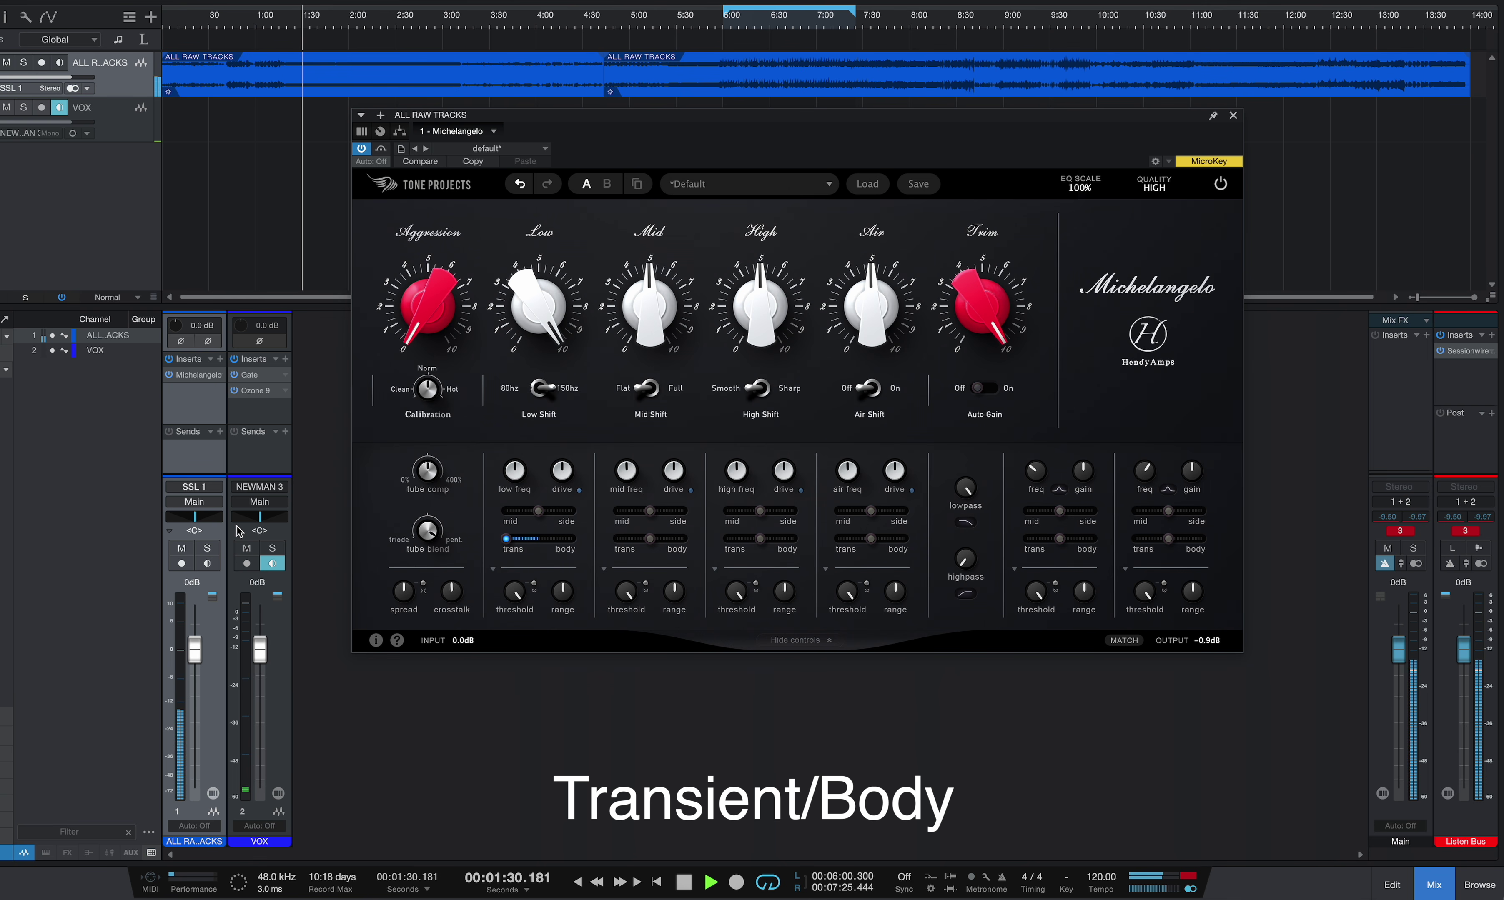
mouse_move(509, 541)
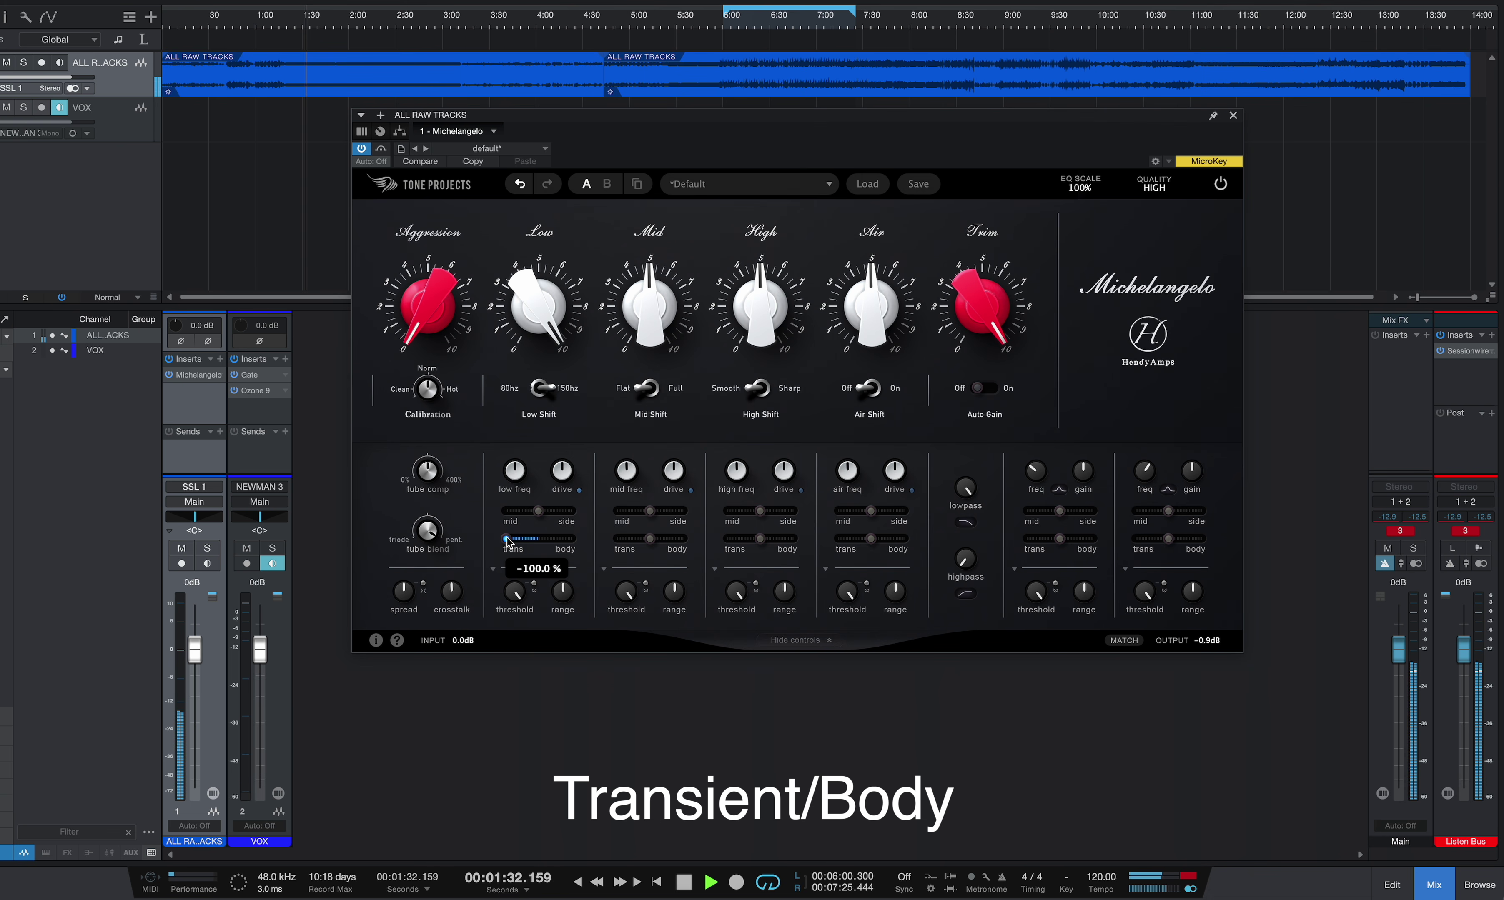
left_click_drag(508, 541, 803, 542)
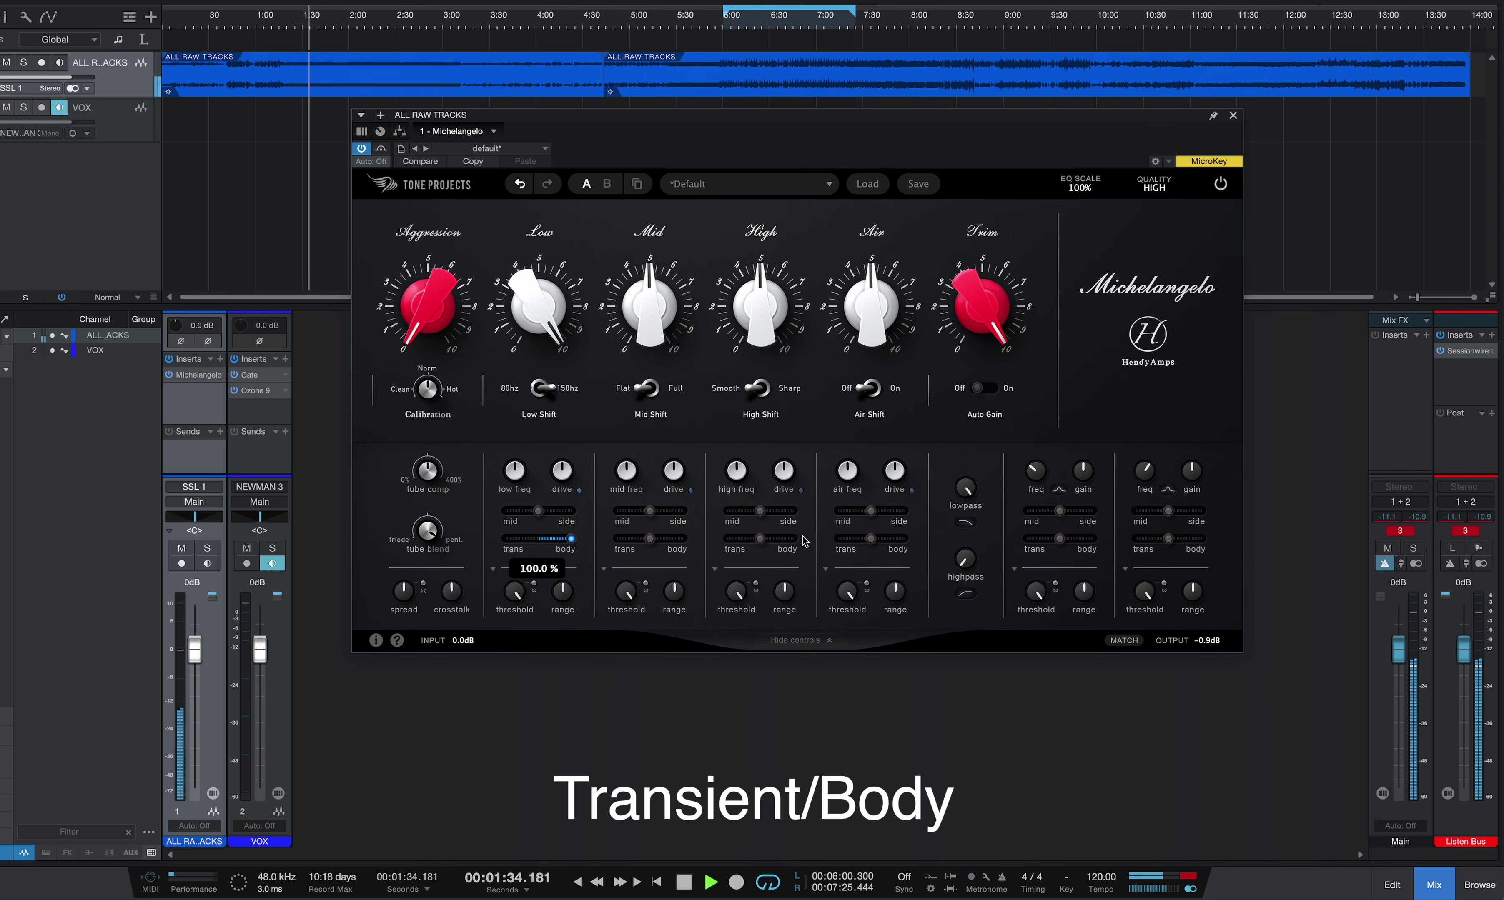
left_click_drag(804, 541, 408, 528)
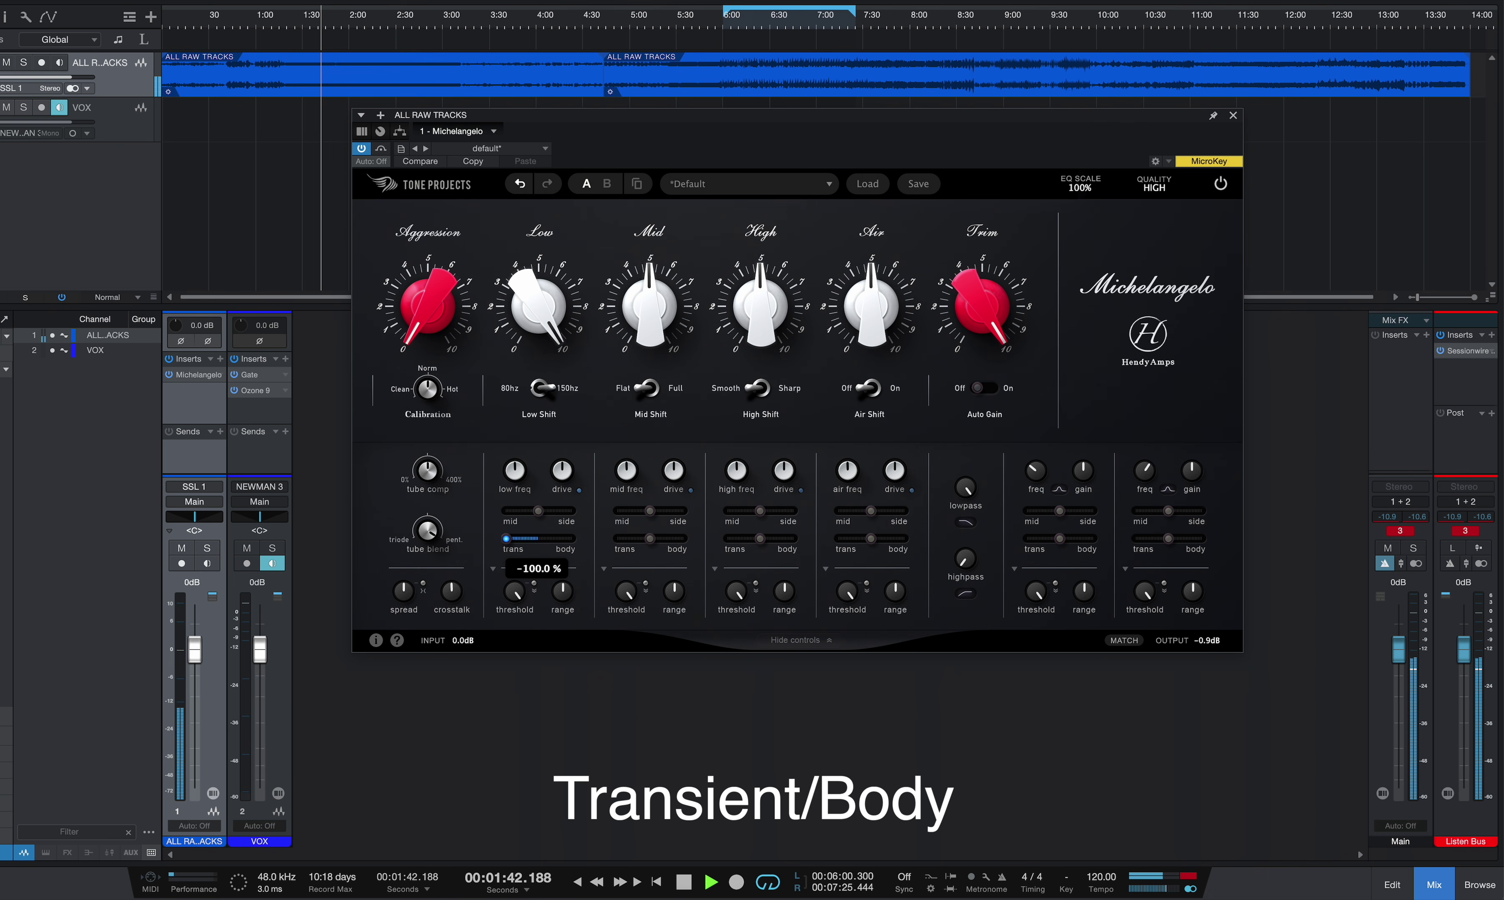
key("space")
mouse_move(555, 341)
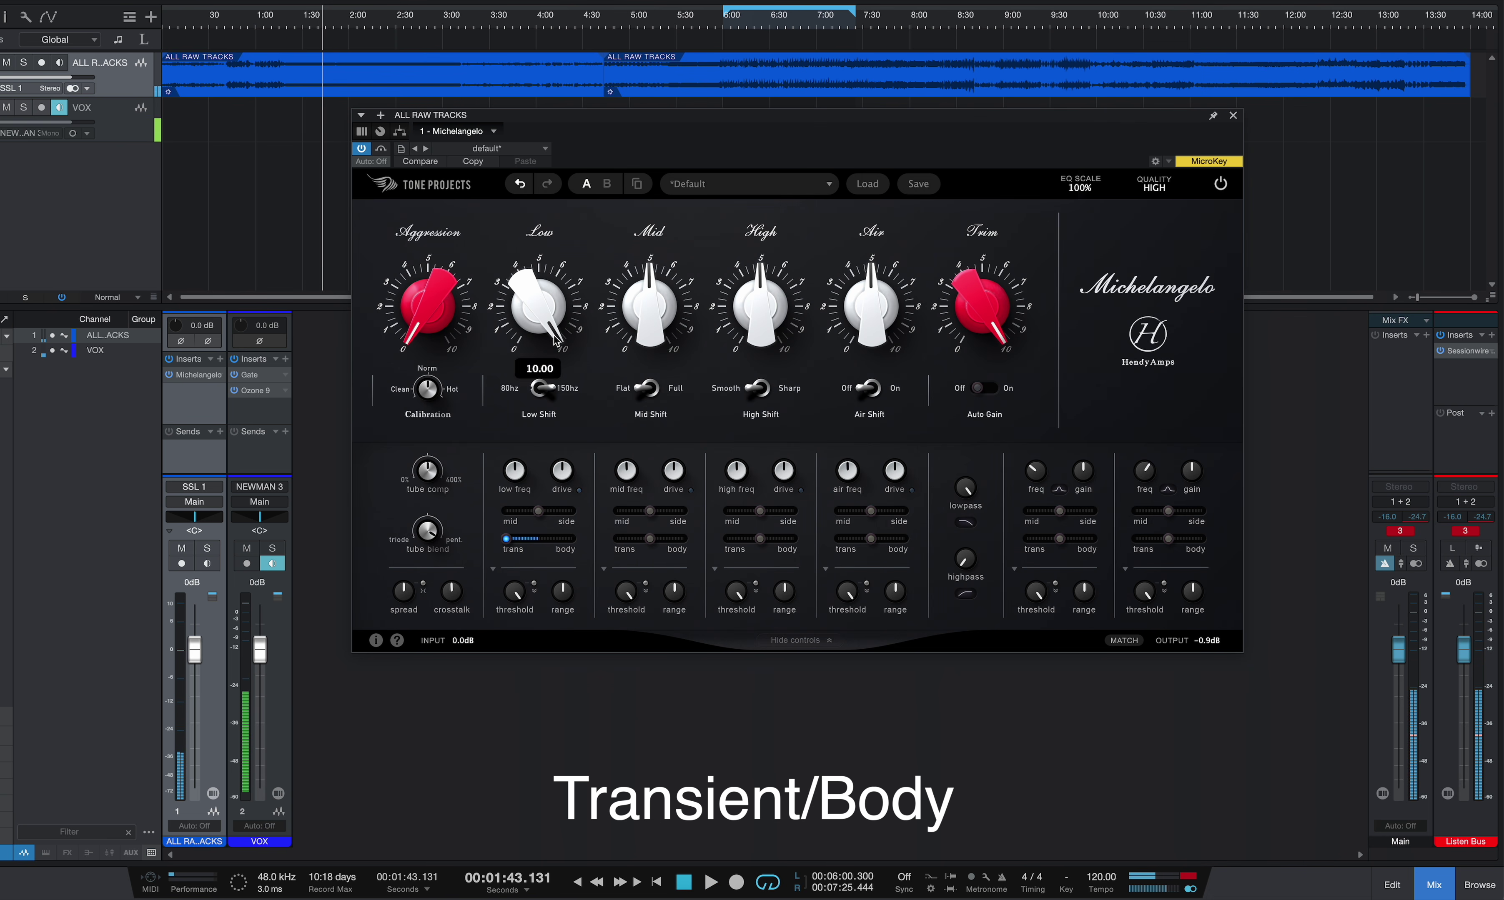
Step: Play the mix from about 6:02 and compare the transient-only Low boost with the EQ bypassed
left_click(728, 30)
mouse_move(568, 291)
key("space")
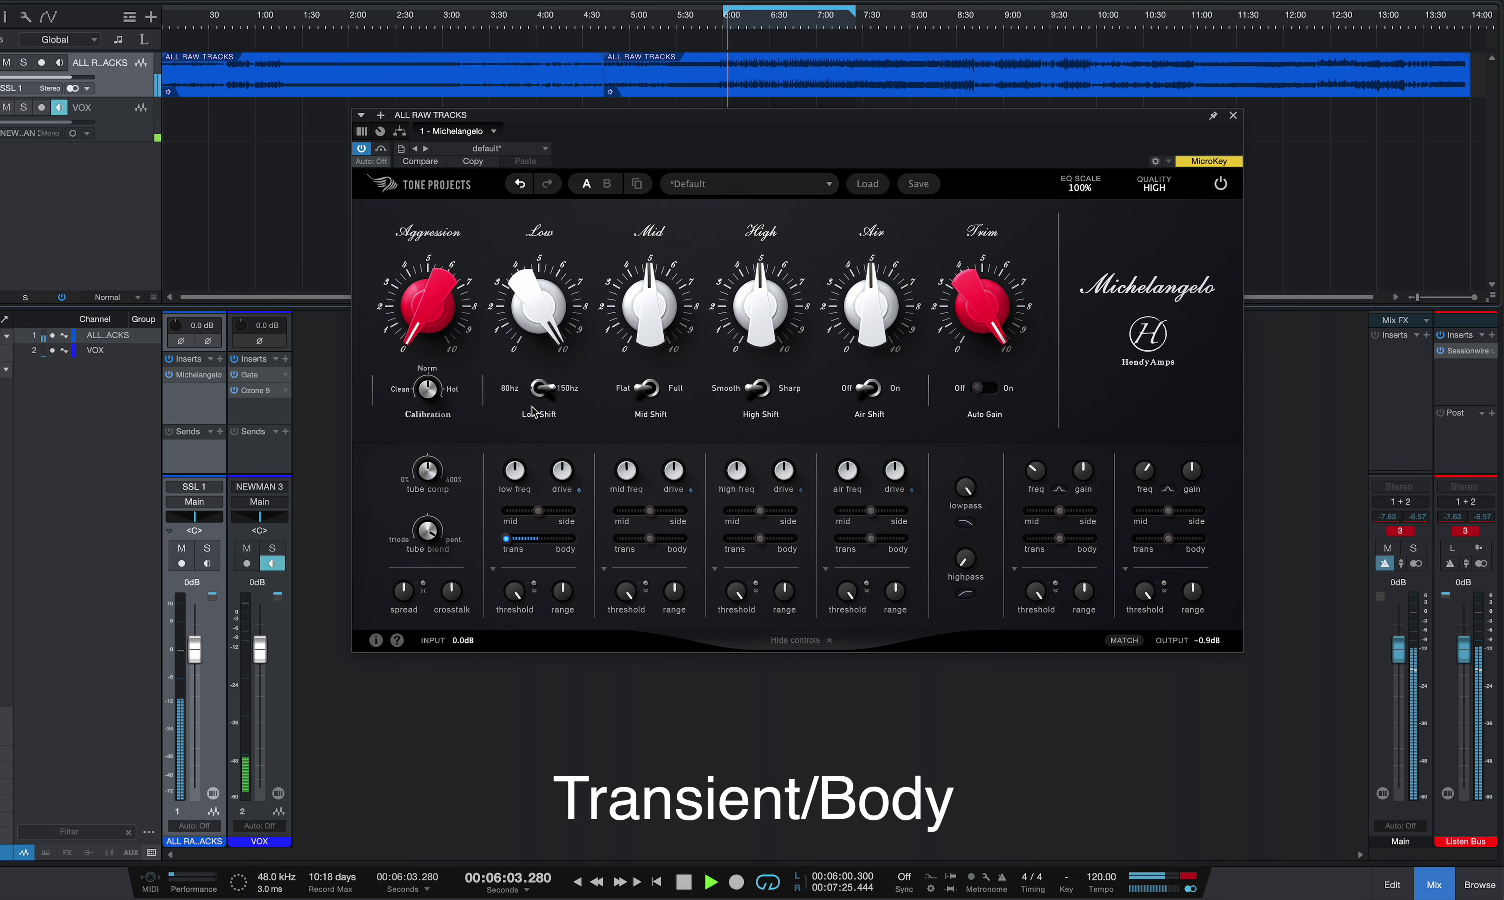
left_click(1224, 187)
left_click(1224, 187)
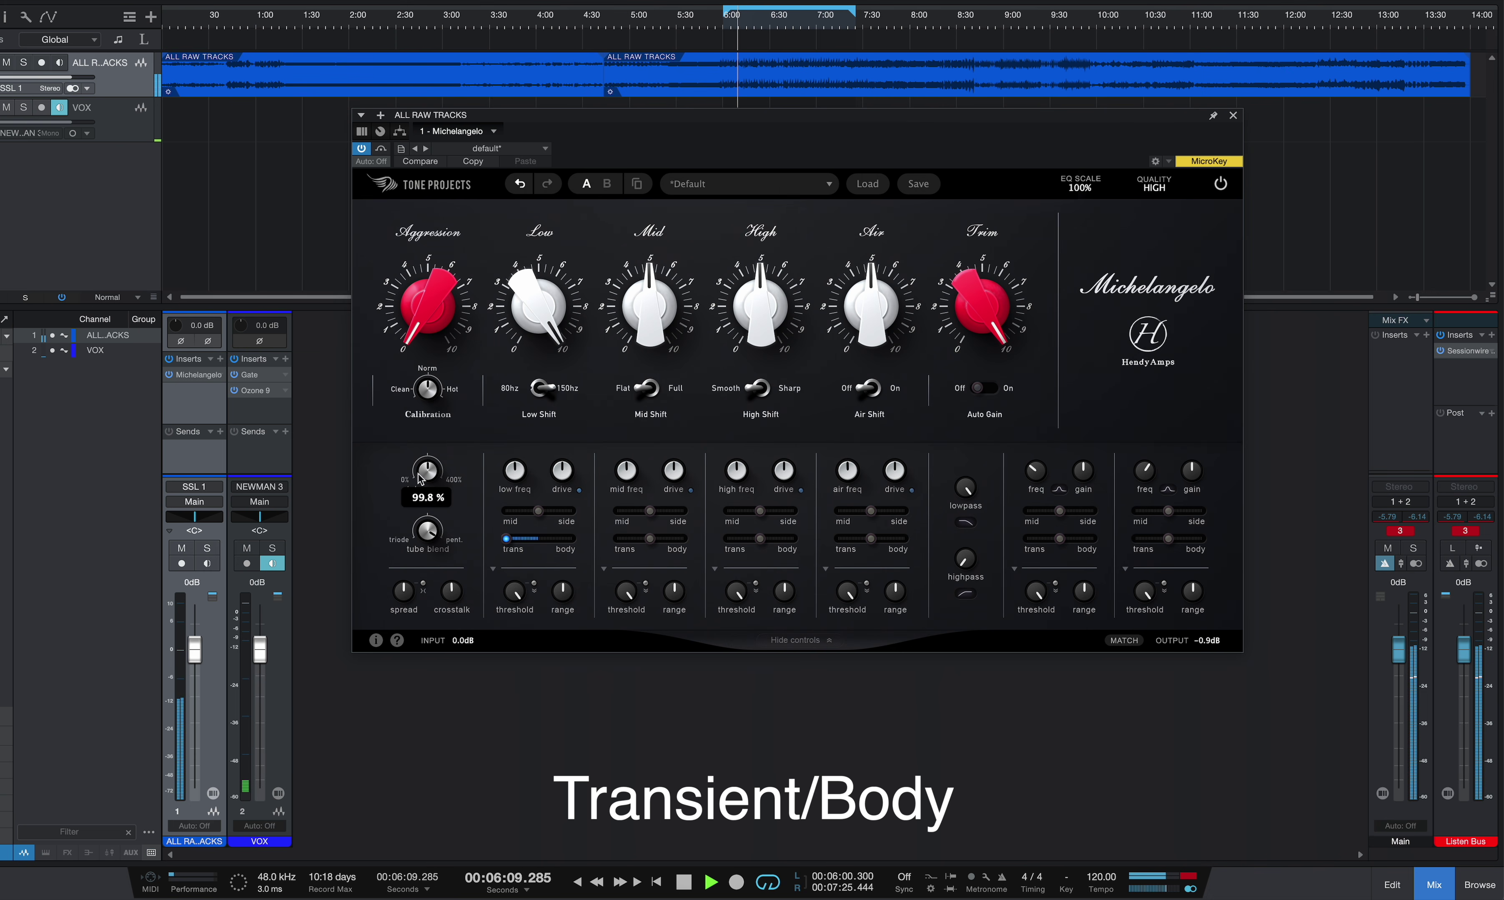
Step: Compare the Low boost at 100% body and -100% transient during the louder section
mouse_move(509, 543)
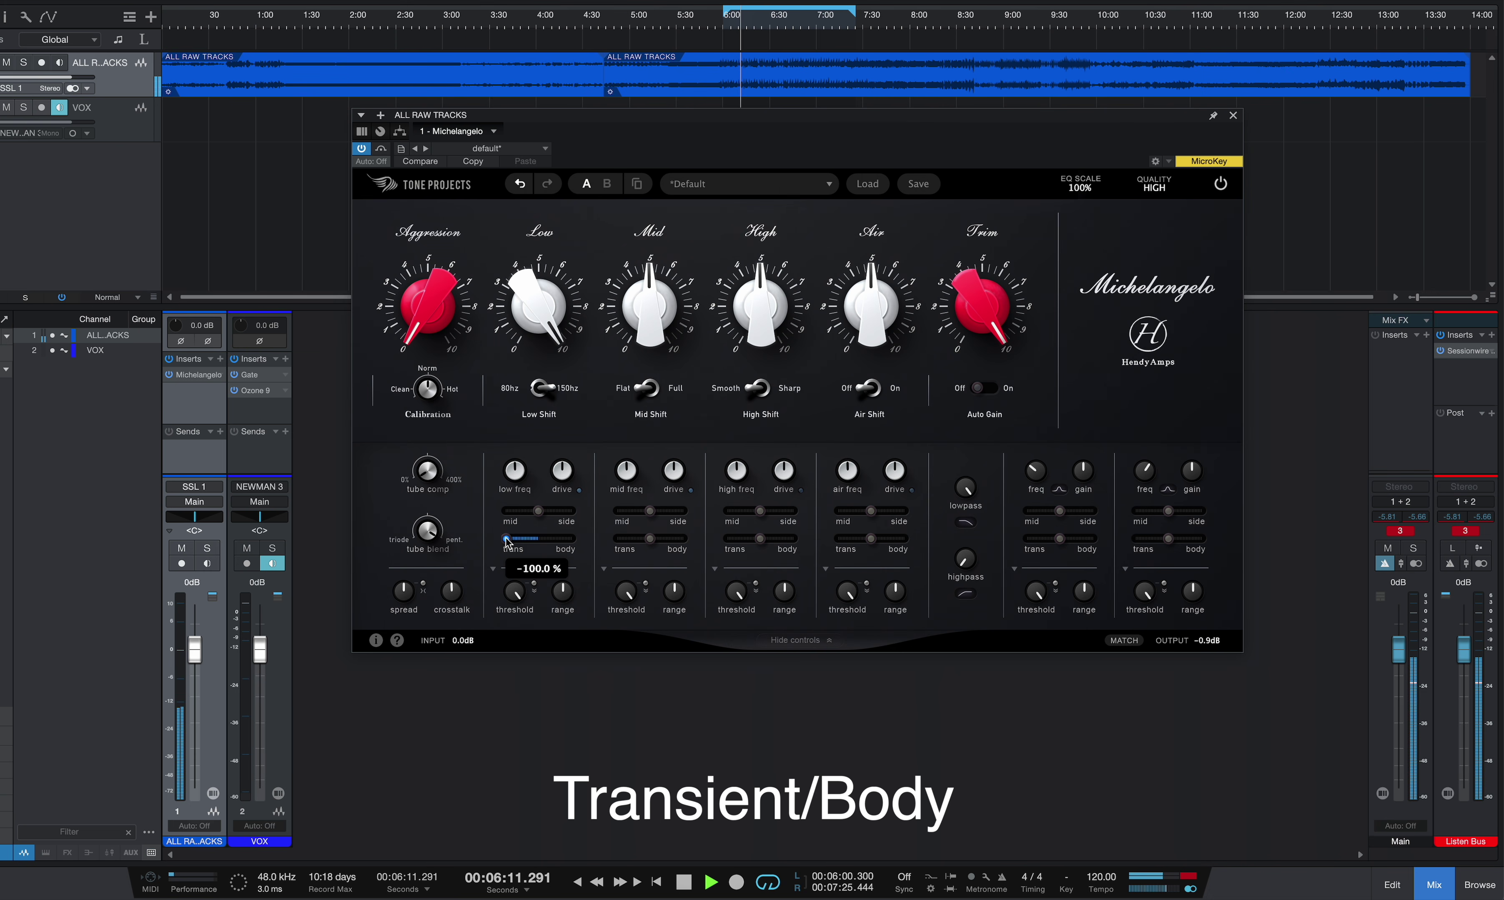
left_click_drag(508, 543, 874, 542)
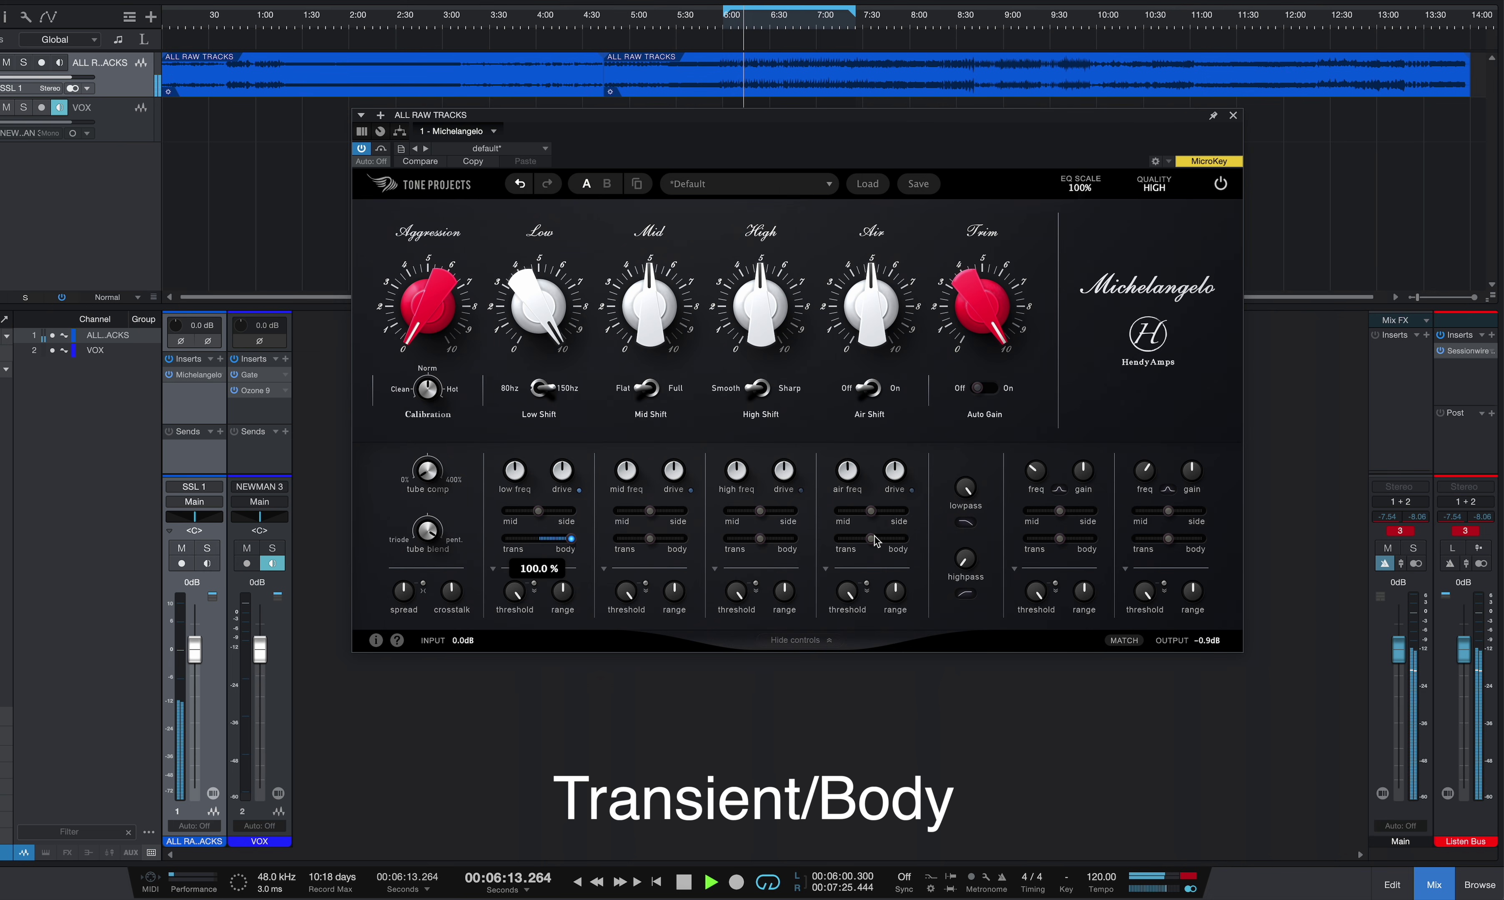
left_click_drag(876, 541, 189, 605)
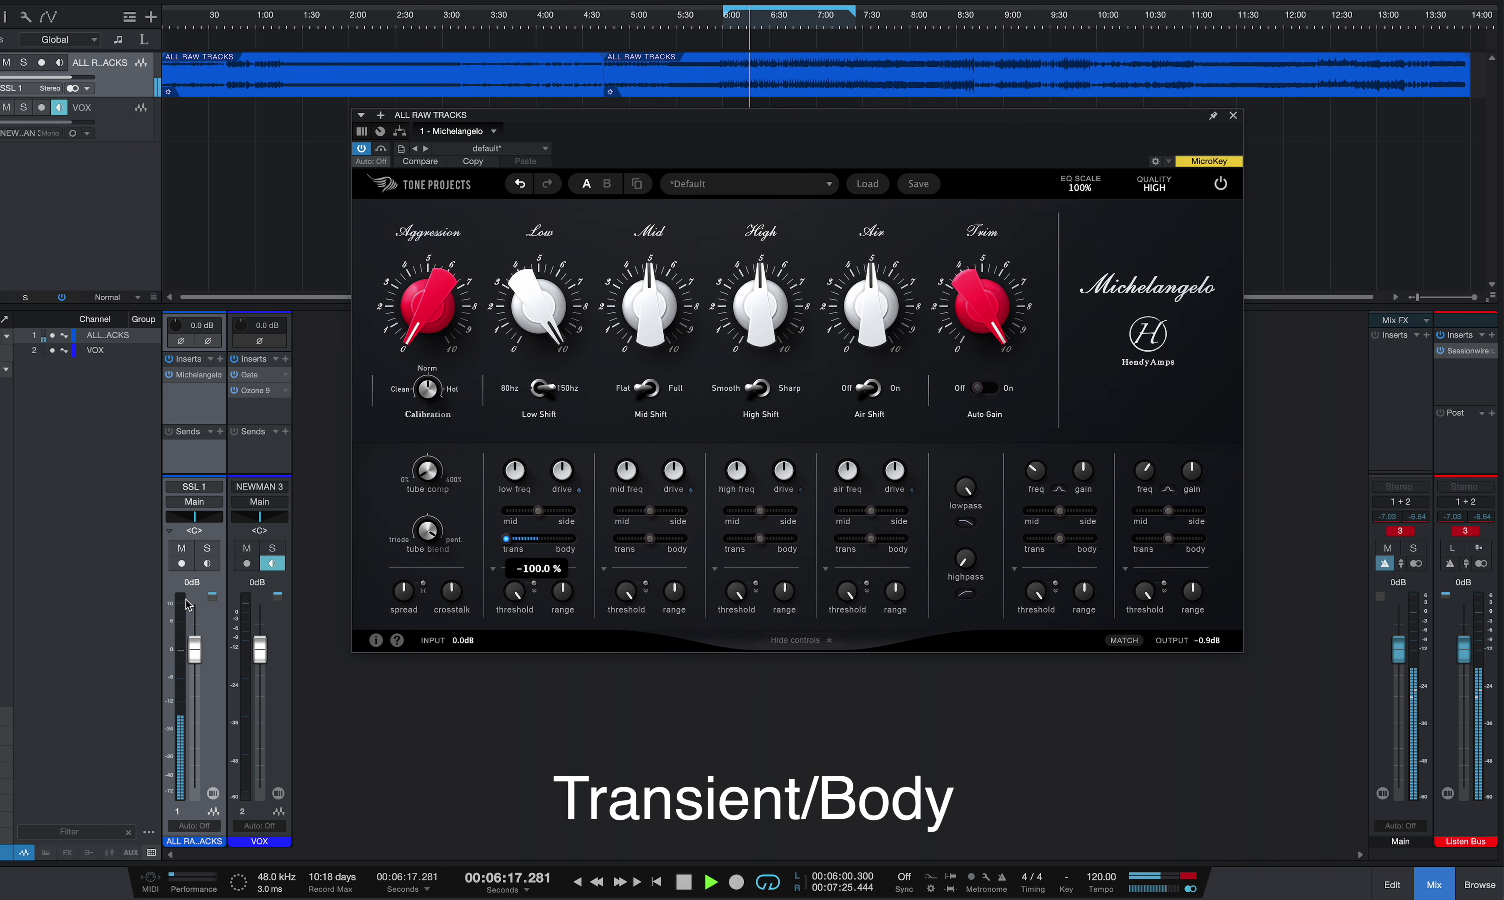
left_click_drag(188, 605, 300, 533)
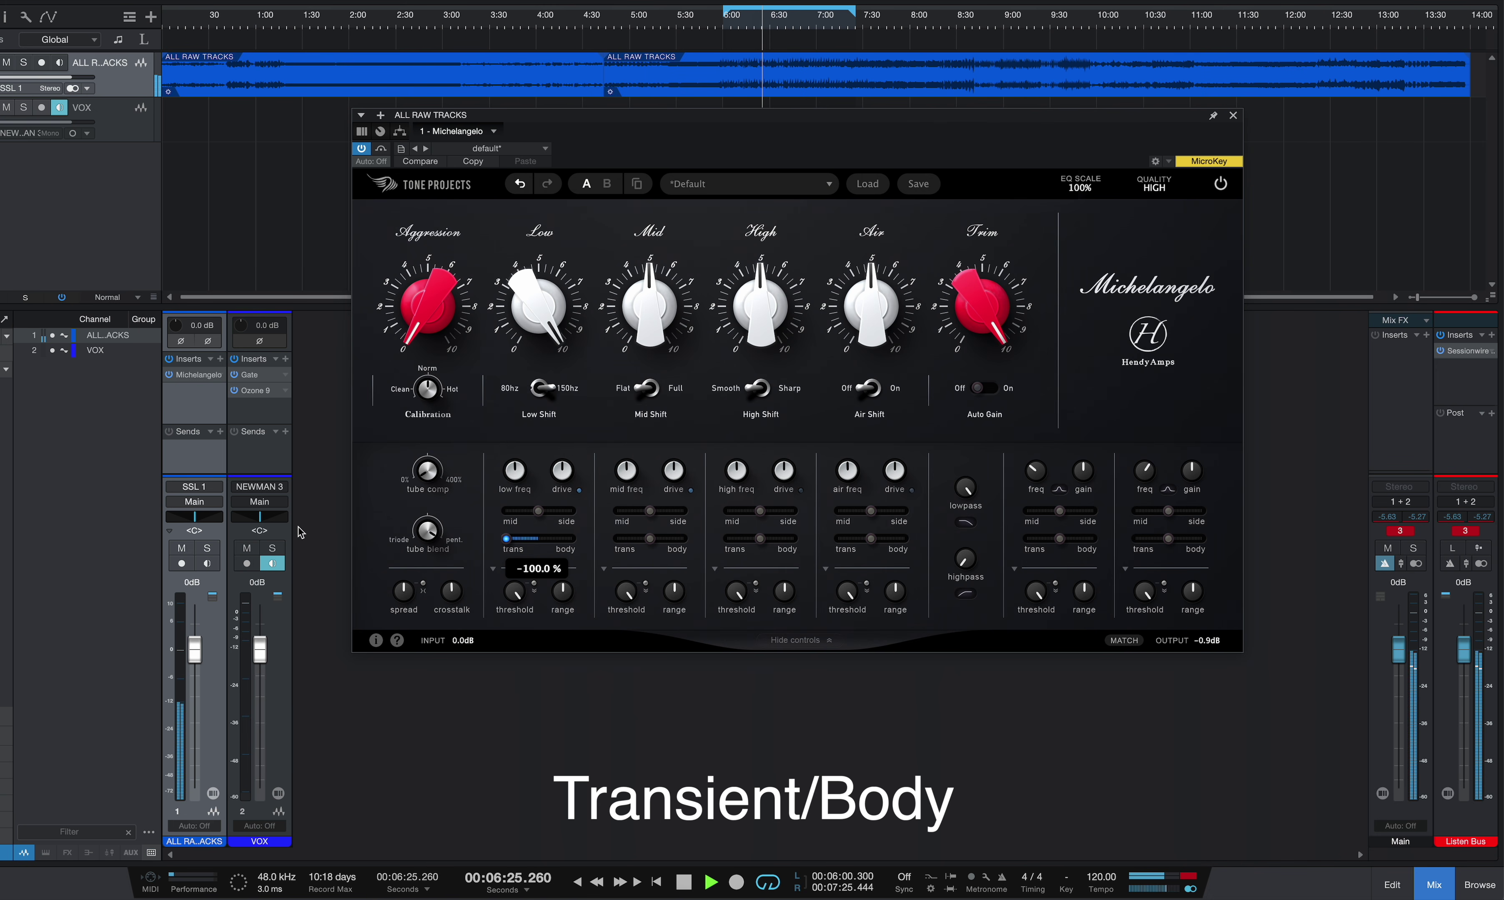
Step: Reset the Low band's transient/body balance to centre and its gain to the default
mouse_move(537, 542)
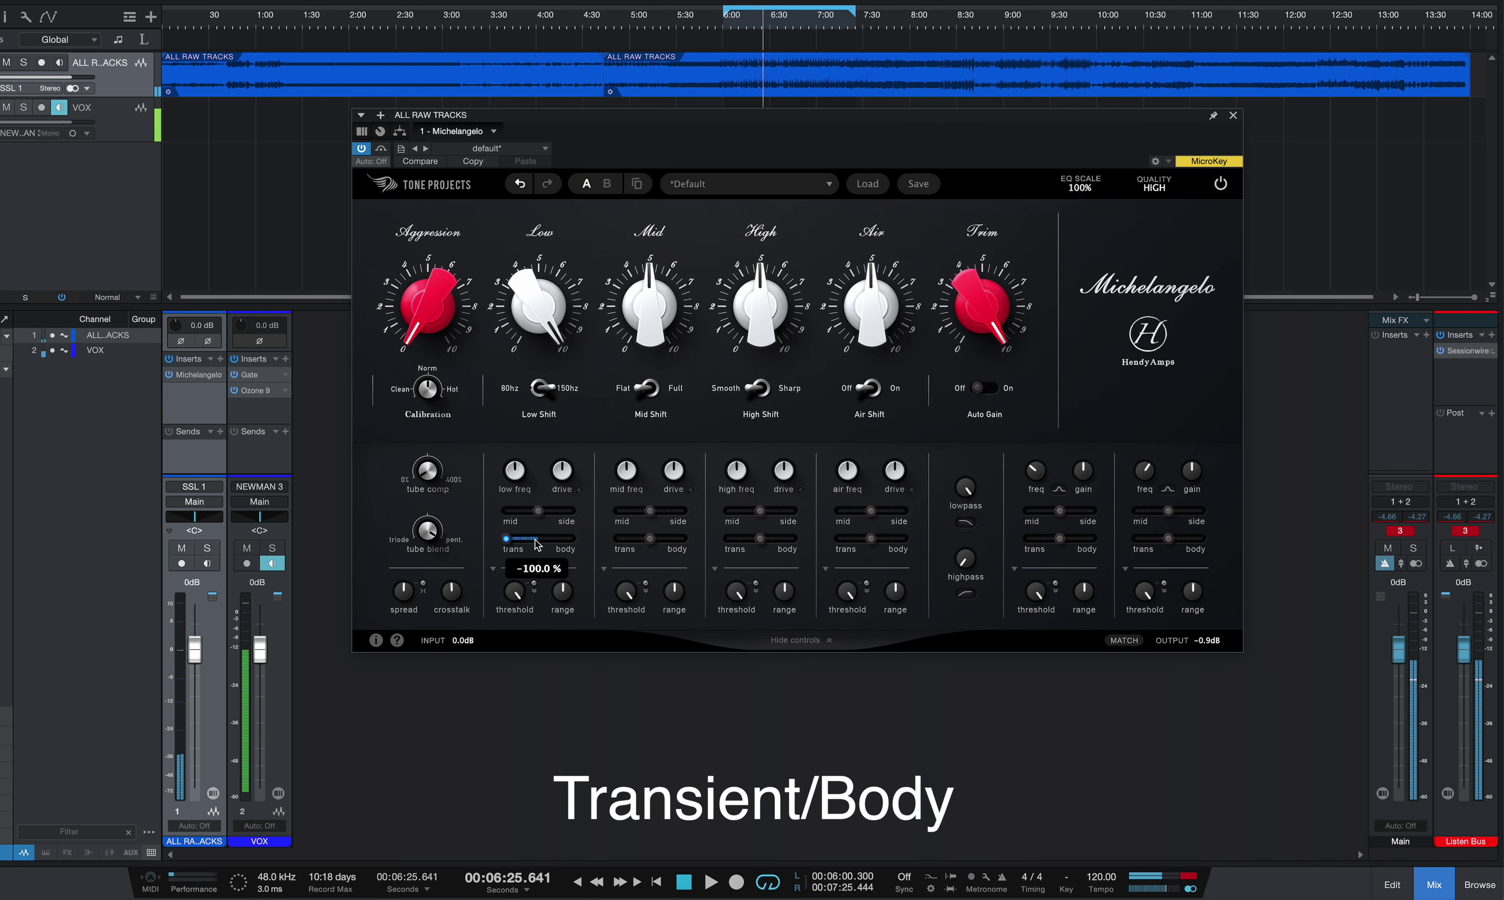
double_click(529, 542)
double_click(543, 353)
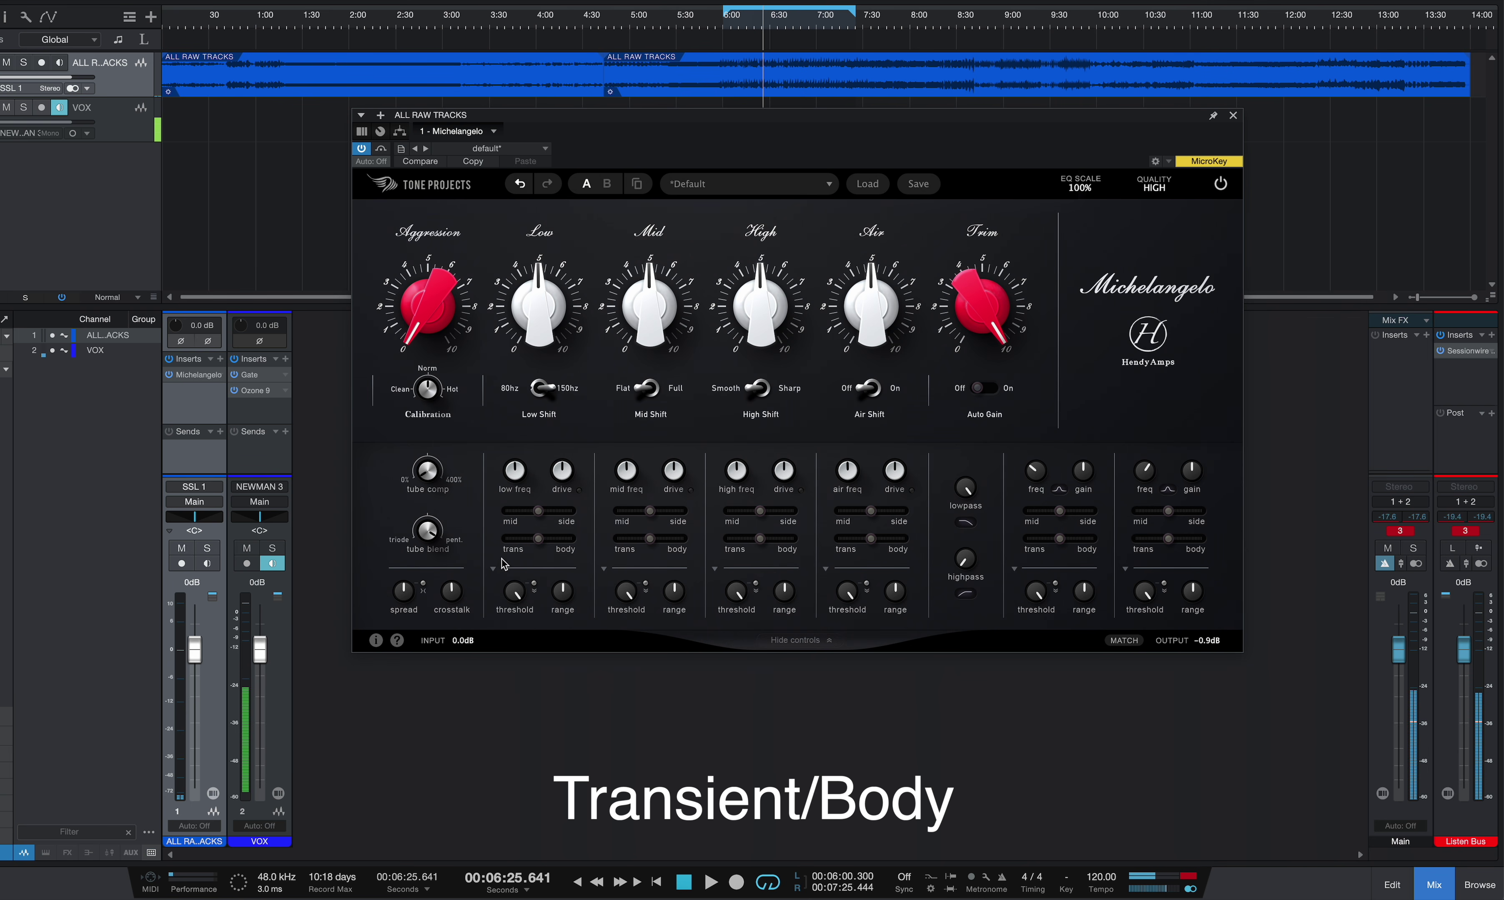
Step: Show the Low band's transient duration and sensitivity and its dynamic EQ attack and release settings, and close them
left_click(493, 569)
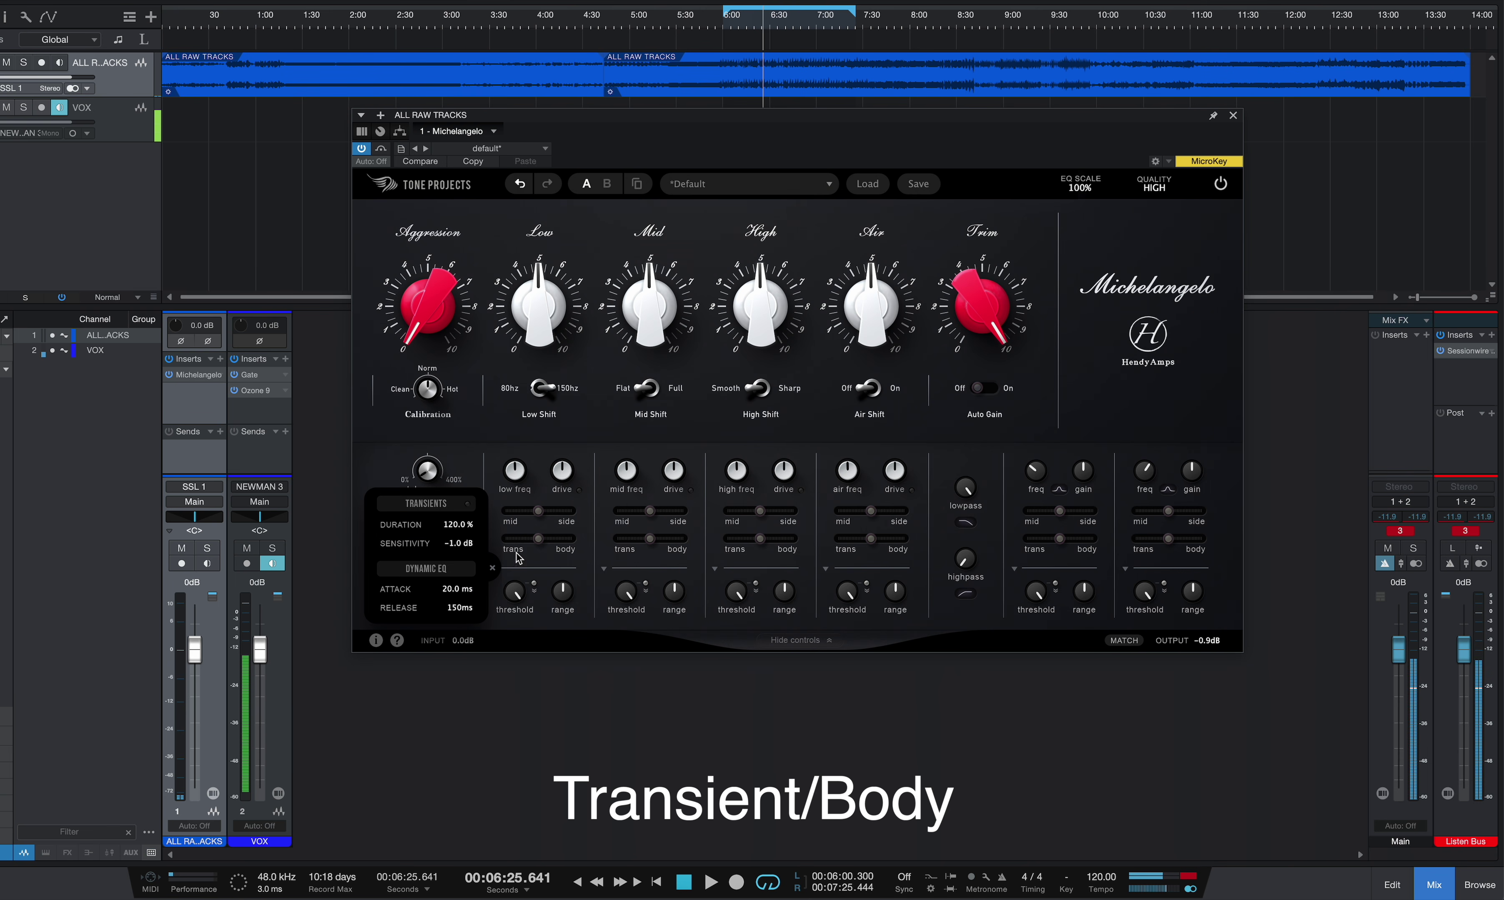
mouse_move(556, 542)
left_click(493, 569)
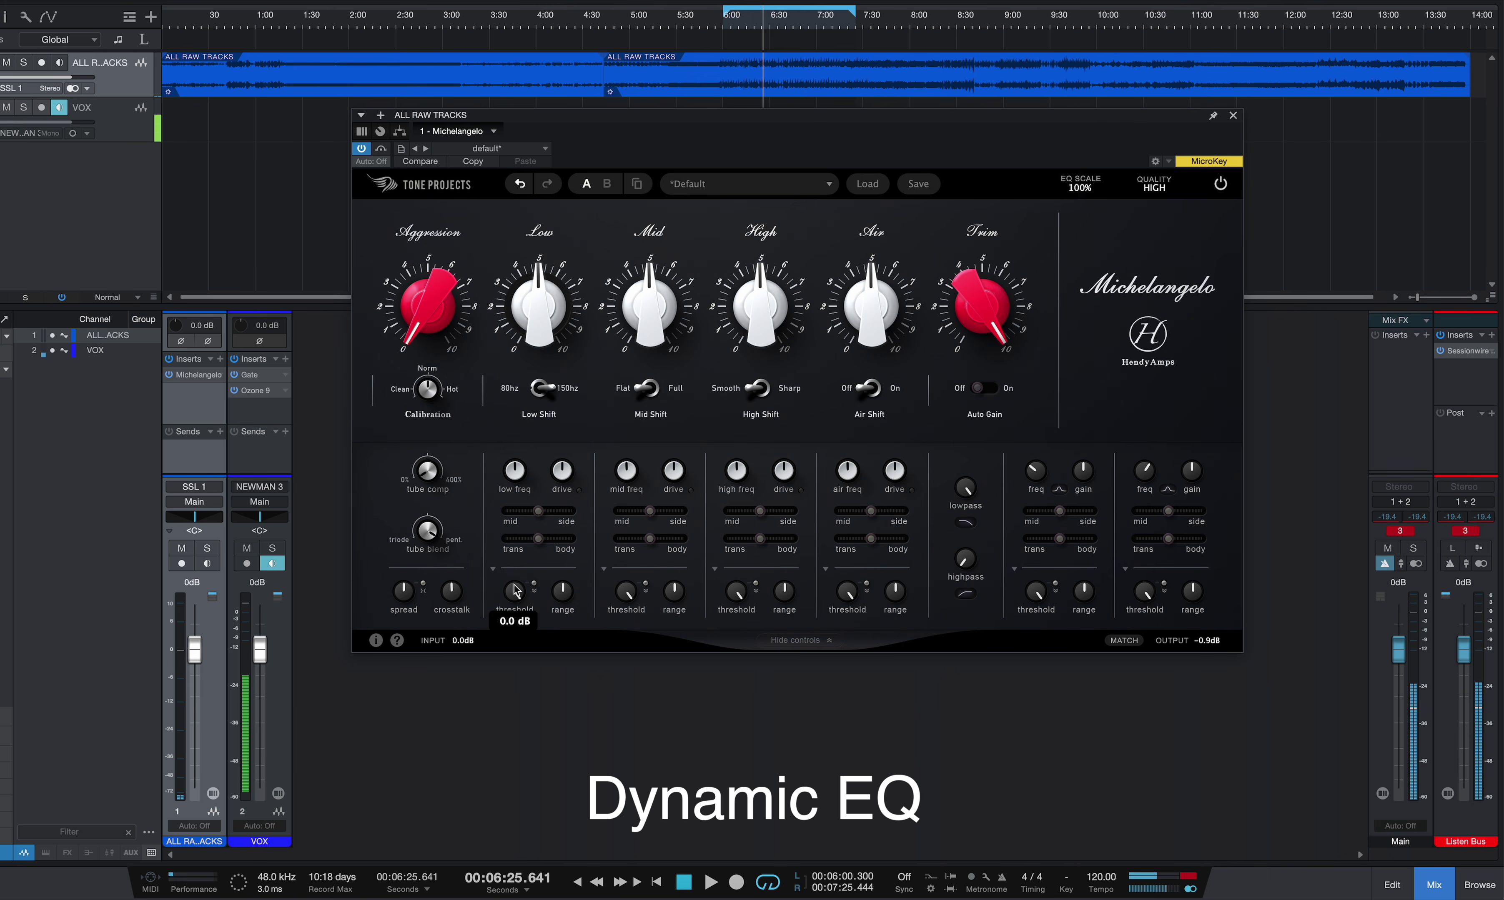
left_click(493, 569)
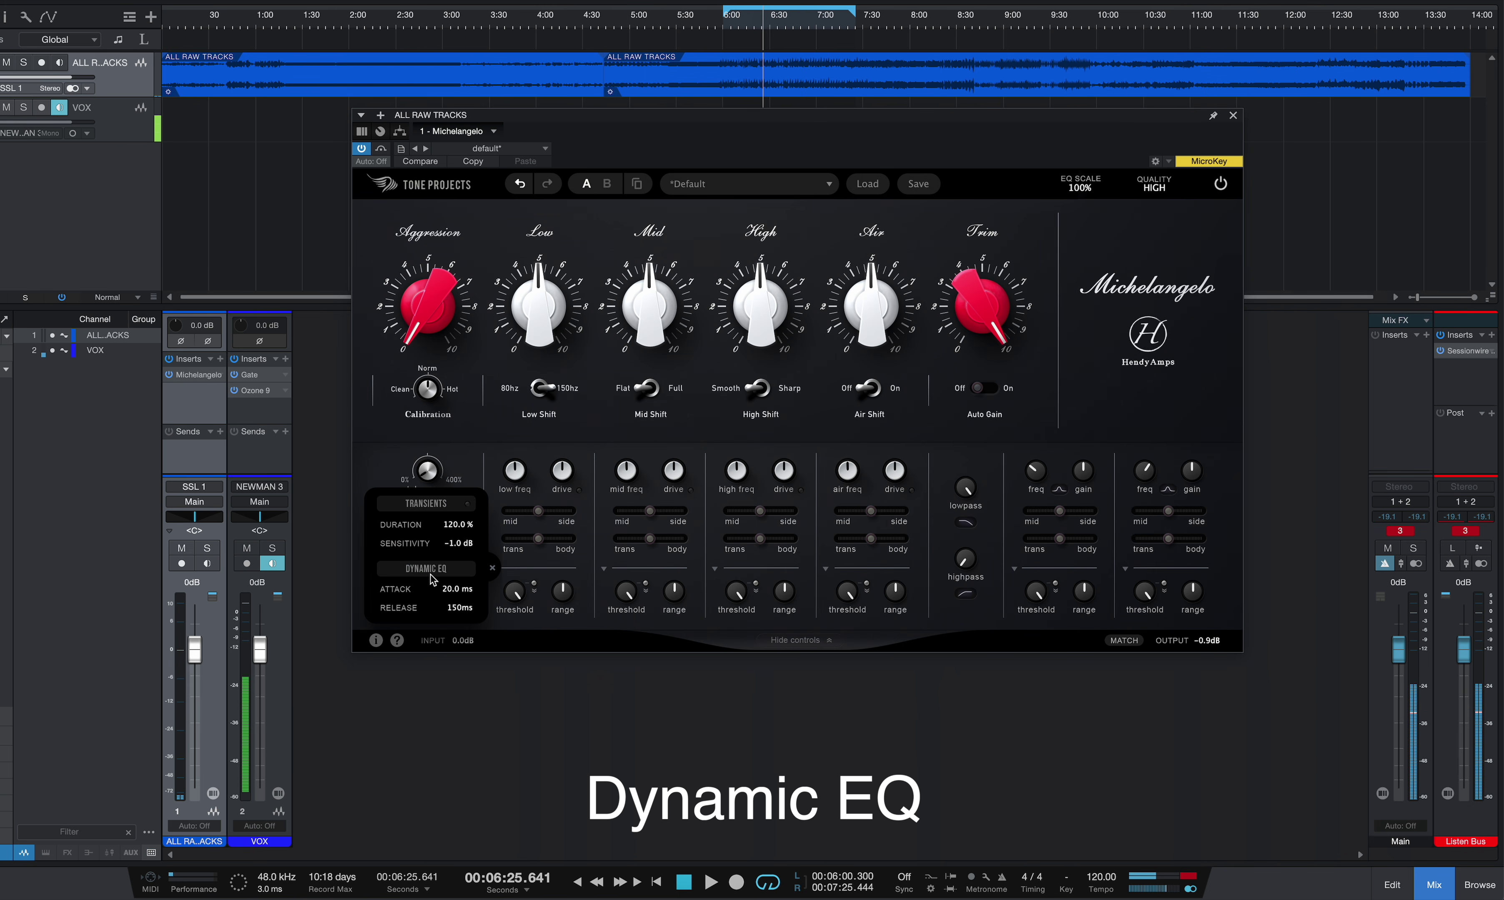
left_click(492, 568)
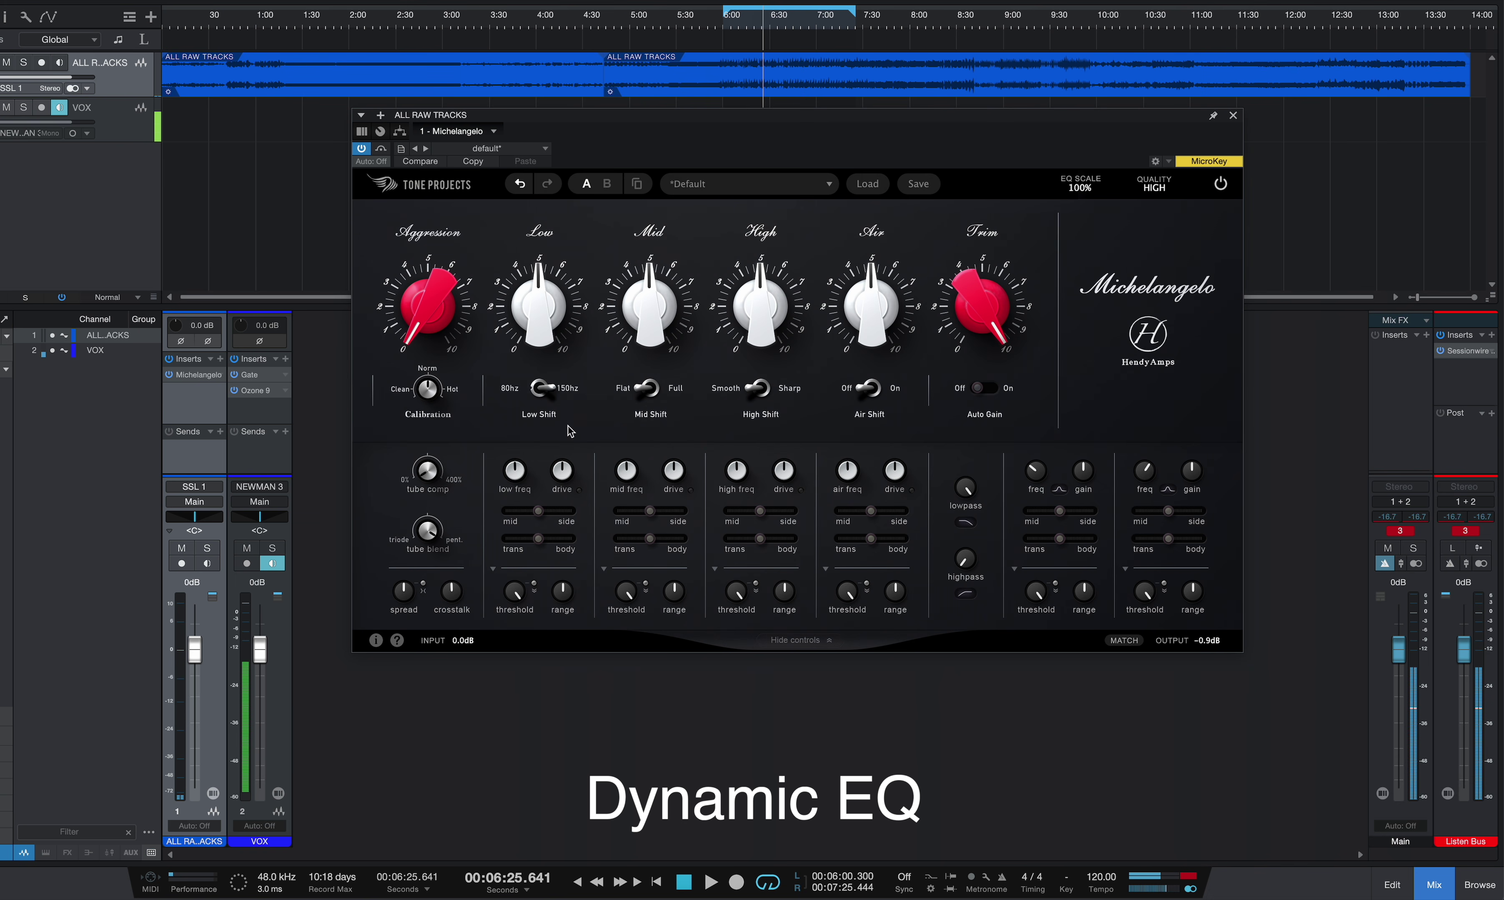
Step: Place the playhead at about 6:02 and set the Low band's dynamic threshold to about mid-scale with a slightly positive range
left_click(726, 22)
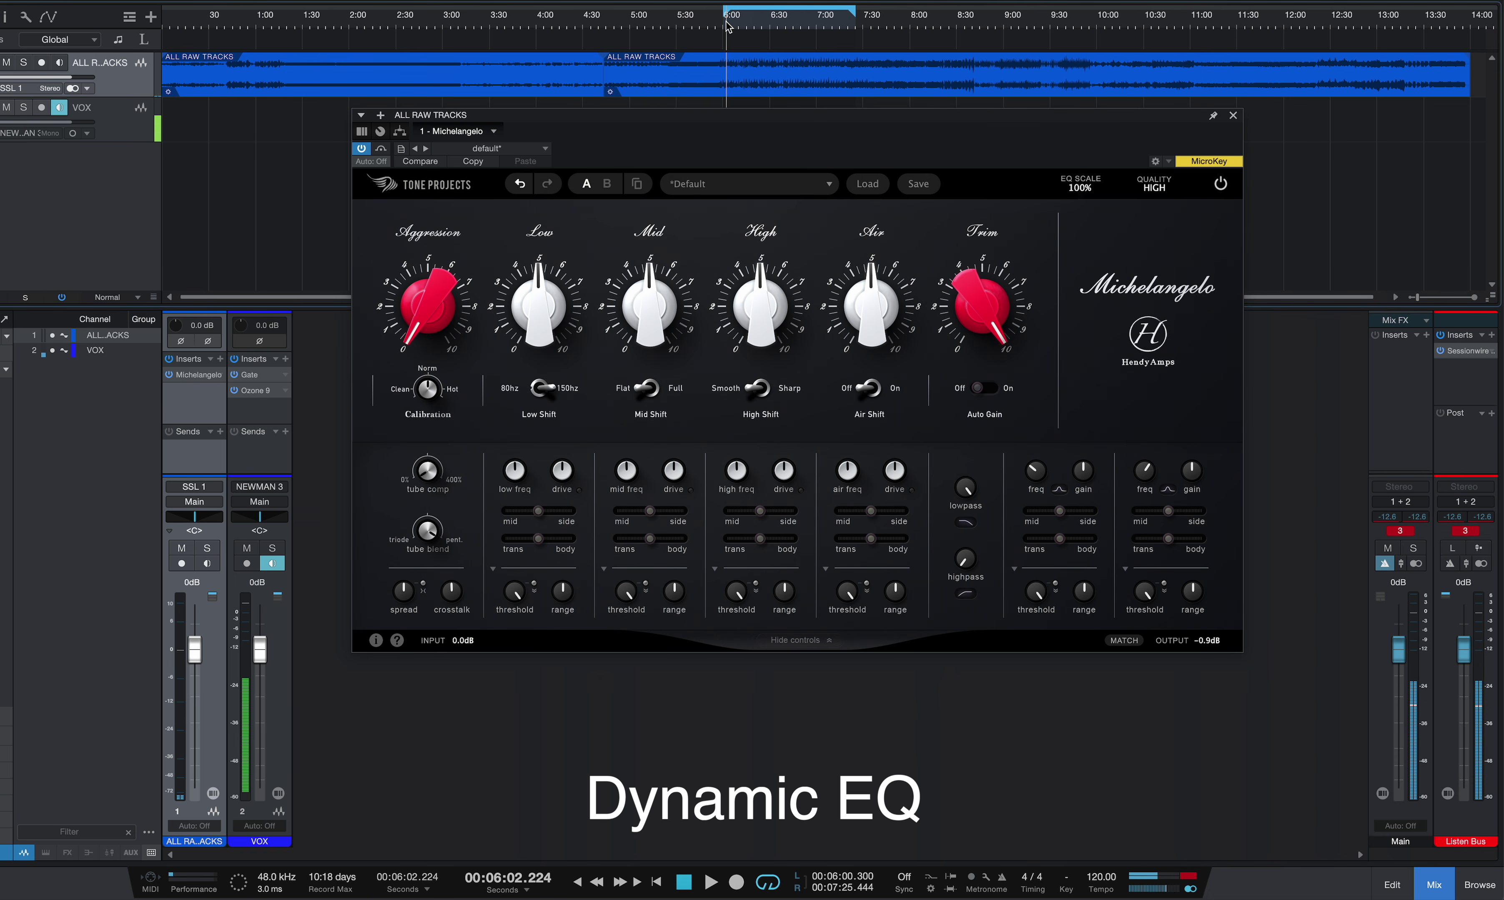
left_click_drag(547, 599, 409, 886)
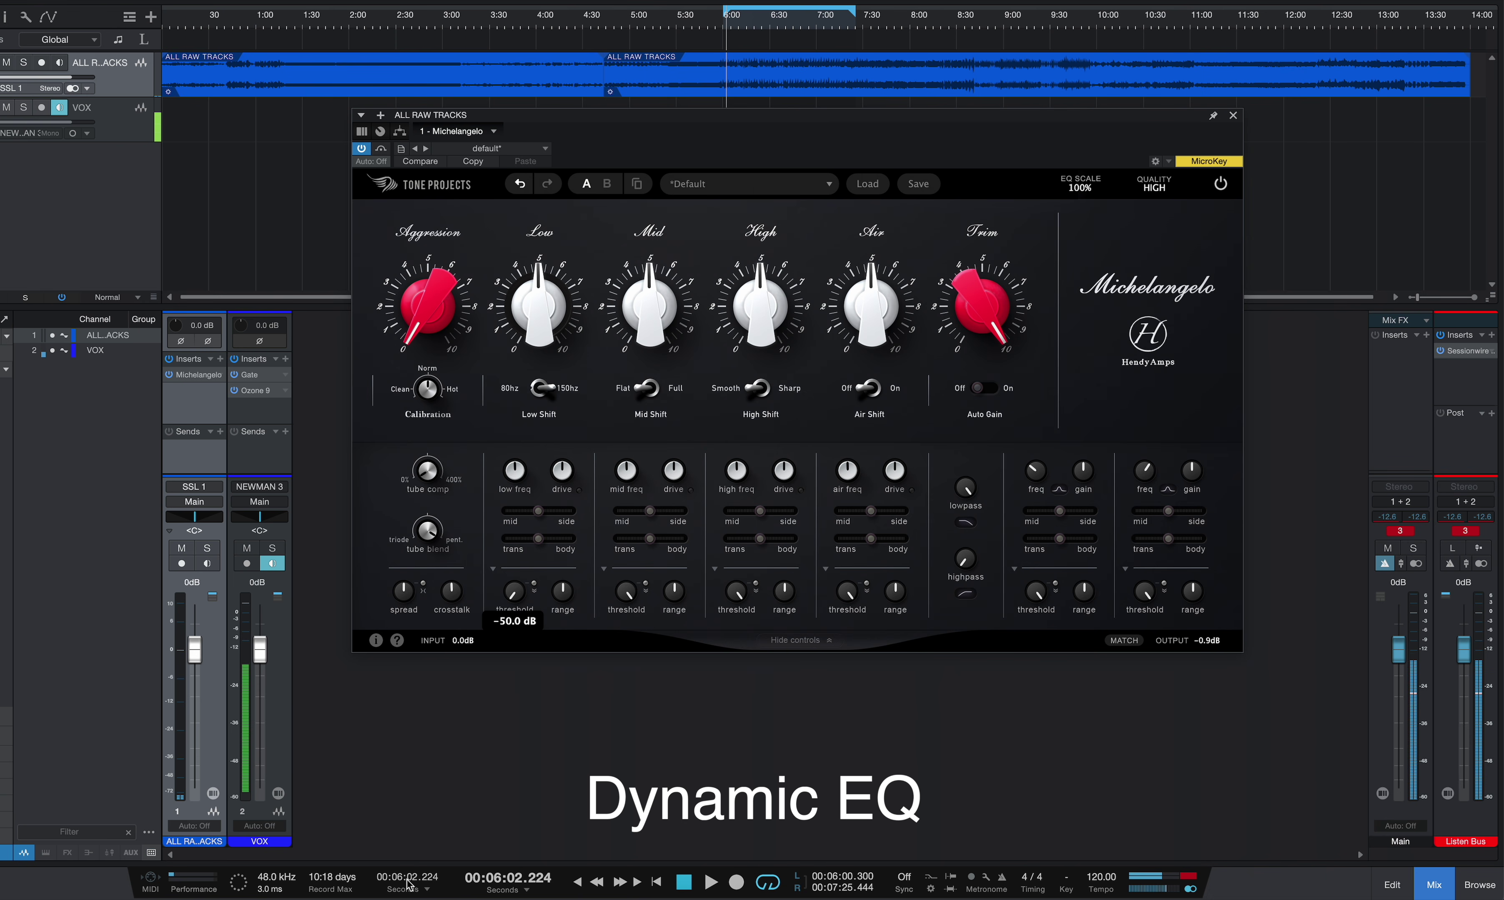
left_click_drag(426, 662, 379, 671)
left_click(557, 598)
left_click_drag(560, 600, 518, 737)
left_click_drag(513, 623, 519, 573)
left_click(555, 292)
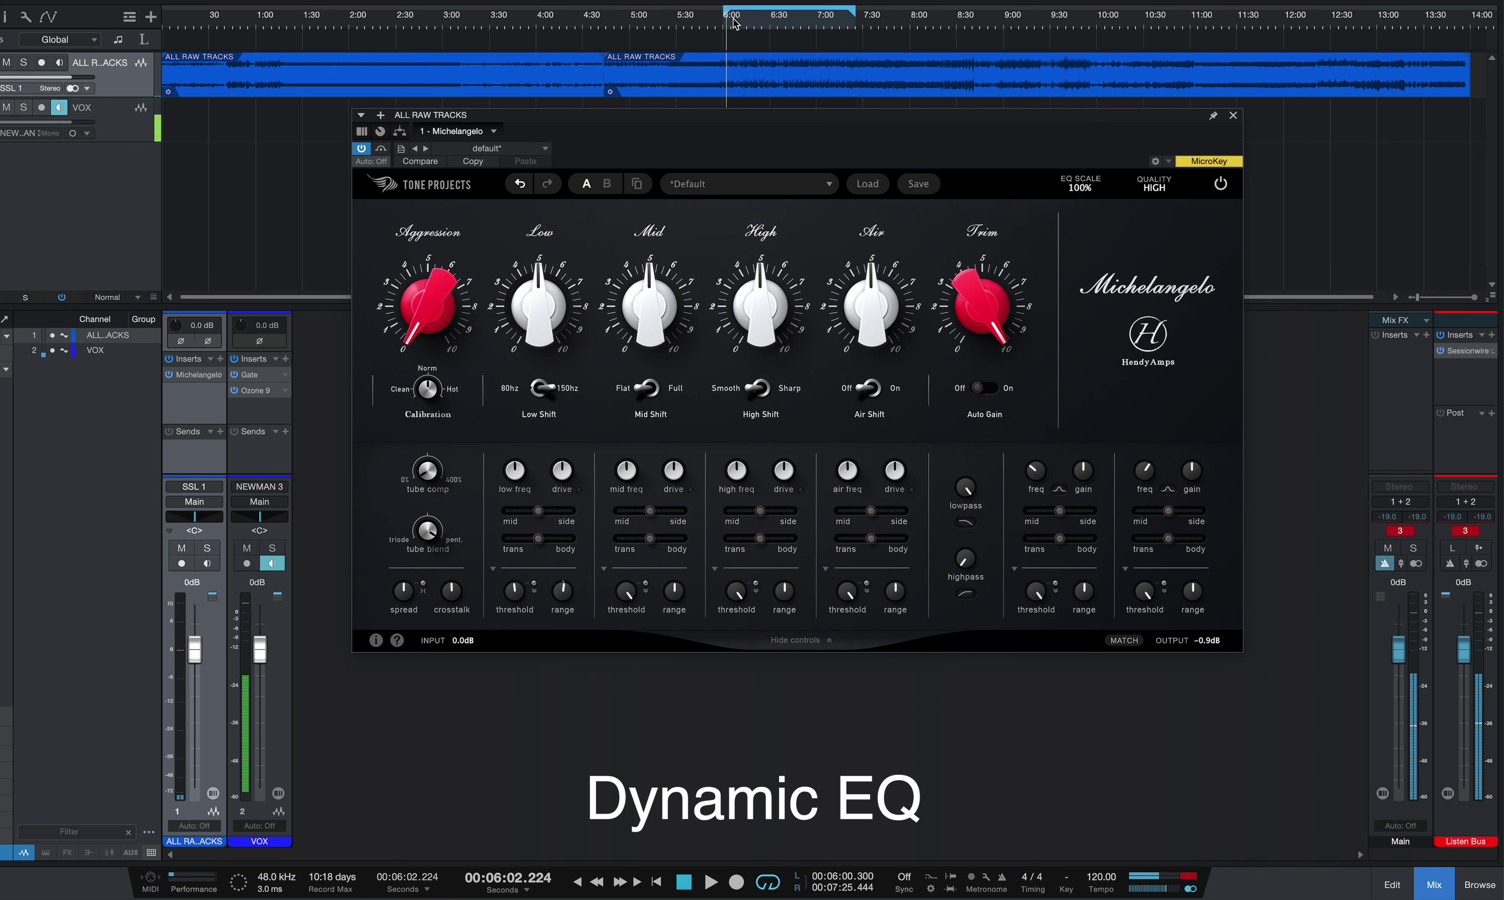
Step: Start playback, readjust the Low band's dynamic threshold, and raise its range to 83.99%
key("space")
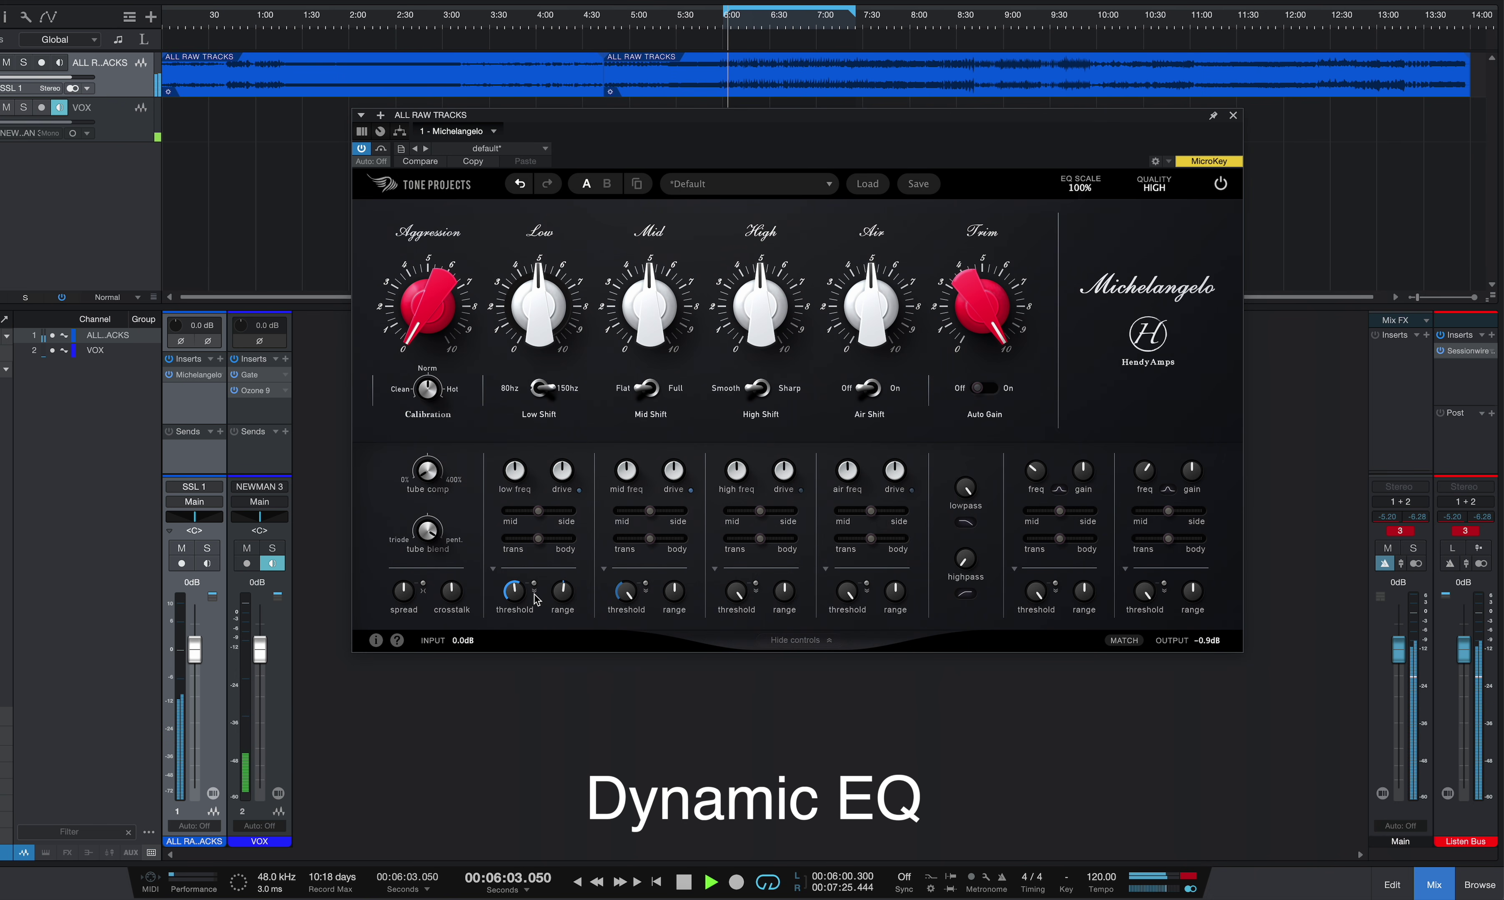
left_click_drag(514, 590, 577, 478)
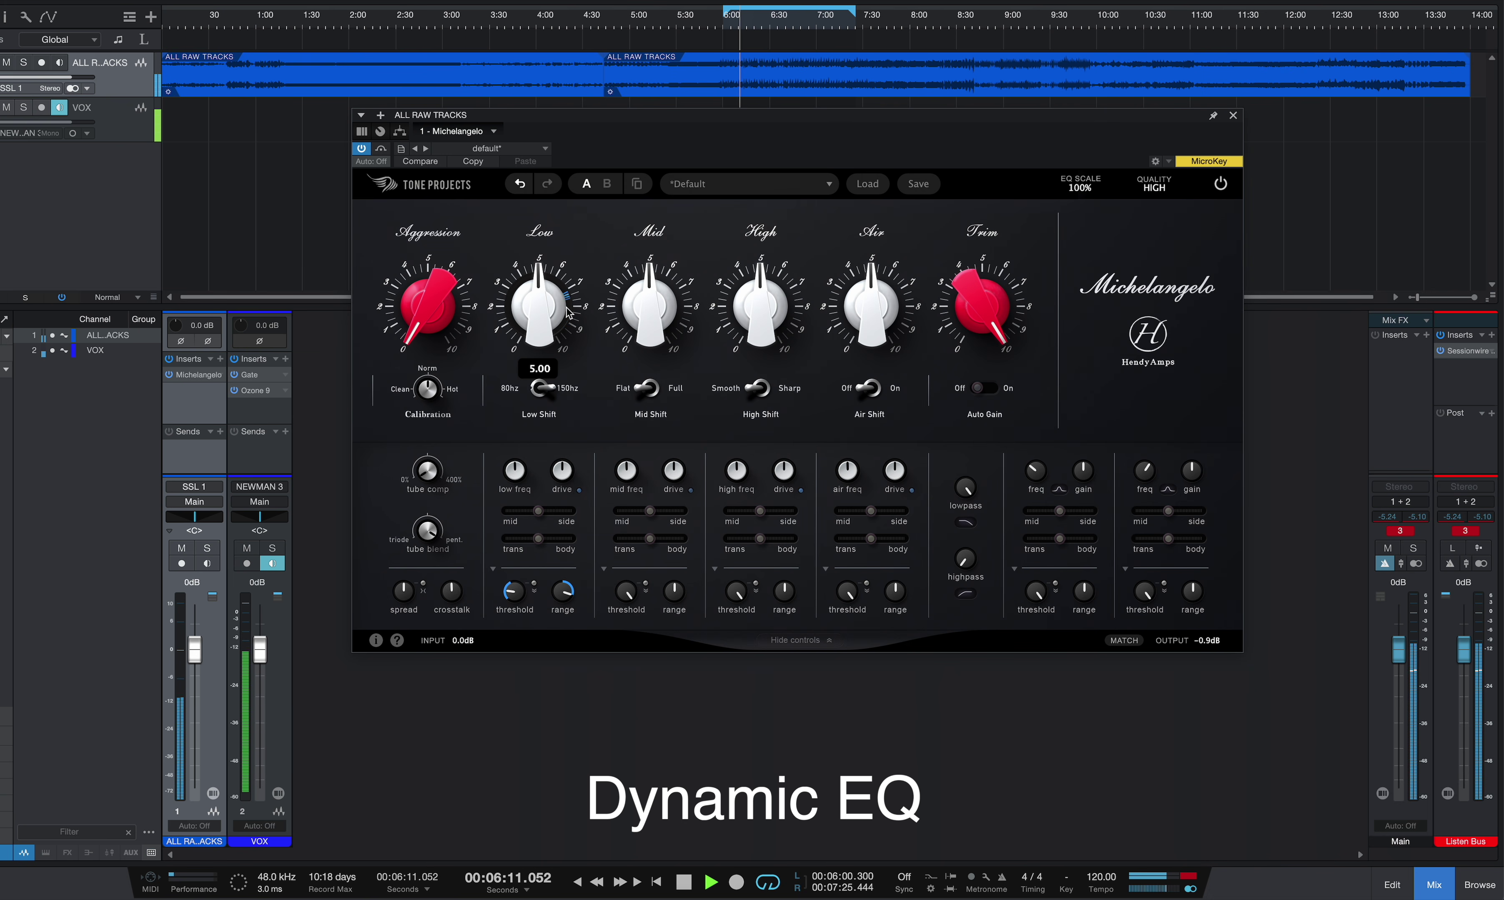
left_click_drag(562, 590, 512, 562)
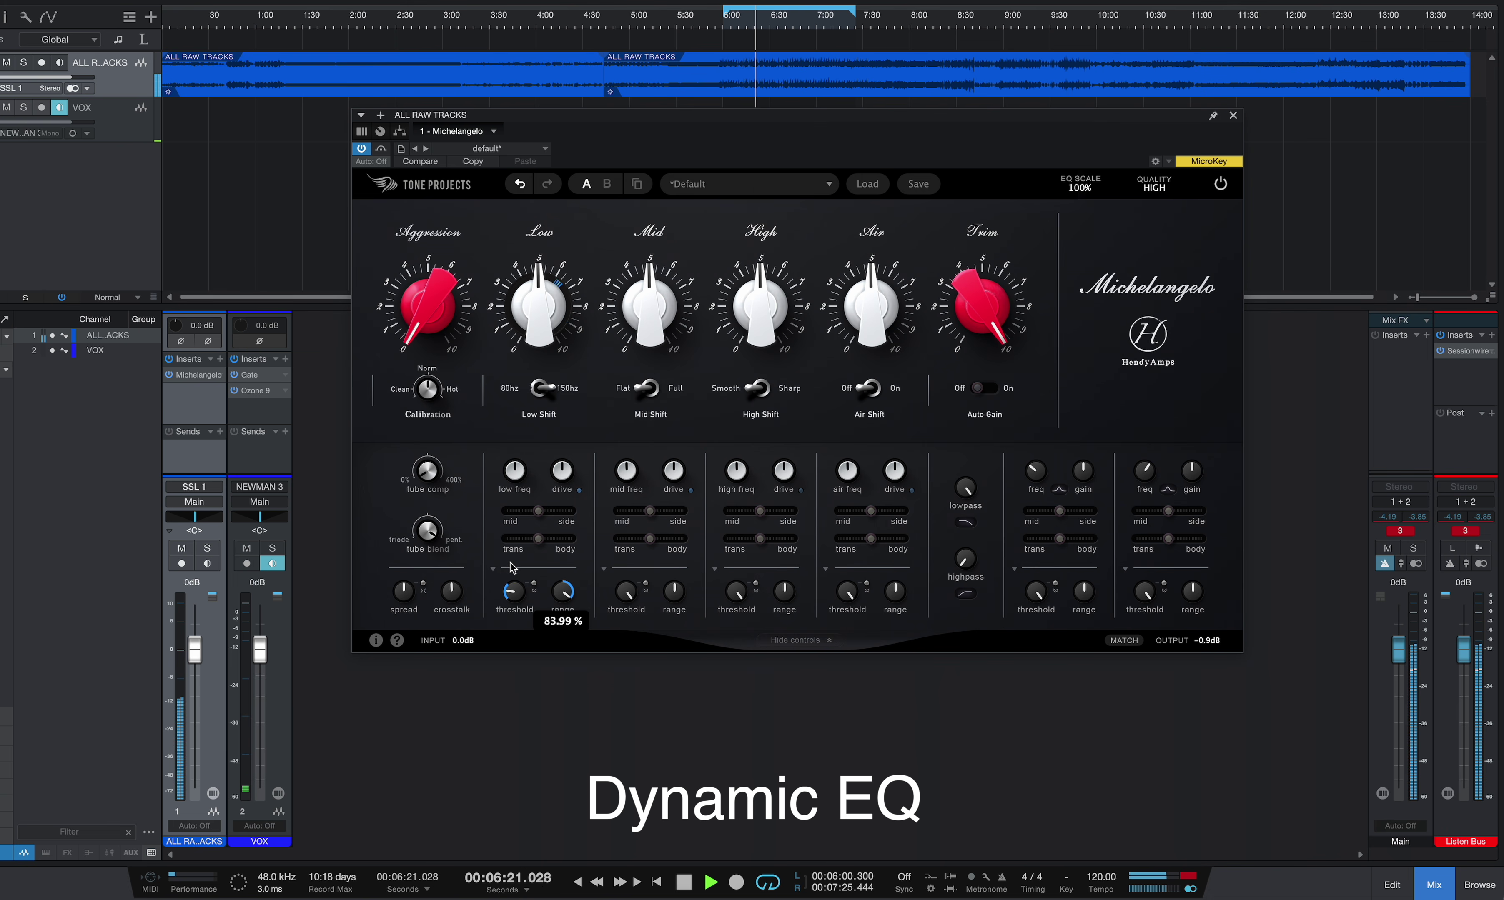
Step: Audition lower and higher range amounts on the Low band, set its threshold to -35.4 dB, and stop playback
mouse_move(516, 596)
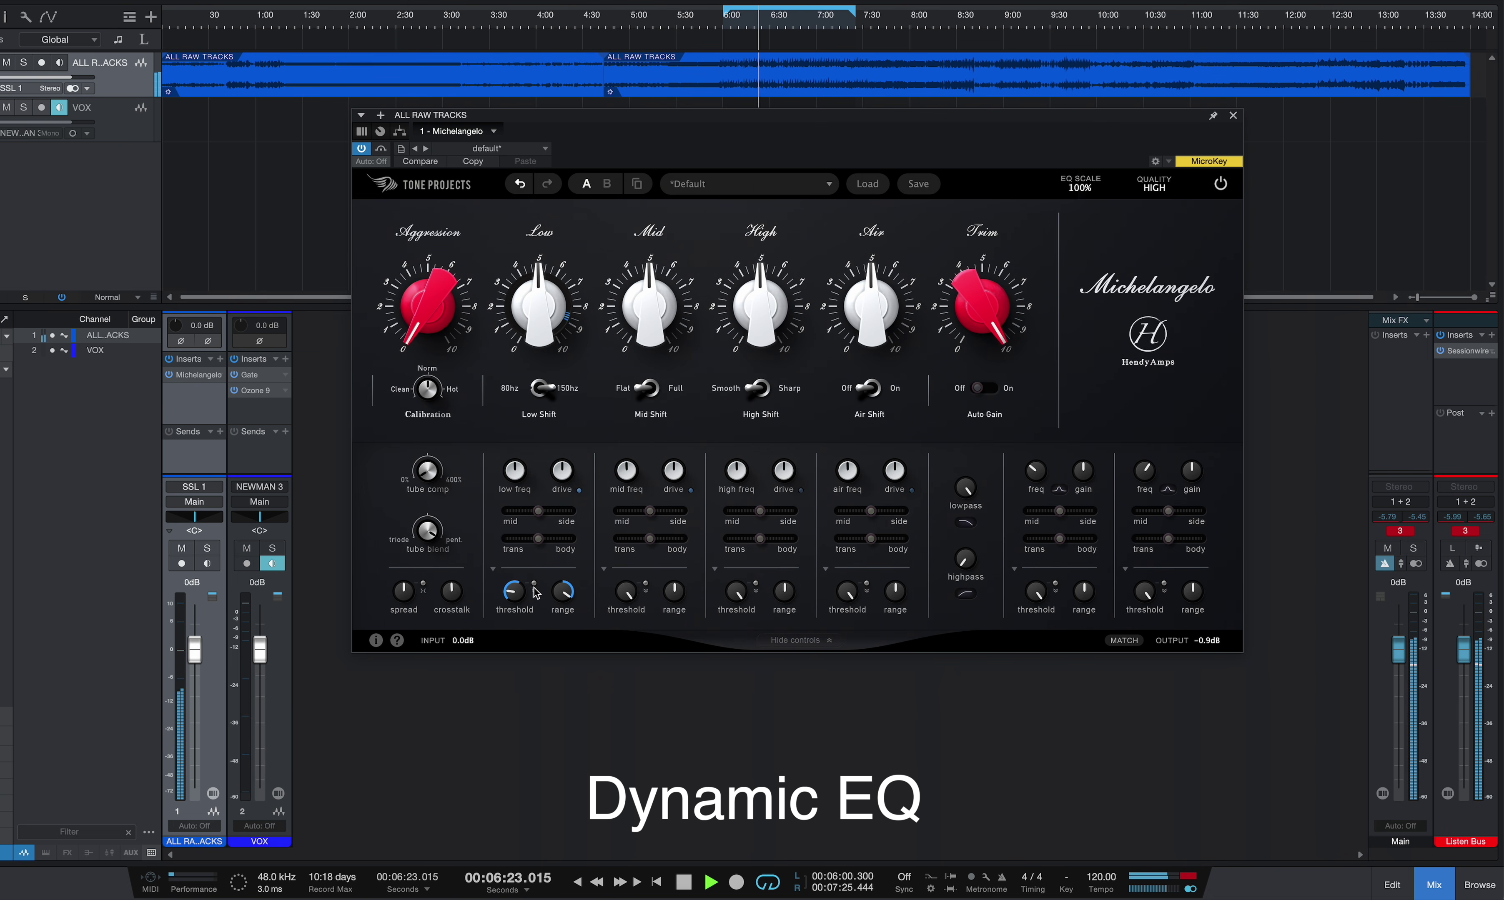
mouse_move(564, 593)
left_click_drag(566, 594, 430, 711)
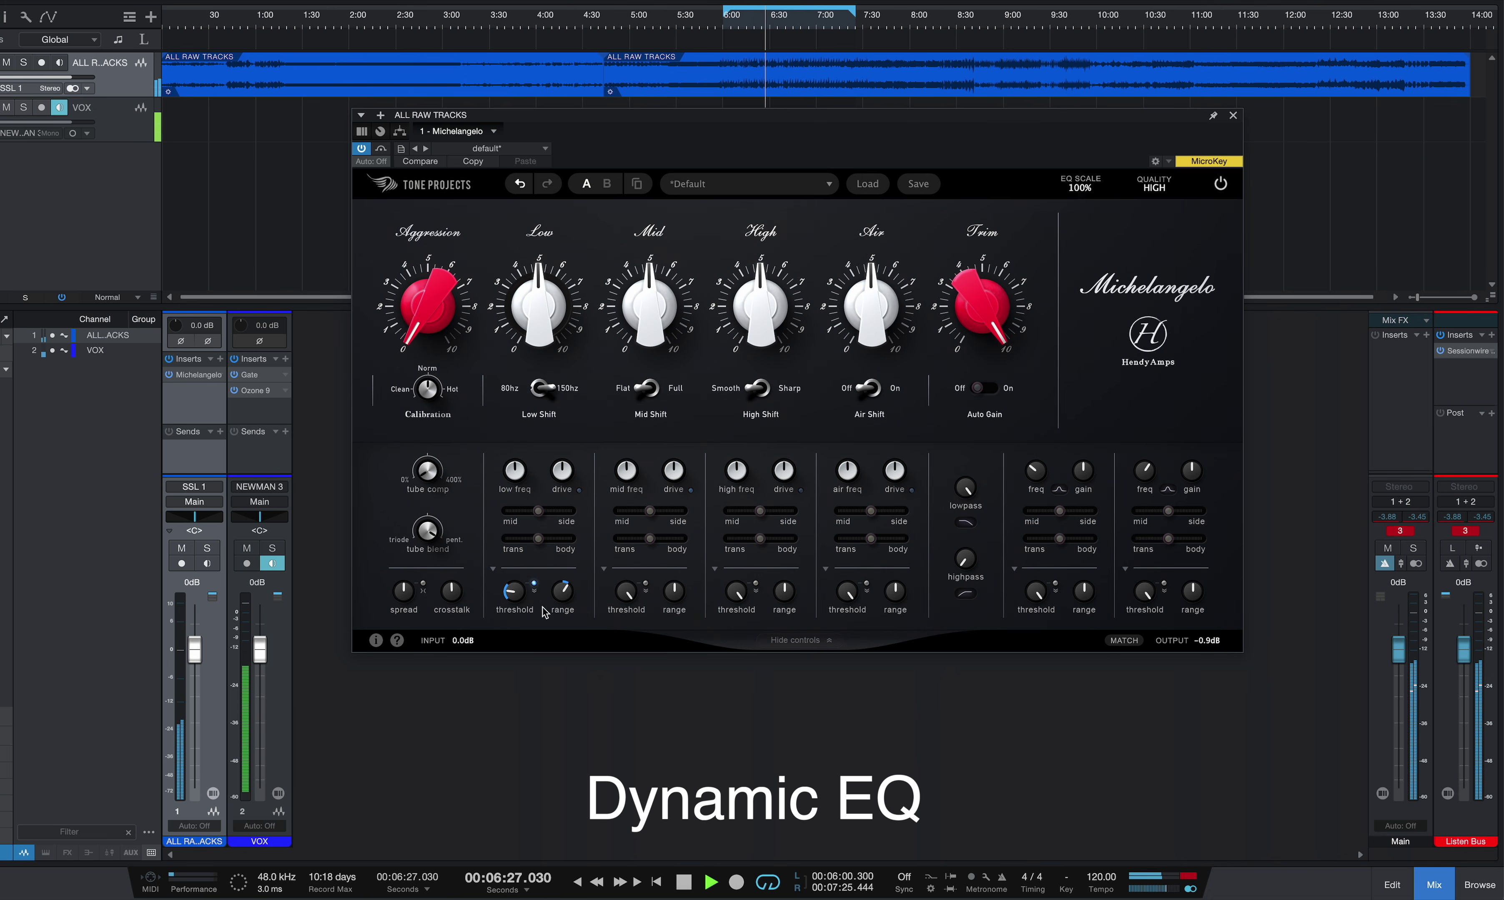
left_click_drag(512, 591, 574, 315)
mouse_move(573, 315)
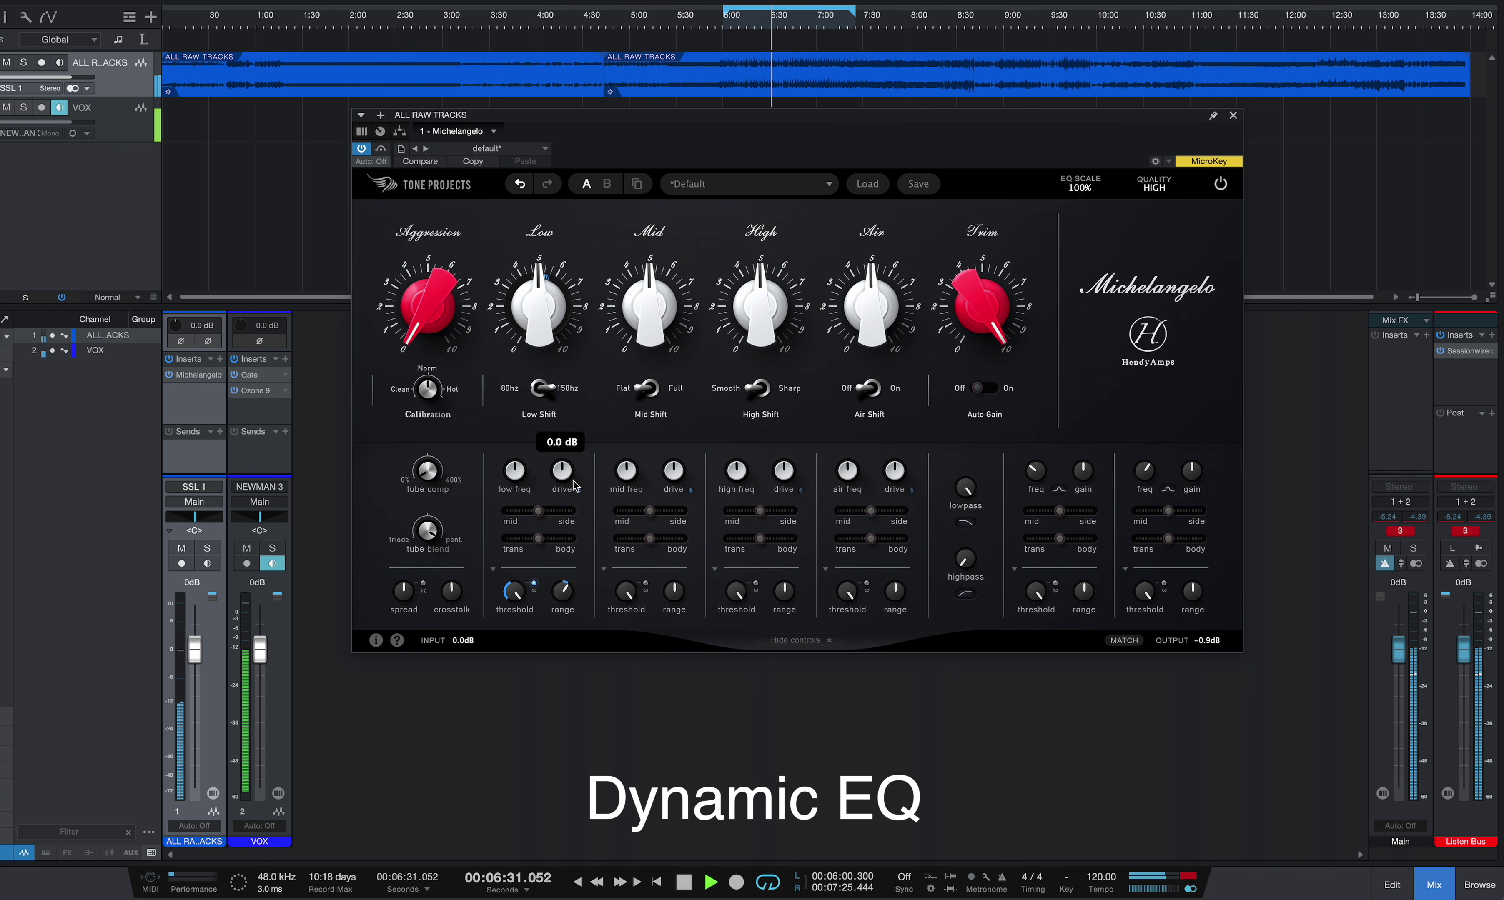
left_click_drag(563, 590, 329, 829)
left_click_drag(562, 590, 515, 596)
left_click(514, 596)
key("space")
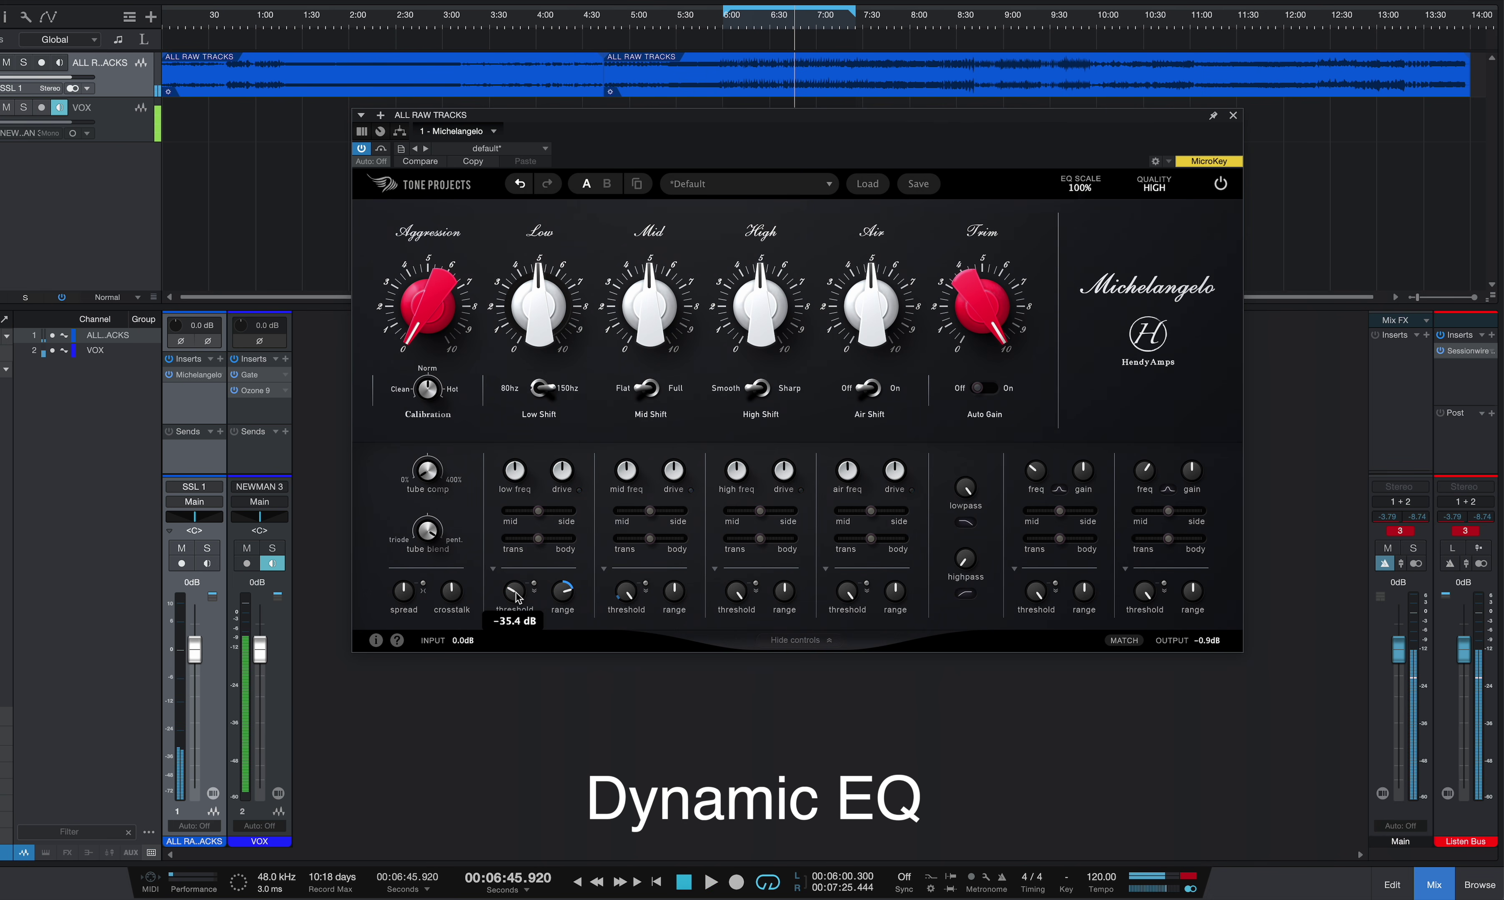
Step: Play from about 1:23, set the Low band's dynamic threshold to -26.6 dB, and increase its range
mouse_move(569, 336)
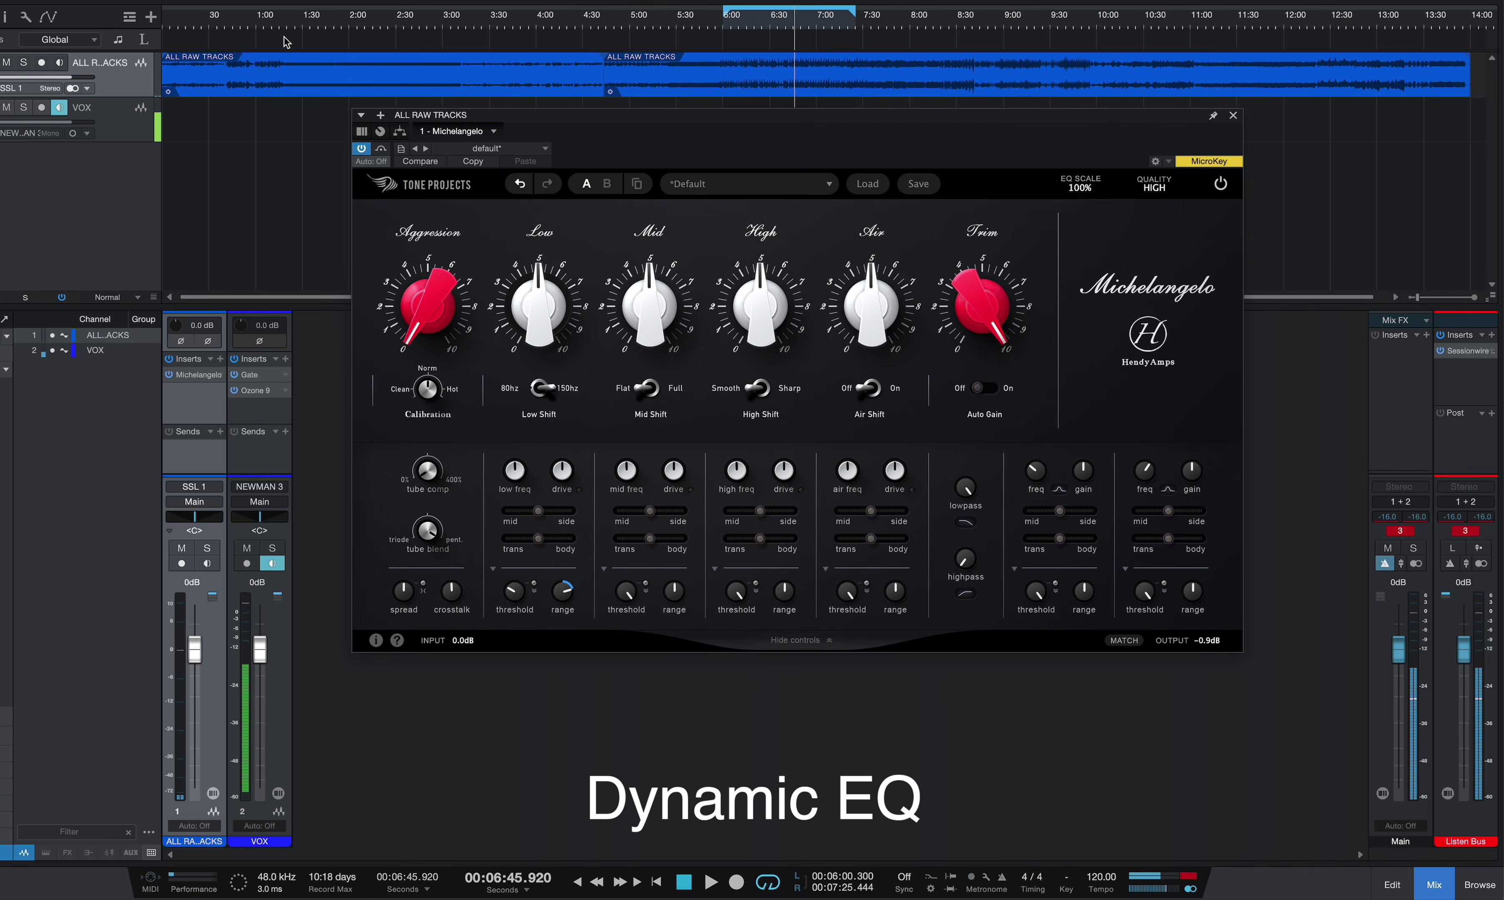
left_click(293, 25)
key("space")
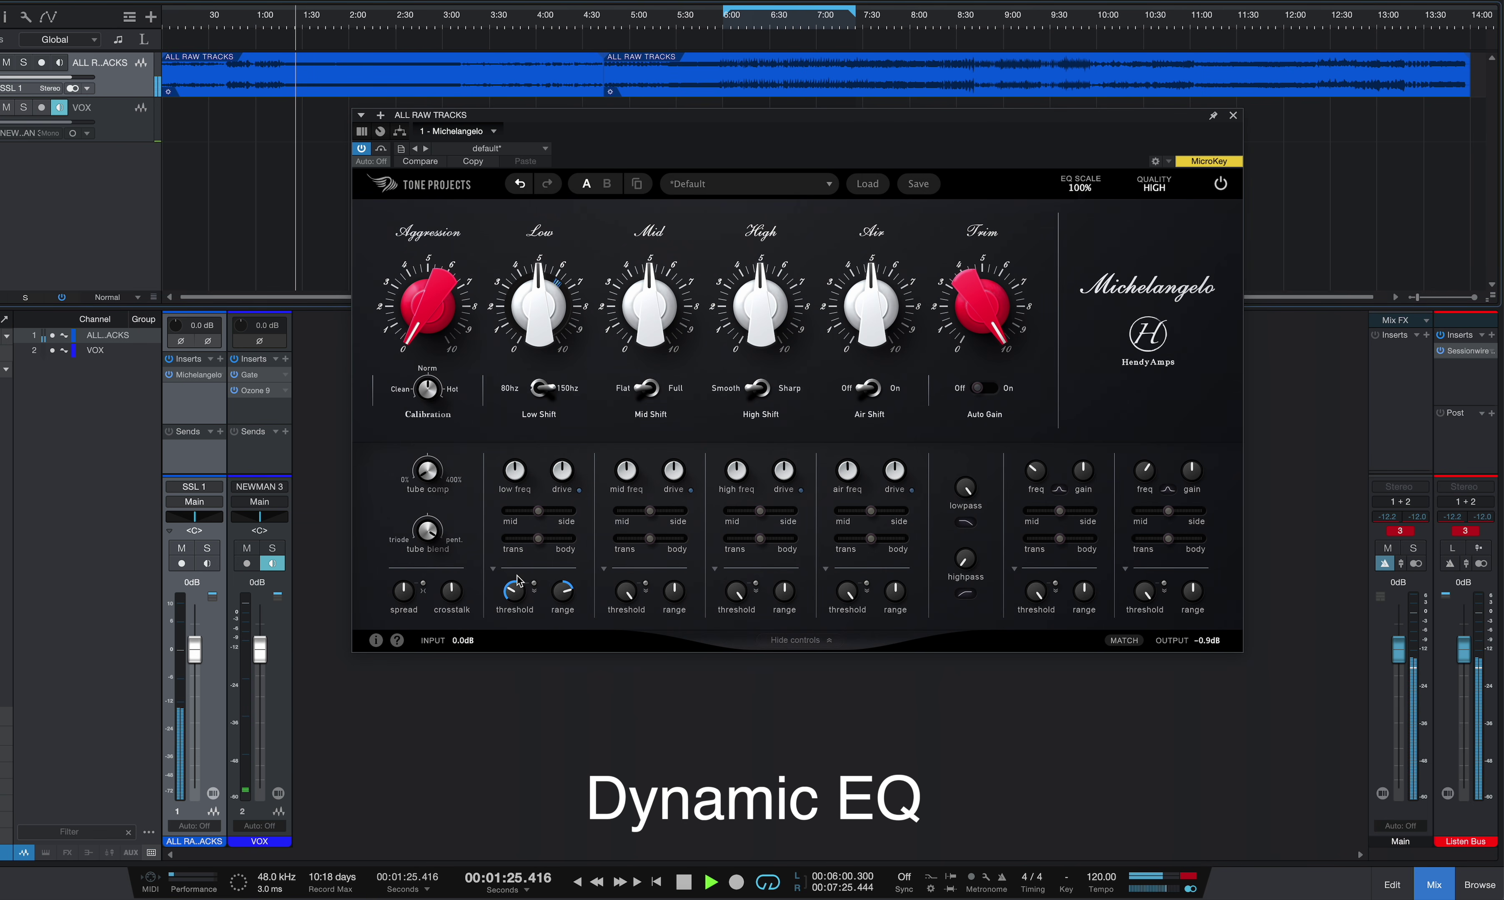
left_click_drag(562, 590, 515, 535)
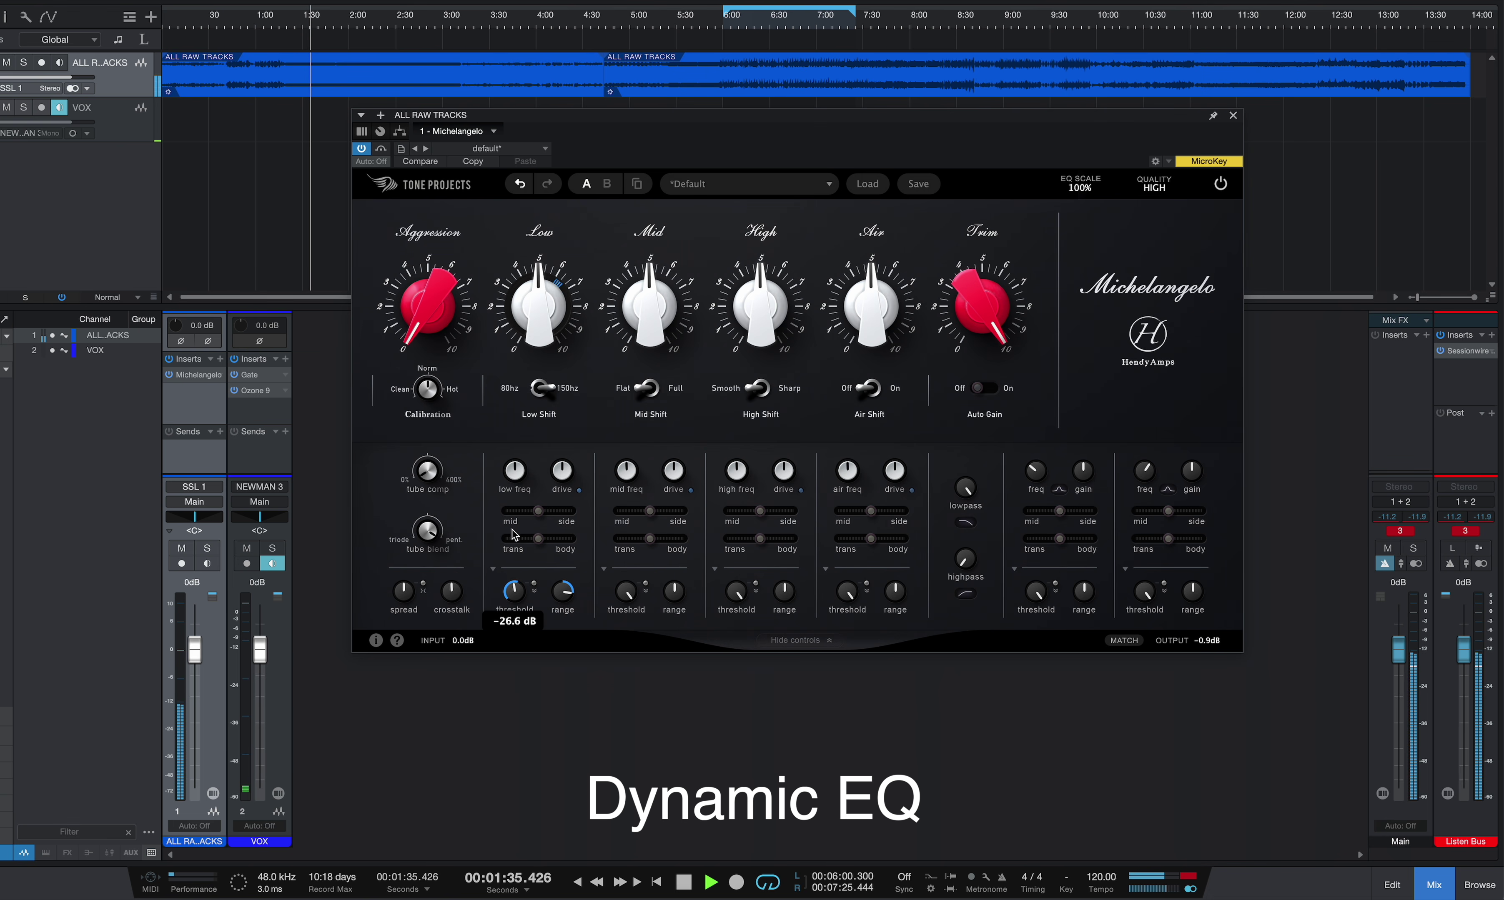
left_click_drag(561, 593, 515, 592)
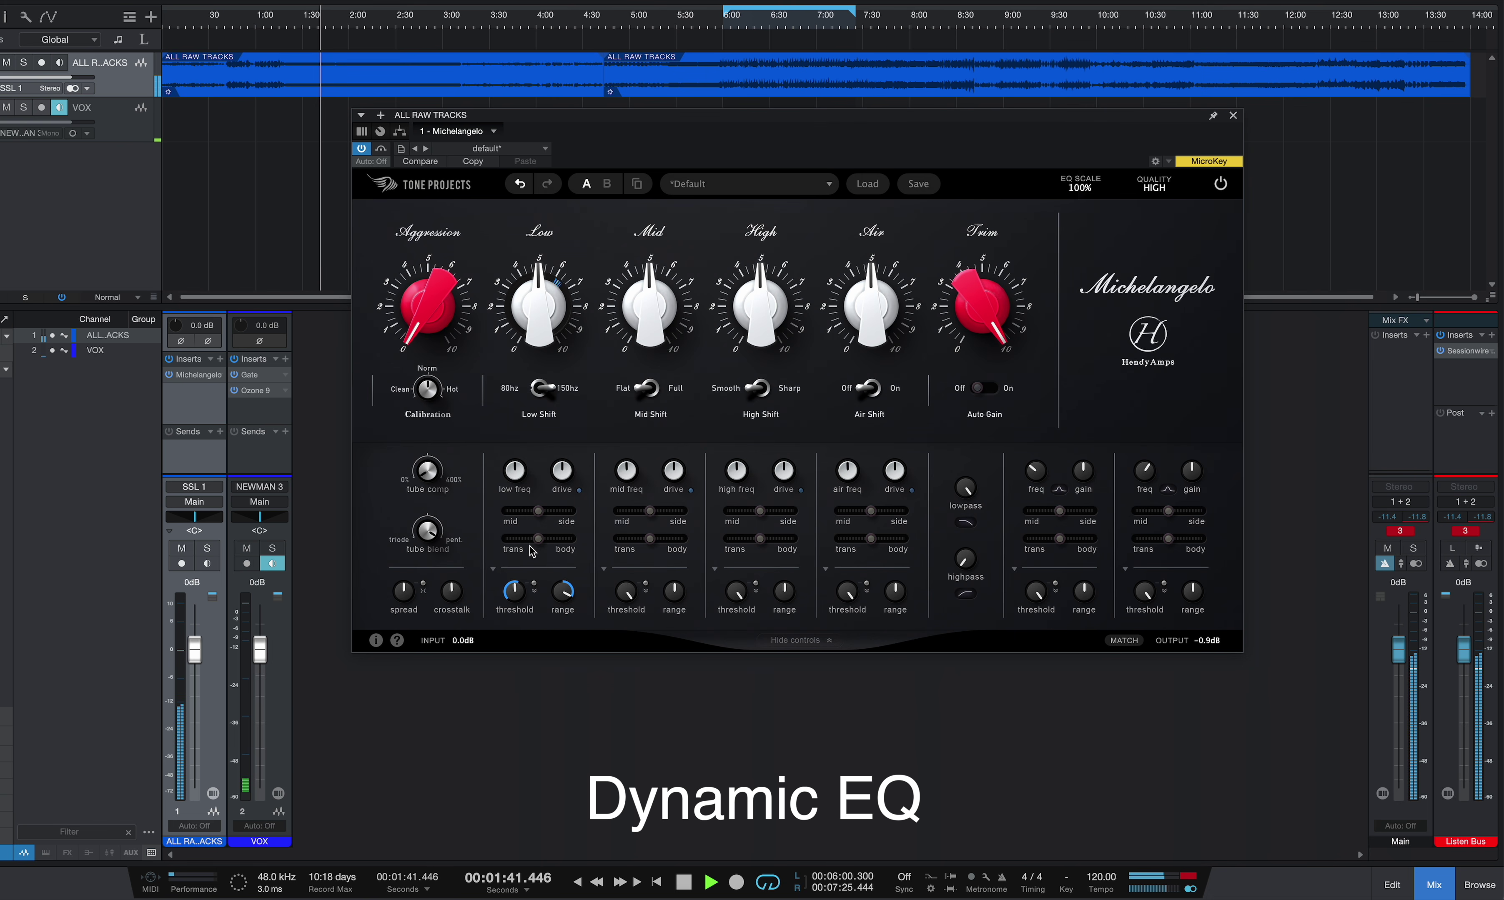
Step: Shift the Low band to -76.5% transient, readjust its threshold, boost Low close to maximum, and stop playback
left_click_drag(538, 539, 511, 539)
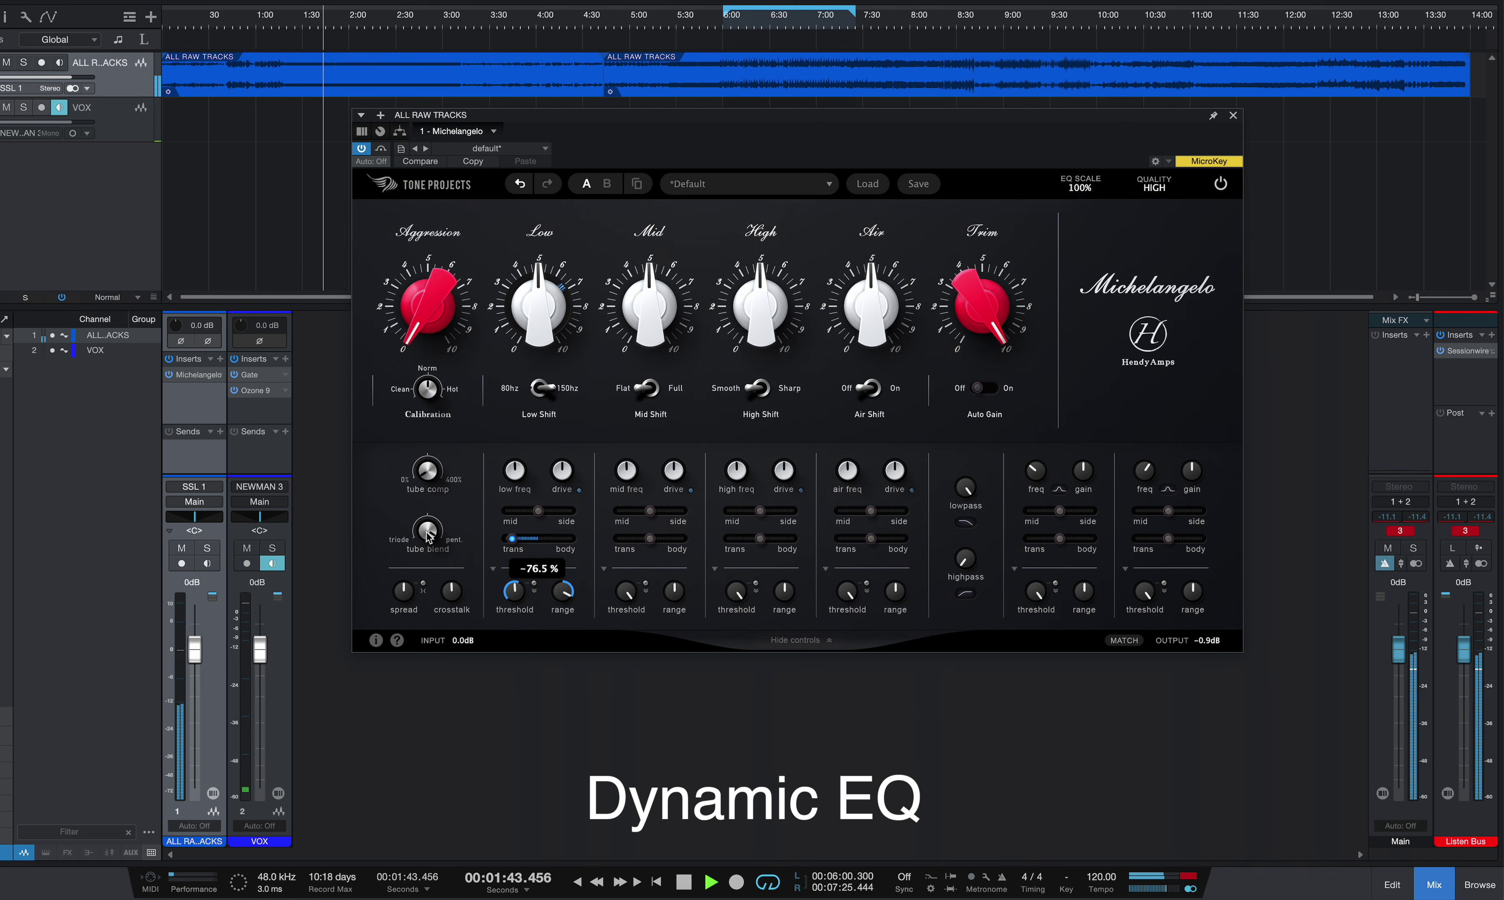
left_click_drag(514, 592, 456, 646)
left_click_drag(537, 302, 517, 107)
key("space")
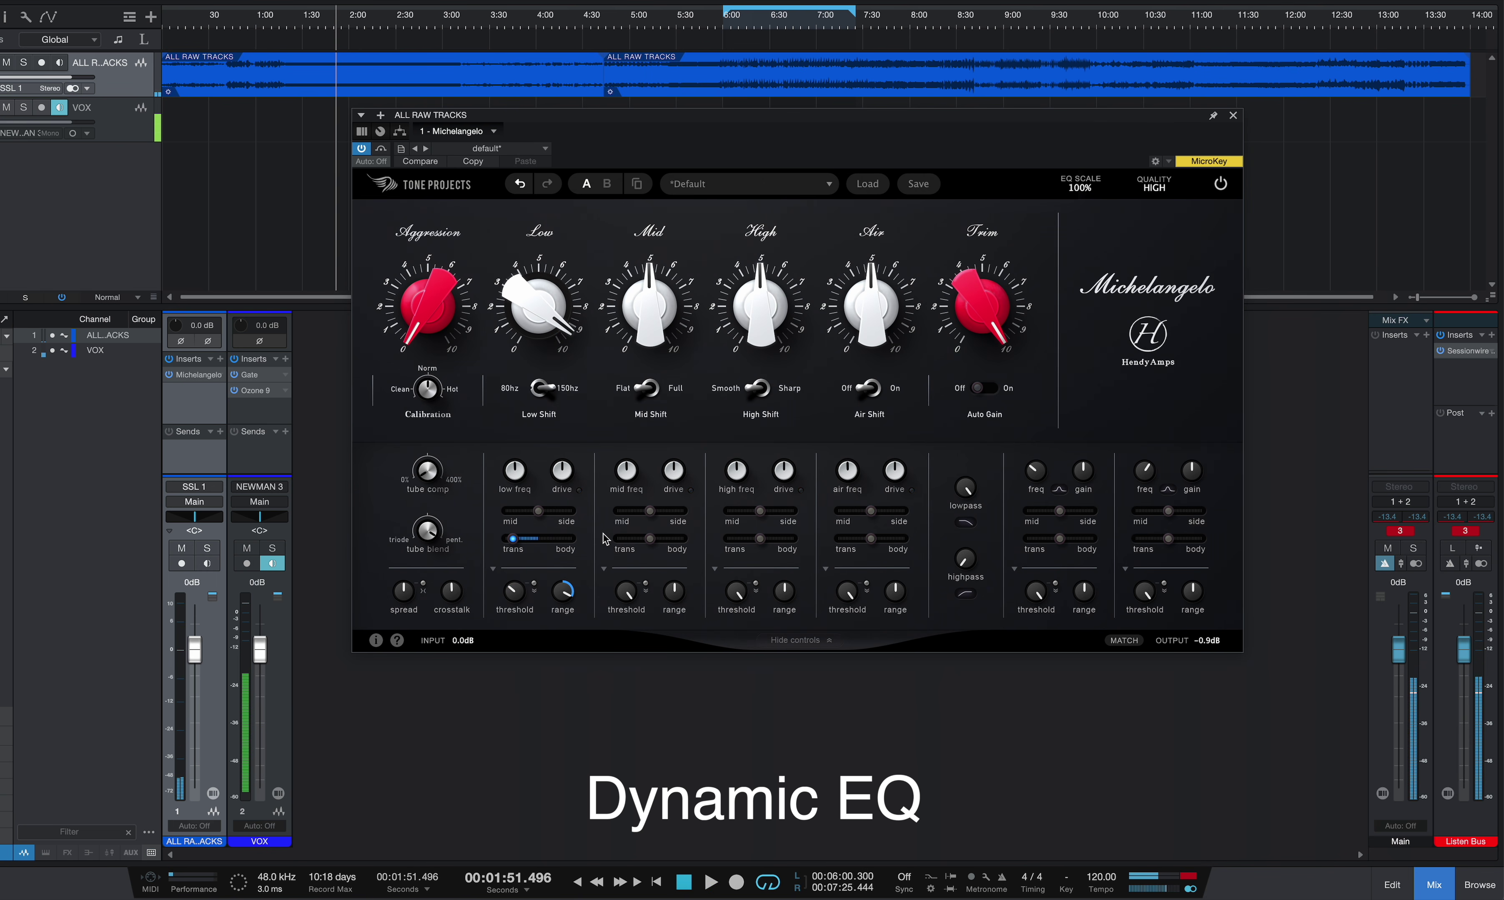
Step: Reset the Low band's dynamic threshold, range, transient/body balance and main Low control to their defaults
left_click_drag(514, 590, 563, 591)
double_click(512, 539)
double_click(547, 288)
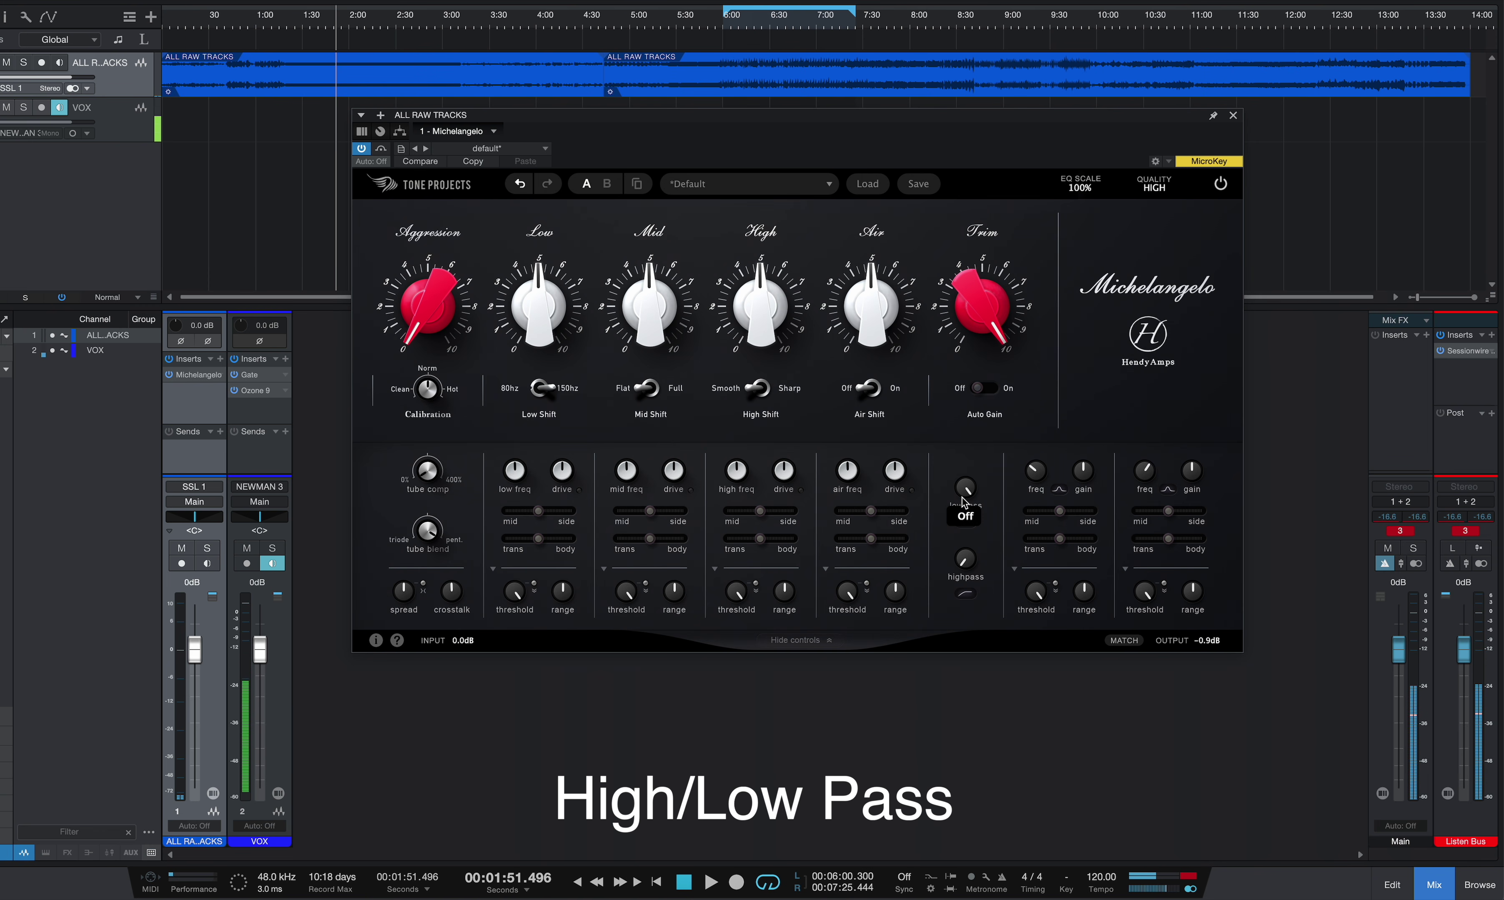
Step: Play from about 1:20, audition a lowered lowpass cutoff with the slope set to 12 dB/Oct, and stop playback
mouse_move(966, 567)
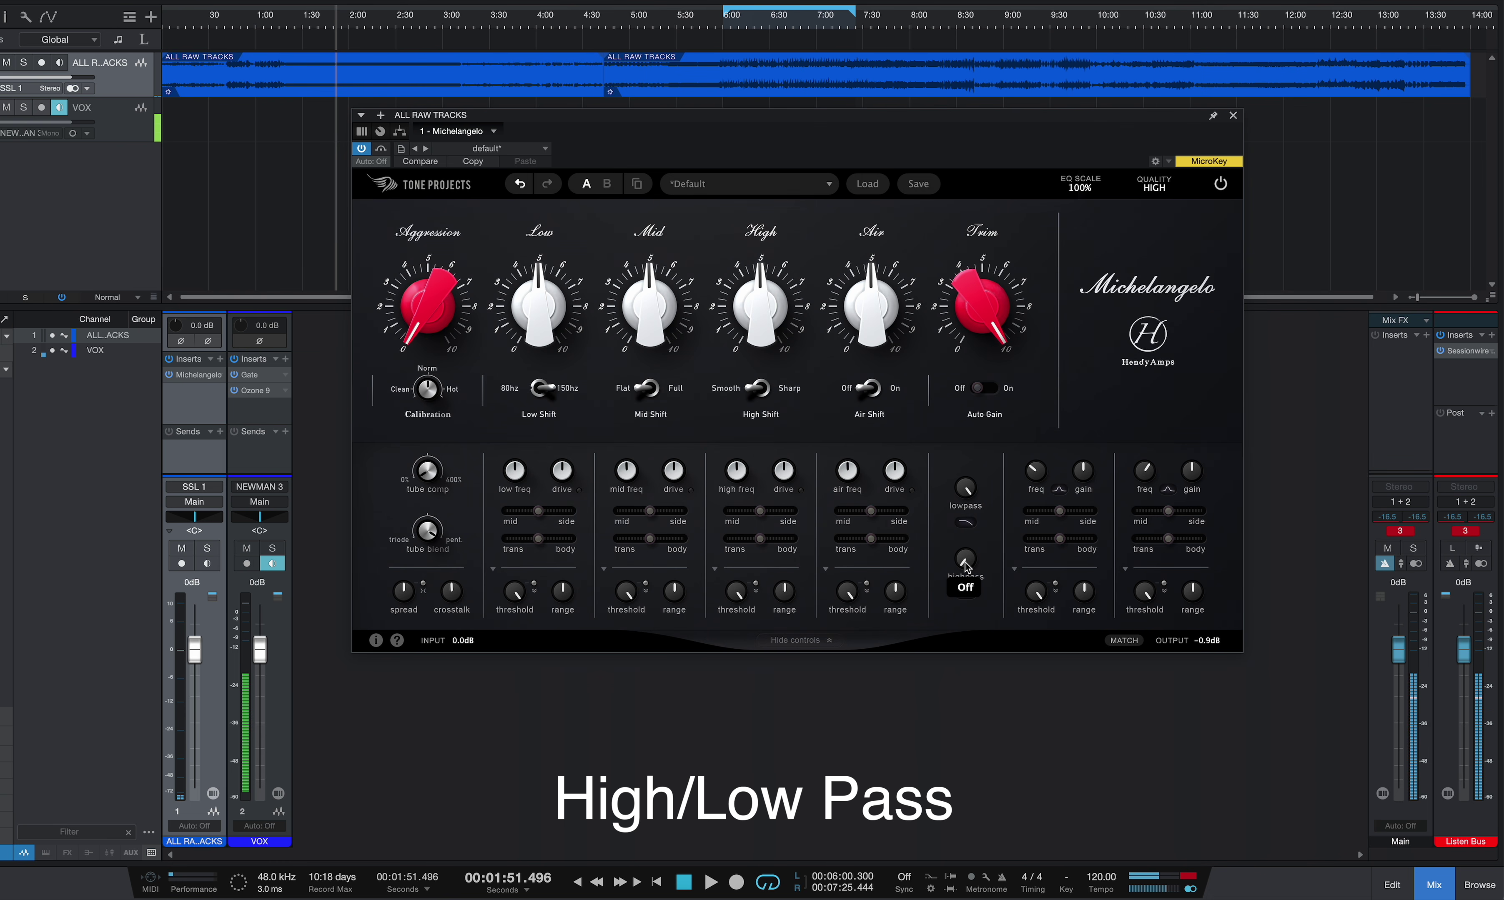
left_click(970, 525)
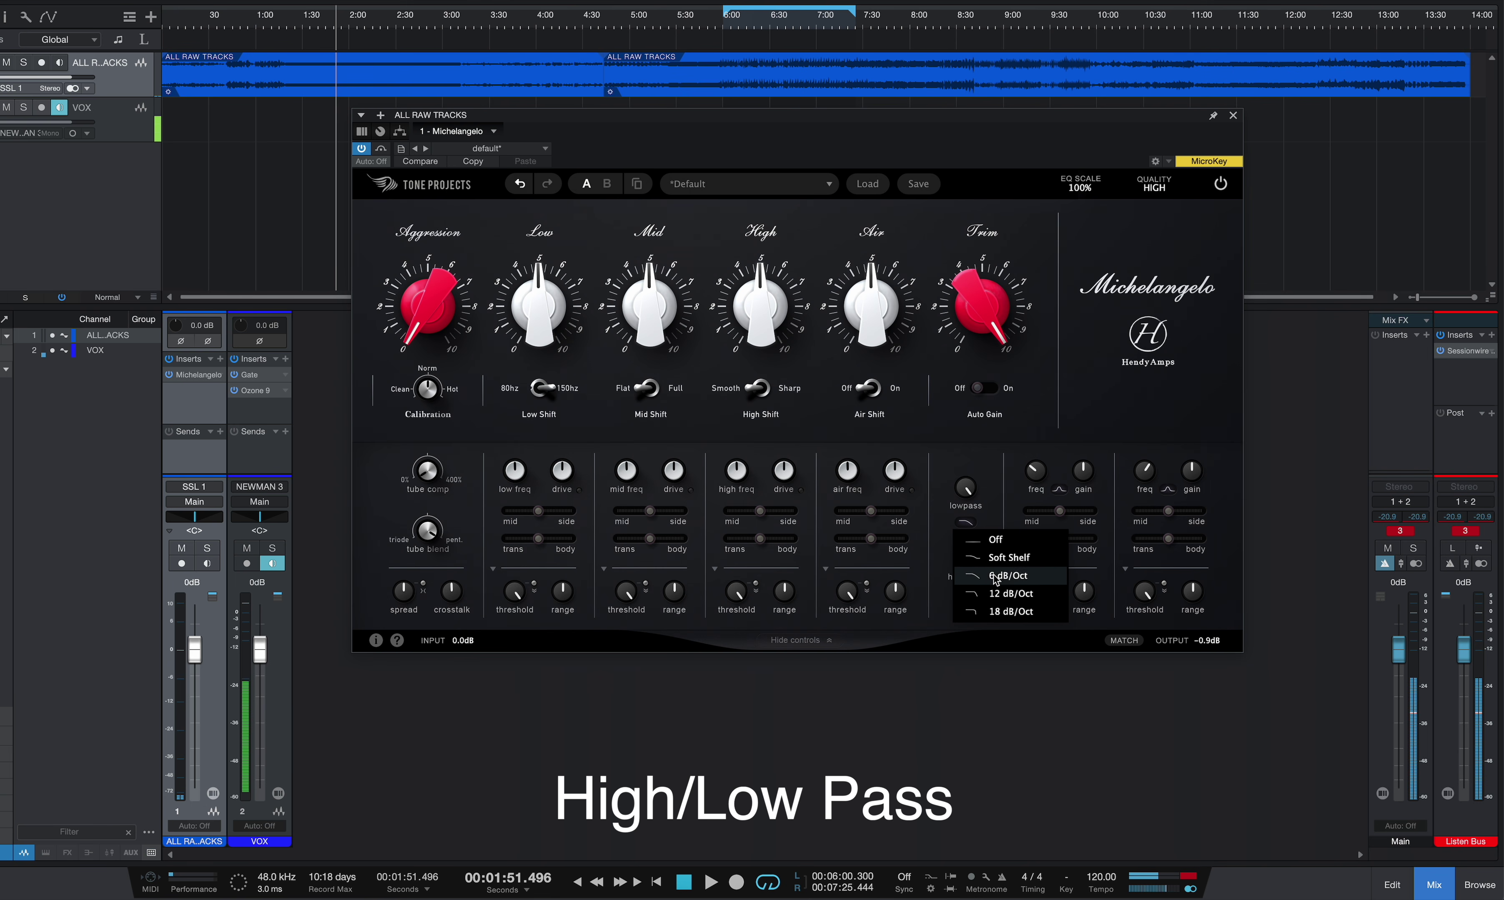
left_click(1020, 597)
mouse_move(968, 499)
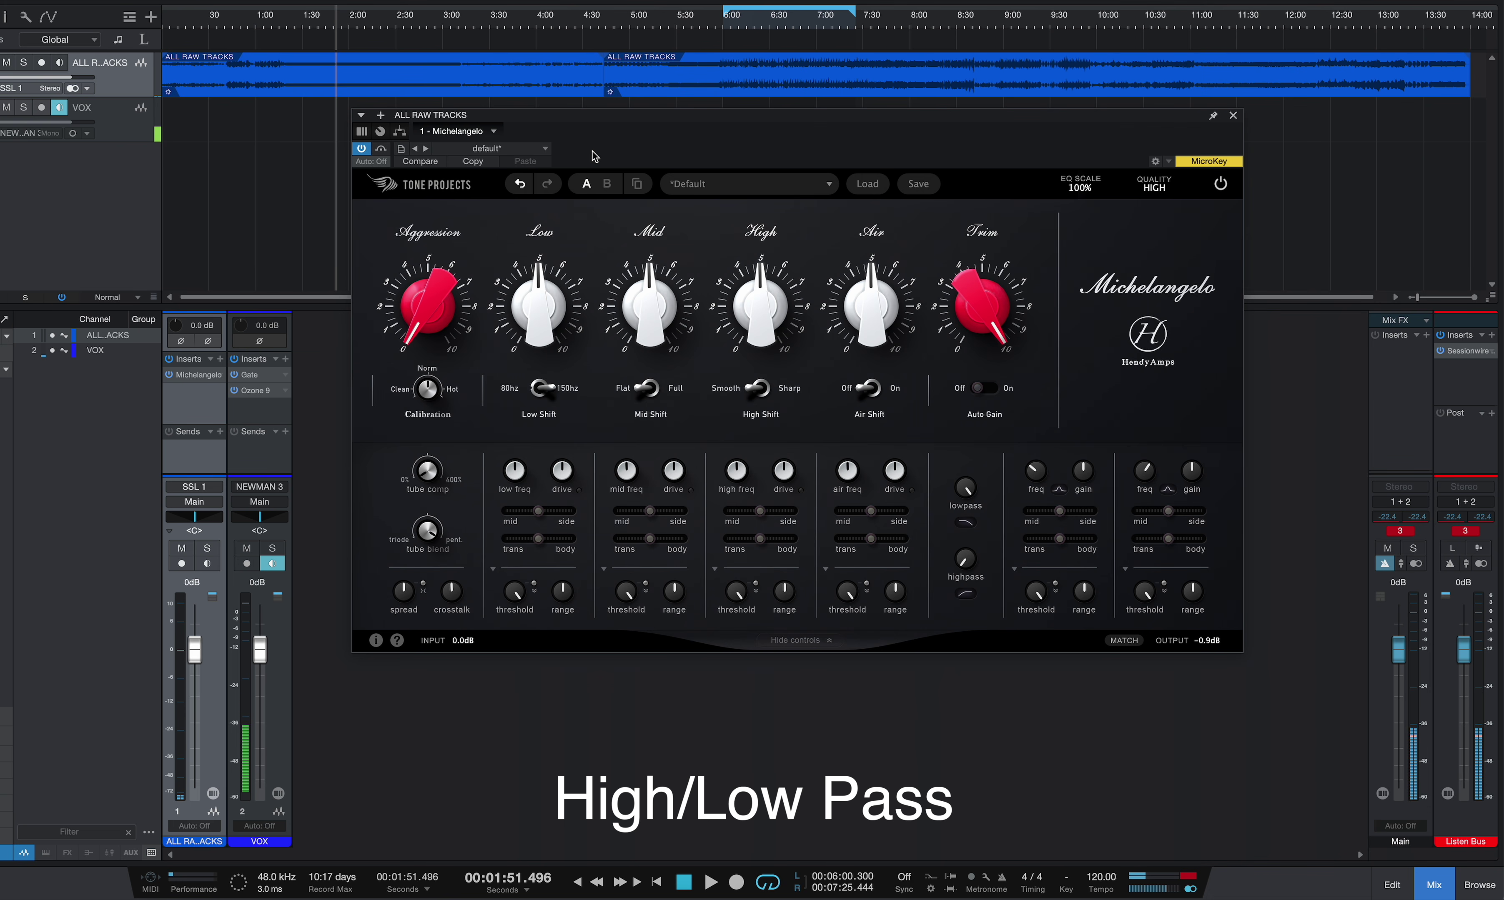
left_click(288, 20)
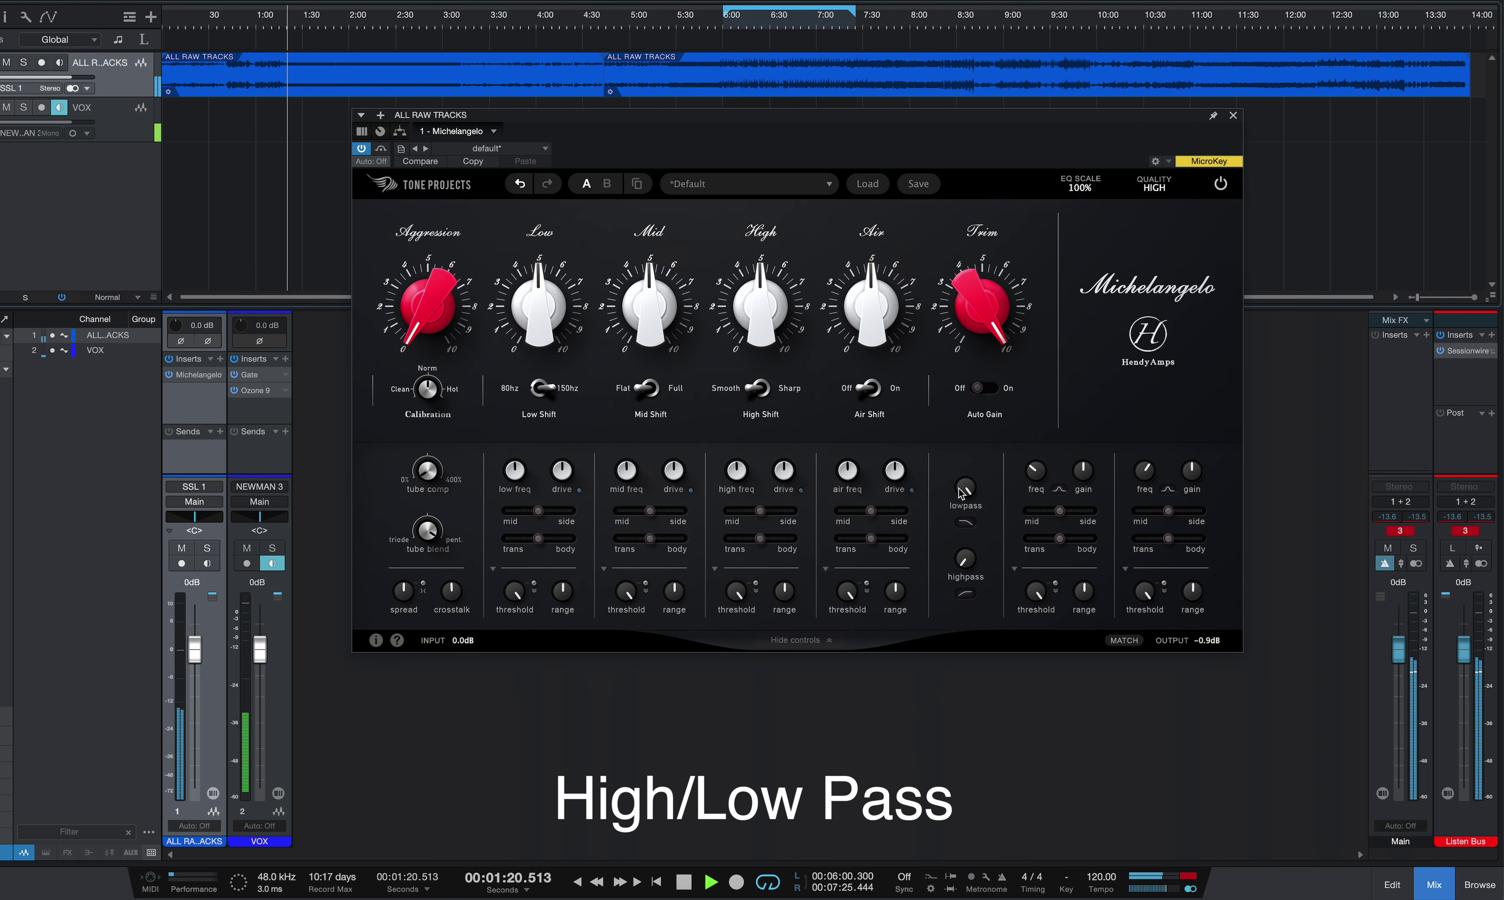
left_click_drag(965, 488, 819, 752)
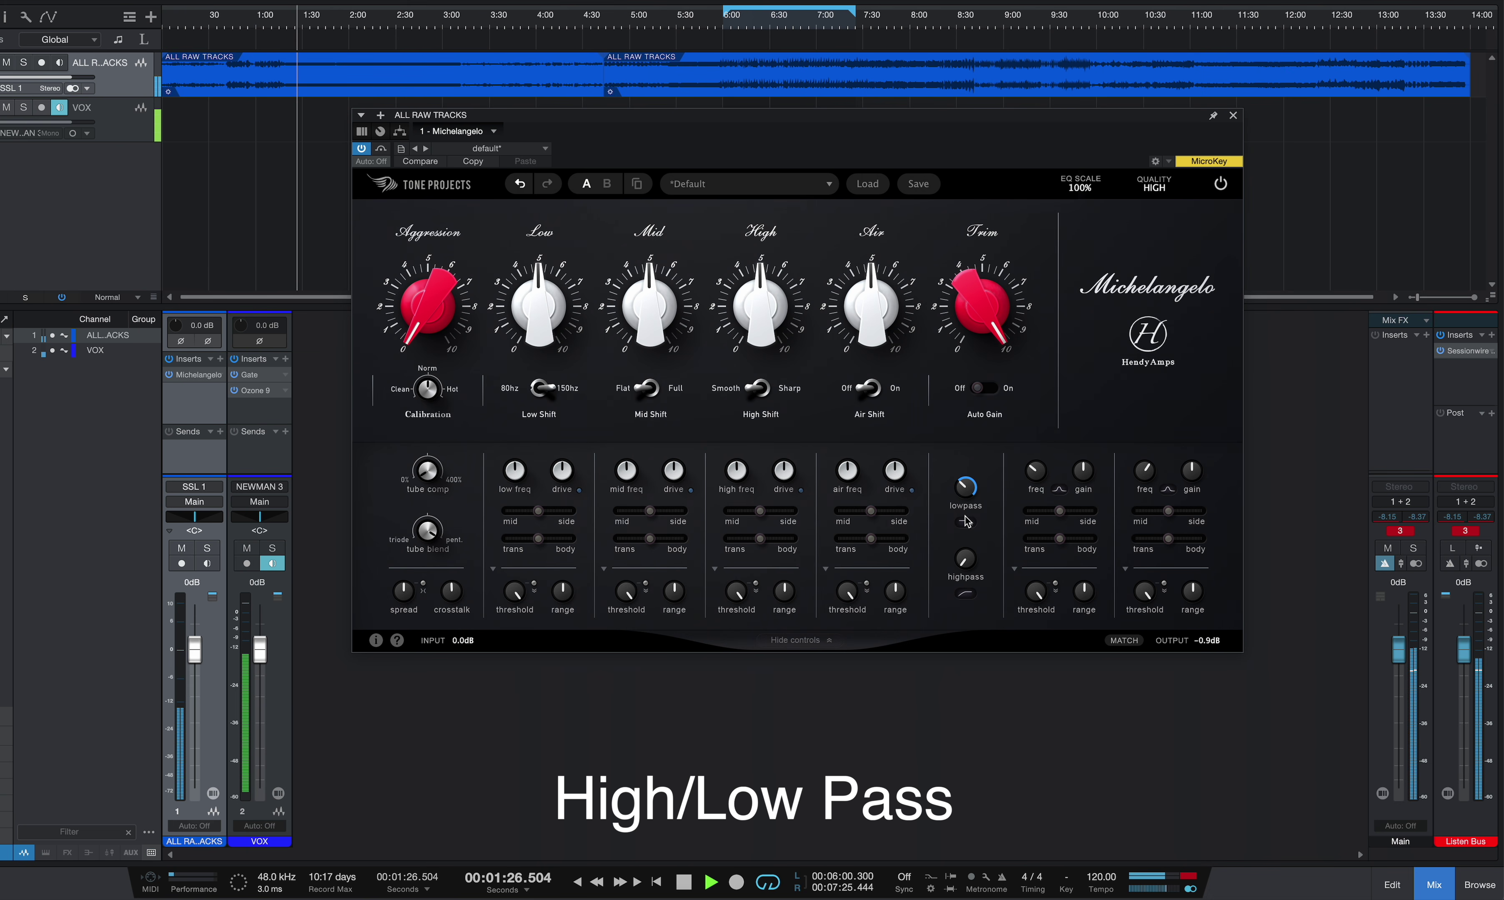
left_click(966, 523)
left_click(991, 594)
left_click_drag(965, 489, 921, 510)
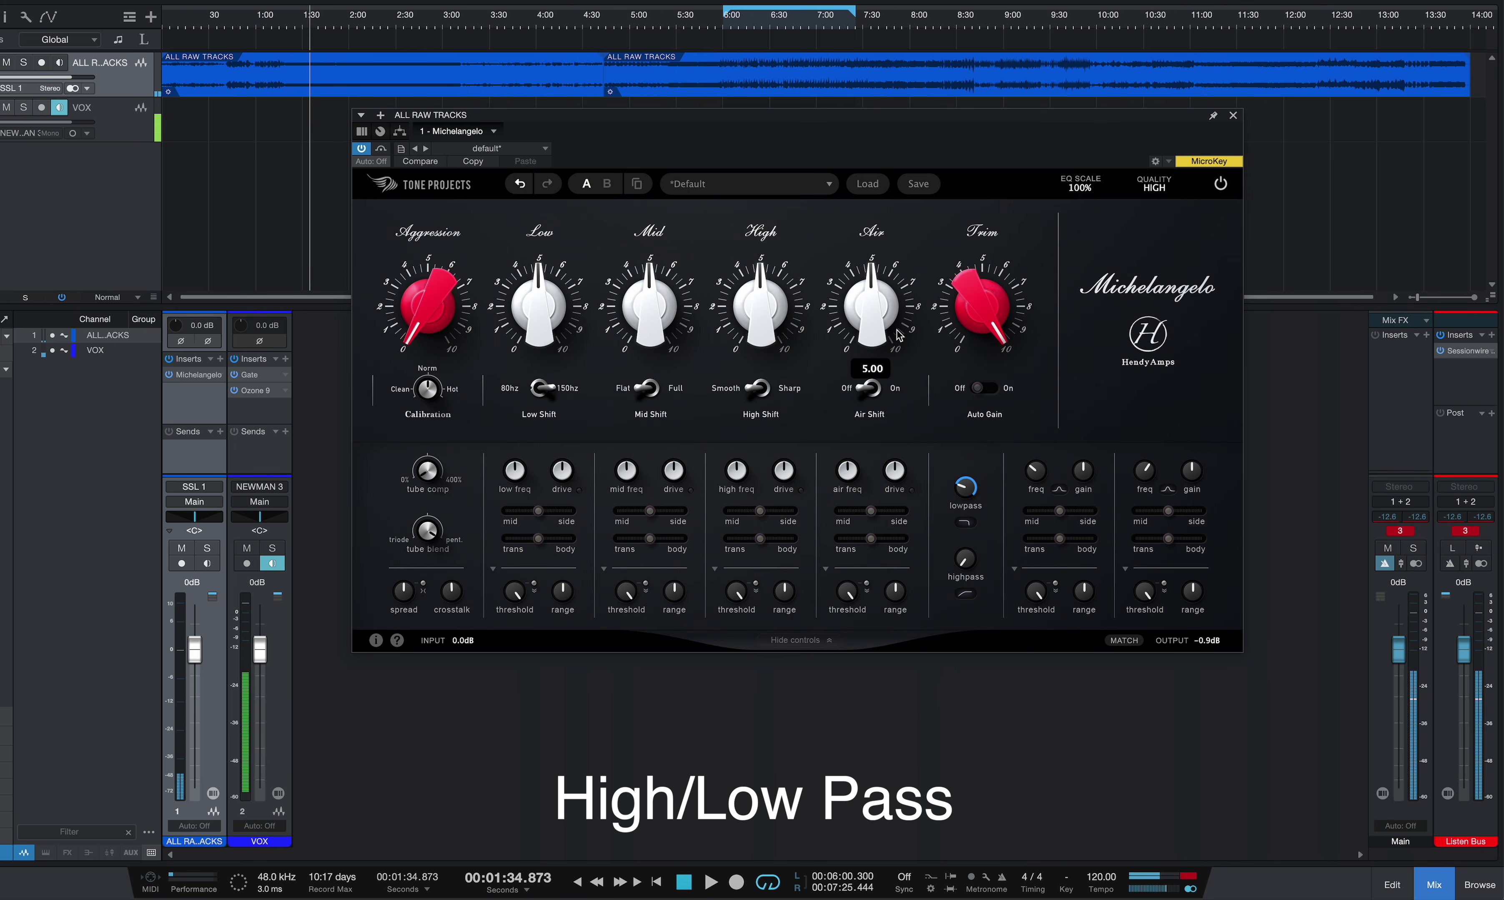
Step: Switch the lowpass filter back to a gentler slope and return its cutoff to Off
mouse_move(901, 294)
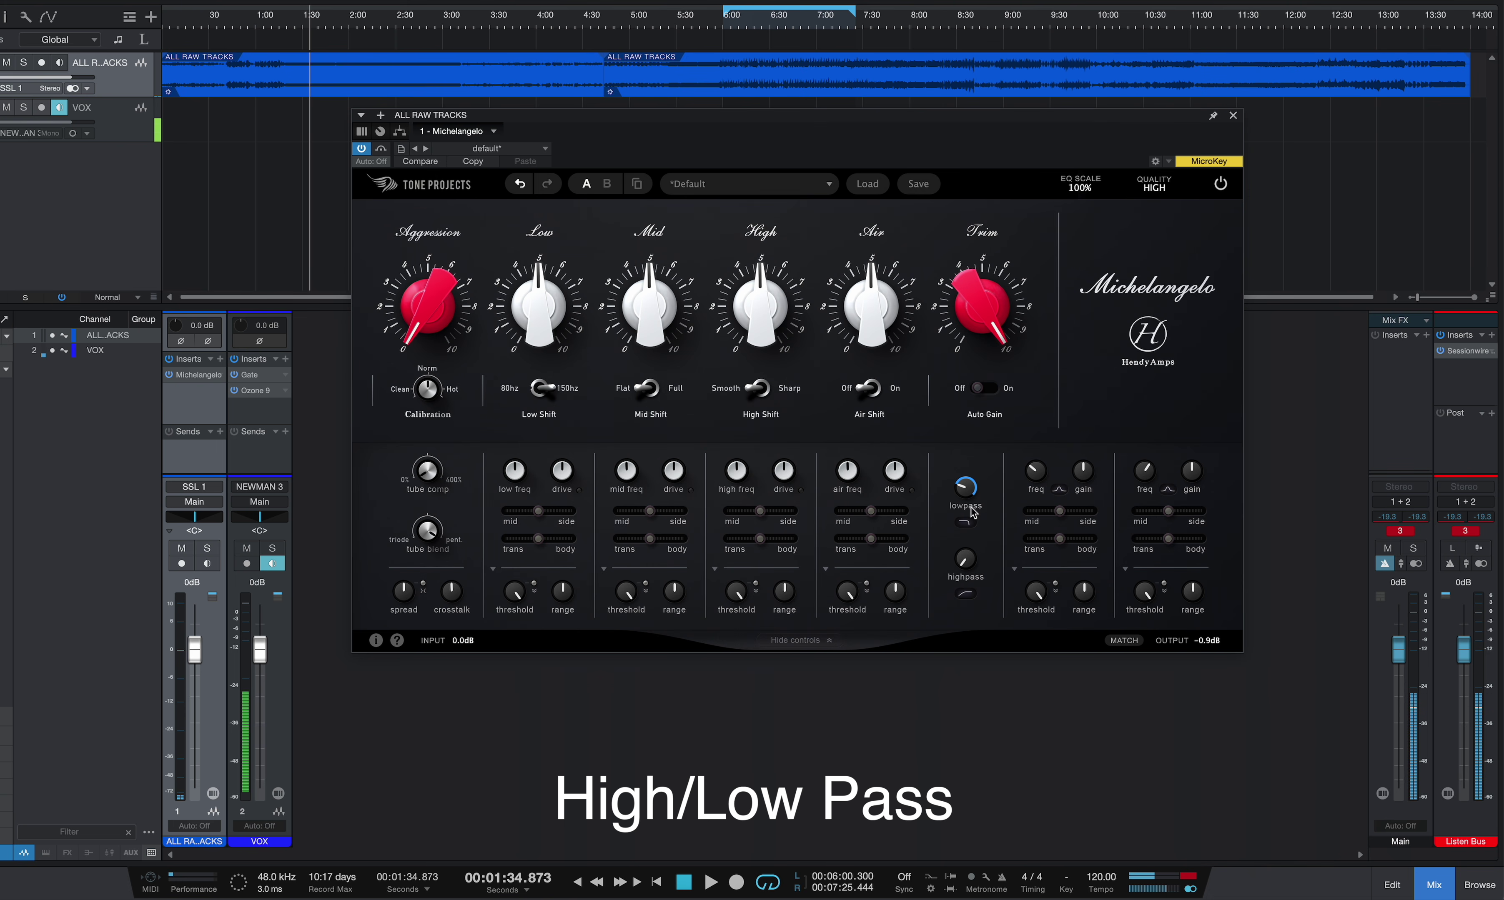
left_click(966, 523)
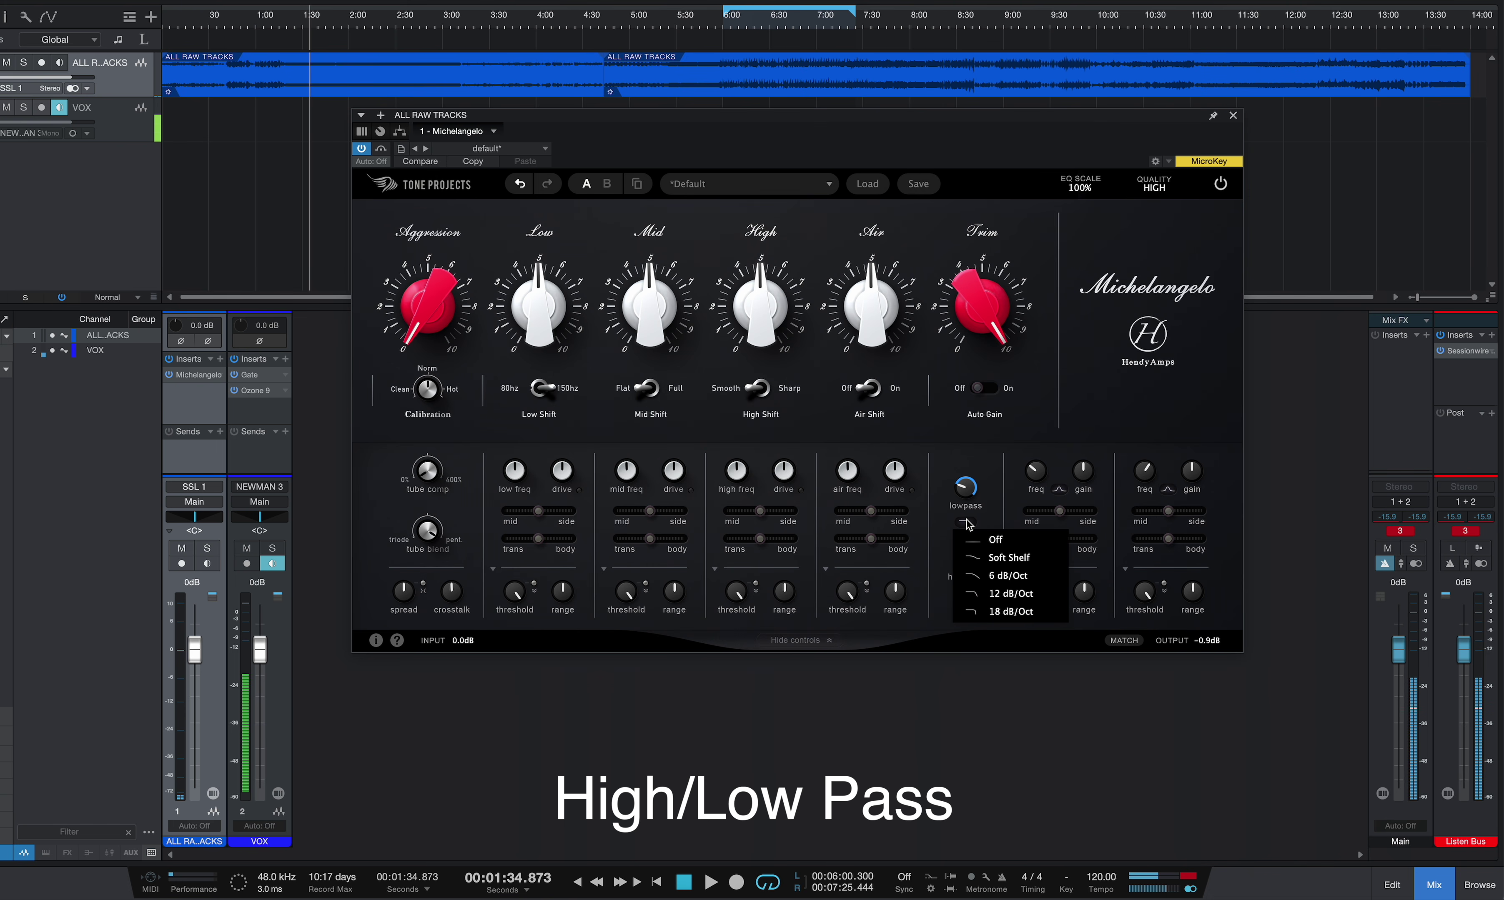
left_click(1026, 567)
left_click_drag(981, 507, 981, 469)
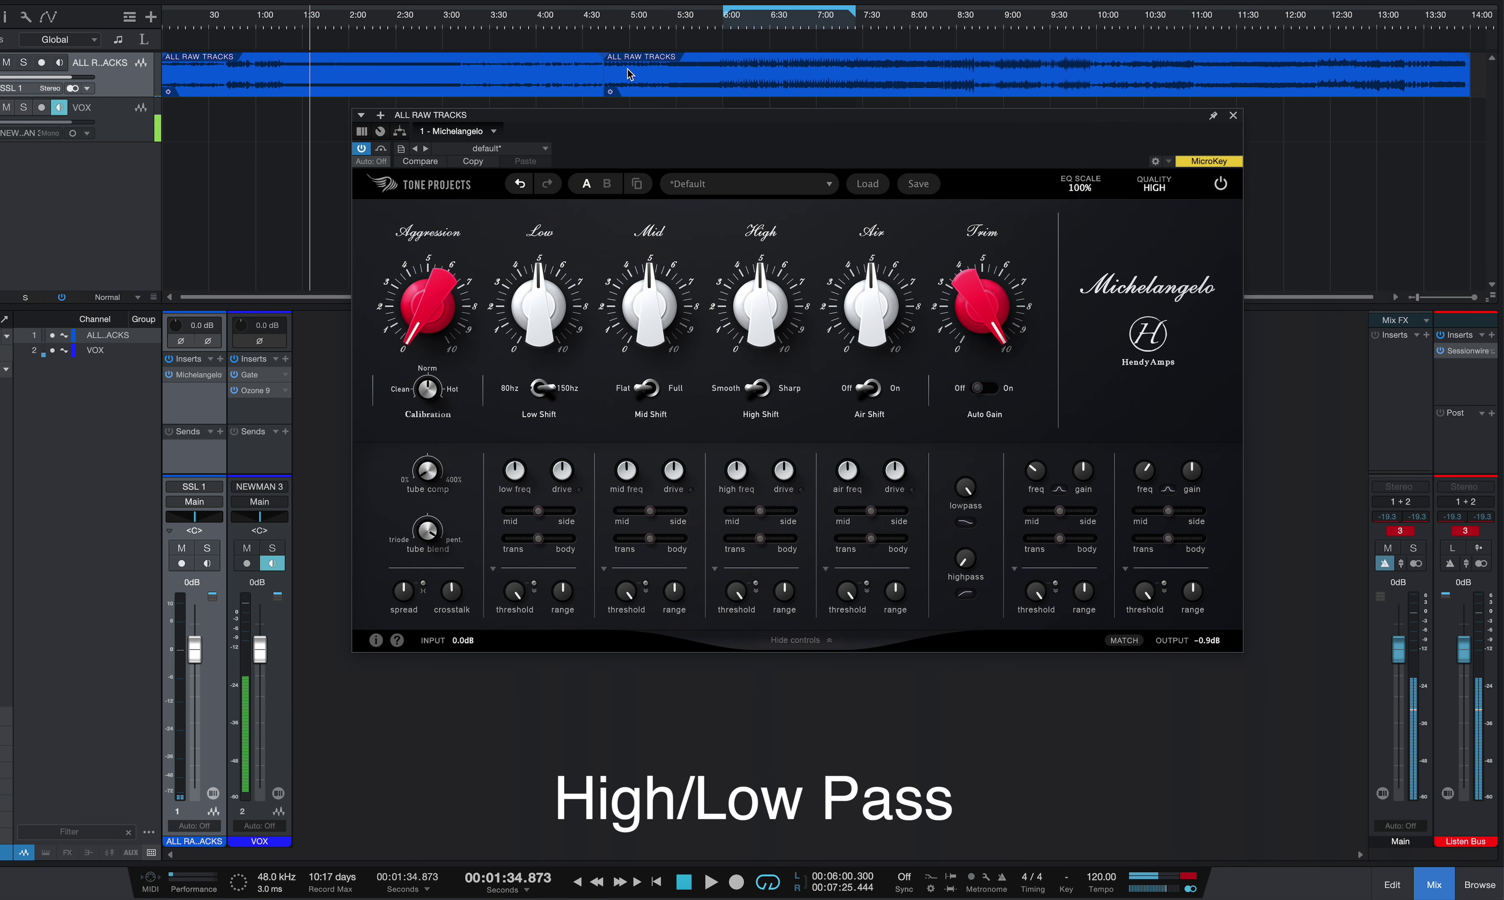
Step: Play from about 6:04 and boost Air to 10.00 and High to 7.24
left_click(731, 21)
key("space")
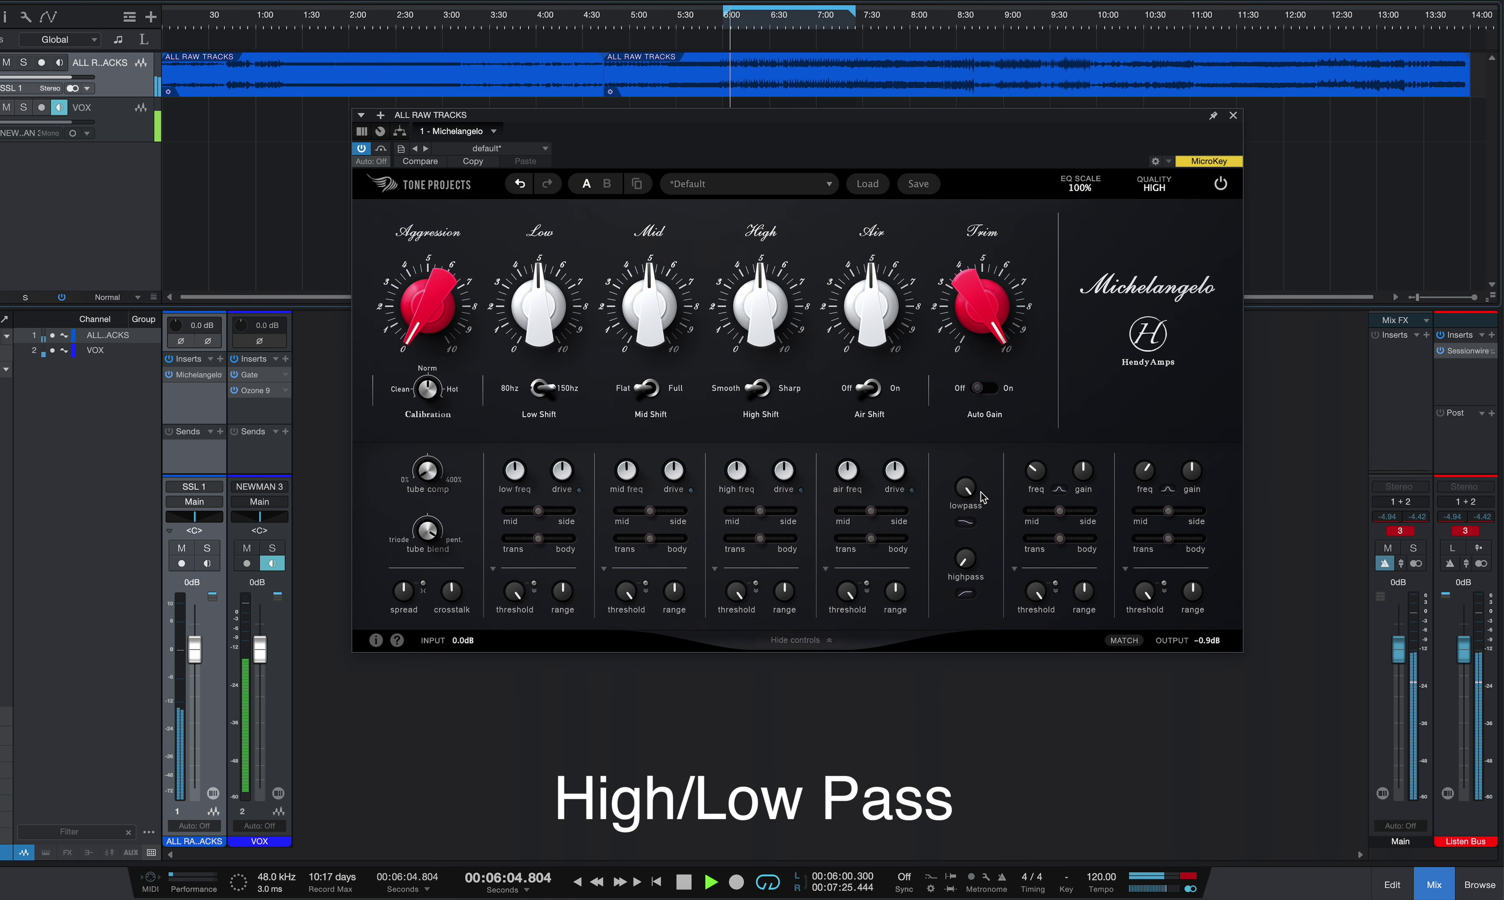
left_click_drag(871, 305, 871, 257)
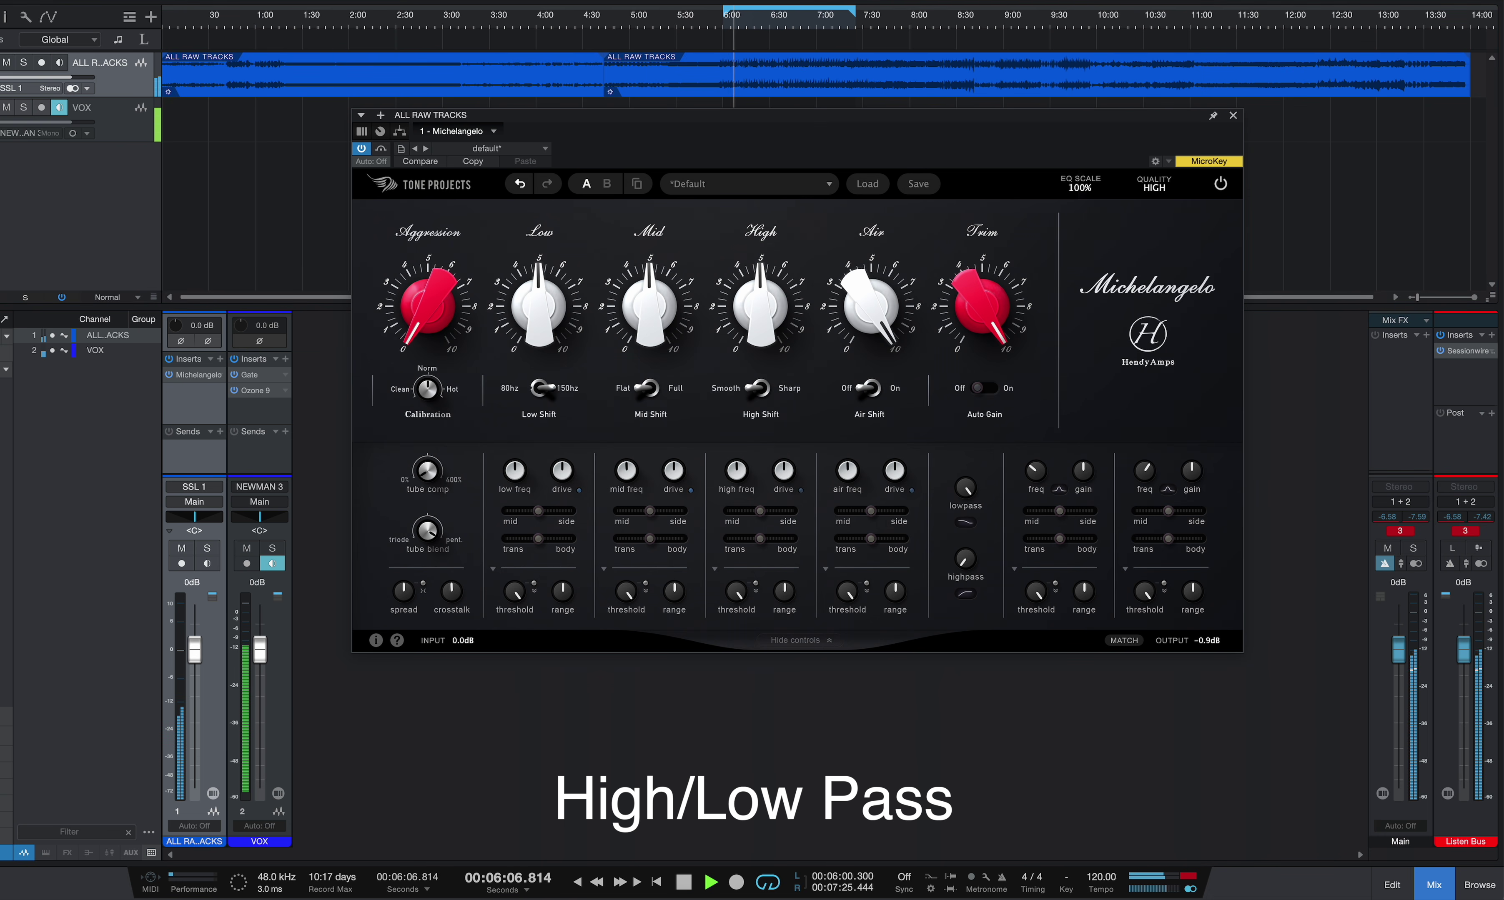
mouse_move(760, 337)
left_click_drag(760, 337, 745, 218)
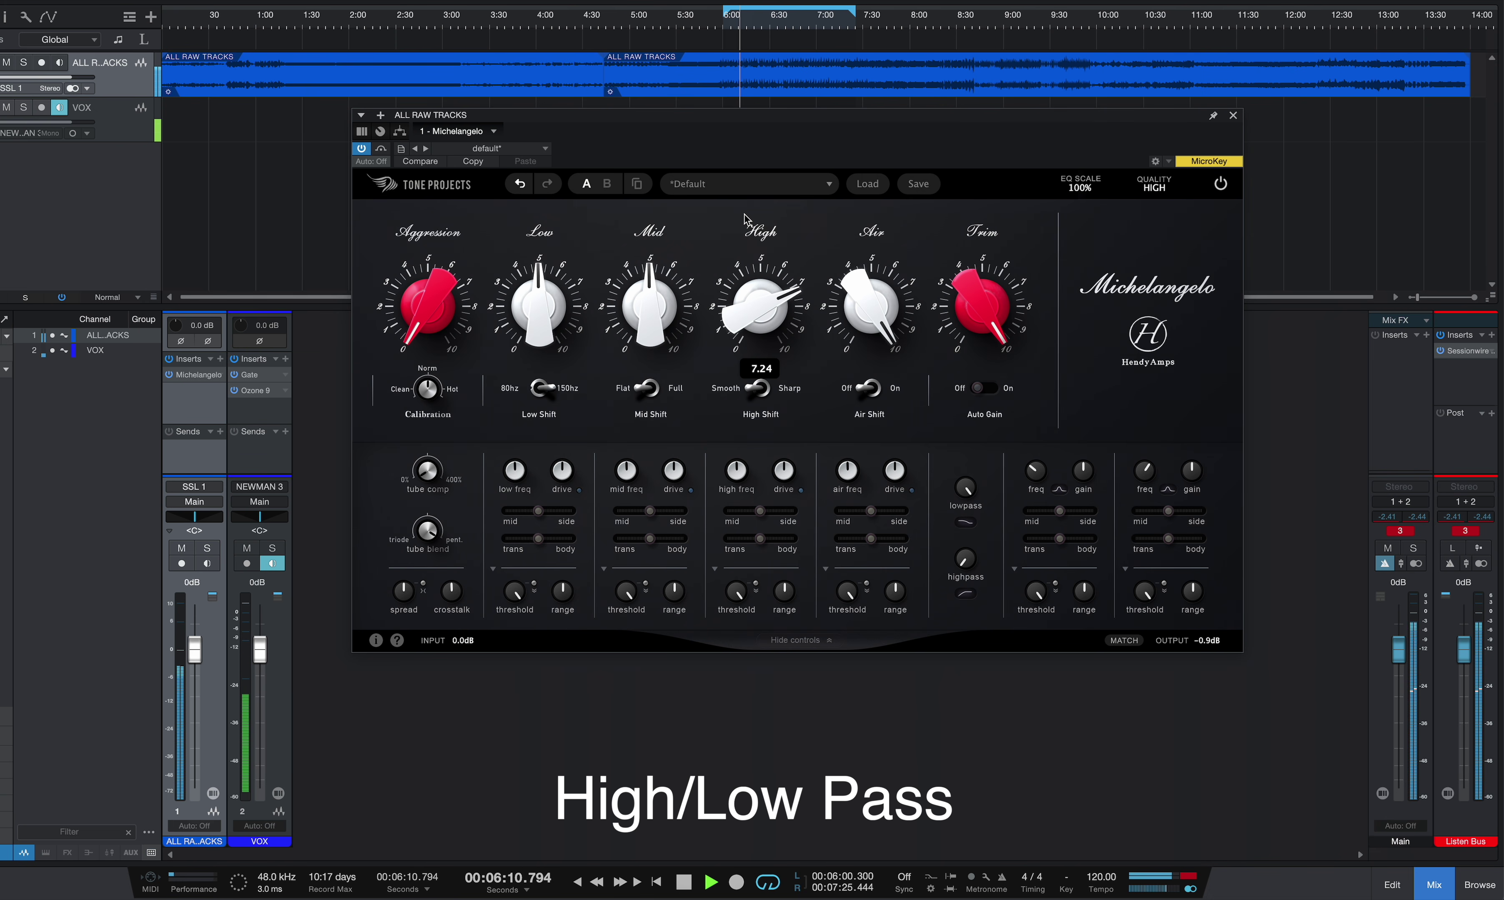
Step: Set the High band's drive to 7.1 dB and raise the Air band's drive
mouse_move(783, 480)
left_click_drag(783, 480, 781, 428)
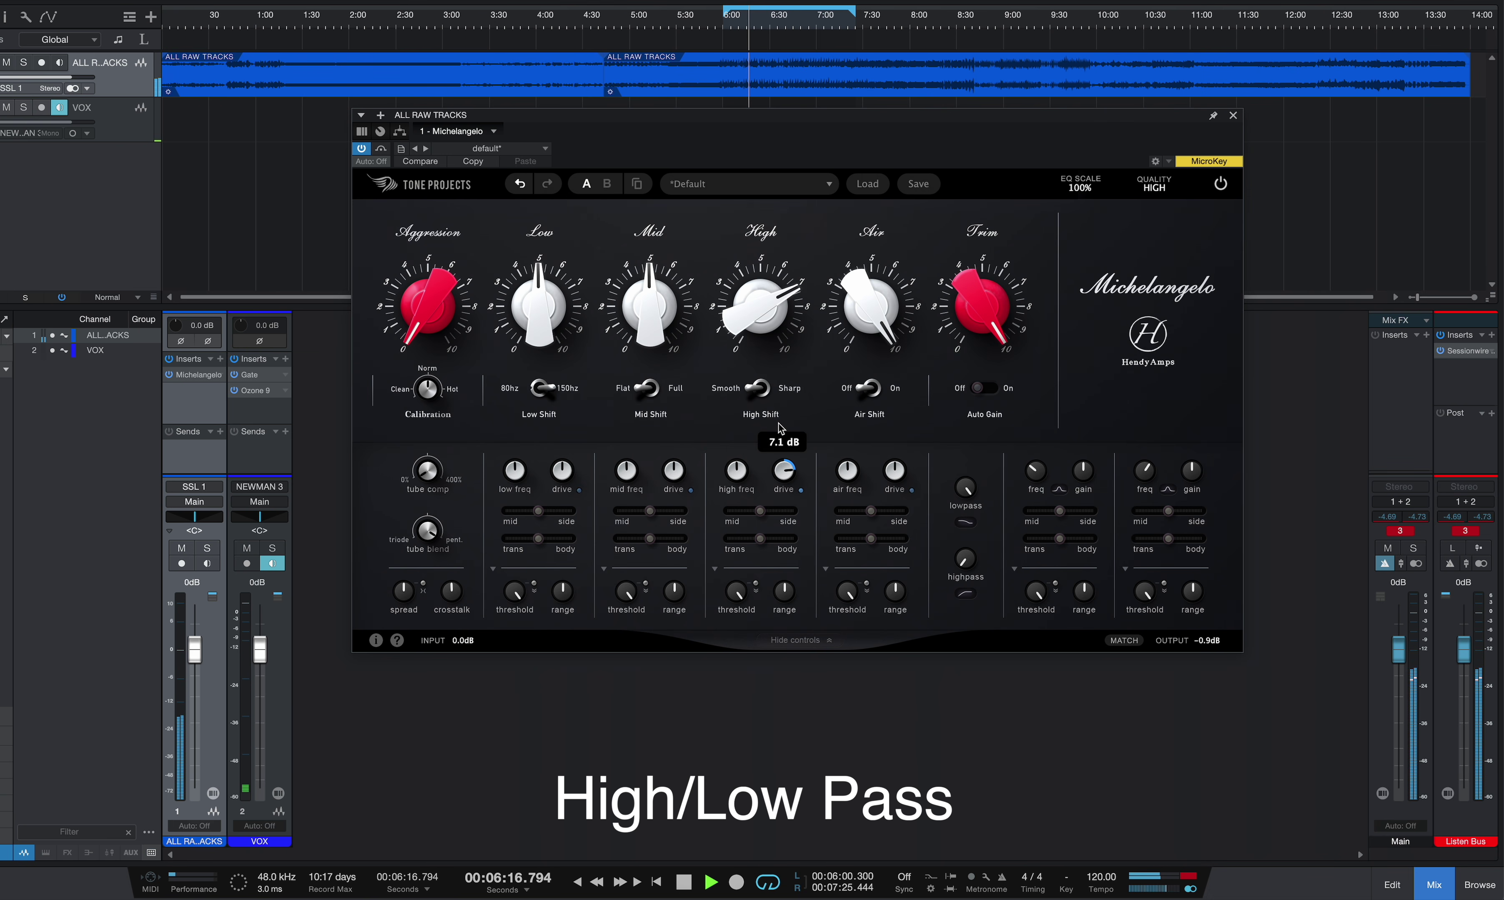
mouse_move(894, 482)
left_click_drag(894, 482, 888, 409)
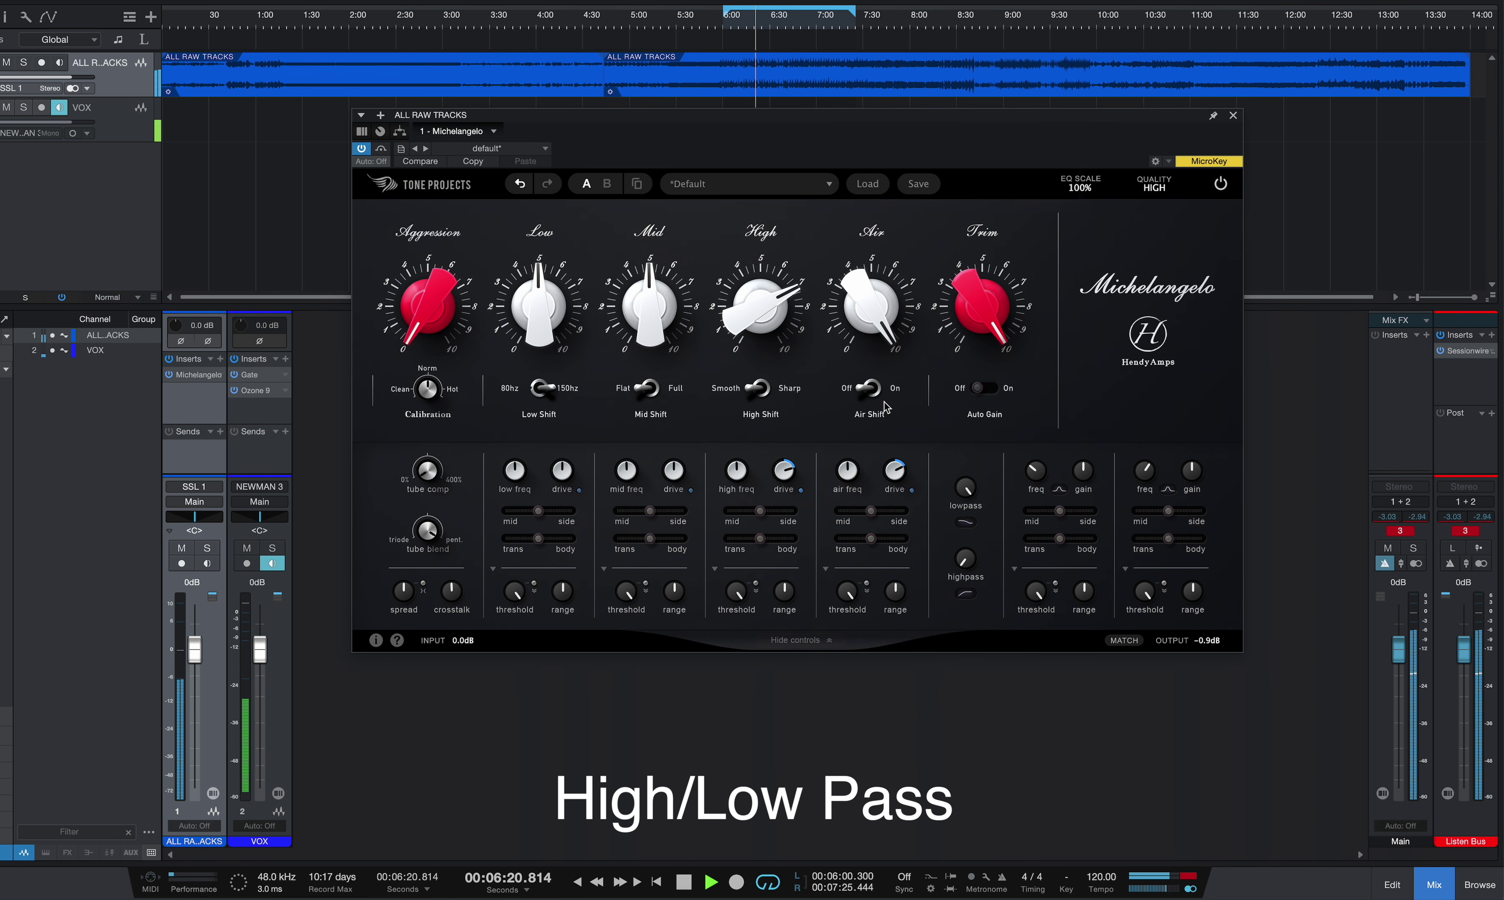
Step: Lower the lowpass cutoff to 4.2 kHz, compare the sound with the EQ bypassed, and stop playback
mouse_move(963, 503)
left_click_drag(964, 503, 906, 745)
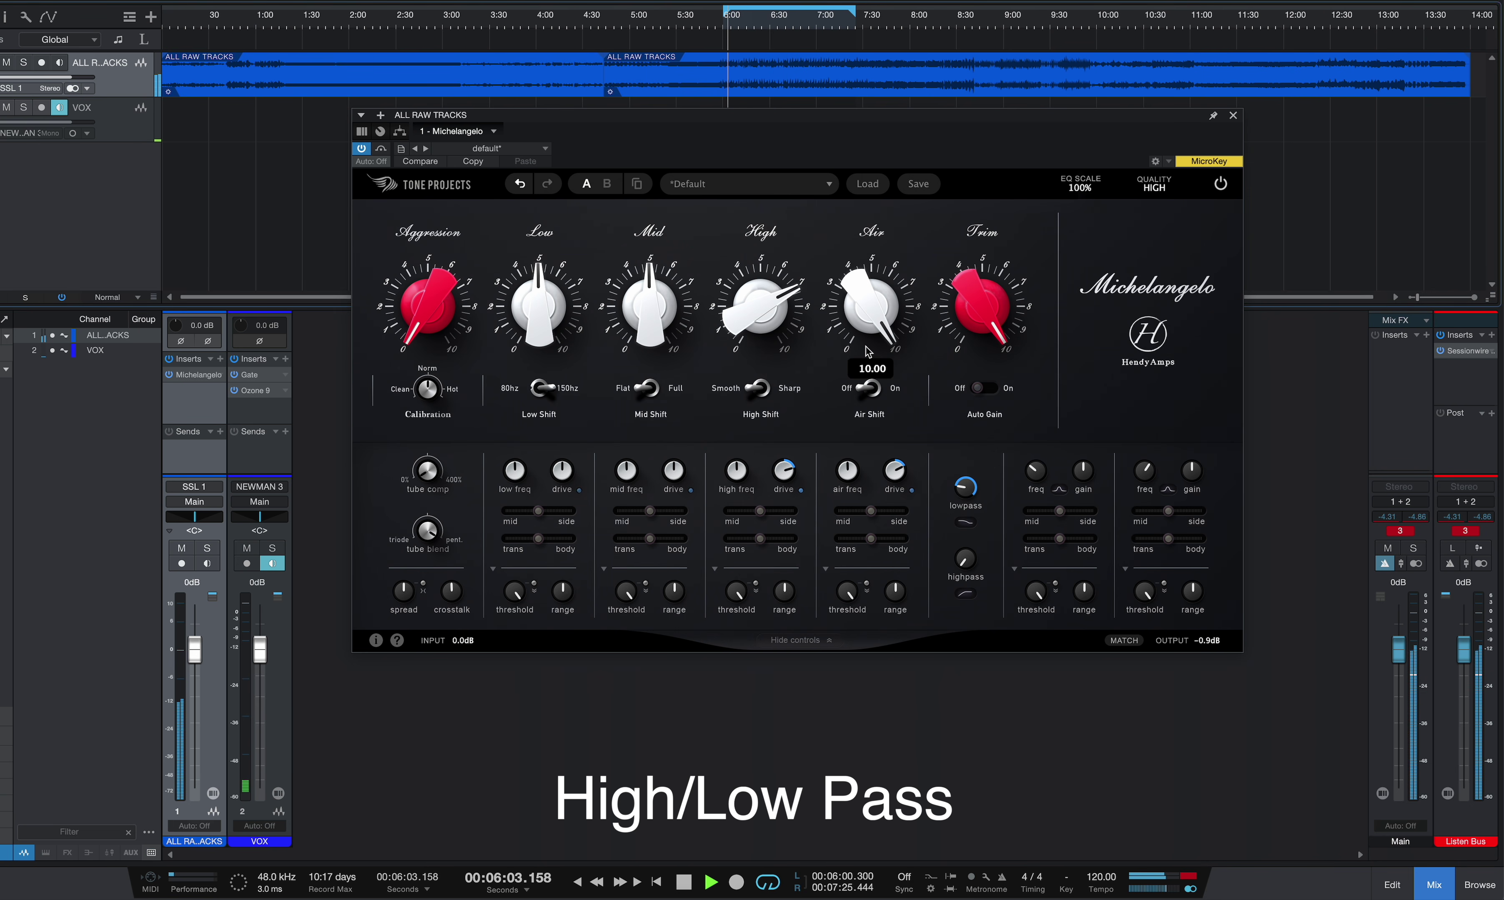
left_click_drag(958, 492, 961, 525)
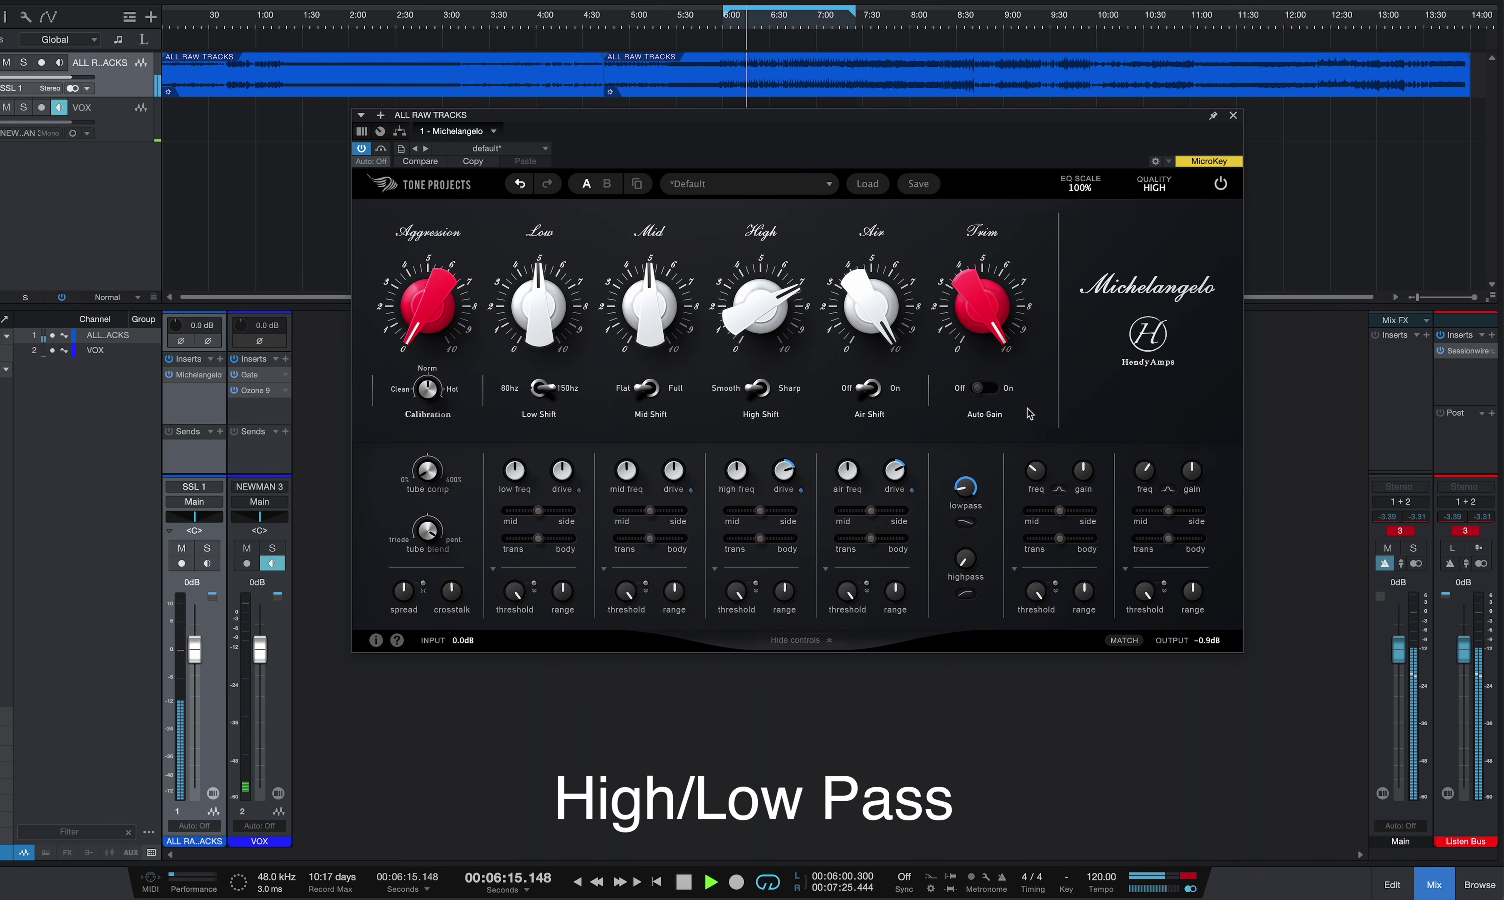
mouse_move(968, 488)
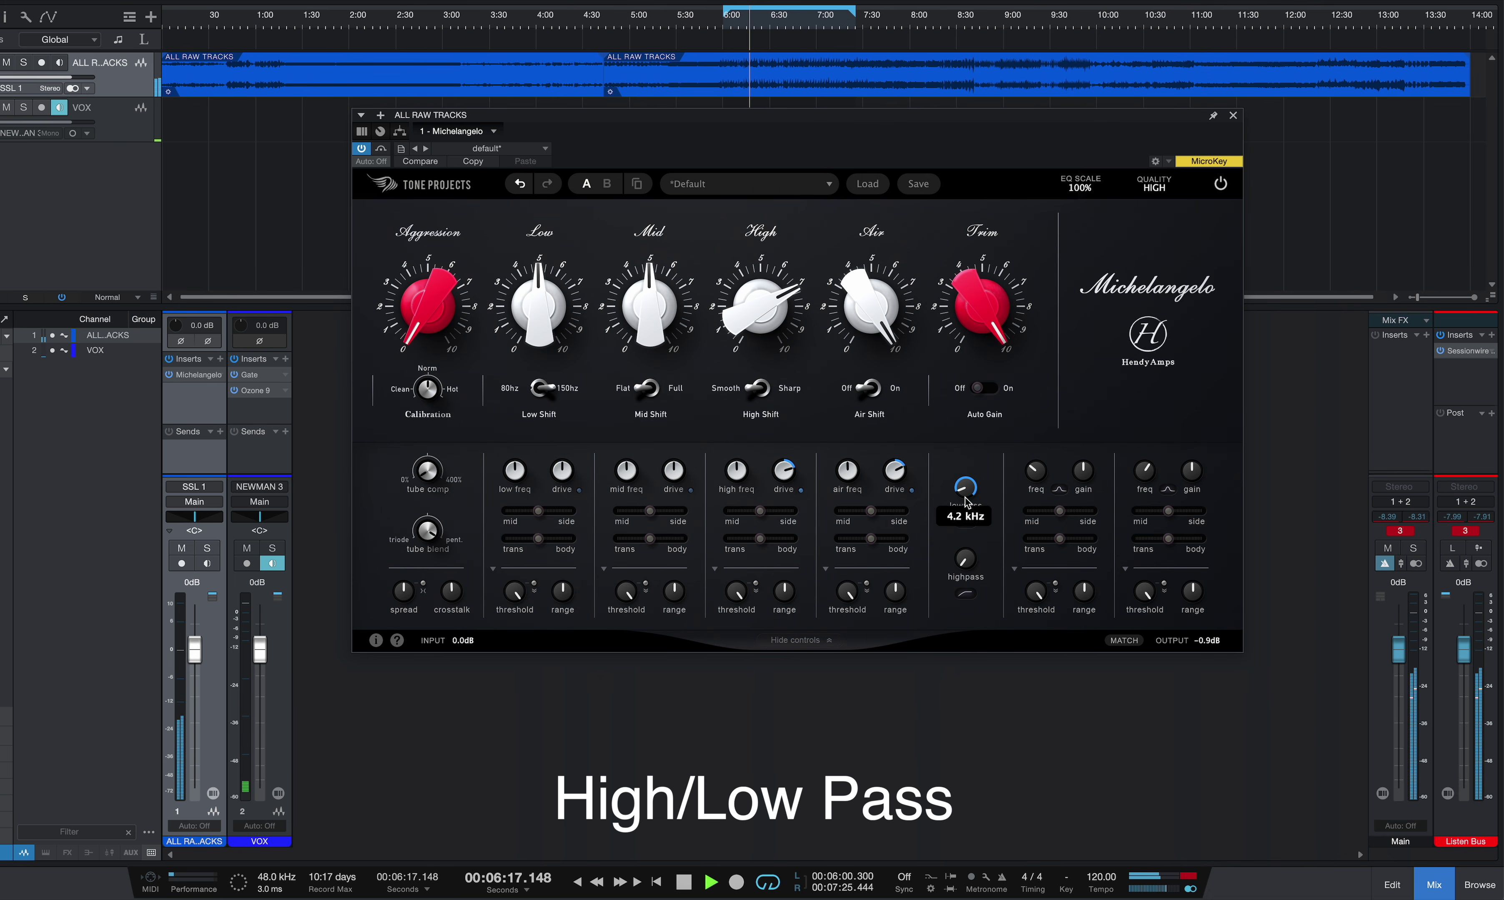
left_click(1221, 184)
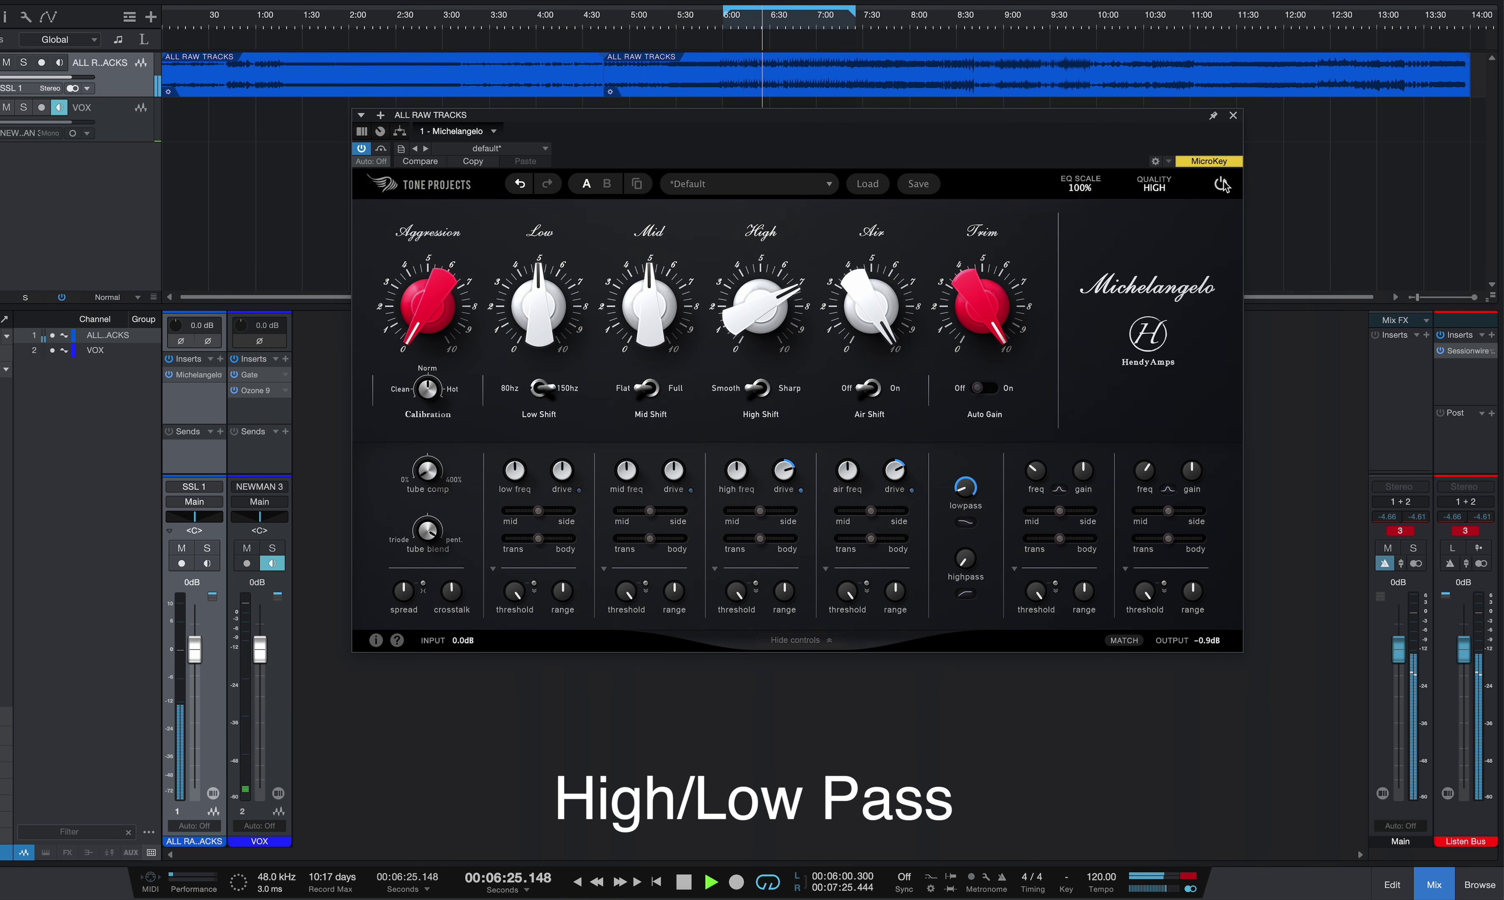
key("space")
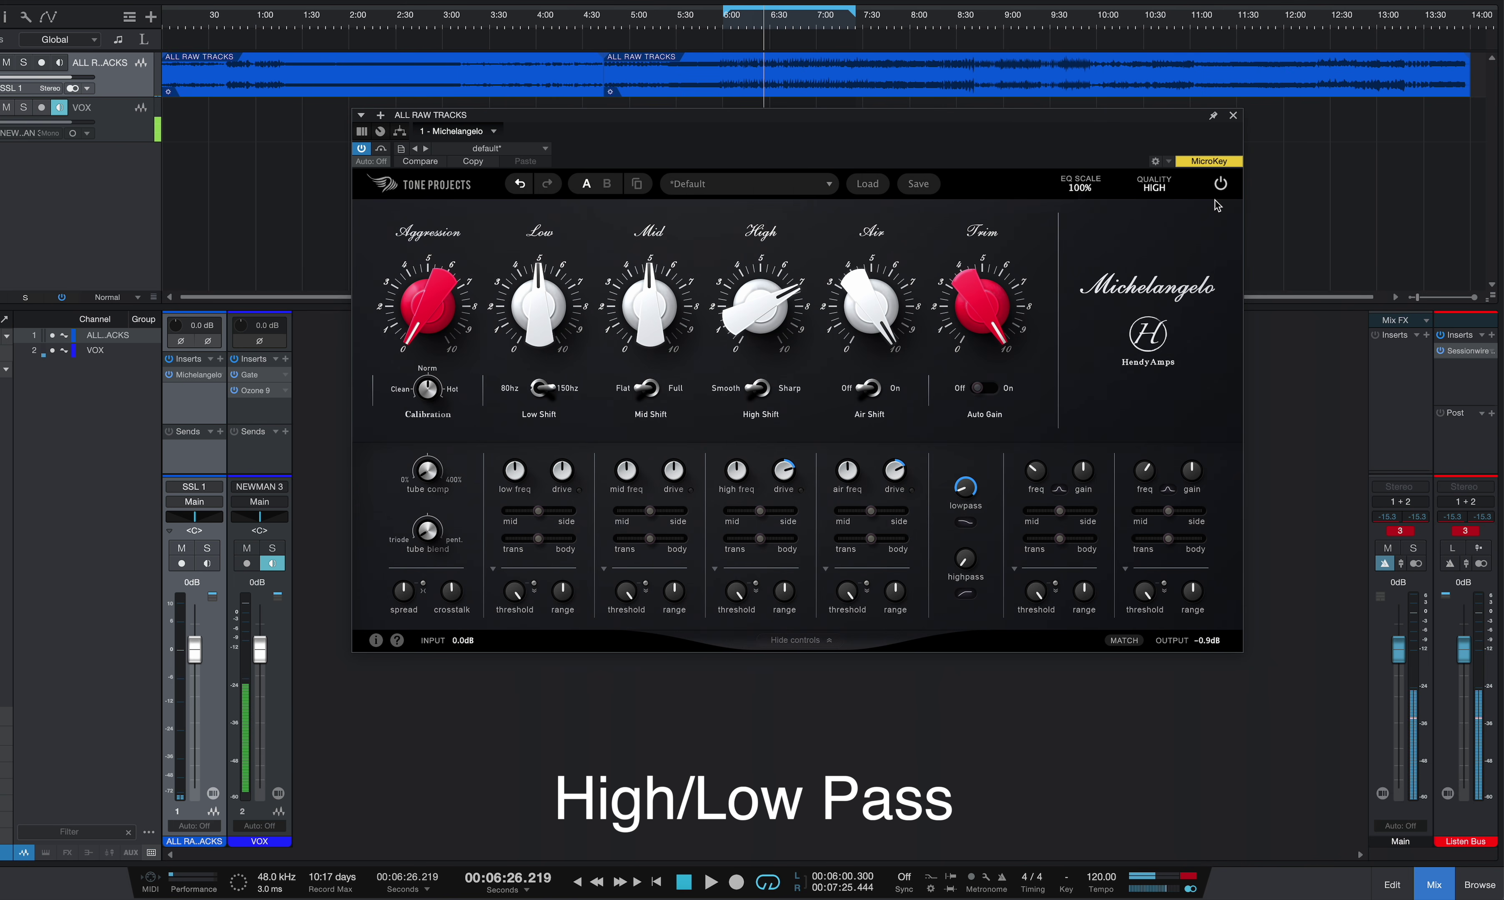
Step: Resume playback, lower the lowpass cutoff to 1.7 kHz, compare it with the EQ bypassed, and stop playback
key("space")
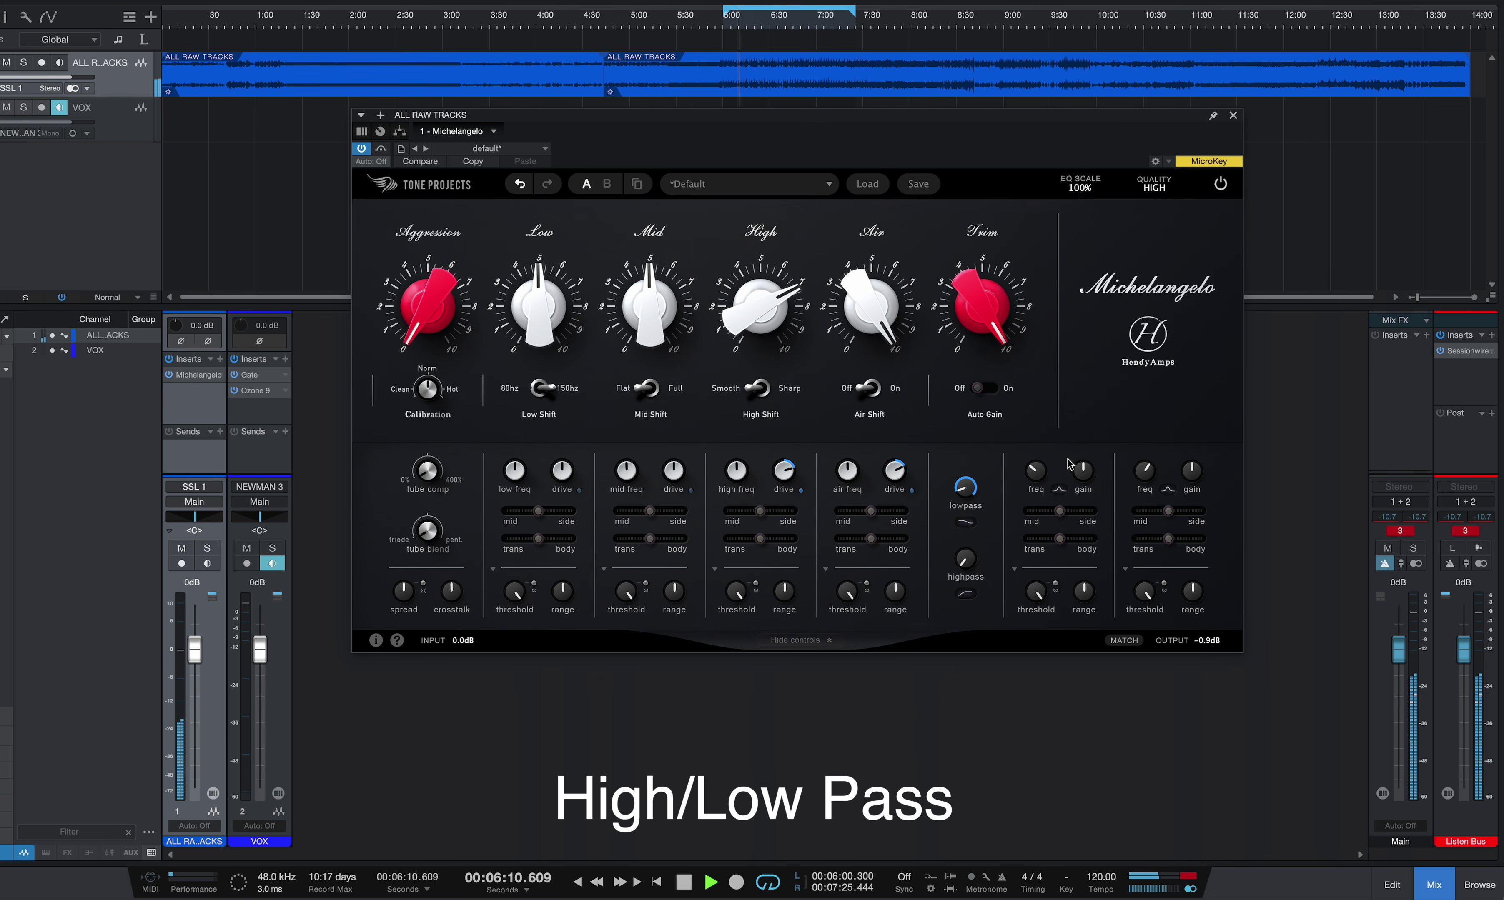
mouse_move(965, 492)
left_click_drag(965, 493, 955, 520)
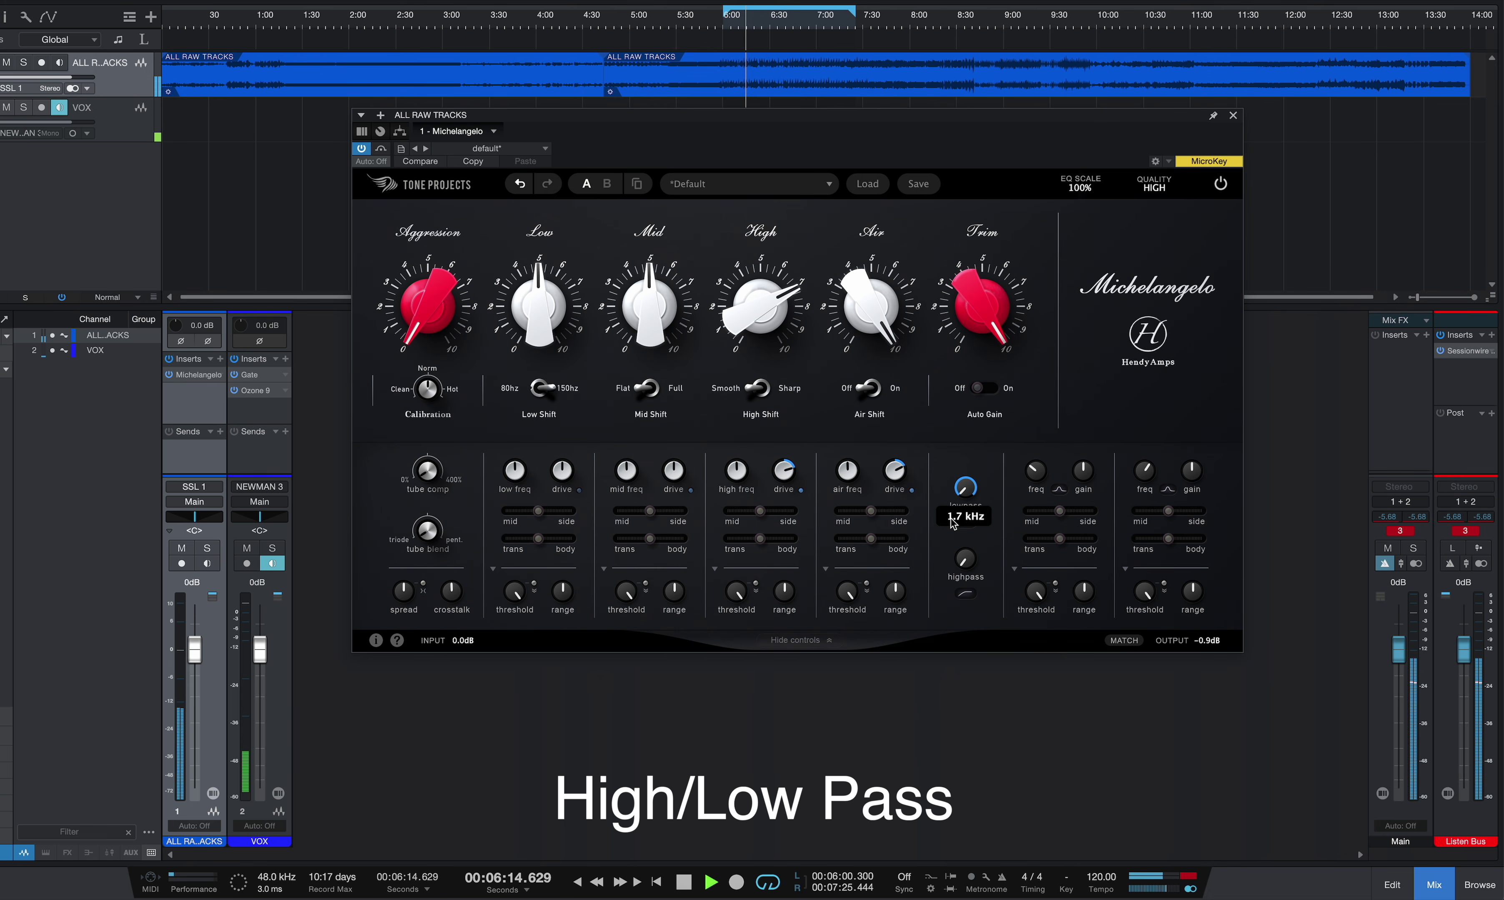
left_click(1221, 184)
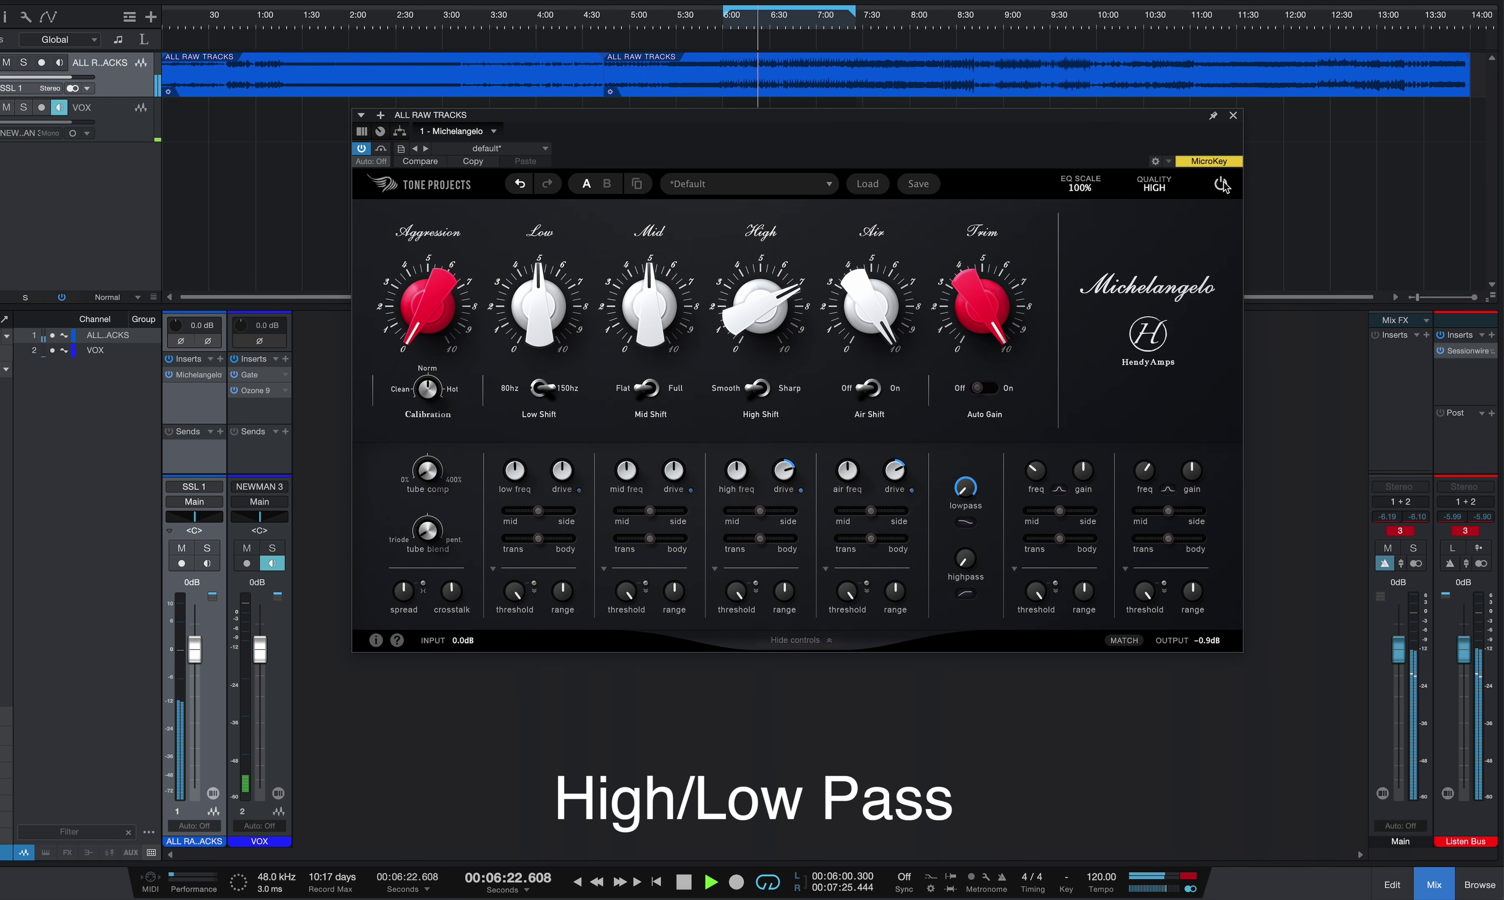
key("space")
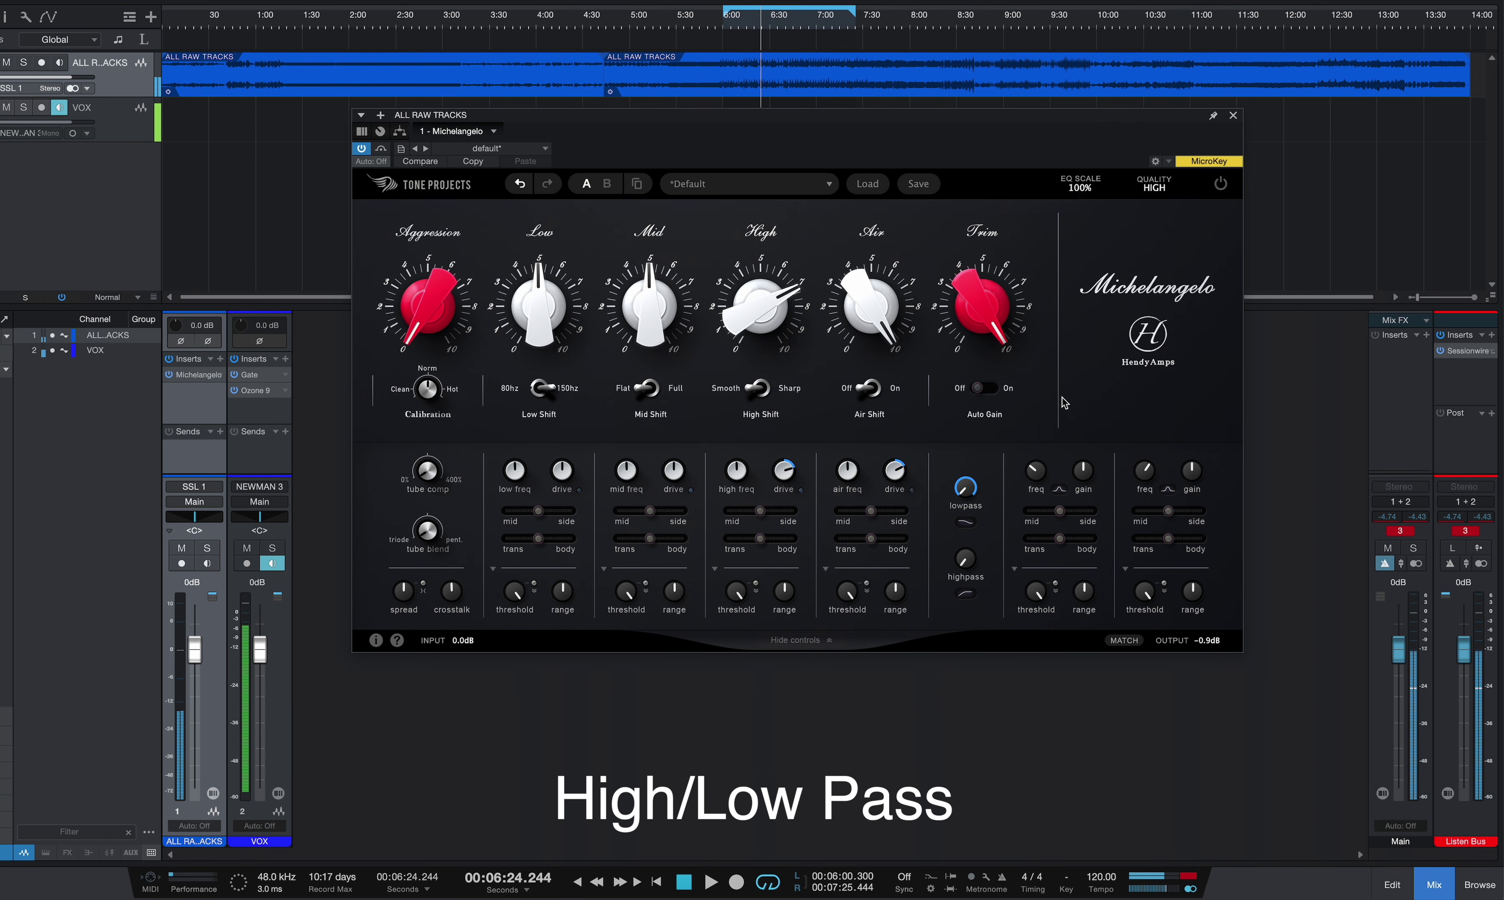
Step: Set the lowpass slope to 12 dB/Oct, raise its cutoff, and play from about 6:04
left_click(964, 522)
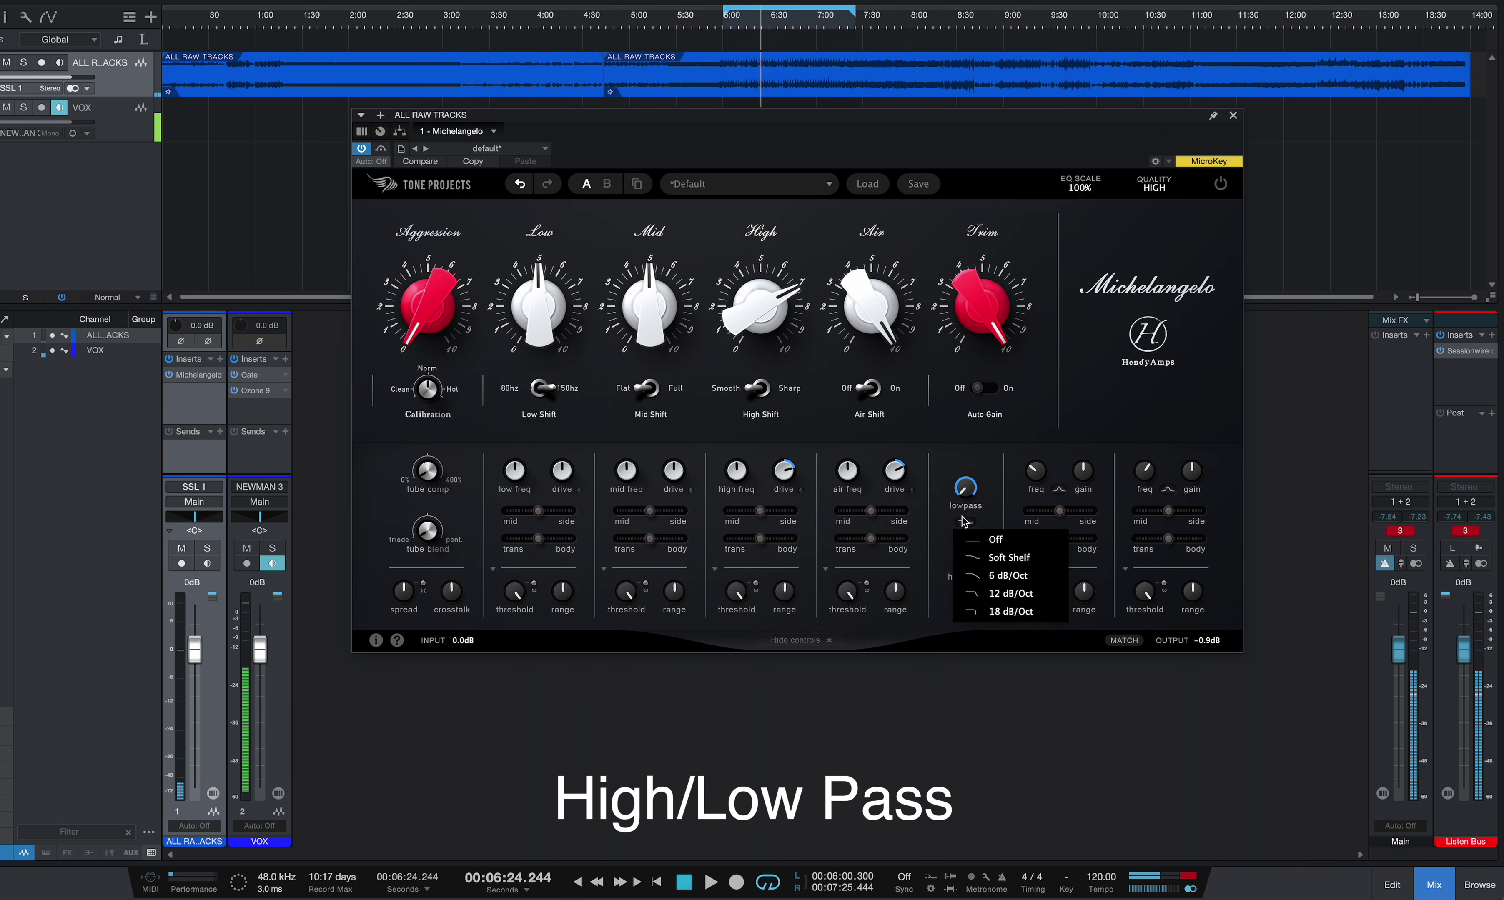
left_click(1017, 593)
mouse_move(965, 497)
left_click_drag(965, 497, 982, 317)
left_click(732, 32)
key("space")
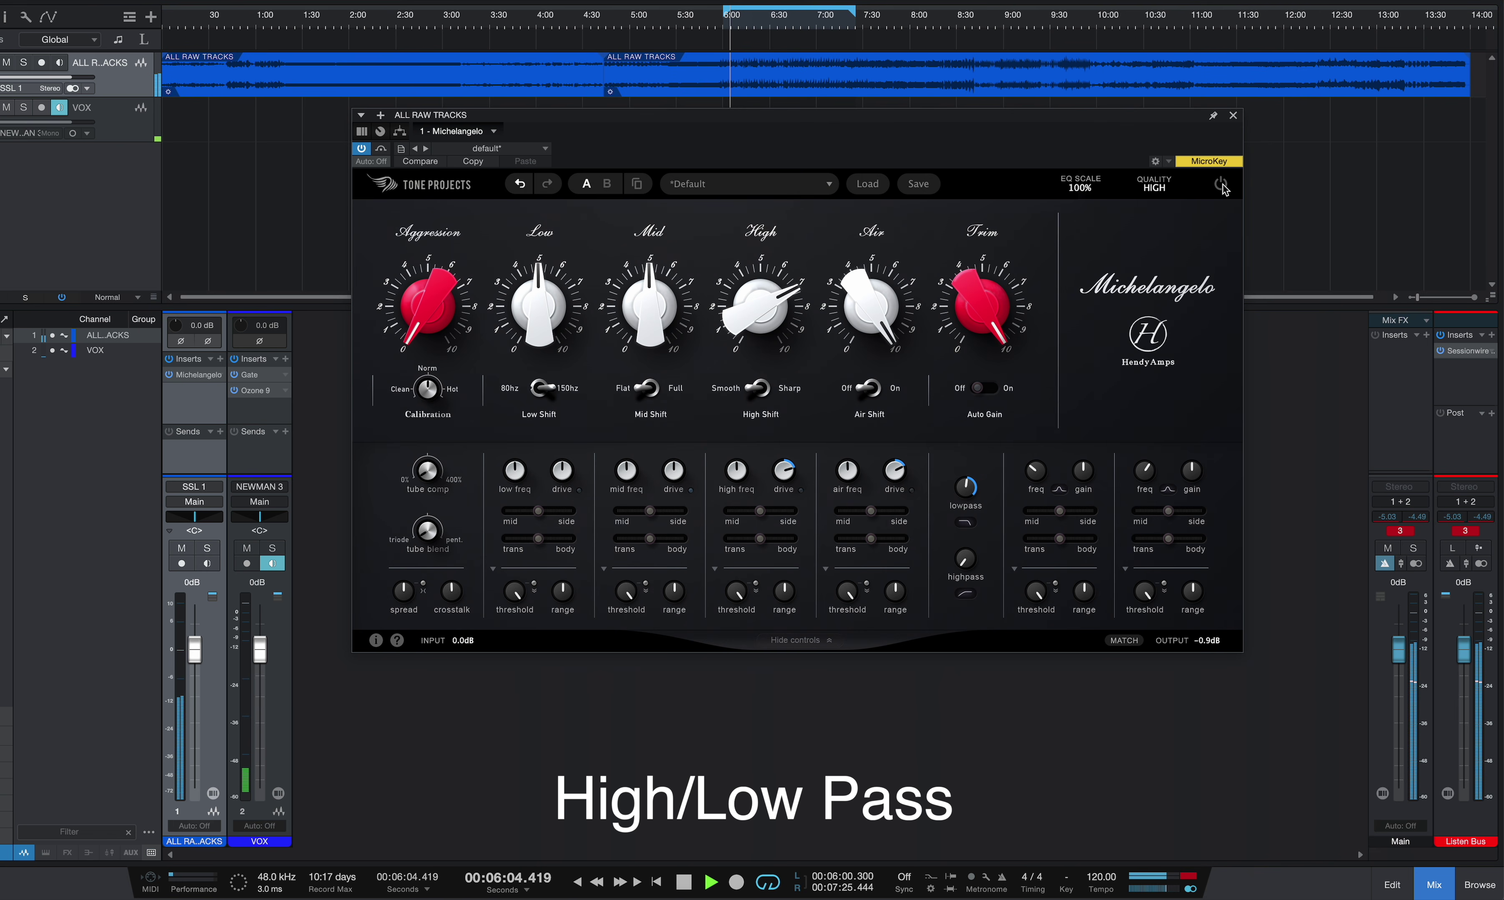
Step: Lower the lowpass cutoff through 8.3 kHz to 6.7 kHz, compare against the bypassed EQ, and stop playback
left_click_drag(964, 488, 889, 562)
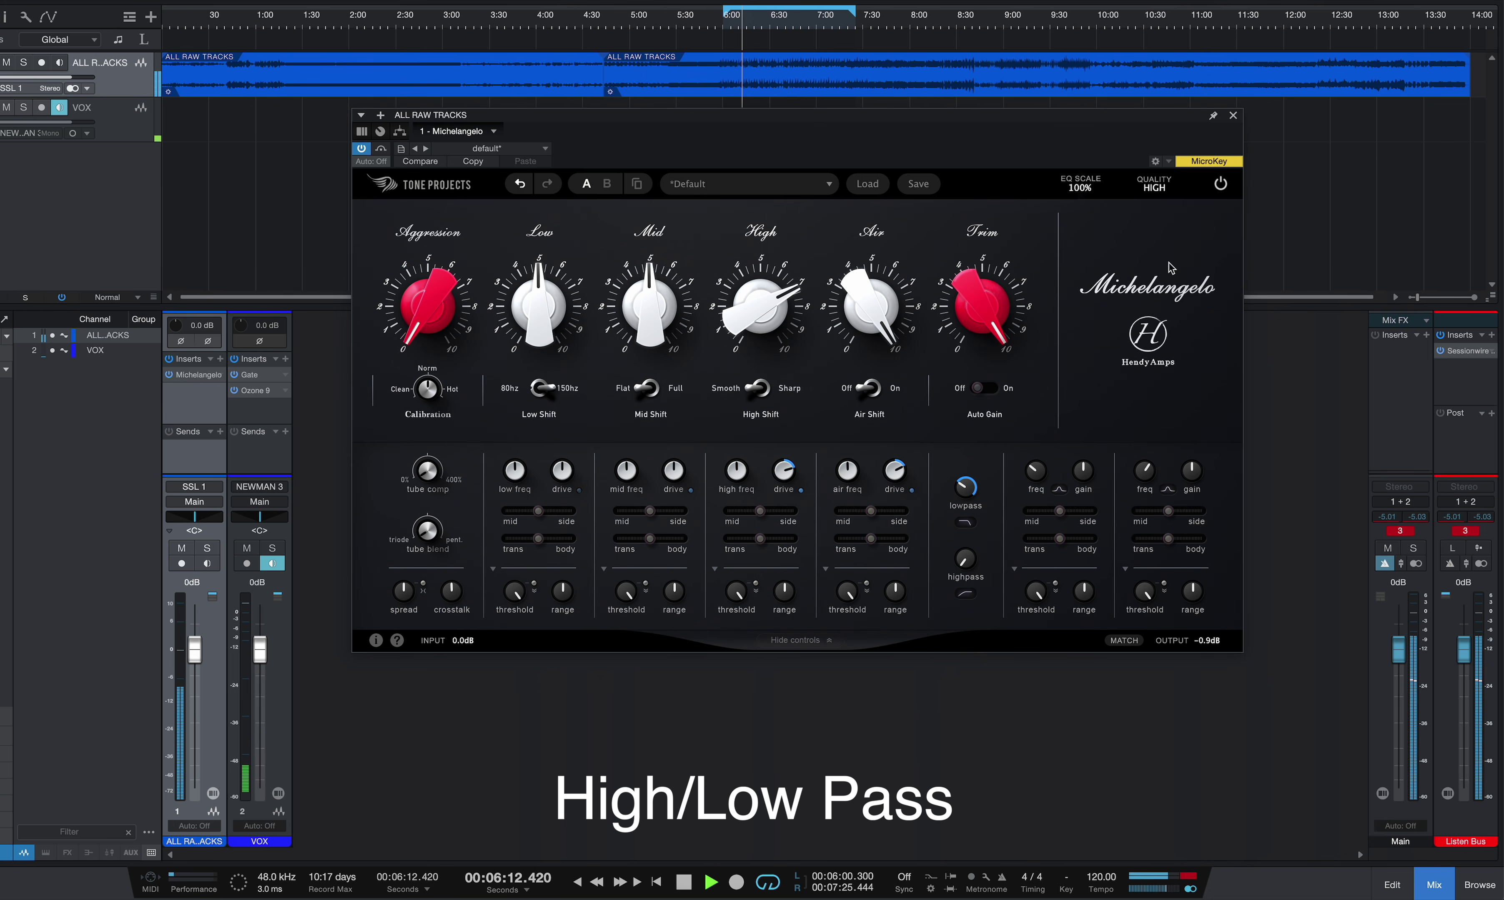
mouse_move(963, 493)
left_click_drag(957, 490, 947, 507)
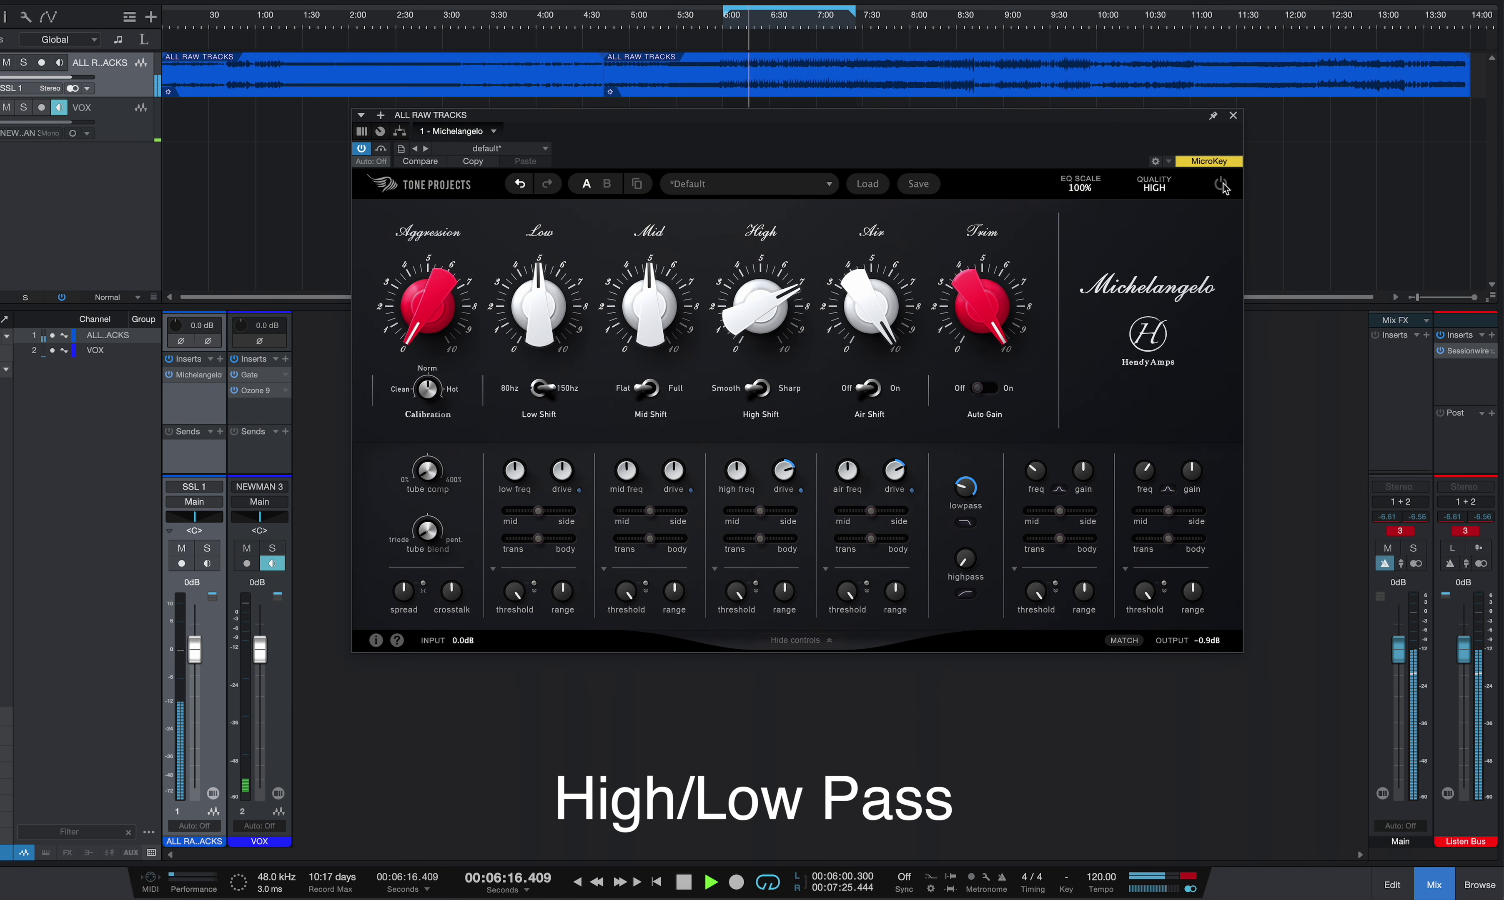
mouse_move(957, 502)
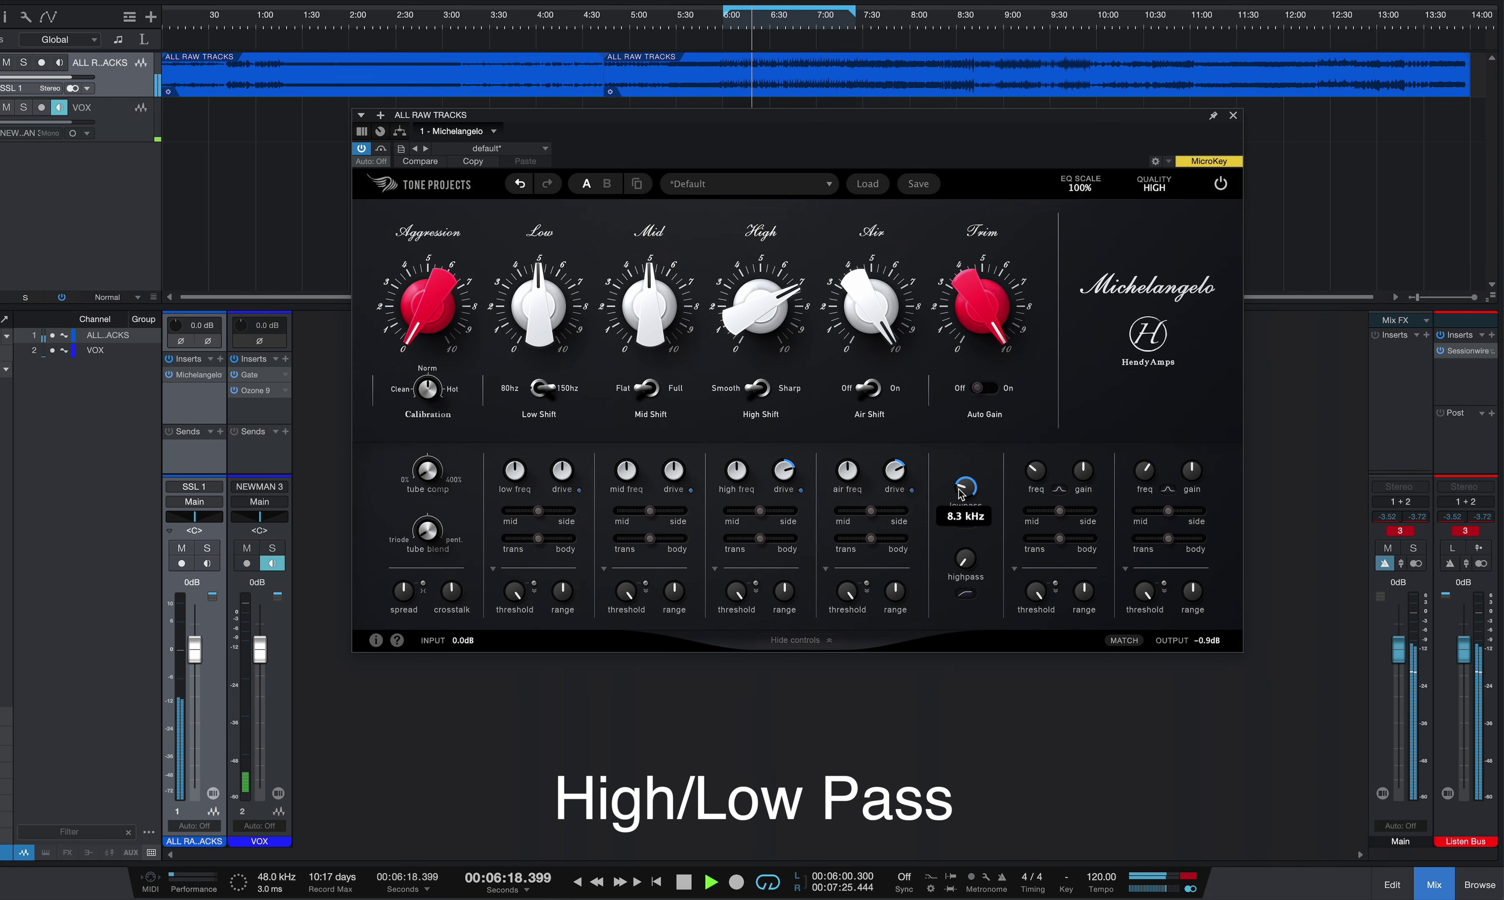
left_click_drag(944, 529, 944, 514)
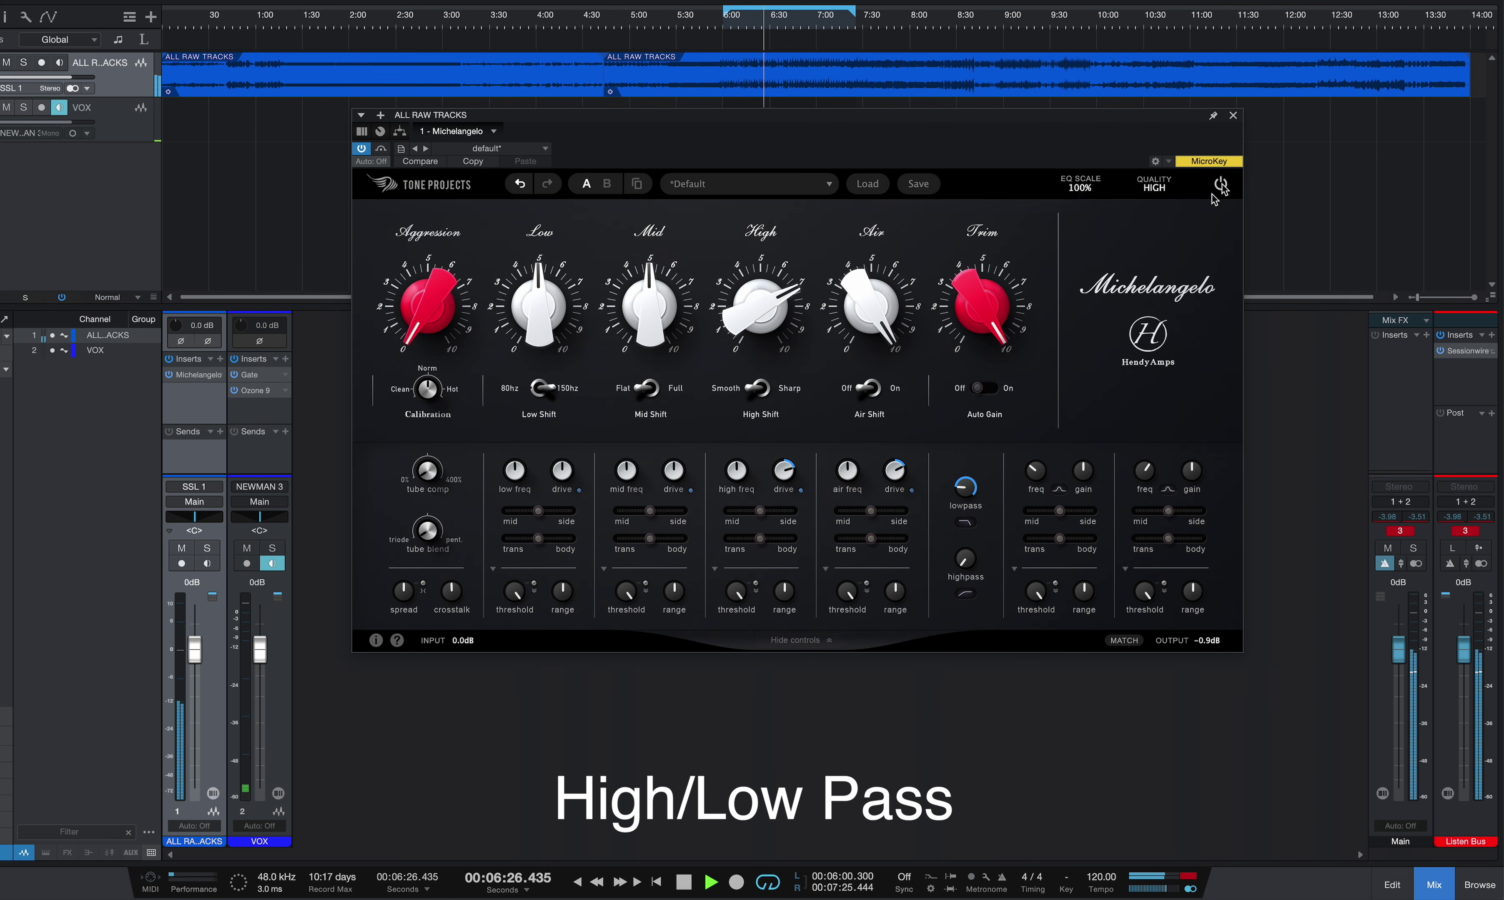
mouse_move(964, 494)
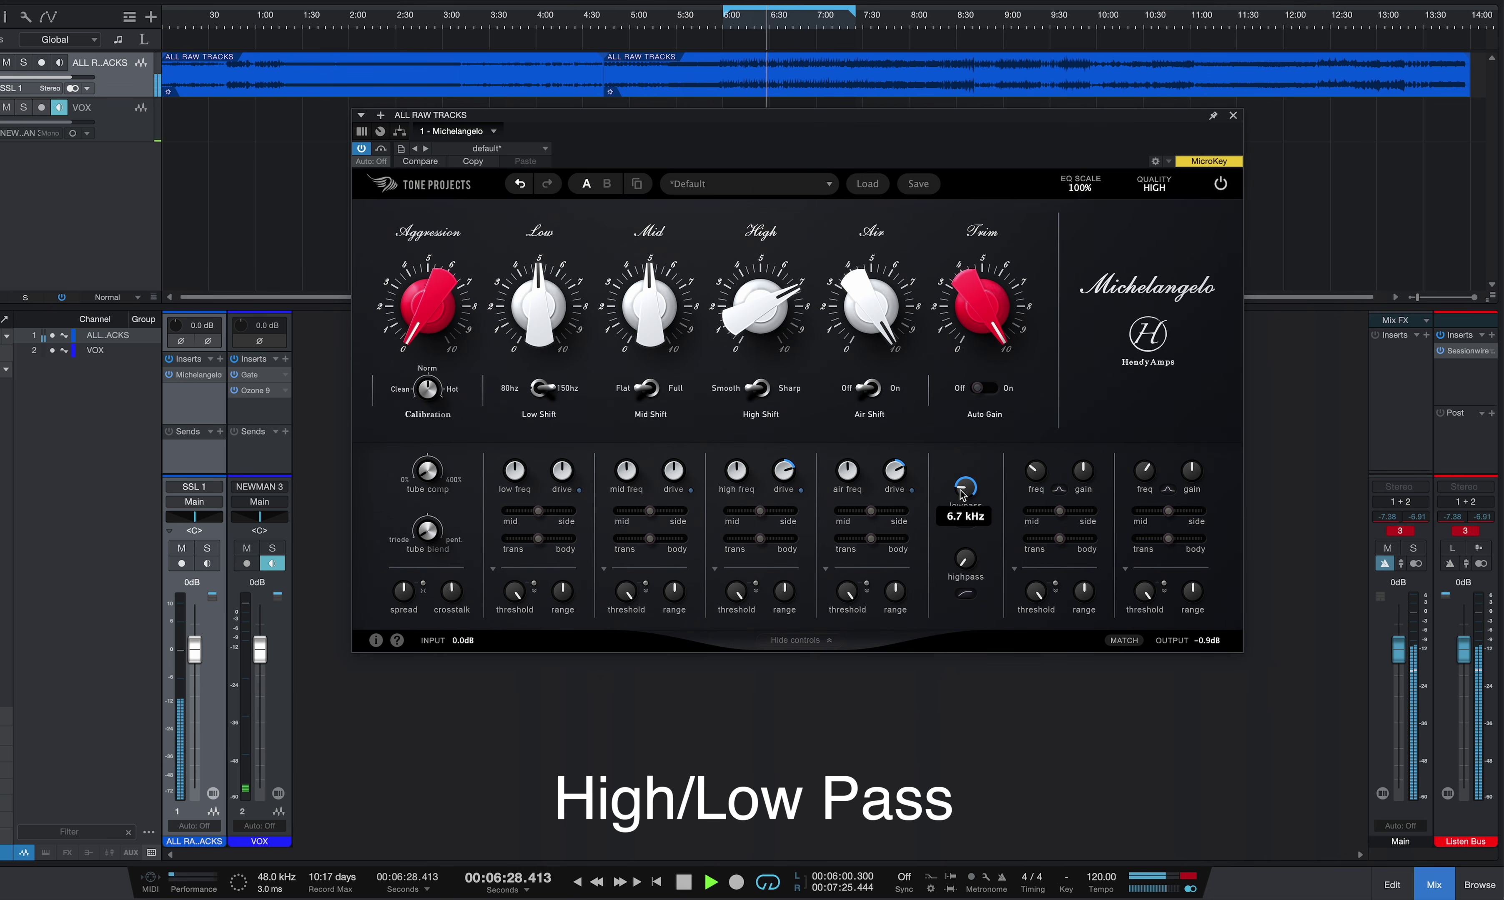
key("space")
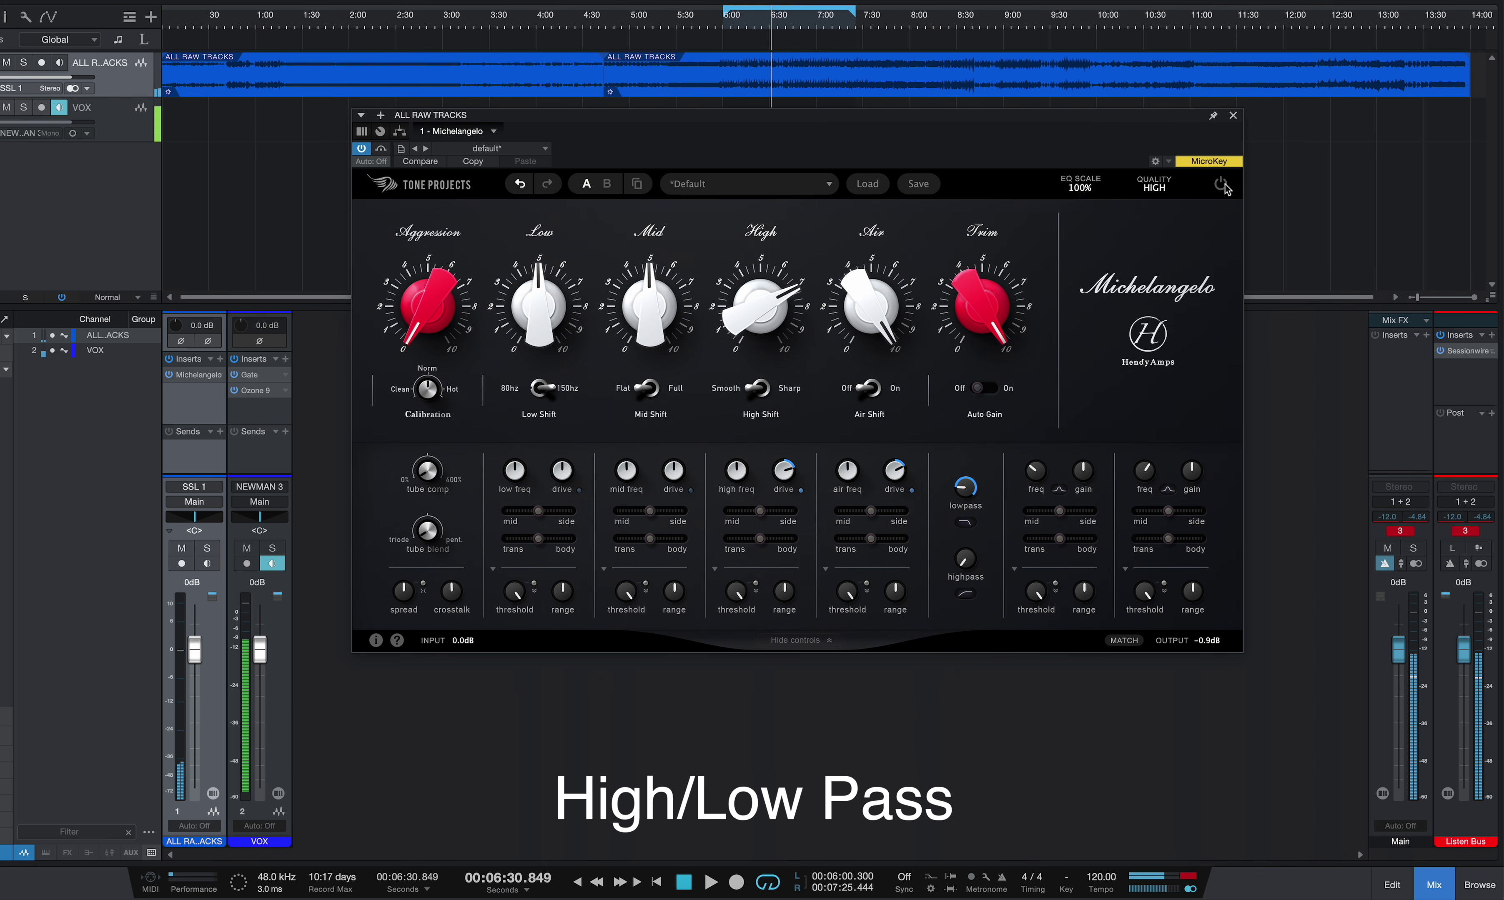
Step: Replay the mix from about 6:04 to compare the filtered EQ with bypass, and stop playback
left_click(729, 25)
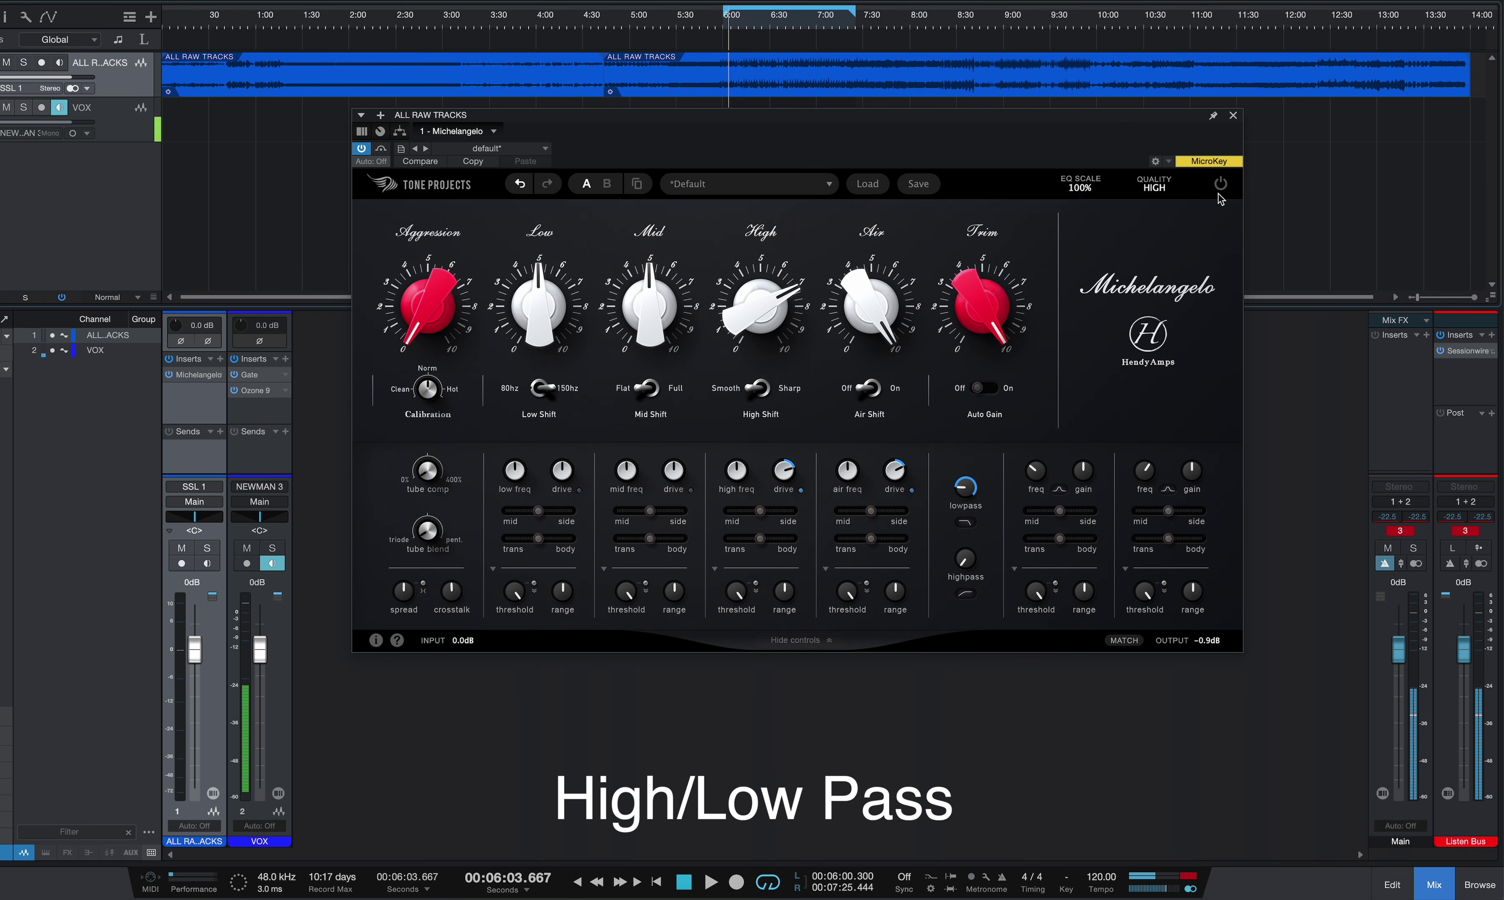
key("space")
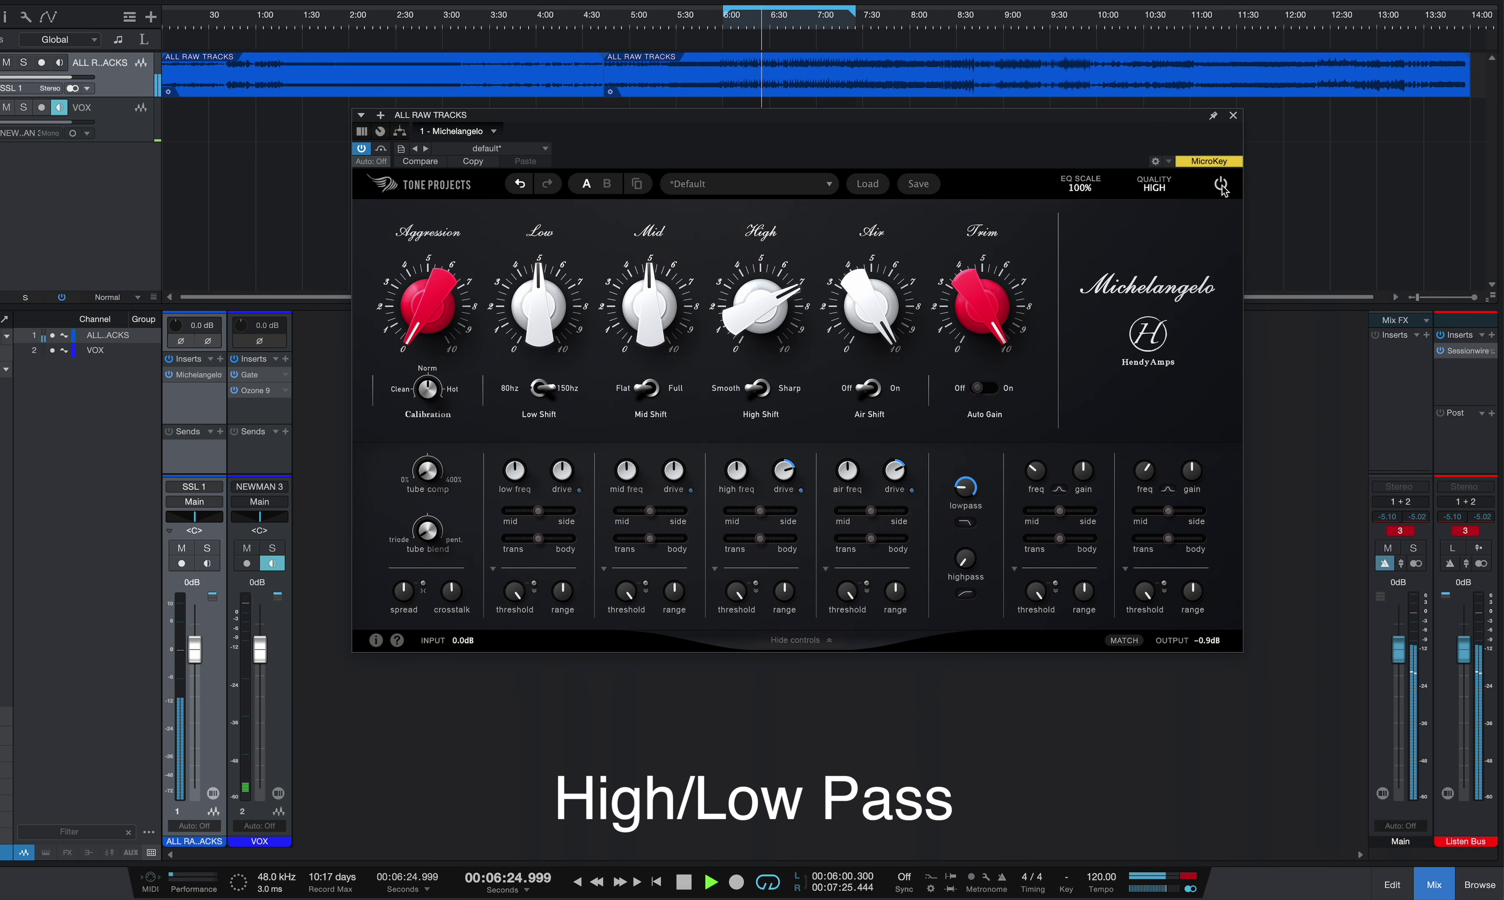
key("space")
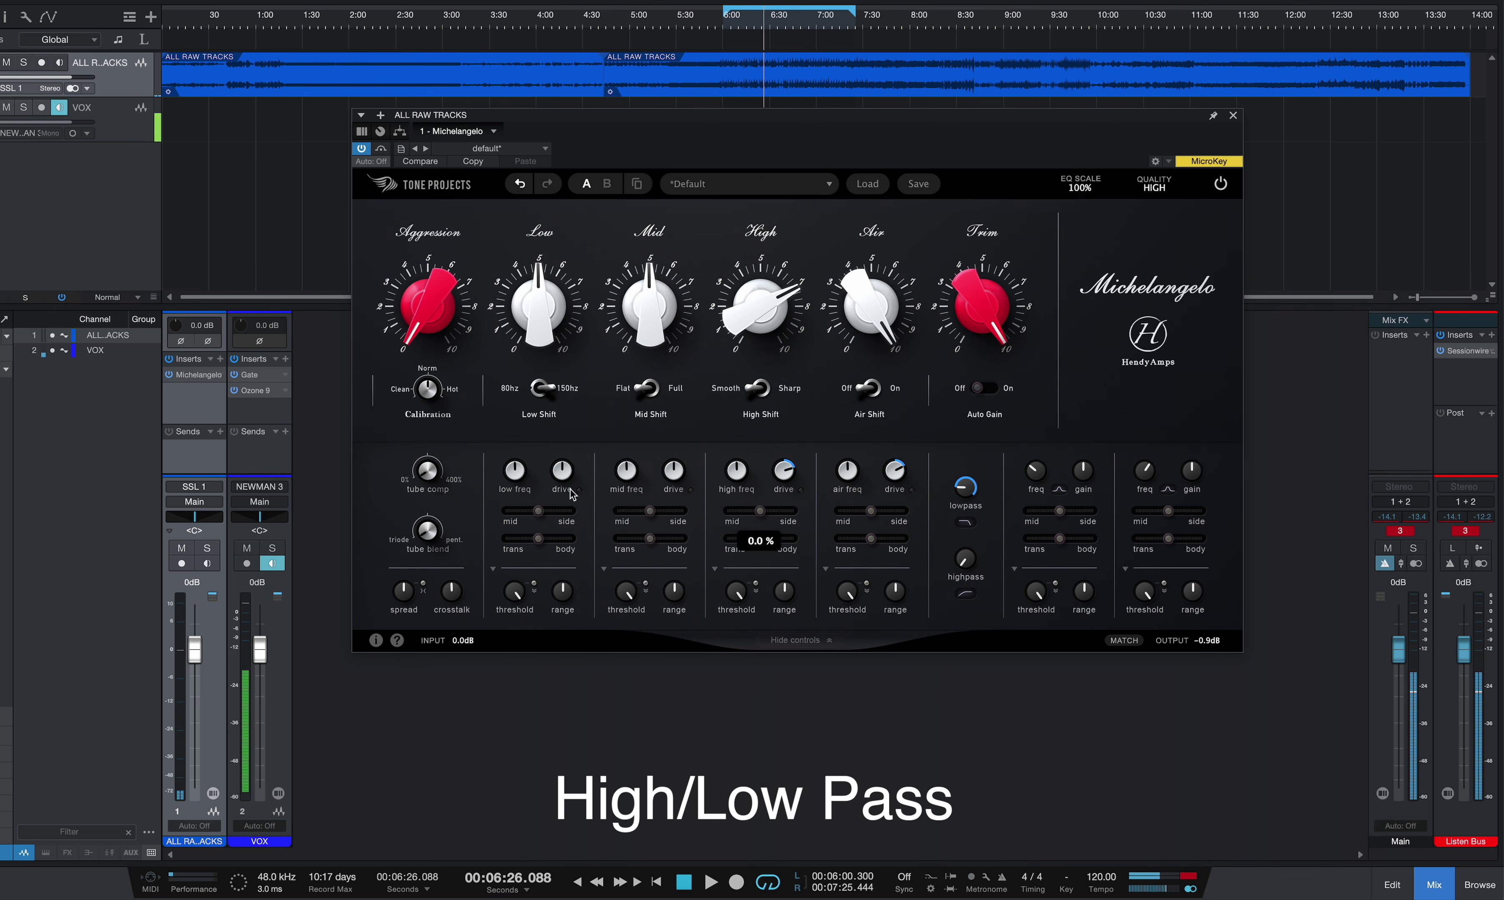
Step: Audition the filtered mix from near 6:00 and from about 1:22, comparing it with the EQ bypassed, and stop playback
mouse_move(426, 539)
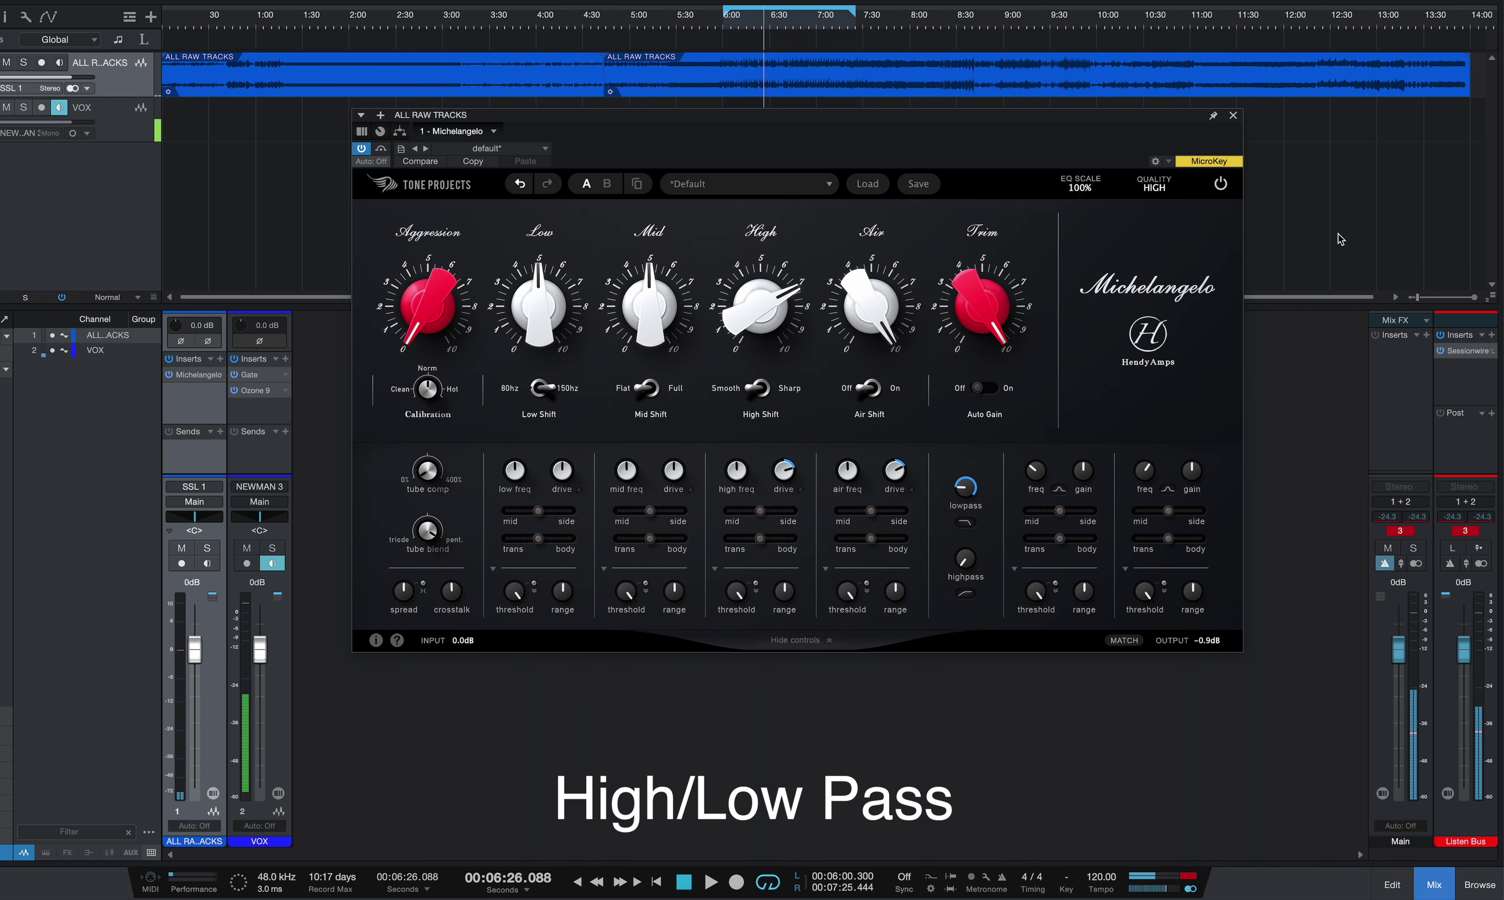
left_click(727, 27)
key("space")
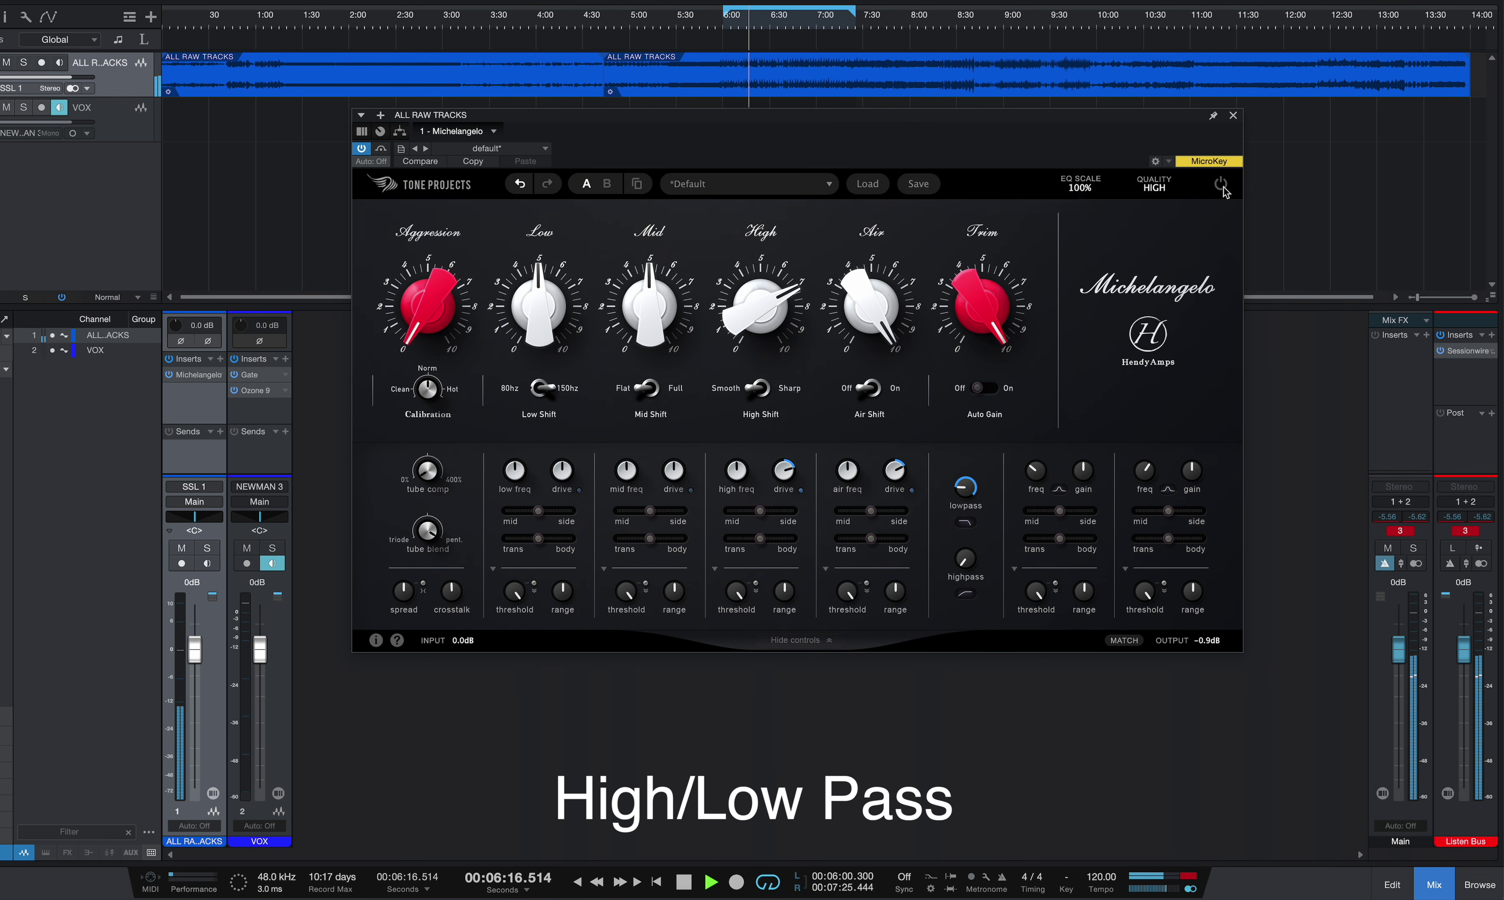
key("space")
left_click(291, 27)
key("space")
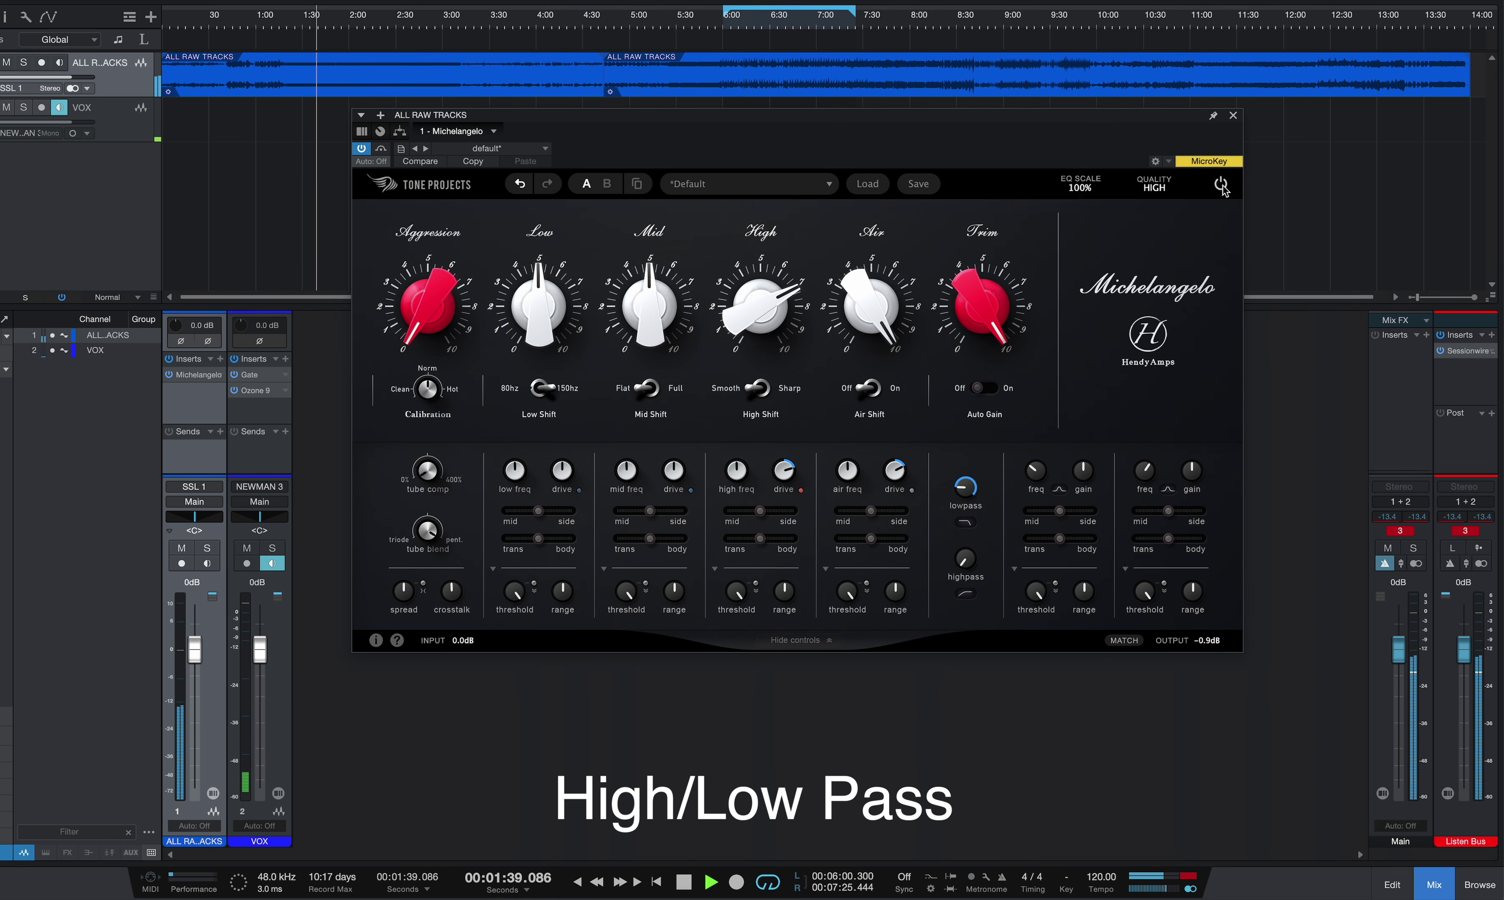
key("space")
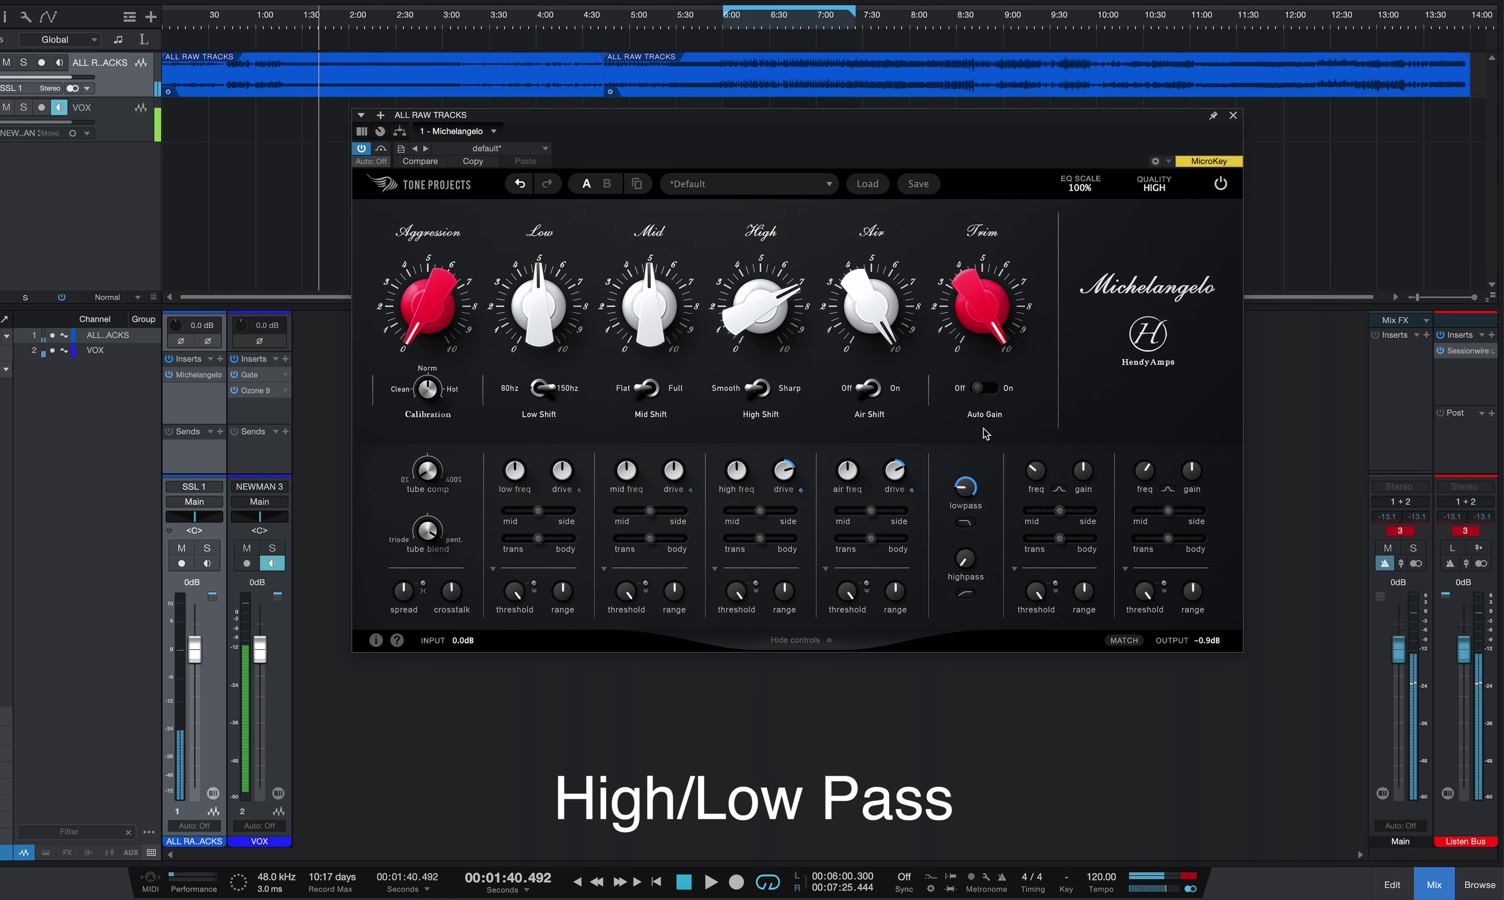
Step: Reset the lowpass cutoff to its default and set the lowpass slope to Off
mouse_move(965, 488)
left_click_drag(962, 484, 965, 181)
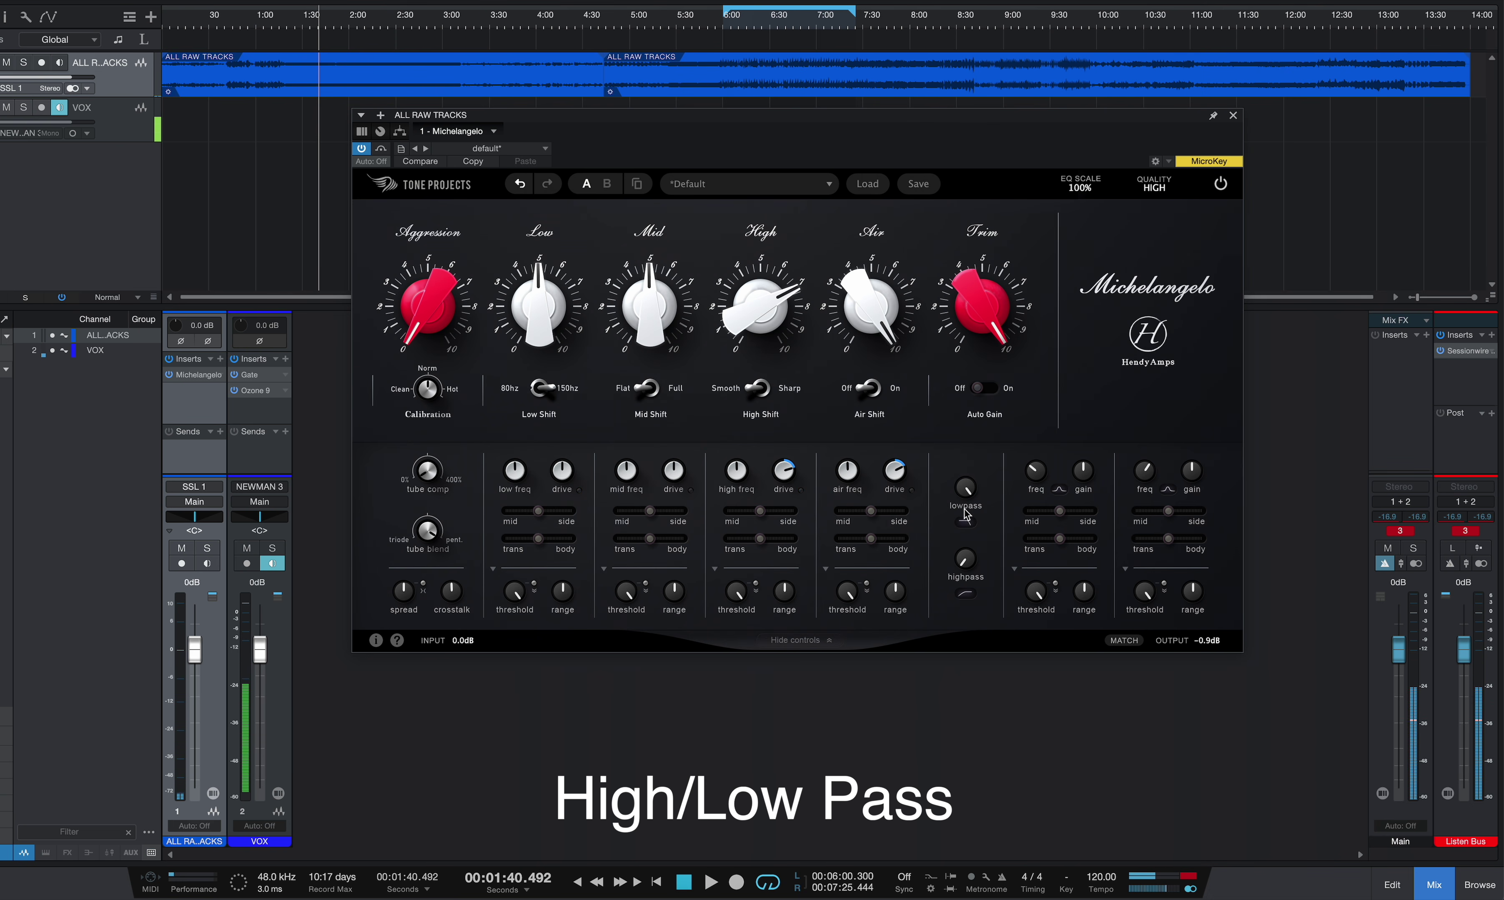
left_click(965, 523)
left_click(978, 542)
Step: Move the playhead to about 1:24 and reset the High and Air gain and drive controls to their defaults
left_click(295, 26)
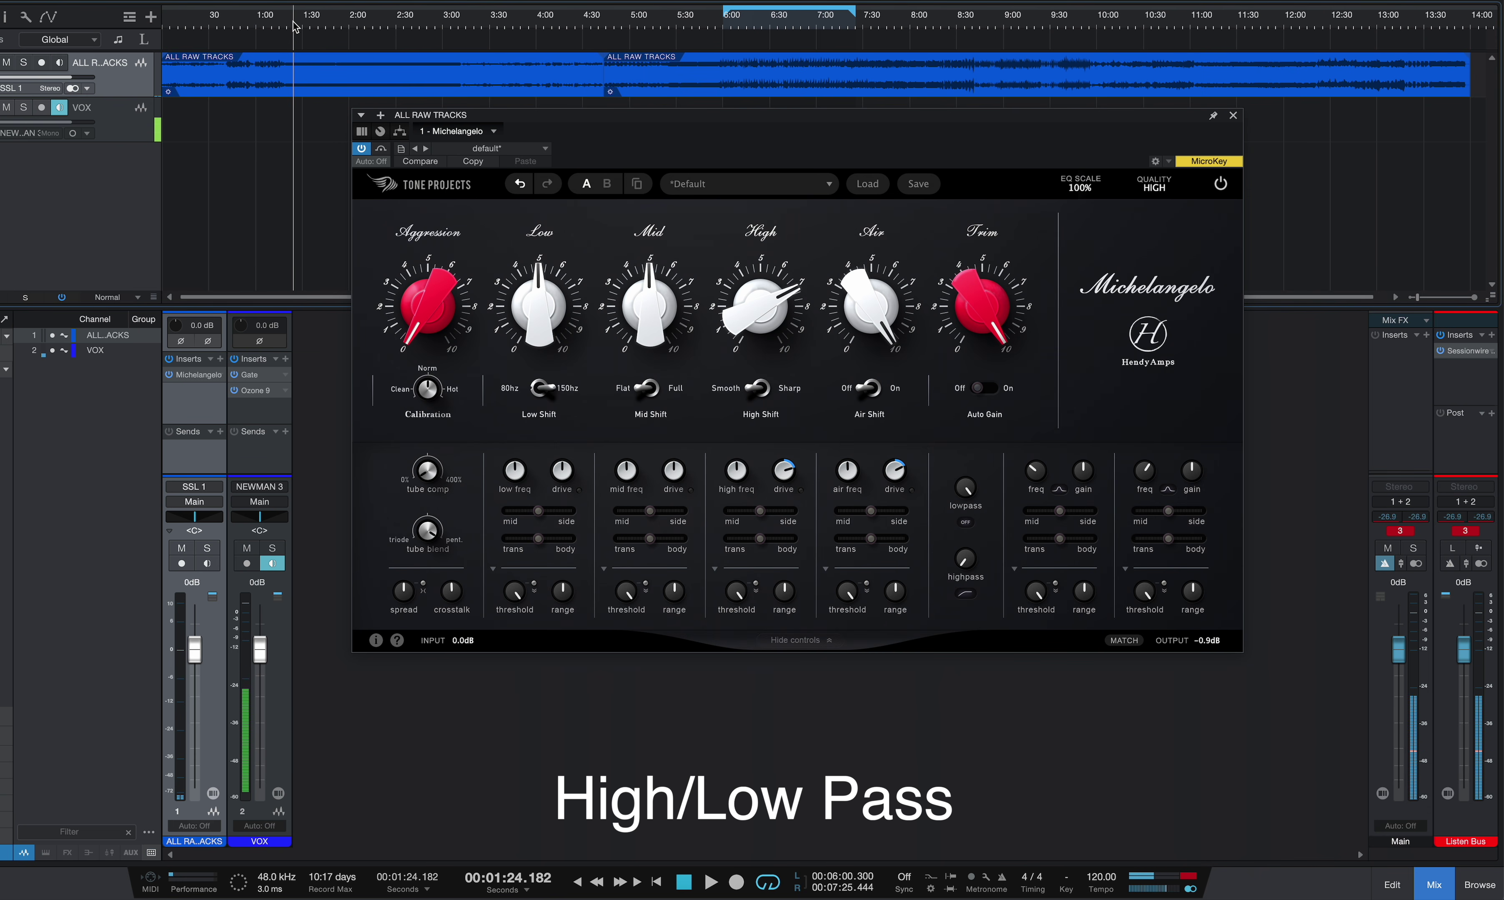
mouse_move(738, 290)
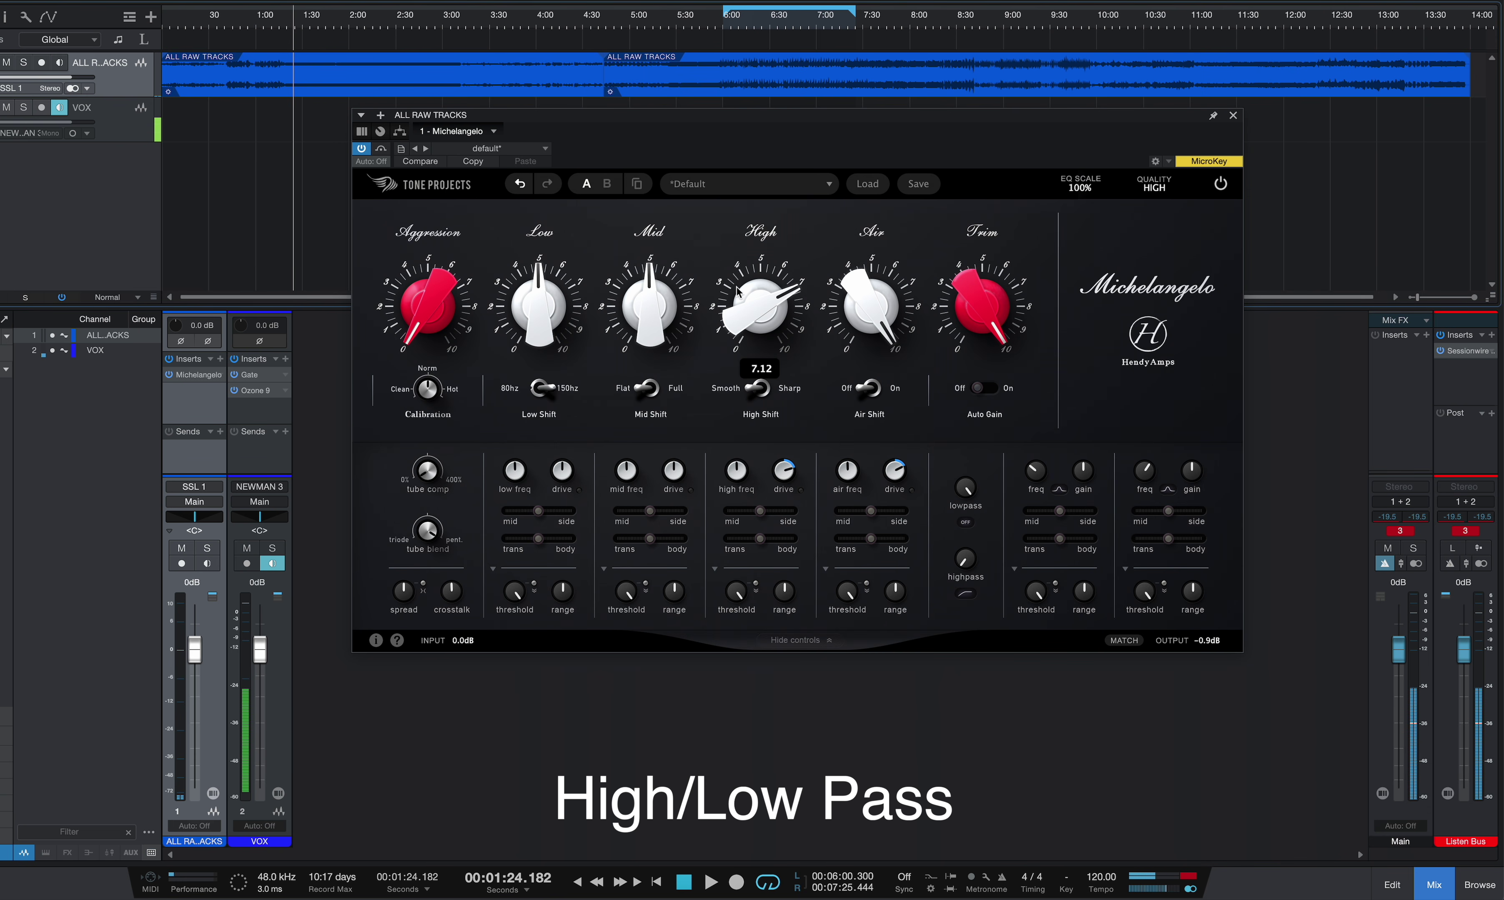
double_click(751, 316)
double_click(866, 333)
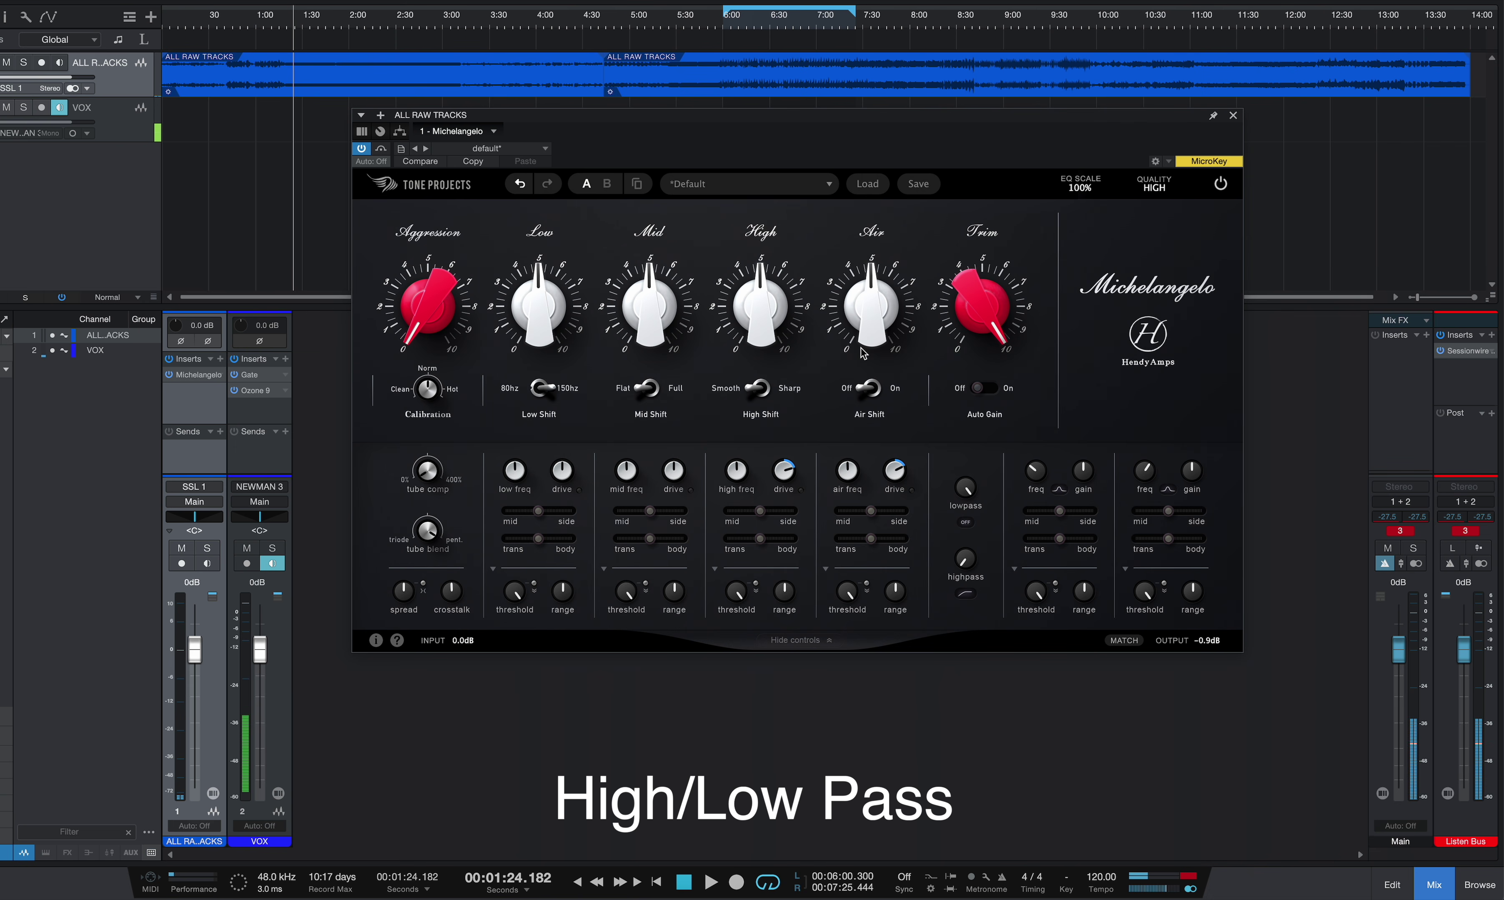
double_click(784, 470)
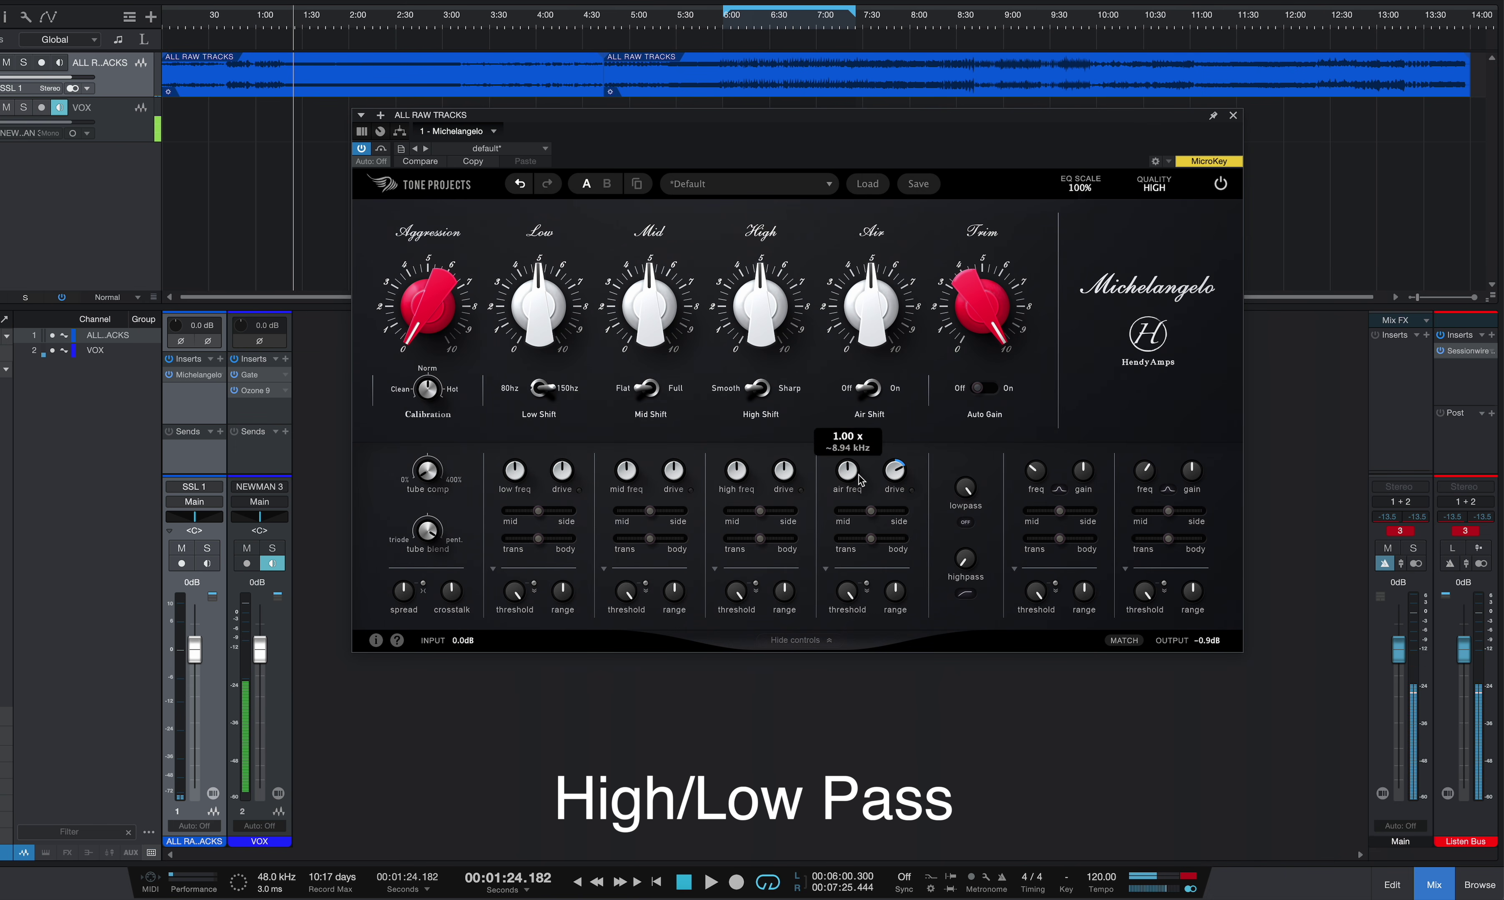
double_click(894, 471)
Step: Start playback from about 1:24 and strongly boost the Low band
left_click(964, 590)
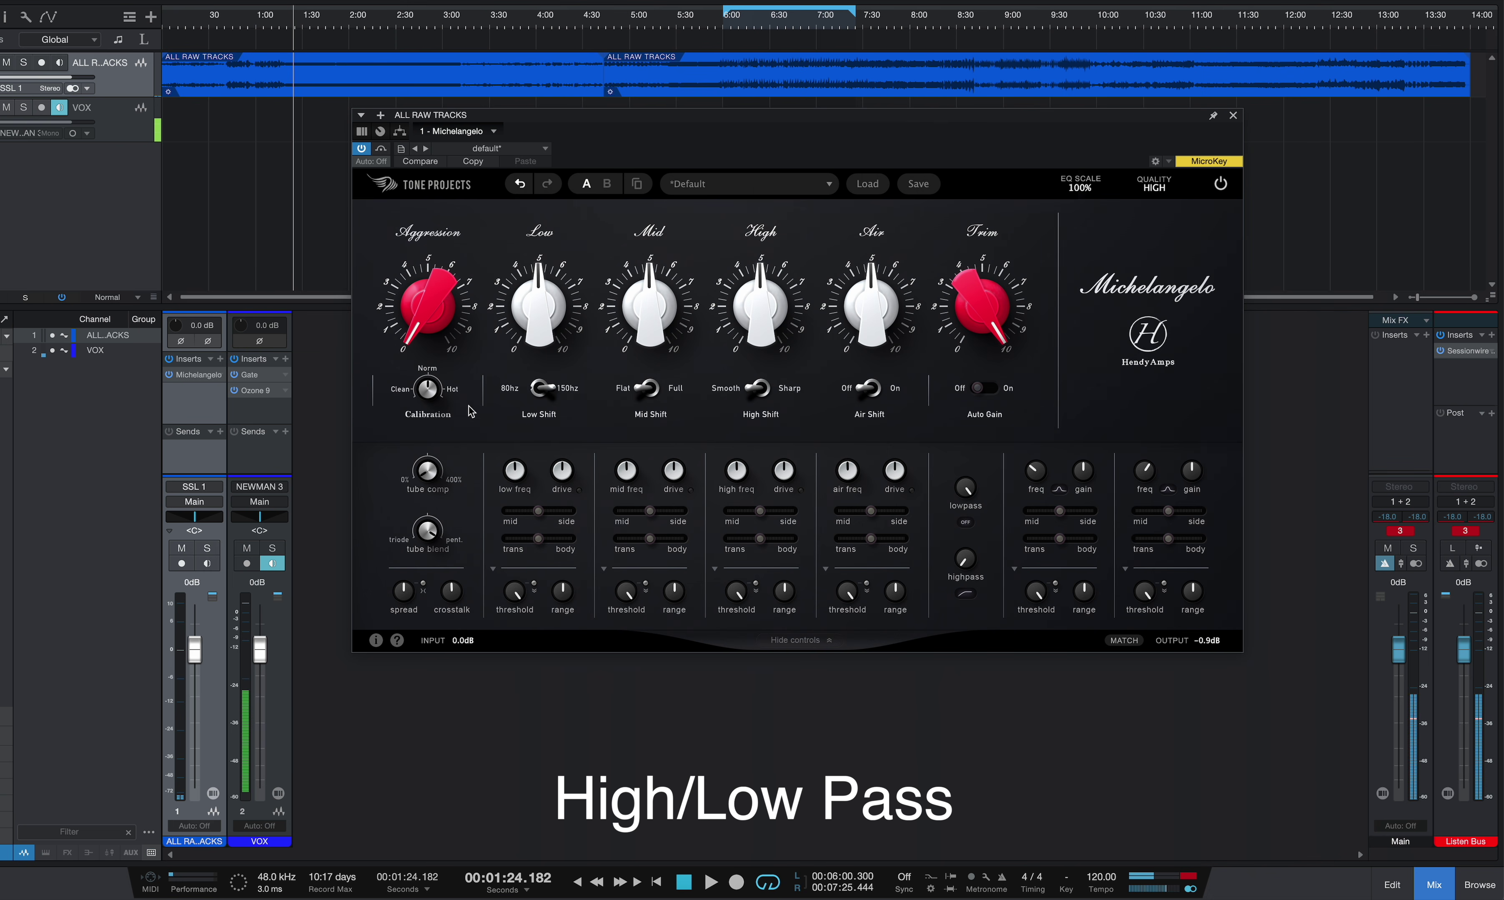
mouse_move(430, 332)
key("space")
left_click_drag(539, 305, 535, 113)
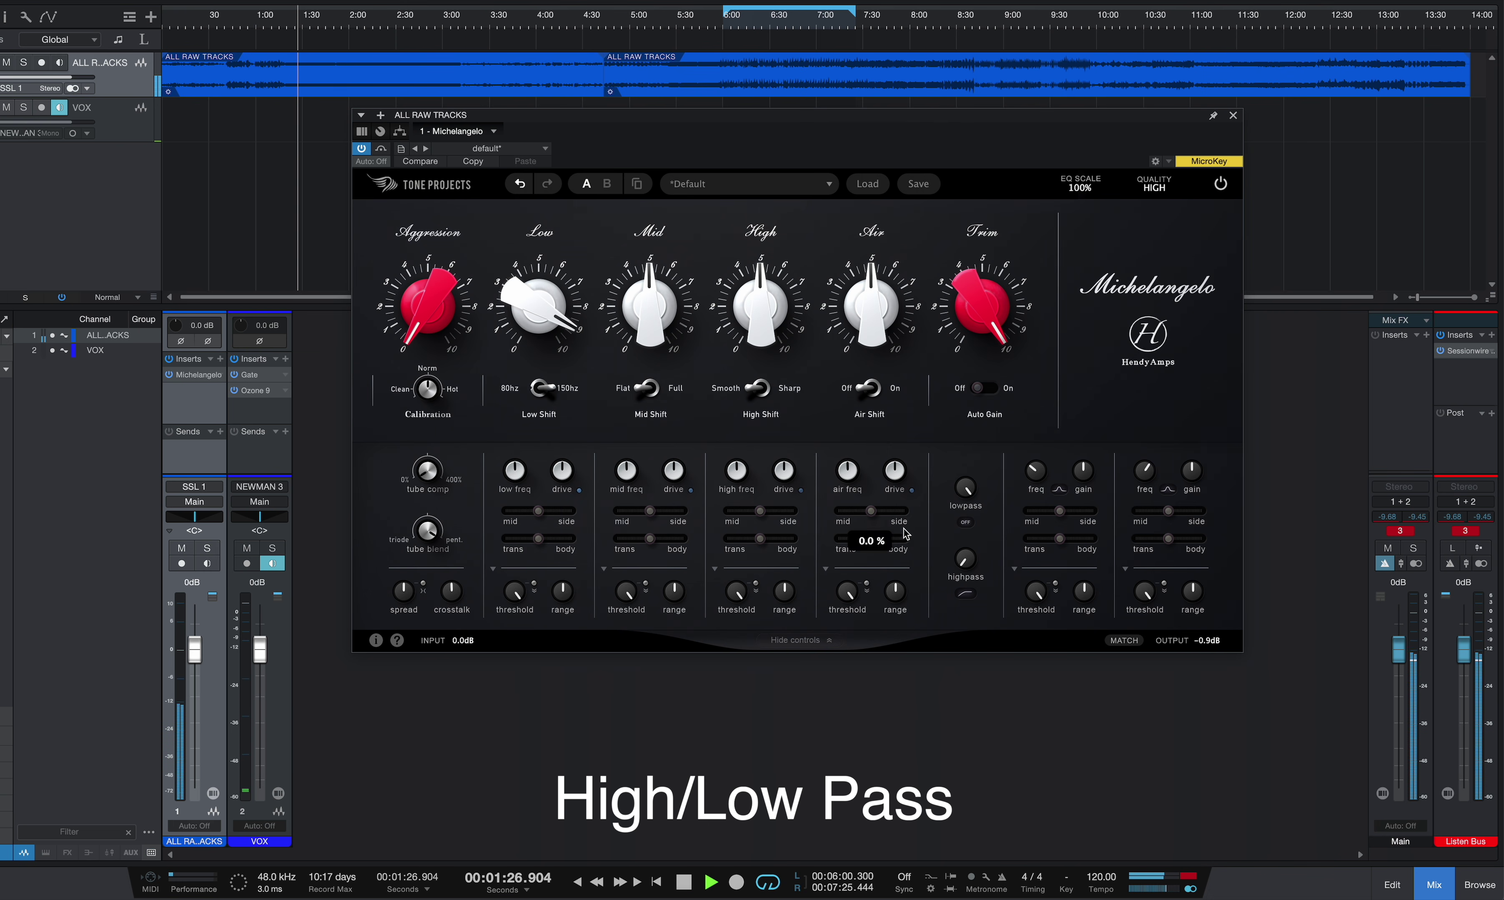
Step: Set the highpass slope to 12 dB/Oct and raise its cutoff
left_click(965, 593)
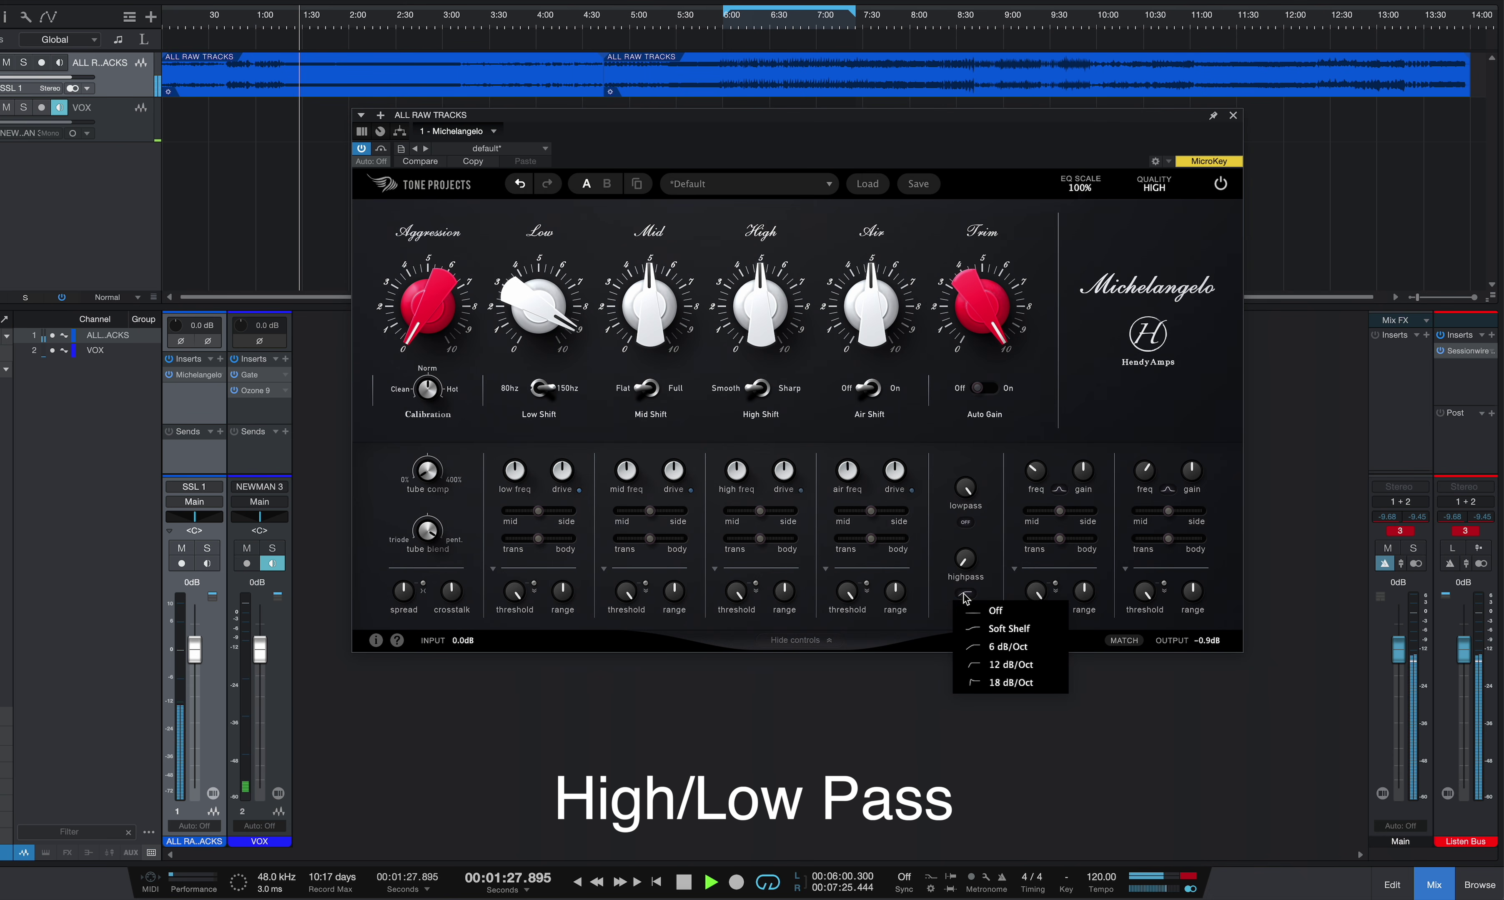
left_click(988, 666)
left_click_drag(964, 559, 961, 461)
Step: Switch Low Shift to 80hz, raise the Low gain to 10.00, and readjust the highpass cutoff
left_click(552, 388)
left_click_drag(539, 305, 540, 287)
left_click_drag(965, 530, 965, 548)
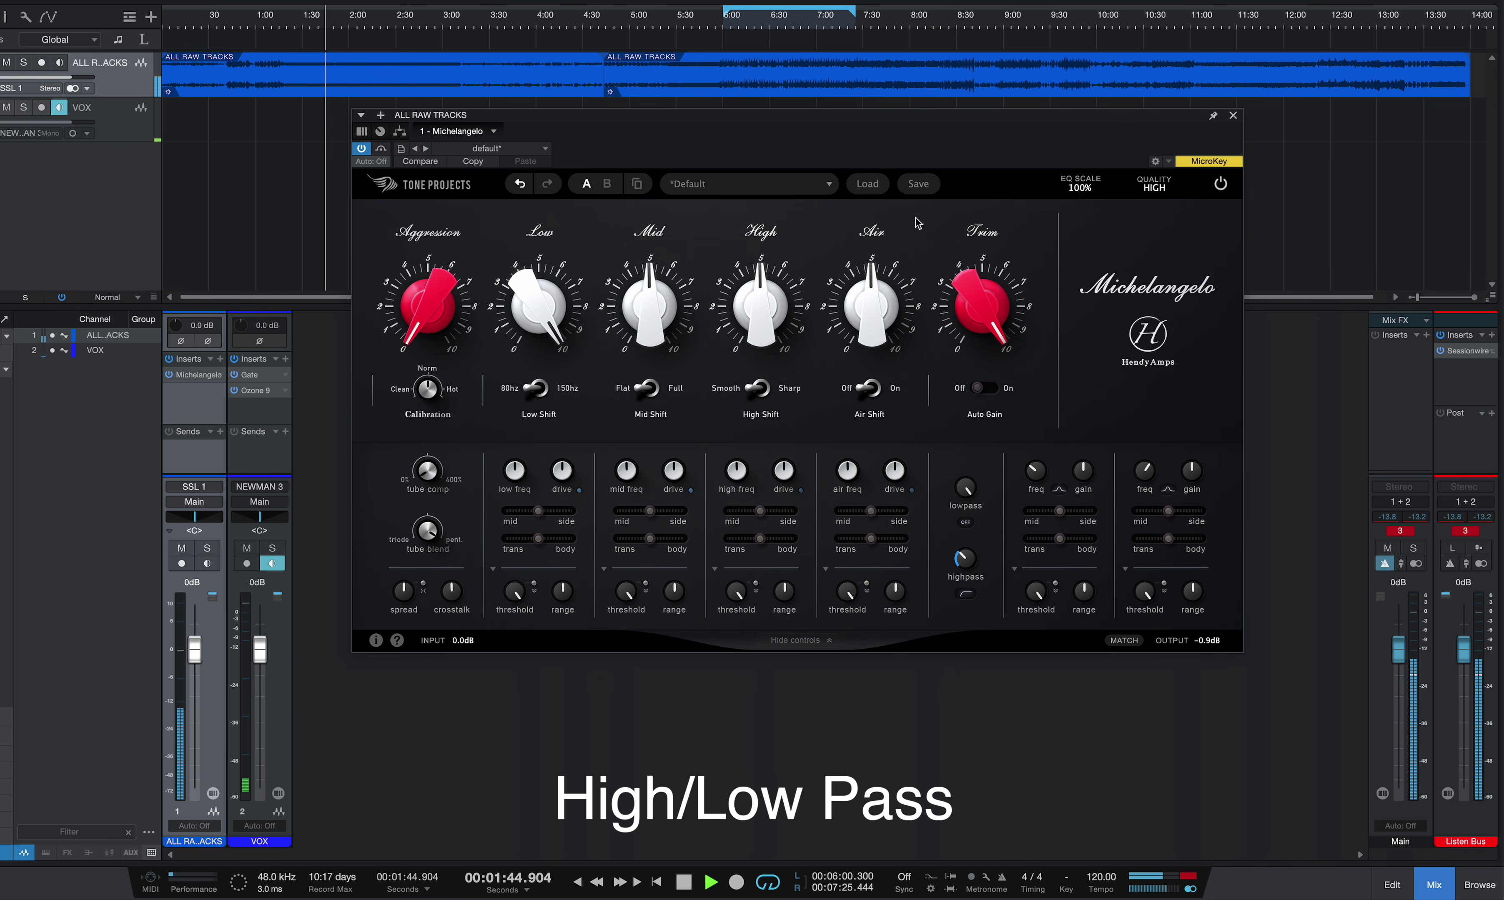
Step: Adjust the Low band's dynamic threshold and increase its range while replaying the mix from about 1:20
mouse_move(514, 604)
left_click_drag(514, 604, 427, 851)
left_click_drag(566, 592, 556, 525)
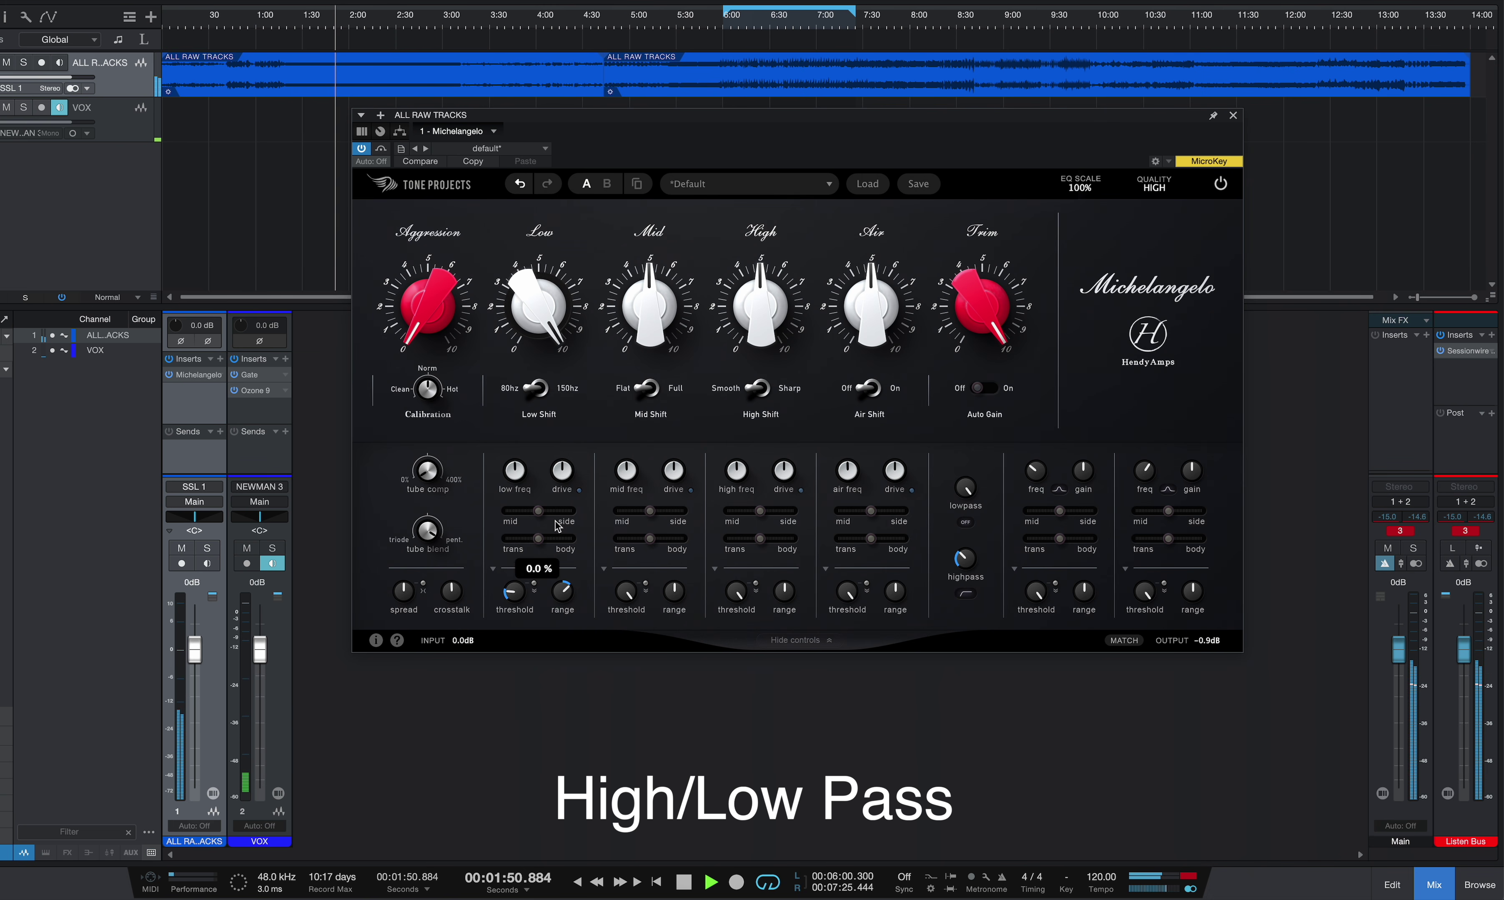
left_click(287, 30)
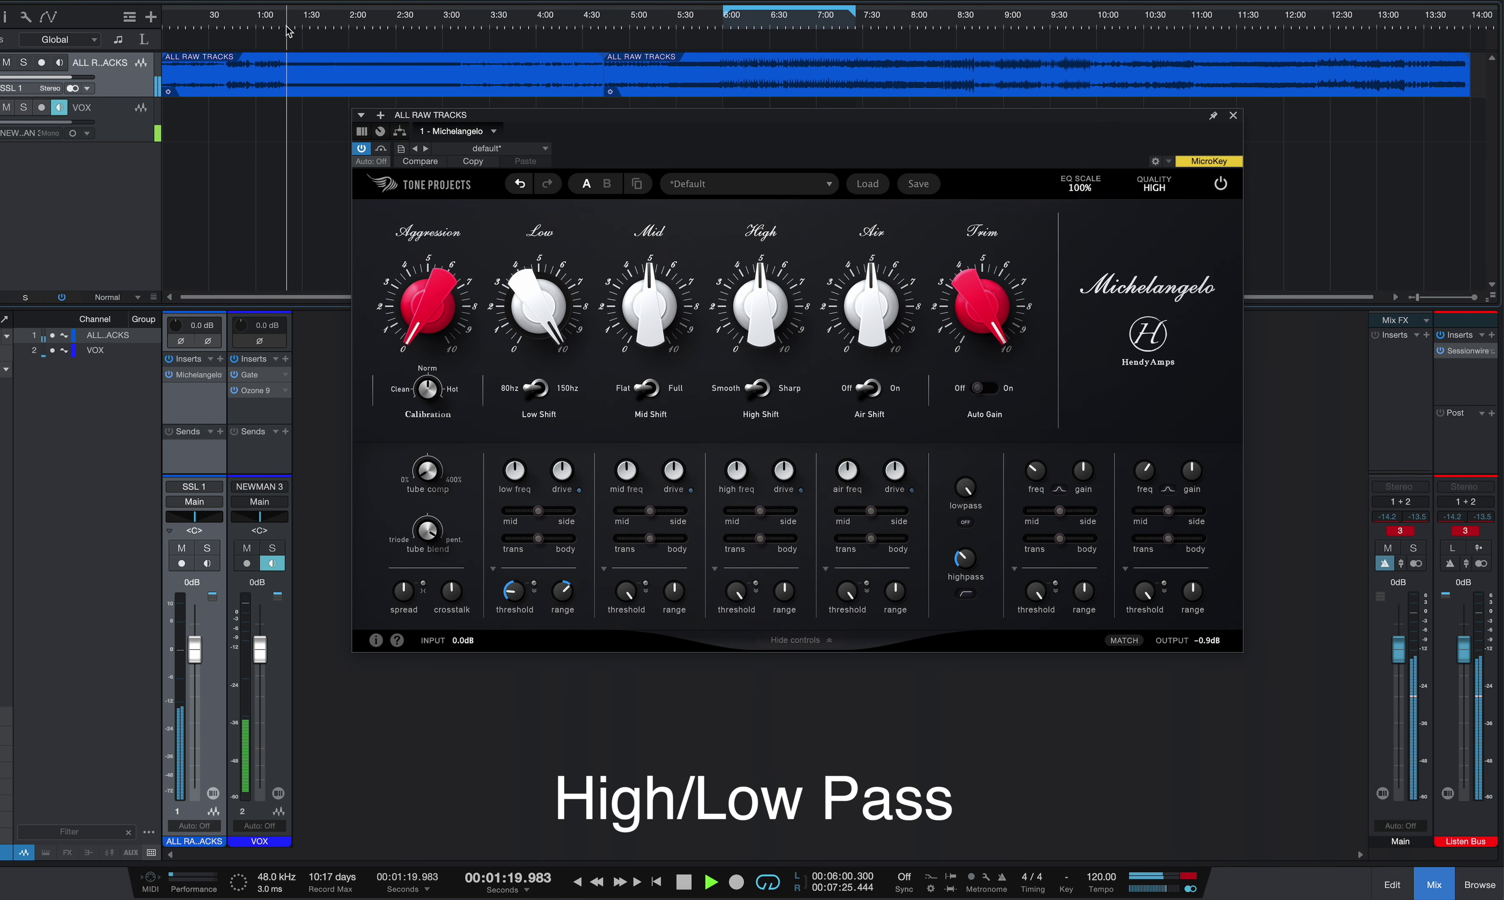
left_click_drag(535, 592, 501, 562)
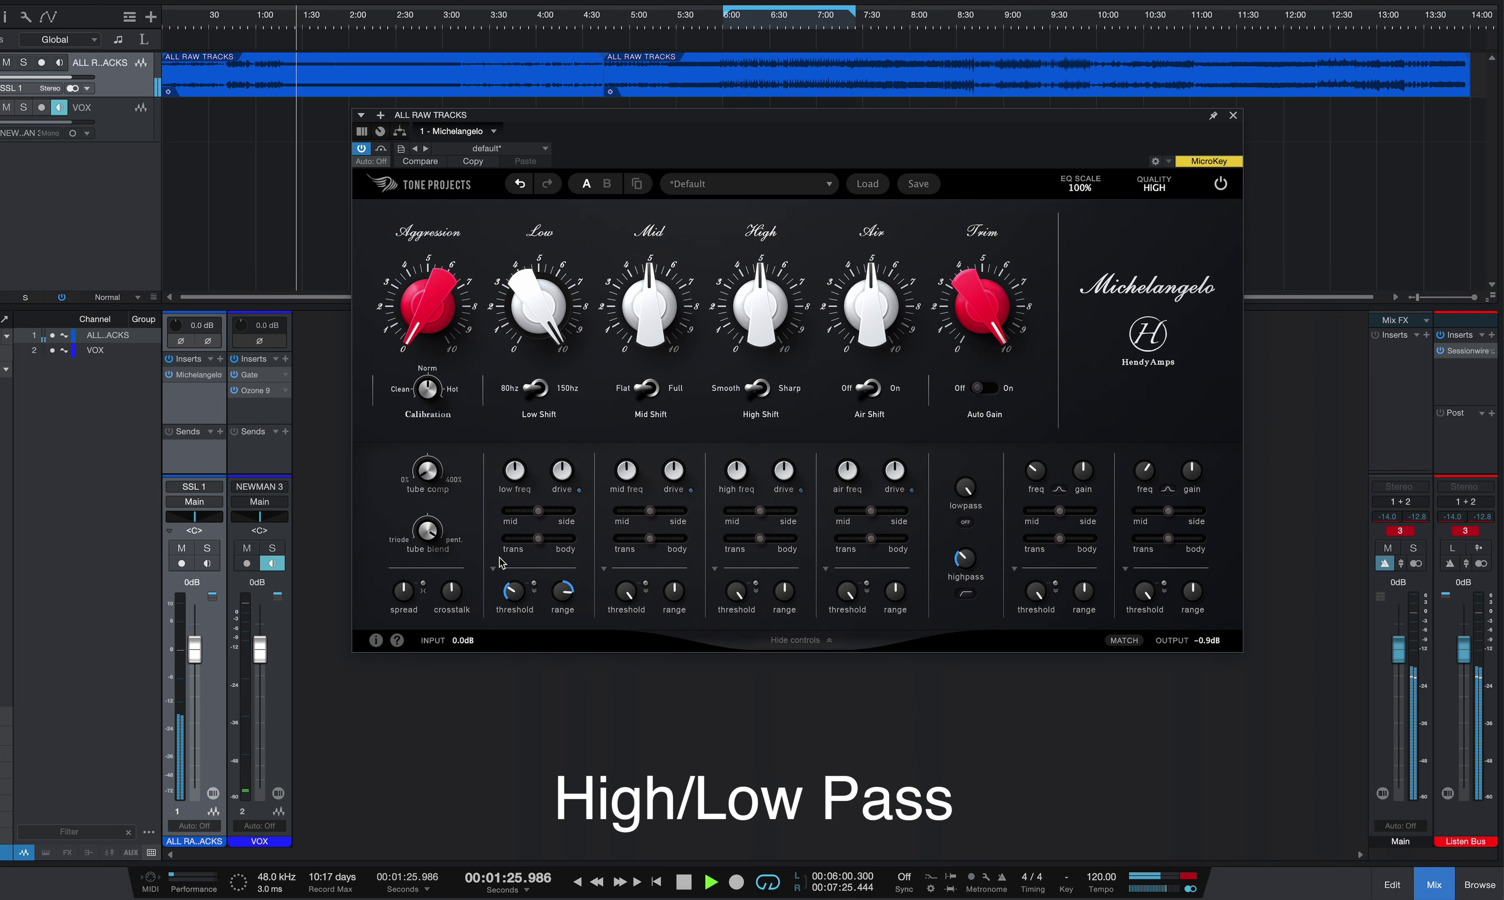
Step: Fine-tune the highpass cutoff, compare the EQ with bypass, replay from about 1:20, and stop playback
mouse_move(968, 560)
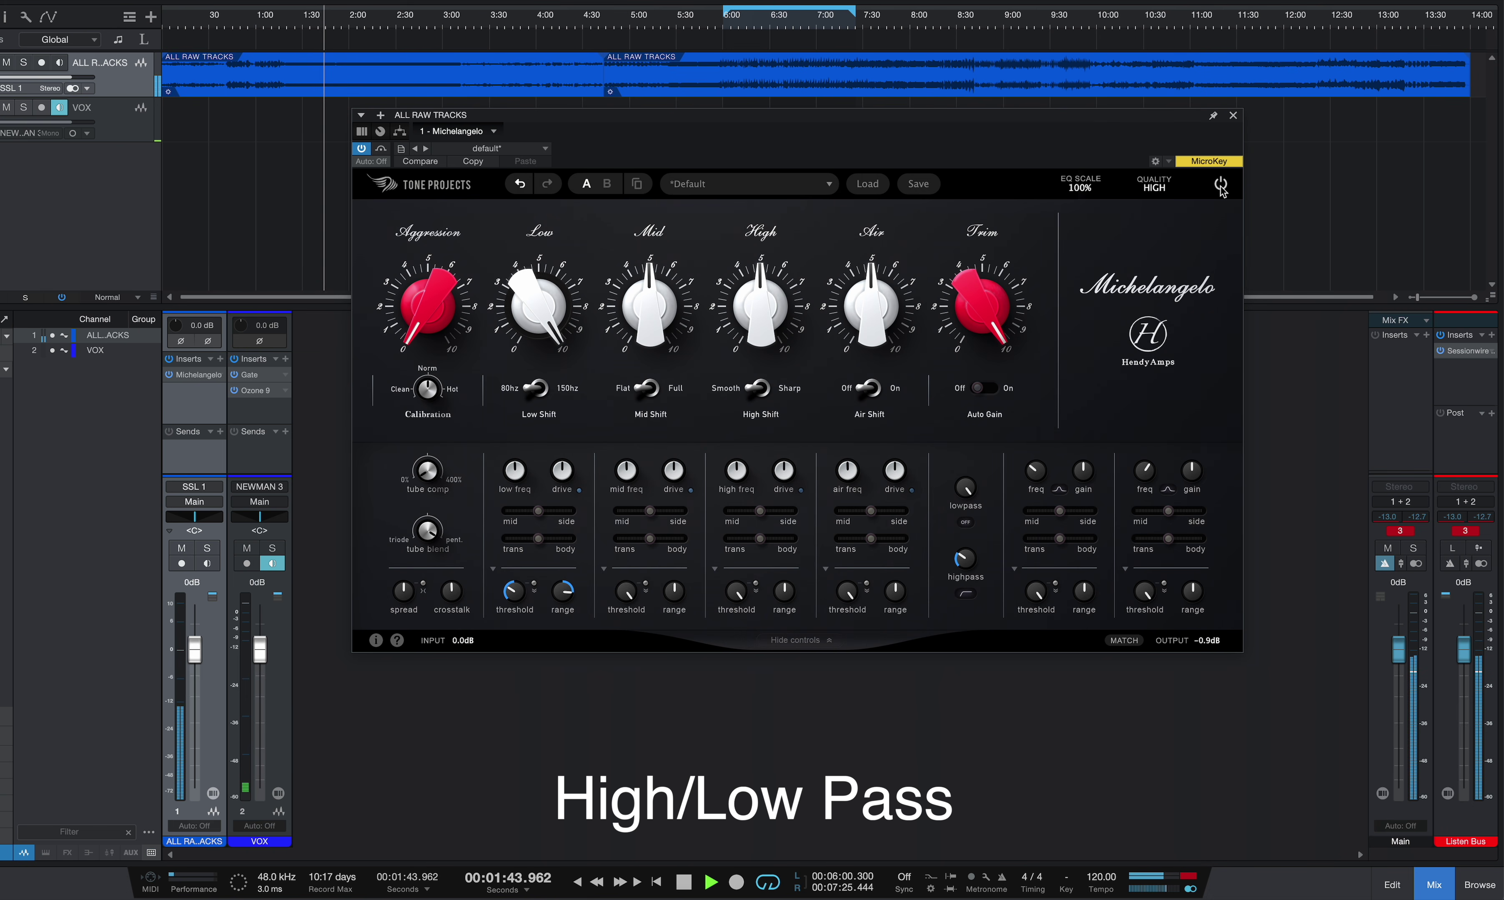
key("space")
left_click(287, 28)
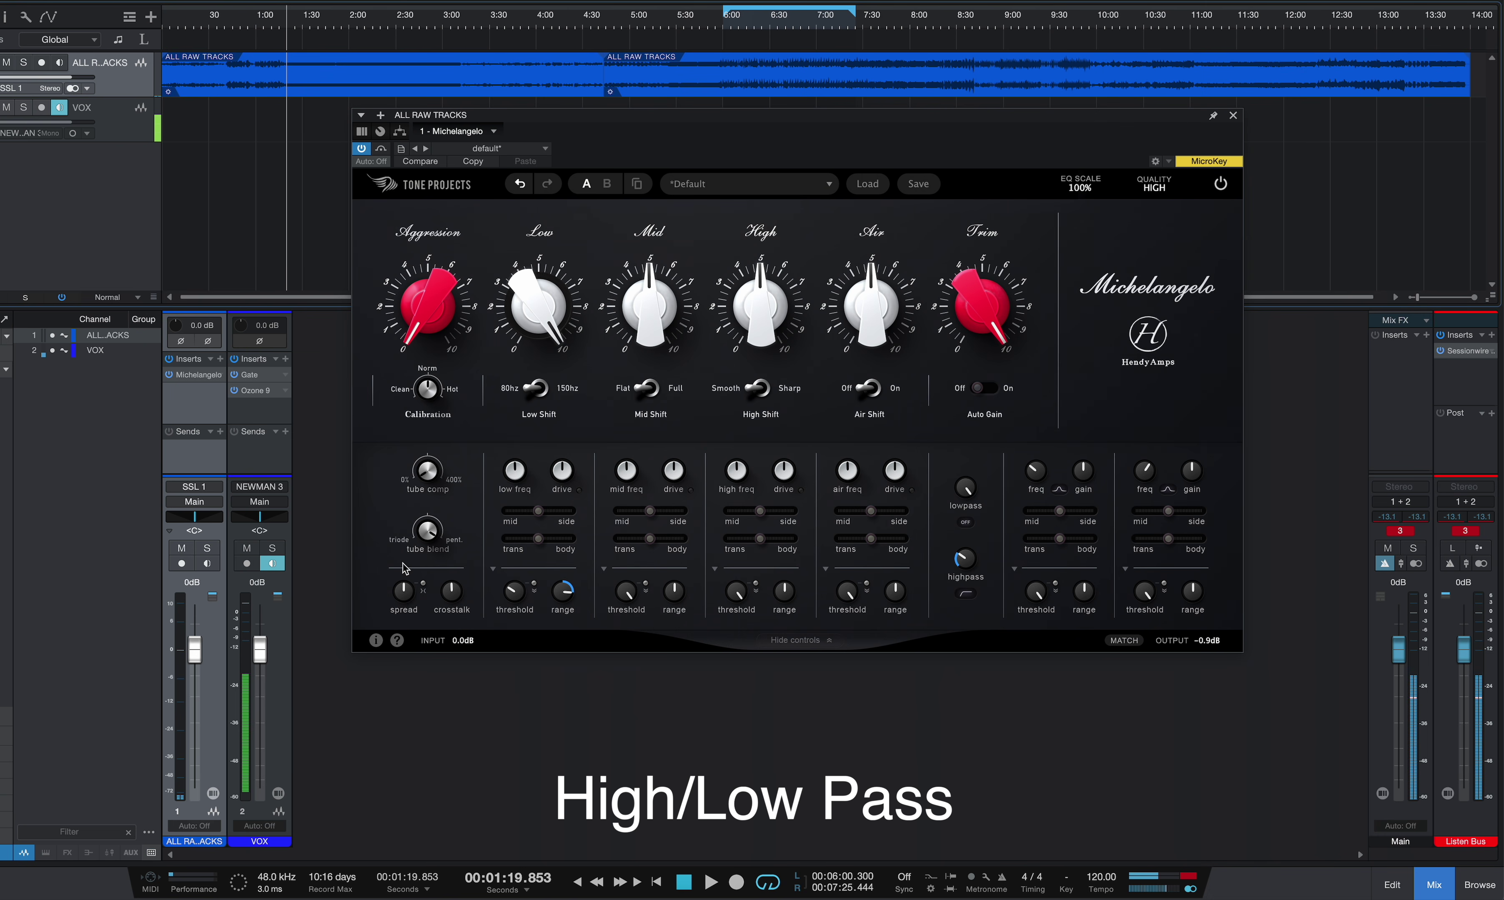
mouse_move(1167, 514)
key("space")
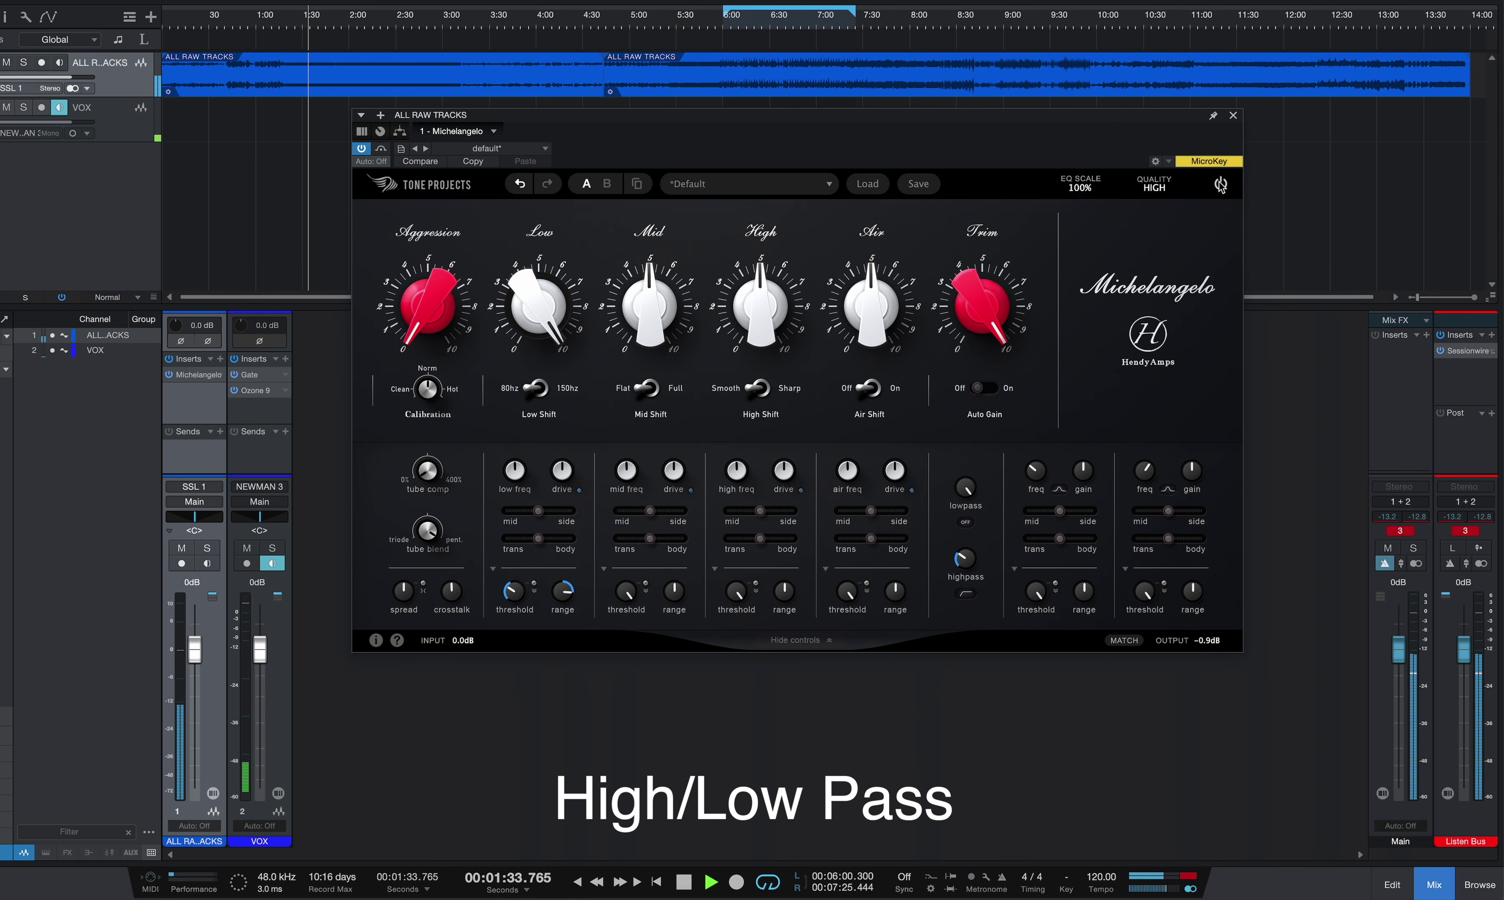
key("space")
Step: Reset the highpass cutoff and the Low band's dynamic range and threshold to their defaults
left_click_drag(965, 558, 967, 540)
double_click(563, 590)
double_click(515, 592)
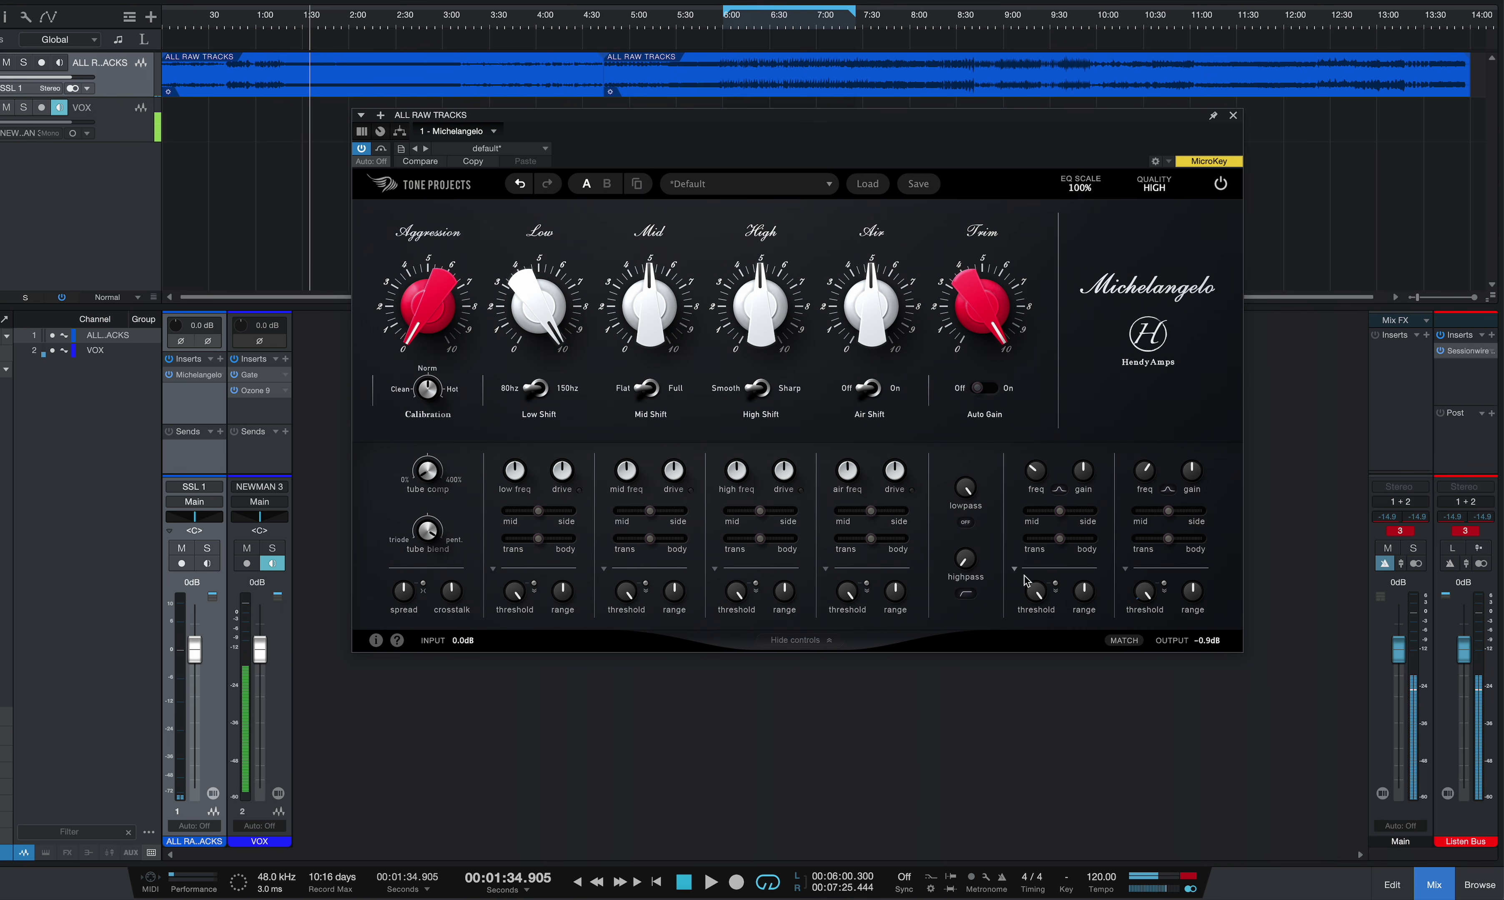
Step: Review the curve shape options of the first parametric band without changing its shape
left_click(1060, 491)
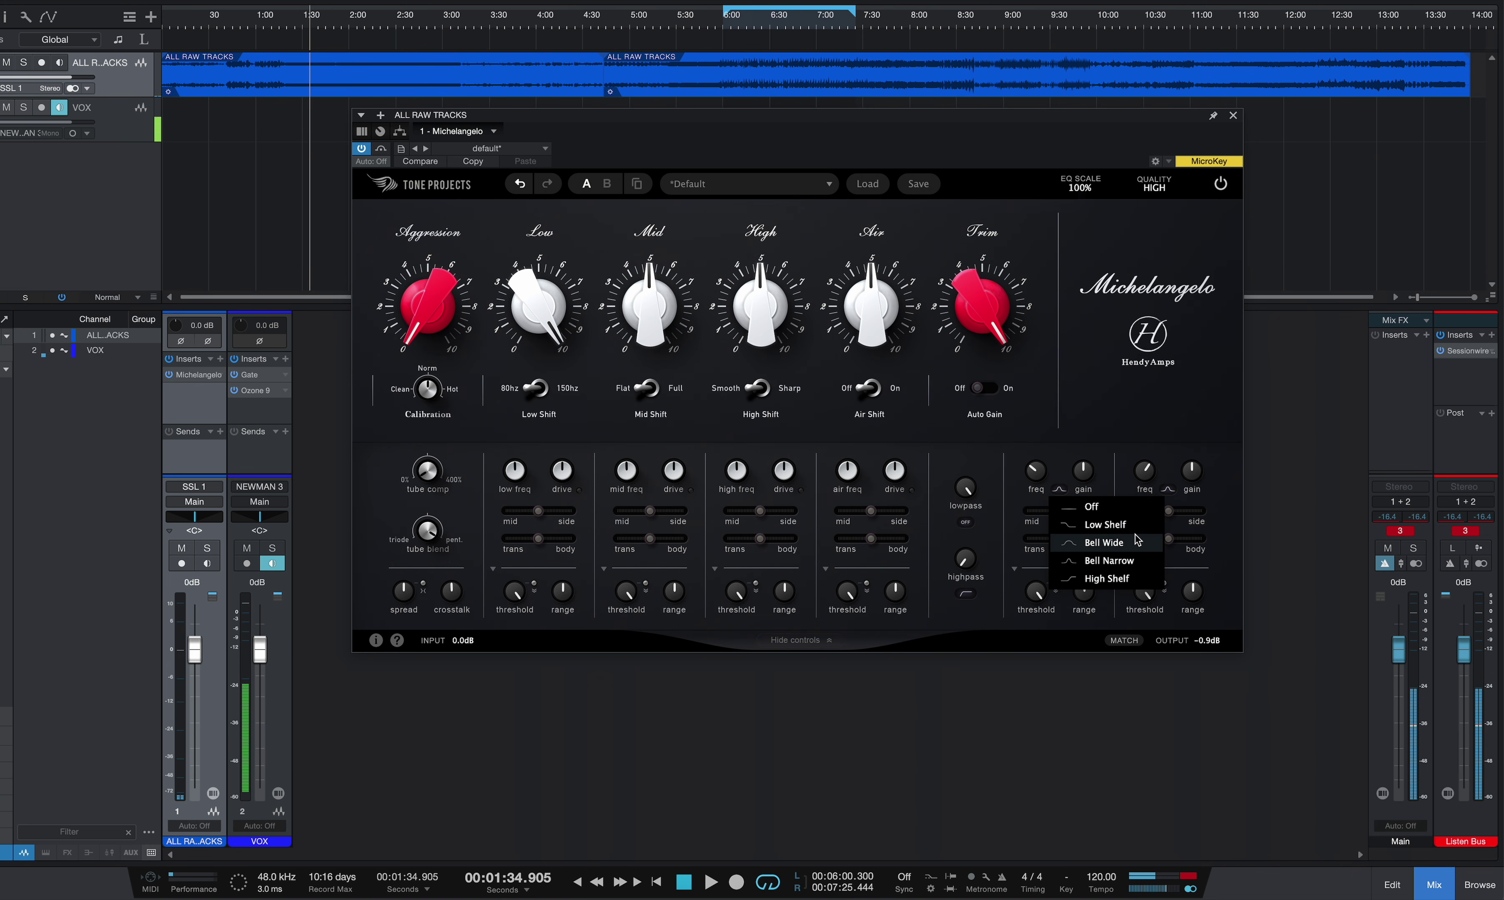
left_click(1132, 407)
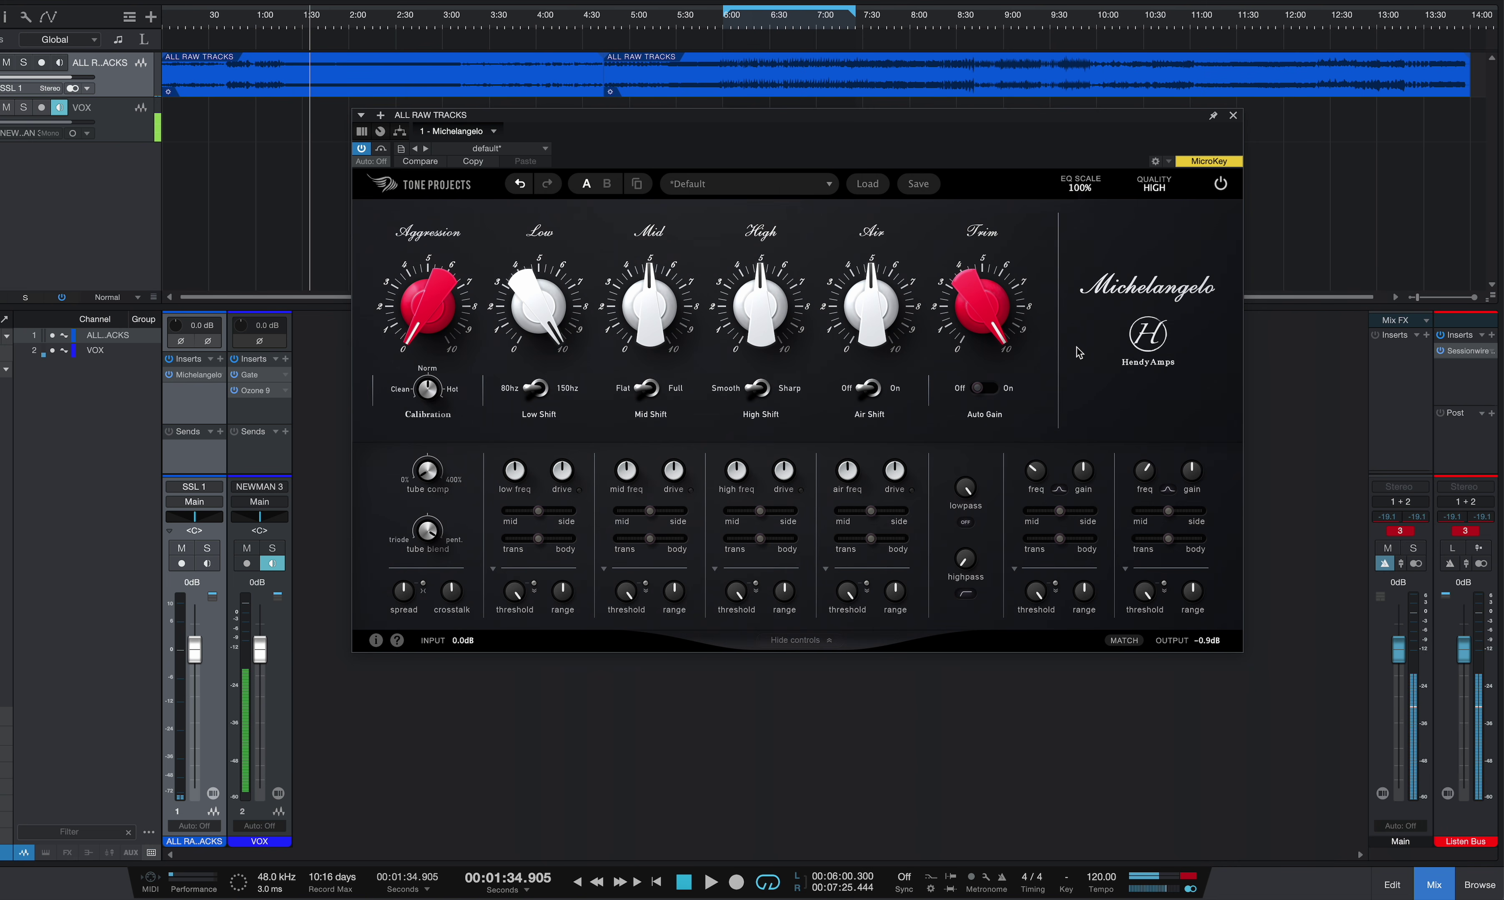
Step: Collapse the advanced controls, reset the Low gain to its default, and expand the advanced controls again
left_click(788, 642)
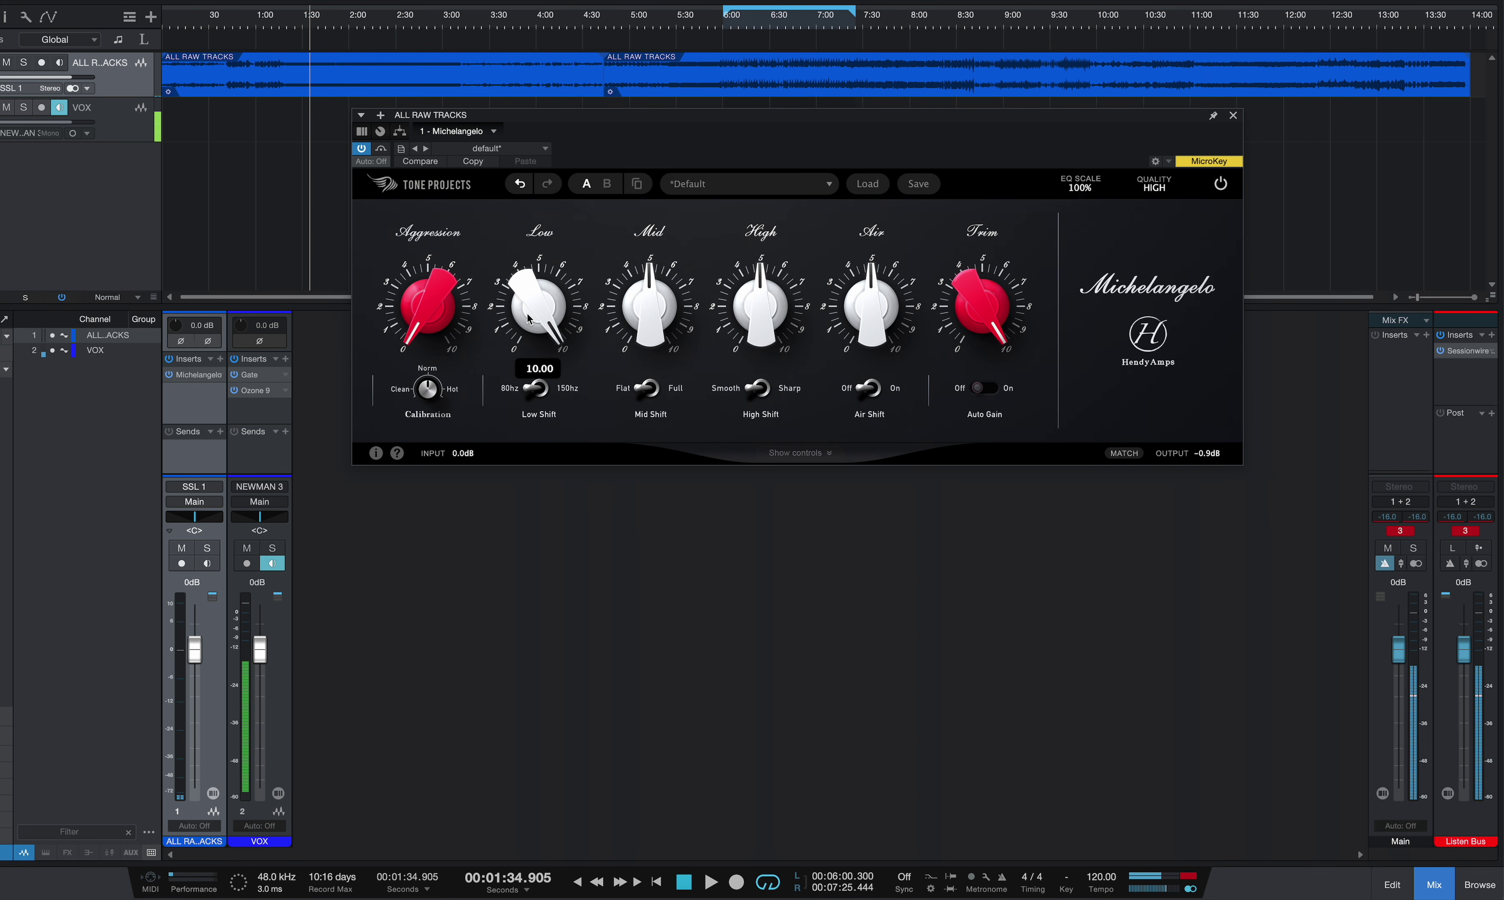
double_click(526, 312)
left_click(801, 453)
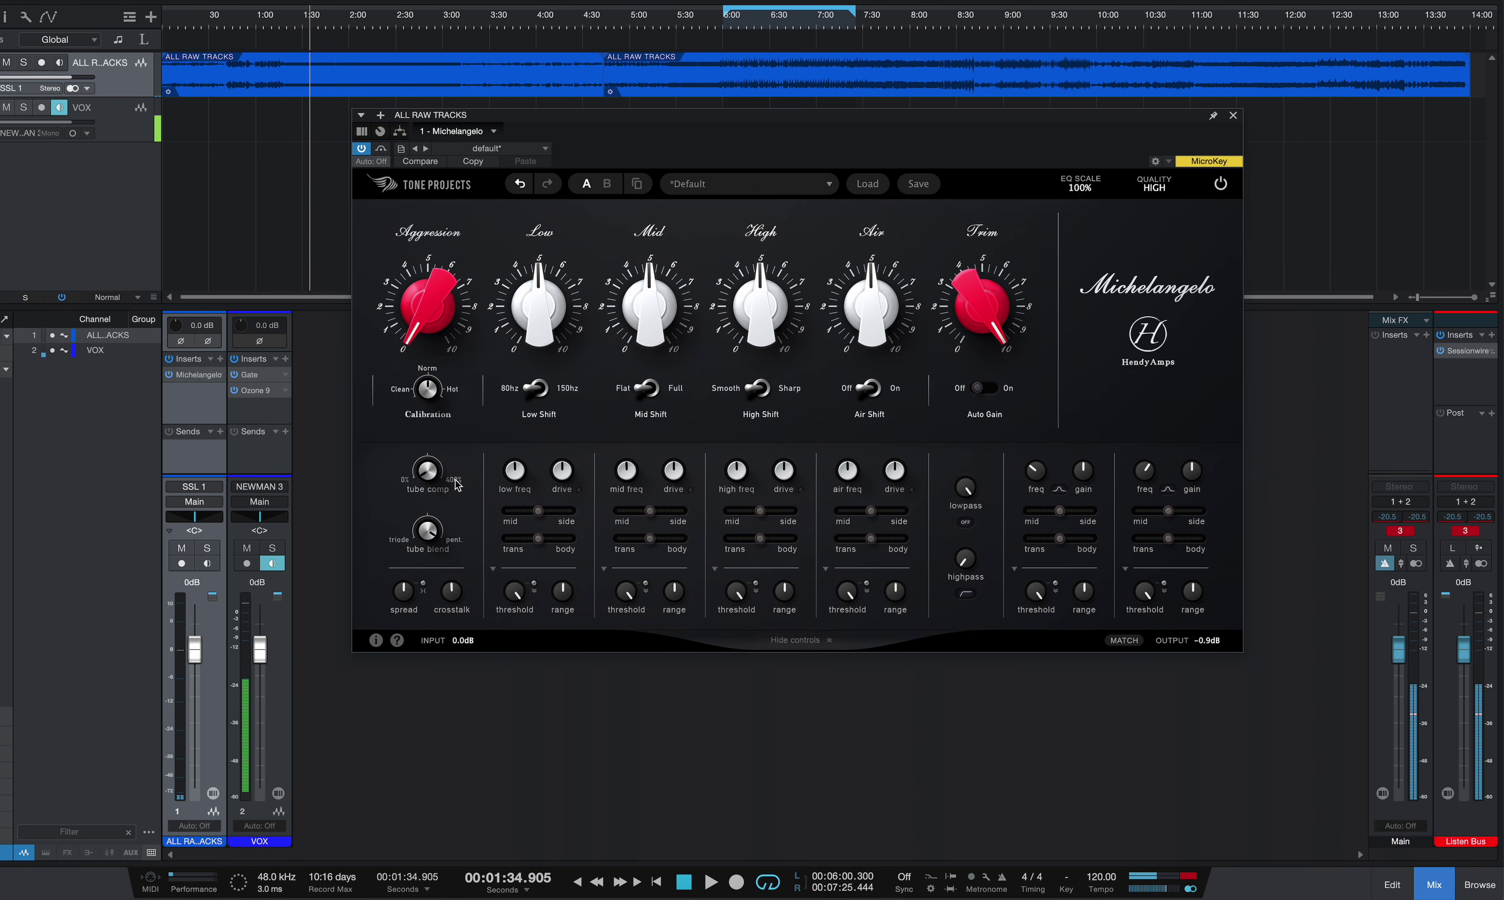